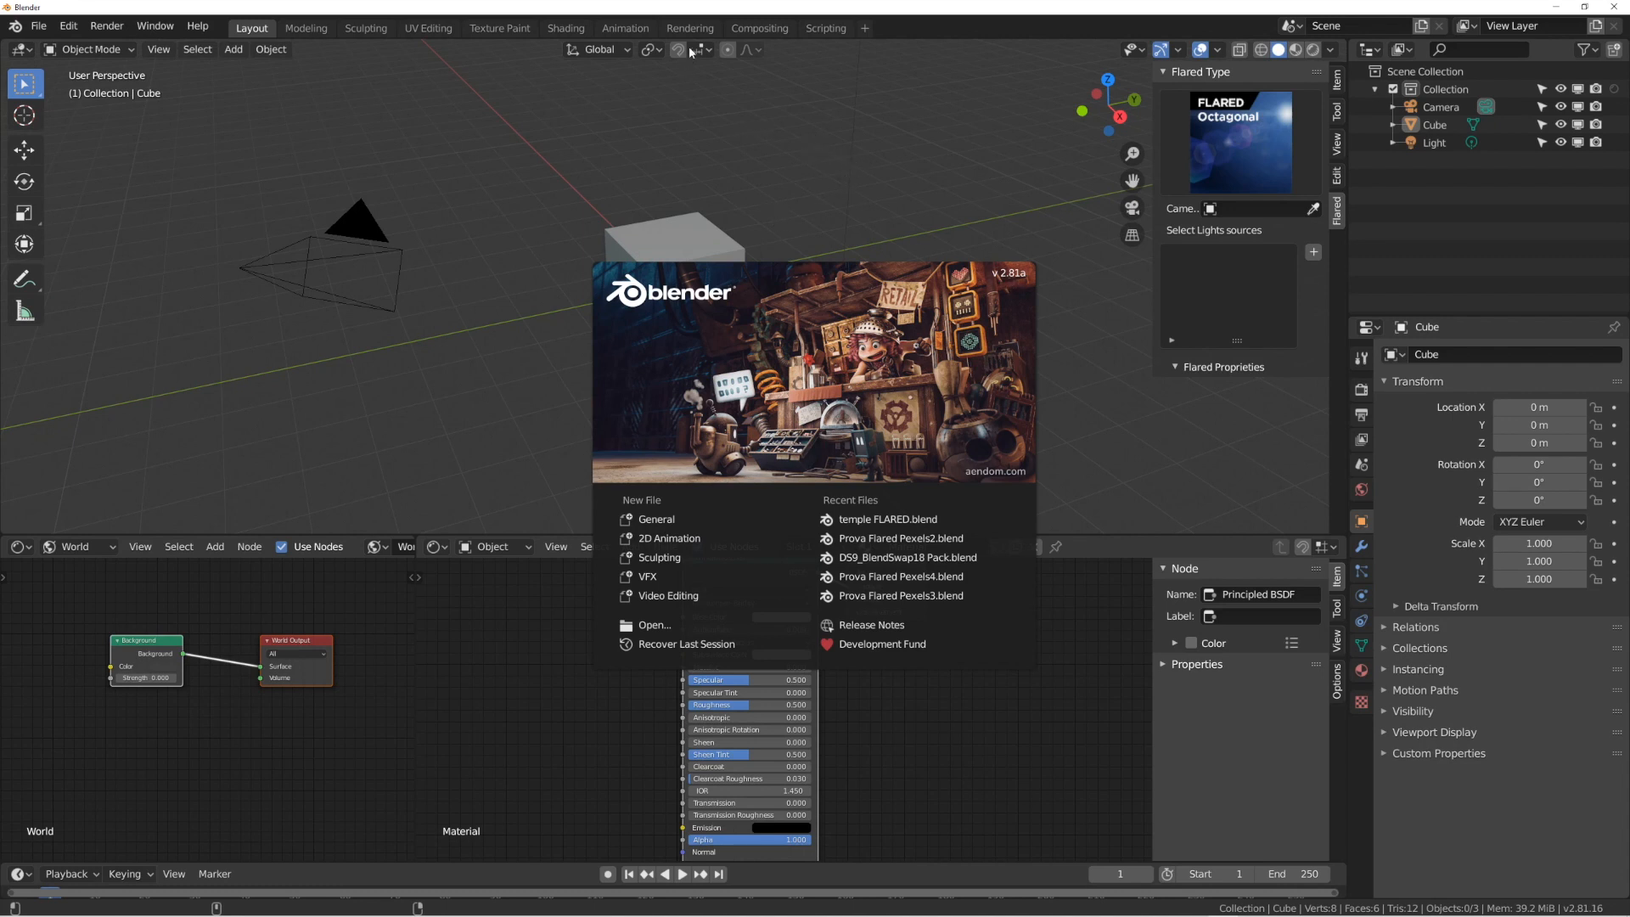
Add a Motion Tracking workspace from the VFX presets.
{"action": "left_click", "coordinate": [867, 28]}
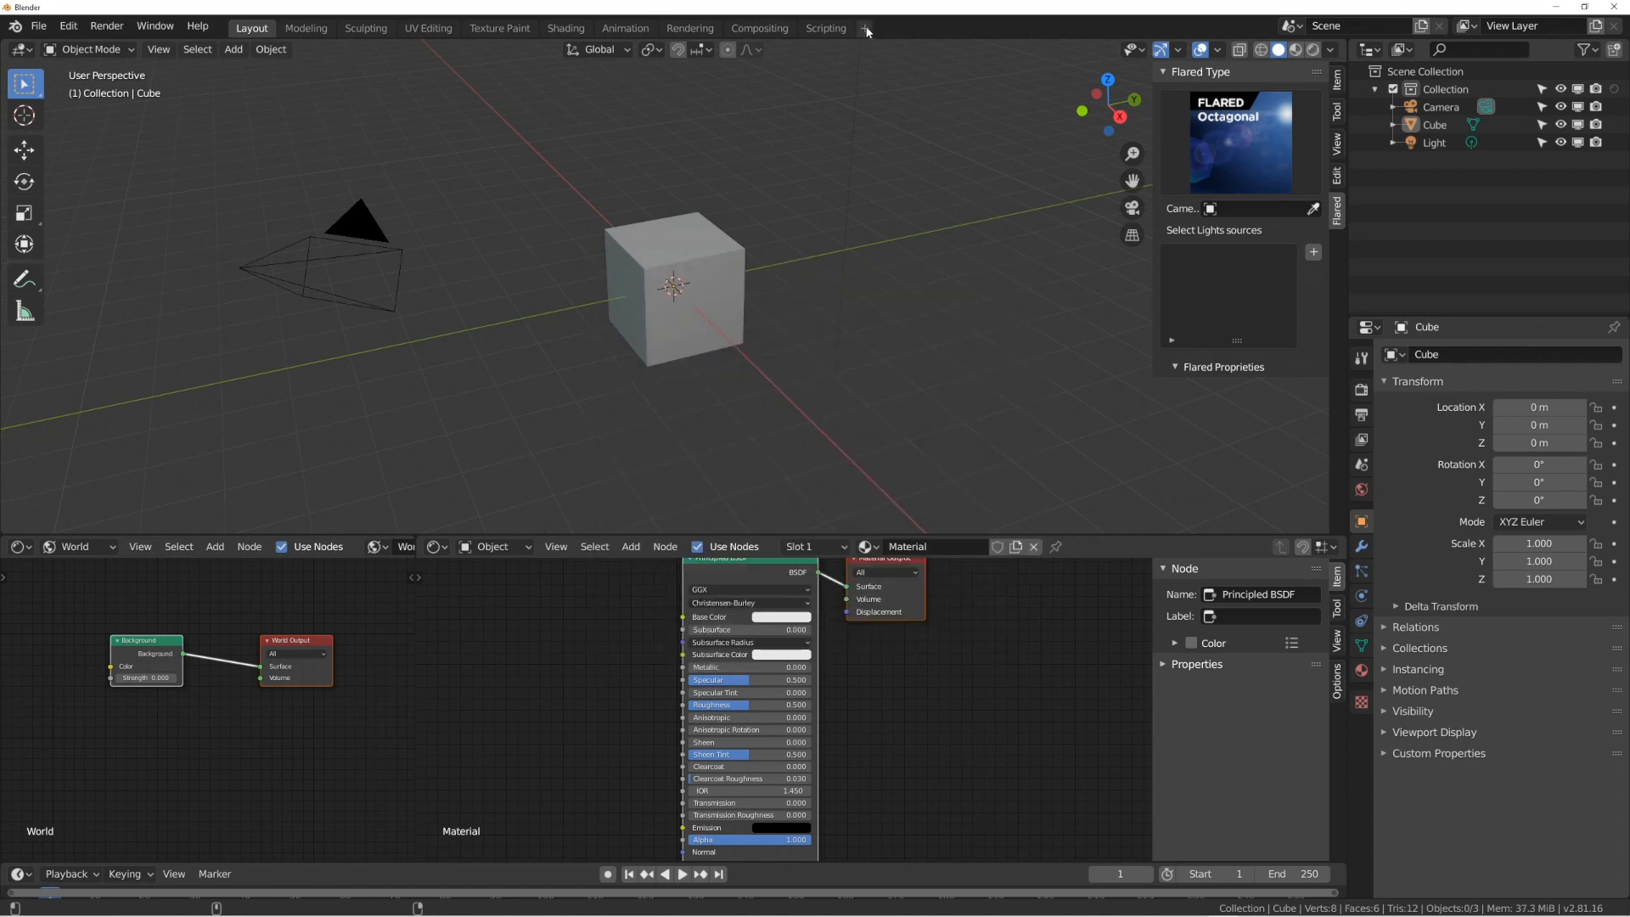
{"action": "left_click", "coordinate": [865, 27]}
{"action": "mouse_move", "coordinate": [829, 112]}
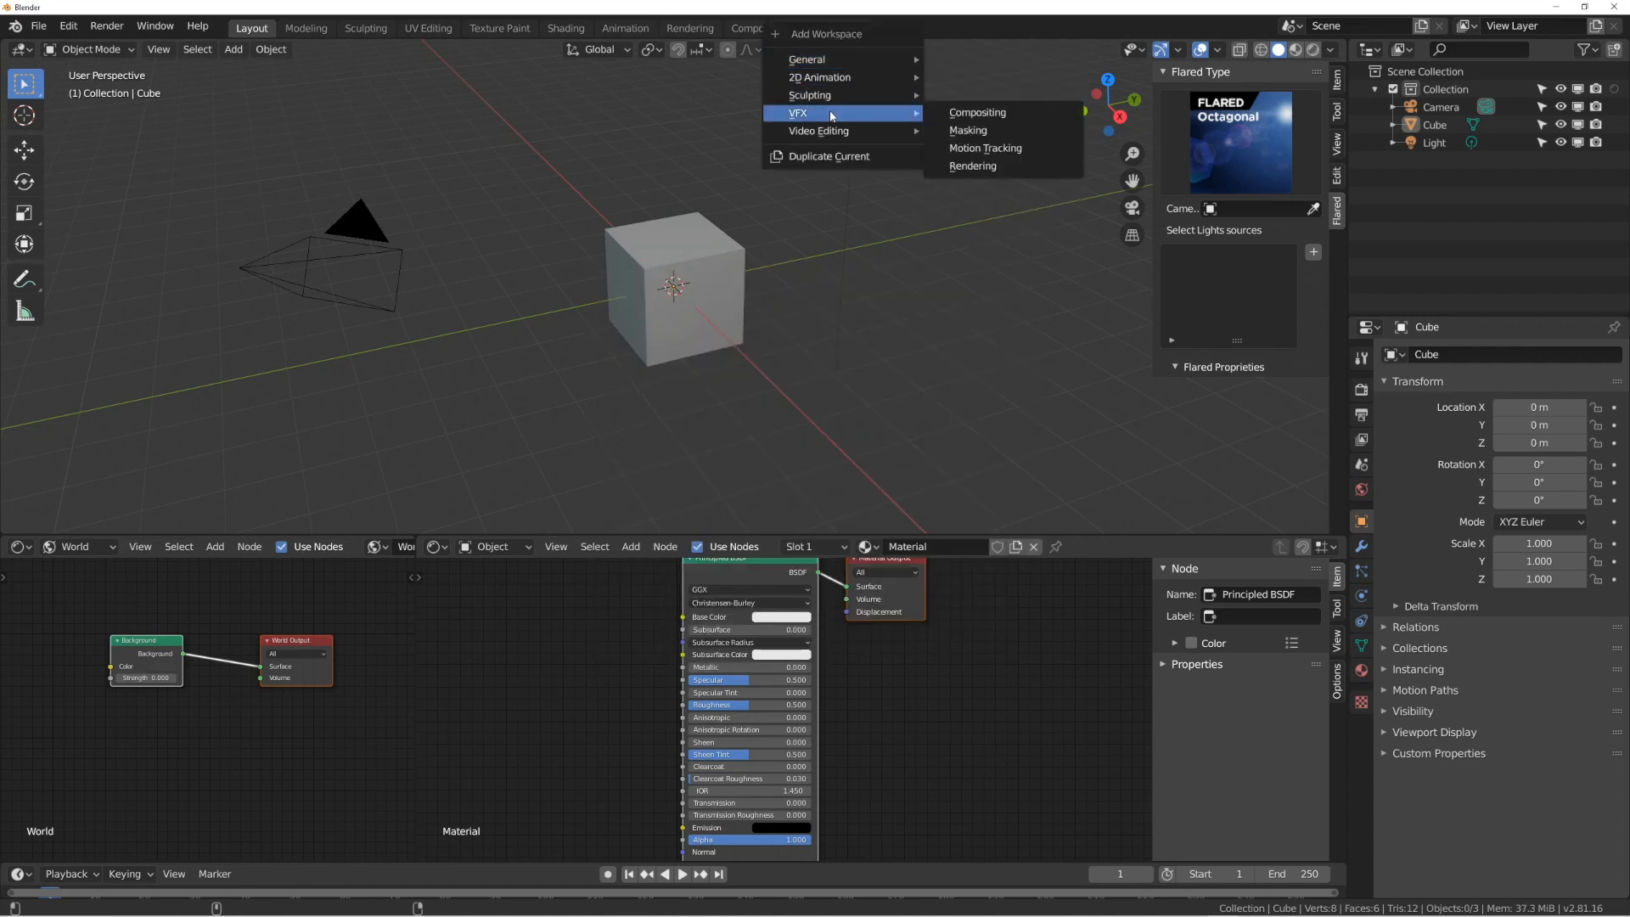
{"action": "left_click", "coordinate": [982, 150]}
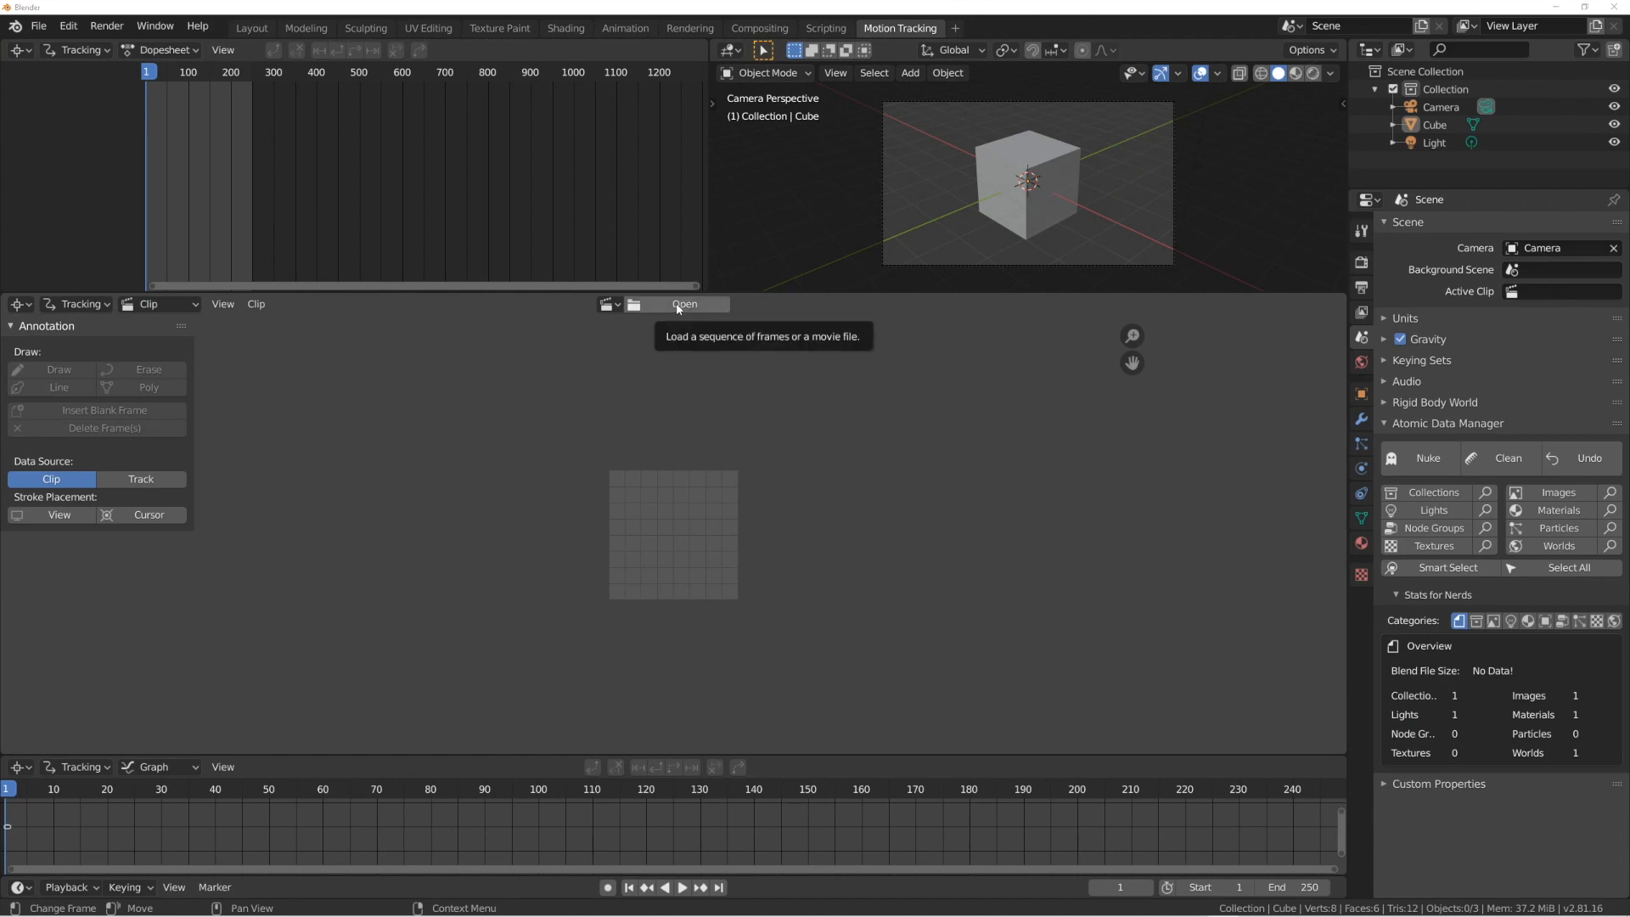
Switch to the browser to look over the Pixabay lighthouse video results, and return to Blender.
{"action": "key", "text": "super+Tab"}
{"action": "left_click", "coordinate": [211, 466]}
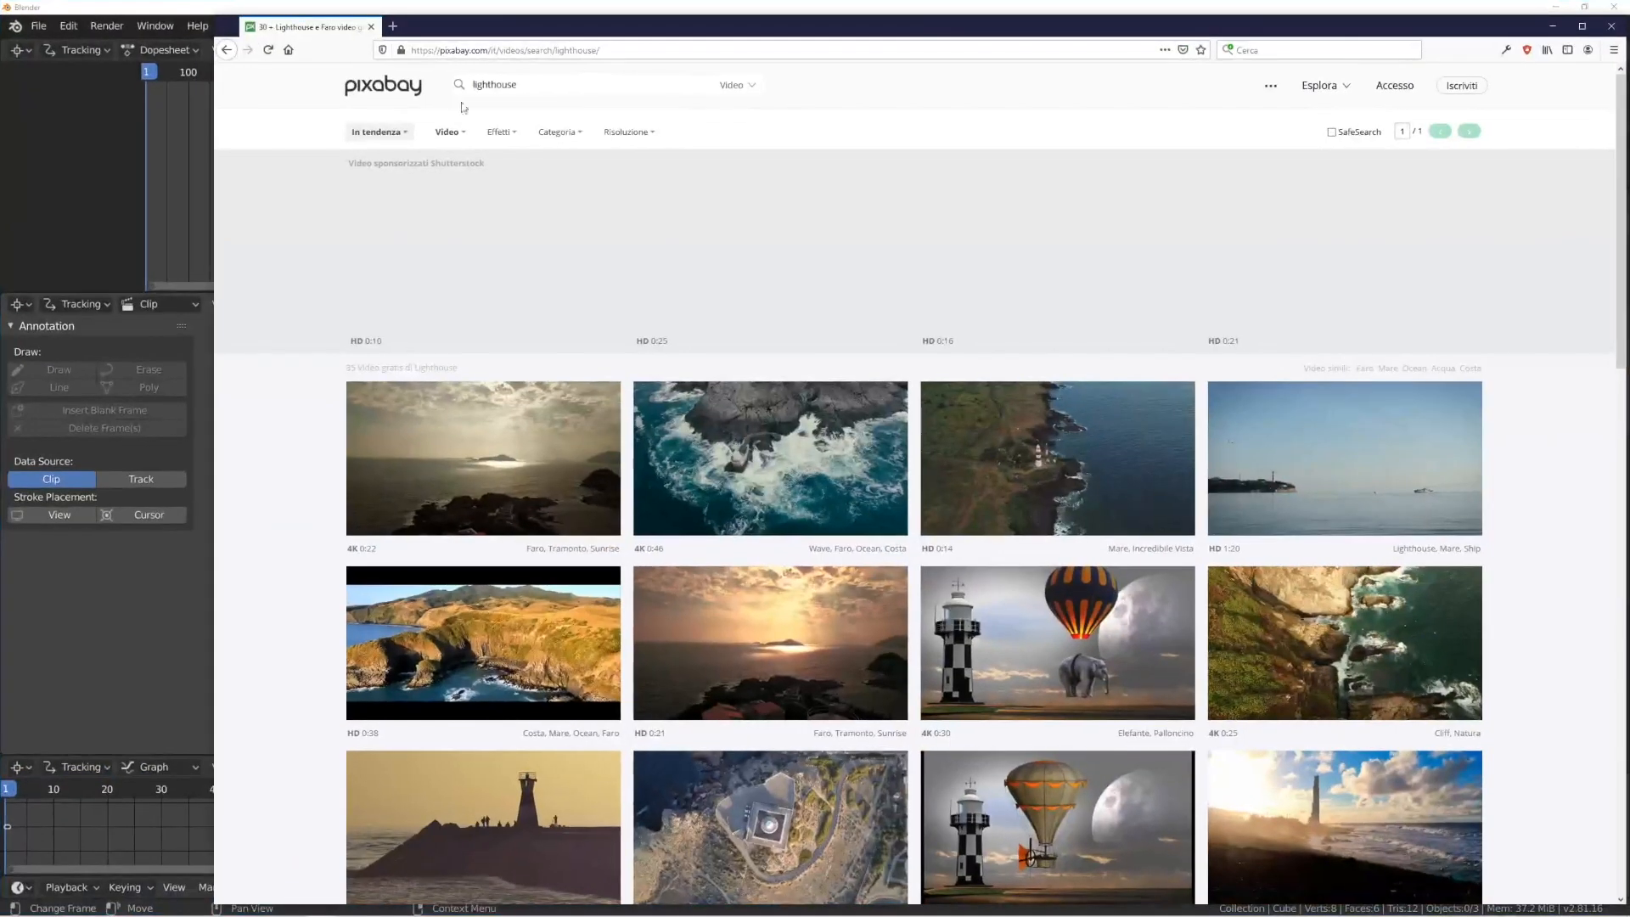
{"action": "mouse_move", "coordinate": [494, 463]}
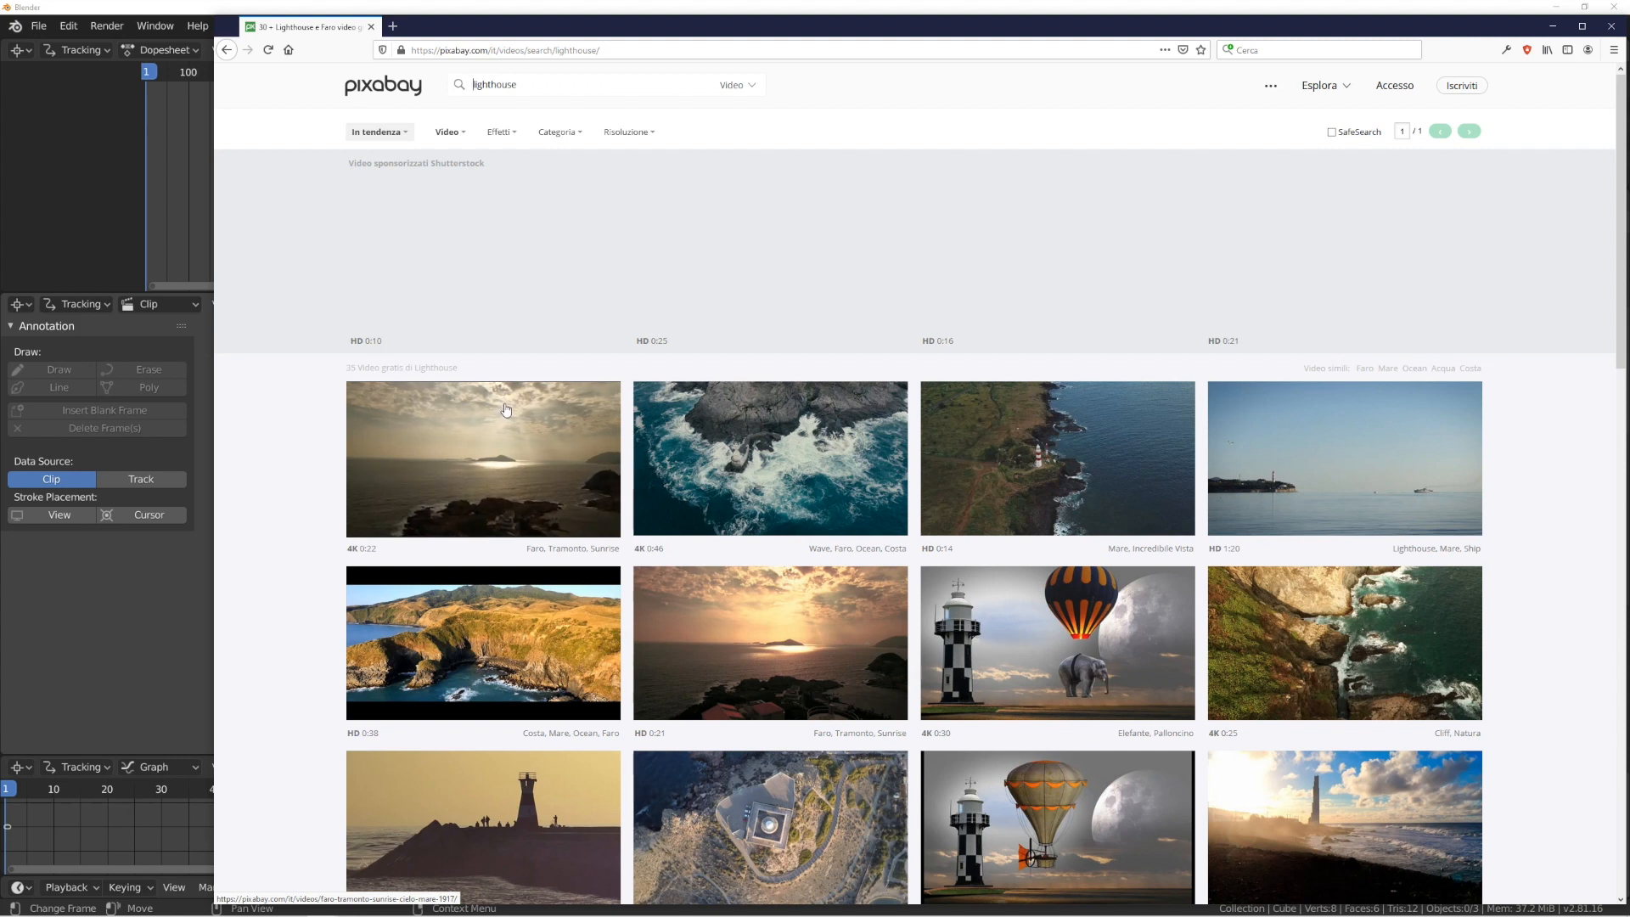
{"action": "left_click", "coordinate": [173, 606]}
Load Lighthouse - 1917.mp4 from the Video Pixabay Flared folder as the tracking clip, and enlarge the clip editor and its footage settings.
{"action": "left_click", "coordinate": [684, 304]}
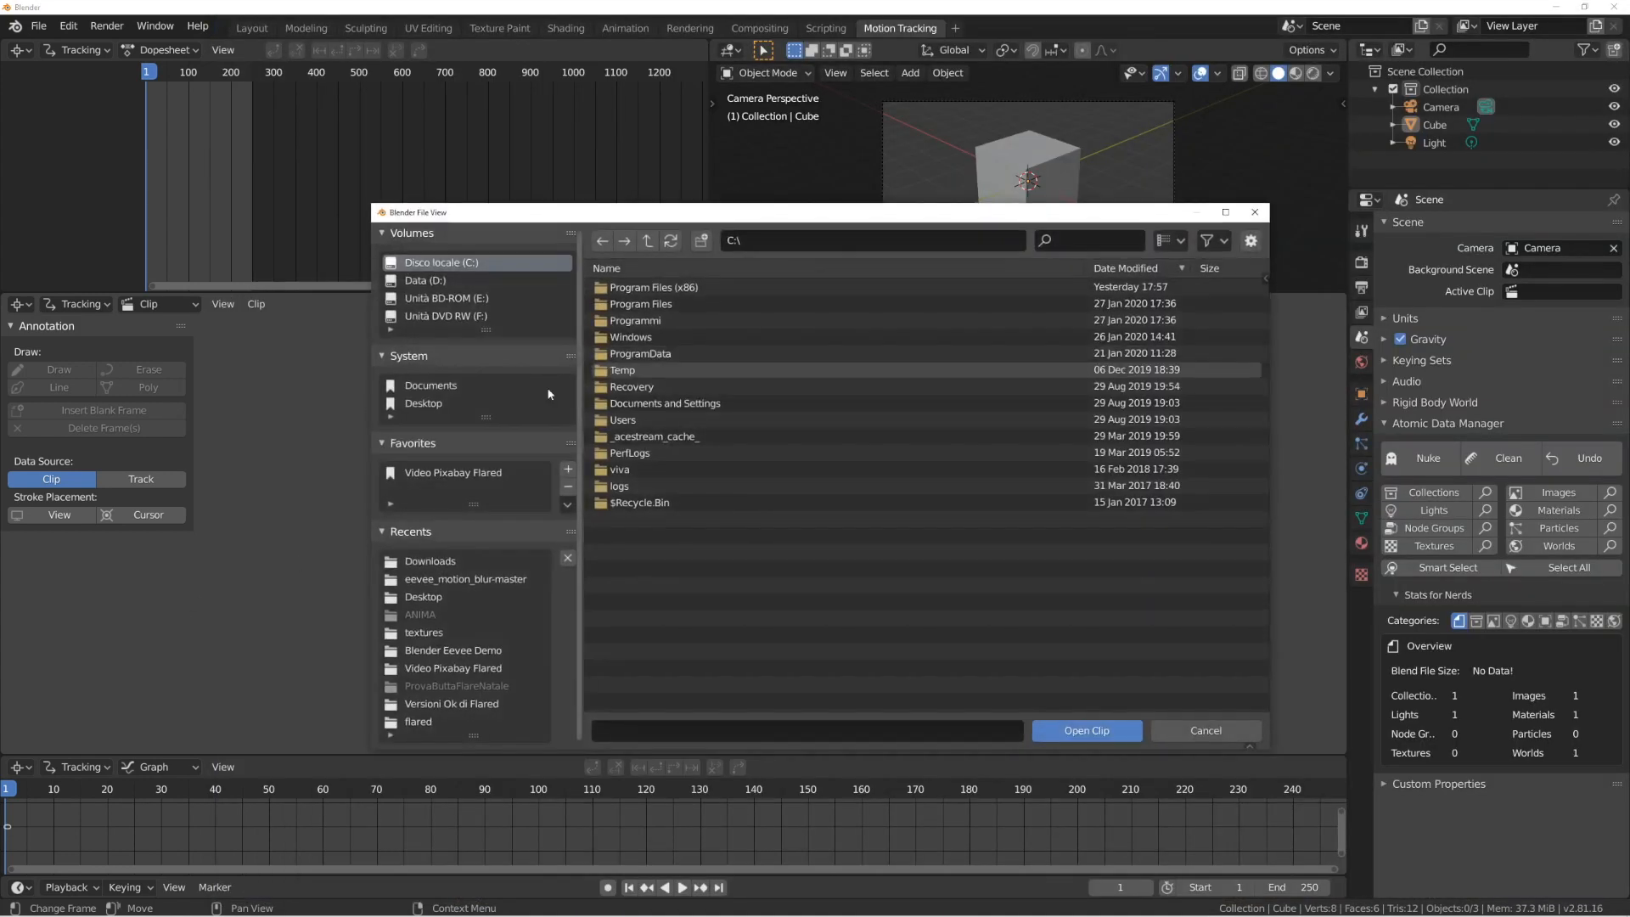
{"action": "left_click", "coordinate": [441, 472]}
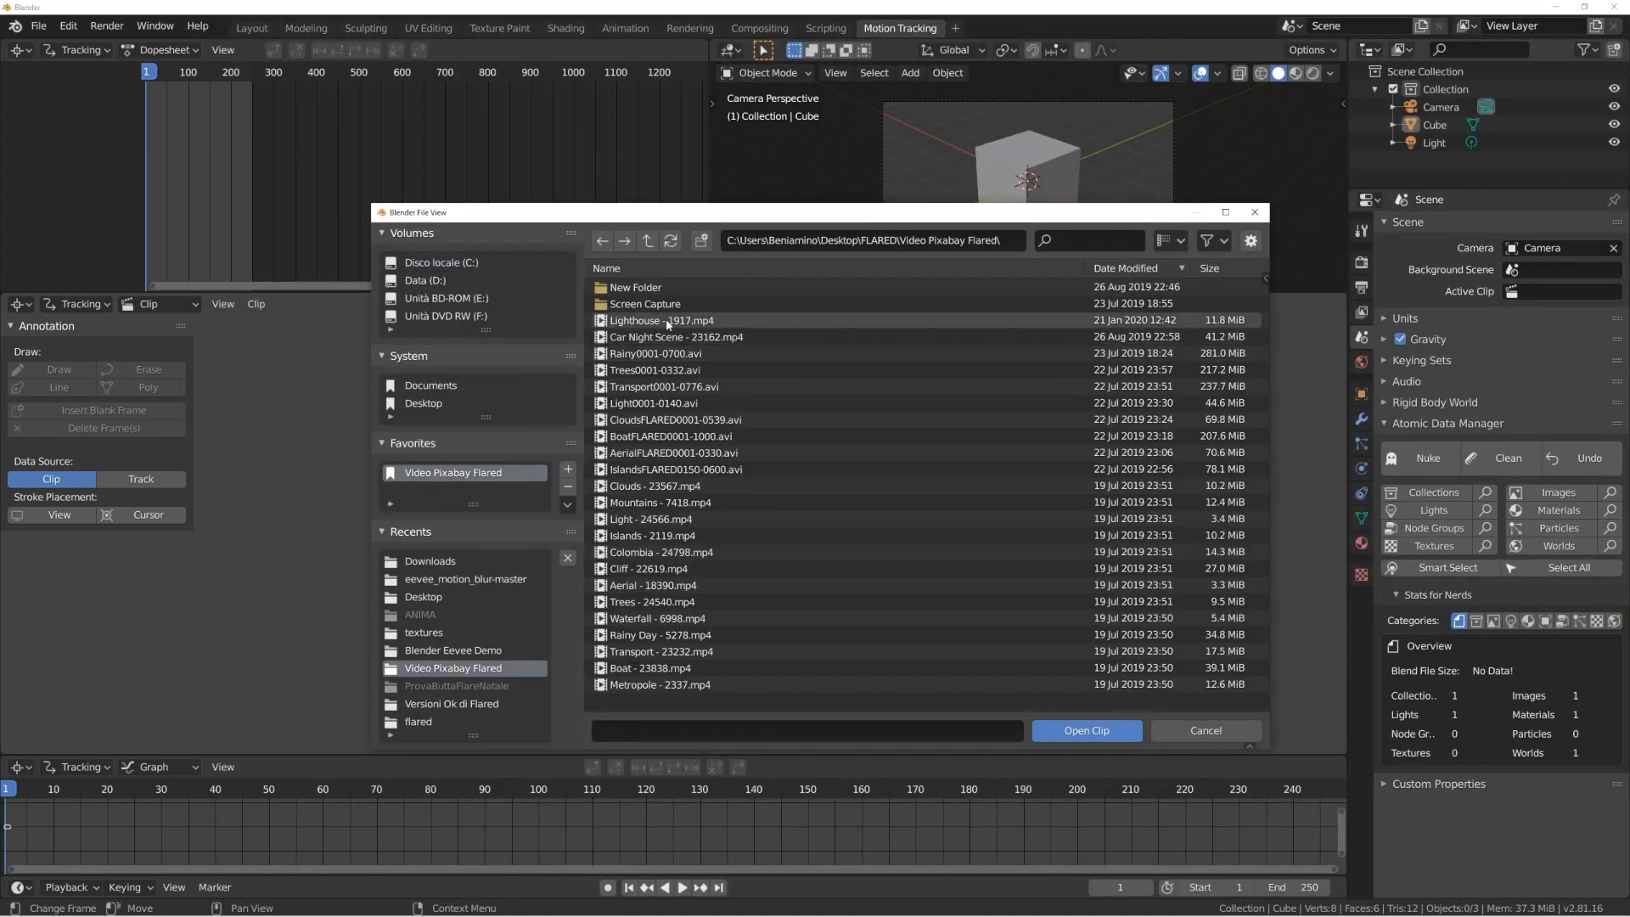
{"action": "double_click", "coordinate": [642, 322]}
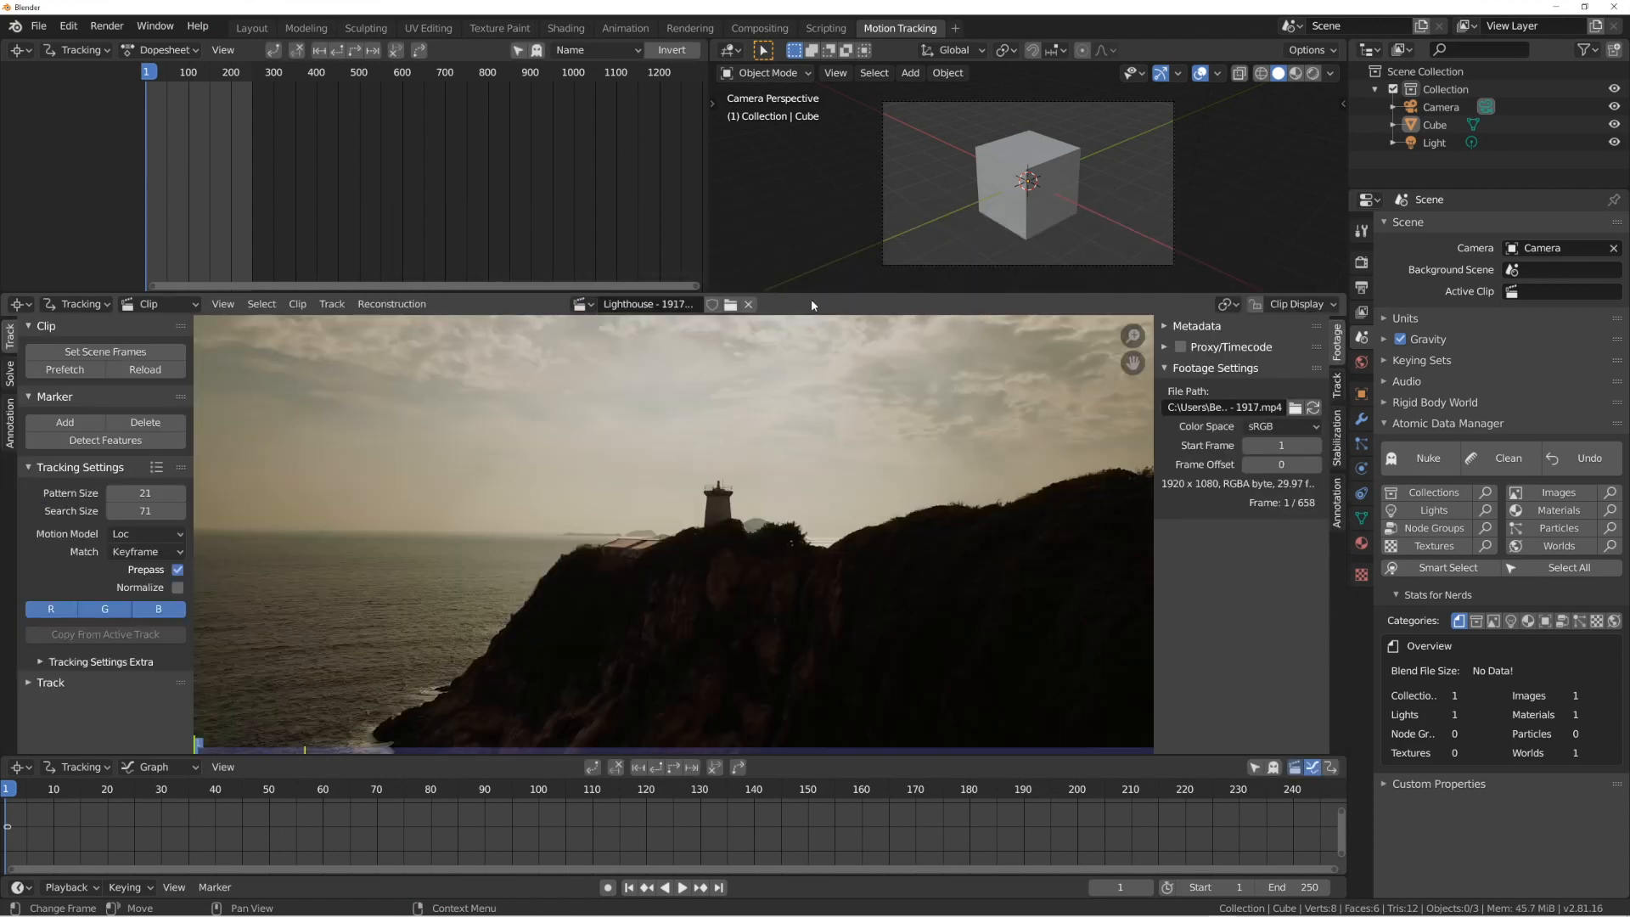
{"action": "left_click_drag", "start_coordinate": [799, 294], "coordinate": [798, 115]}
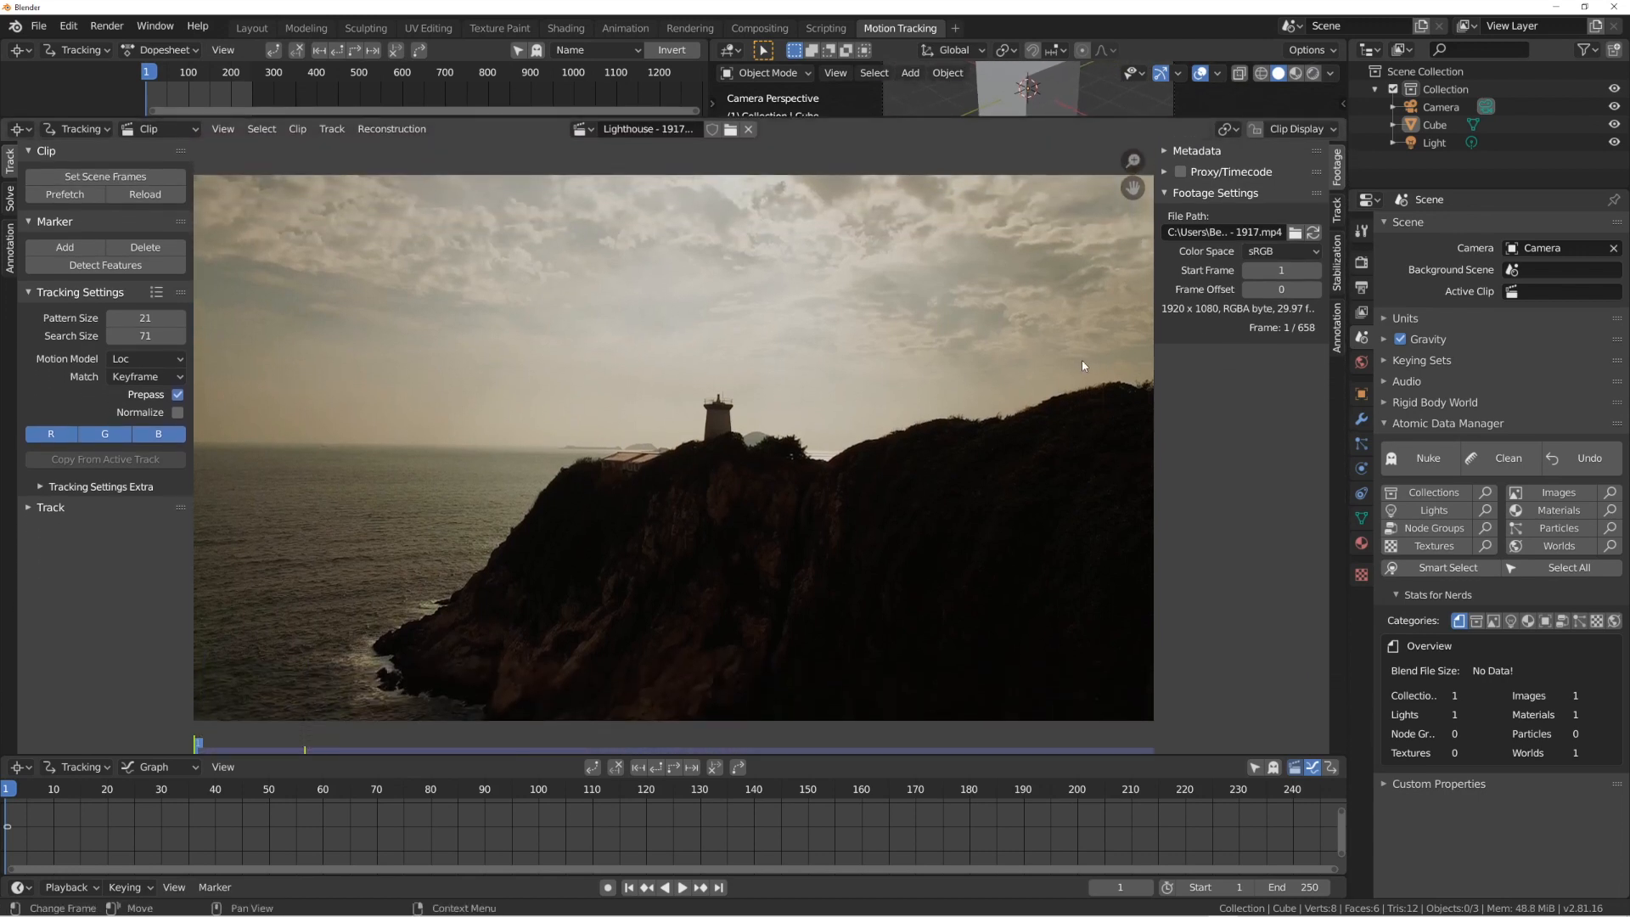
{"action": "left_click_drag", "start_coordinate": [1156, 392], "coordinate": [1089, 389]}
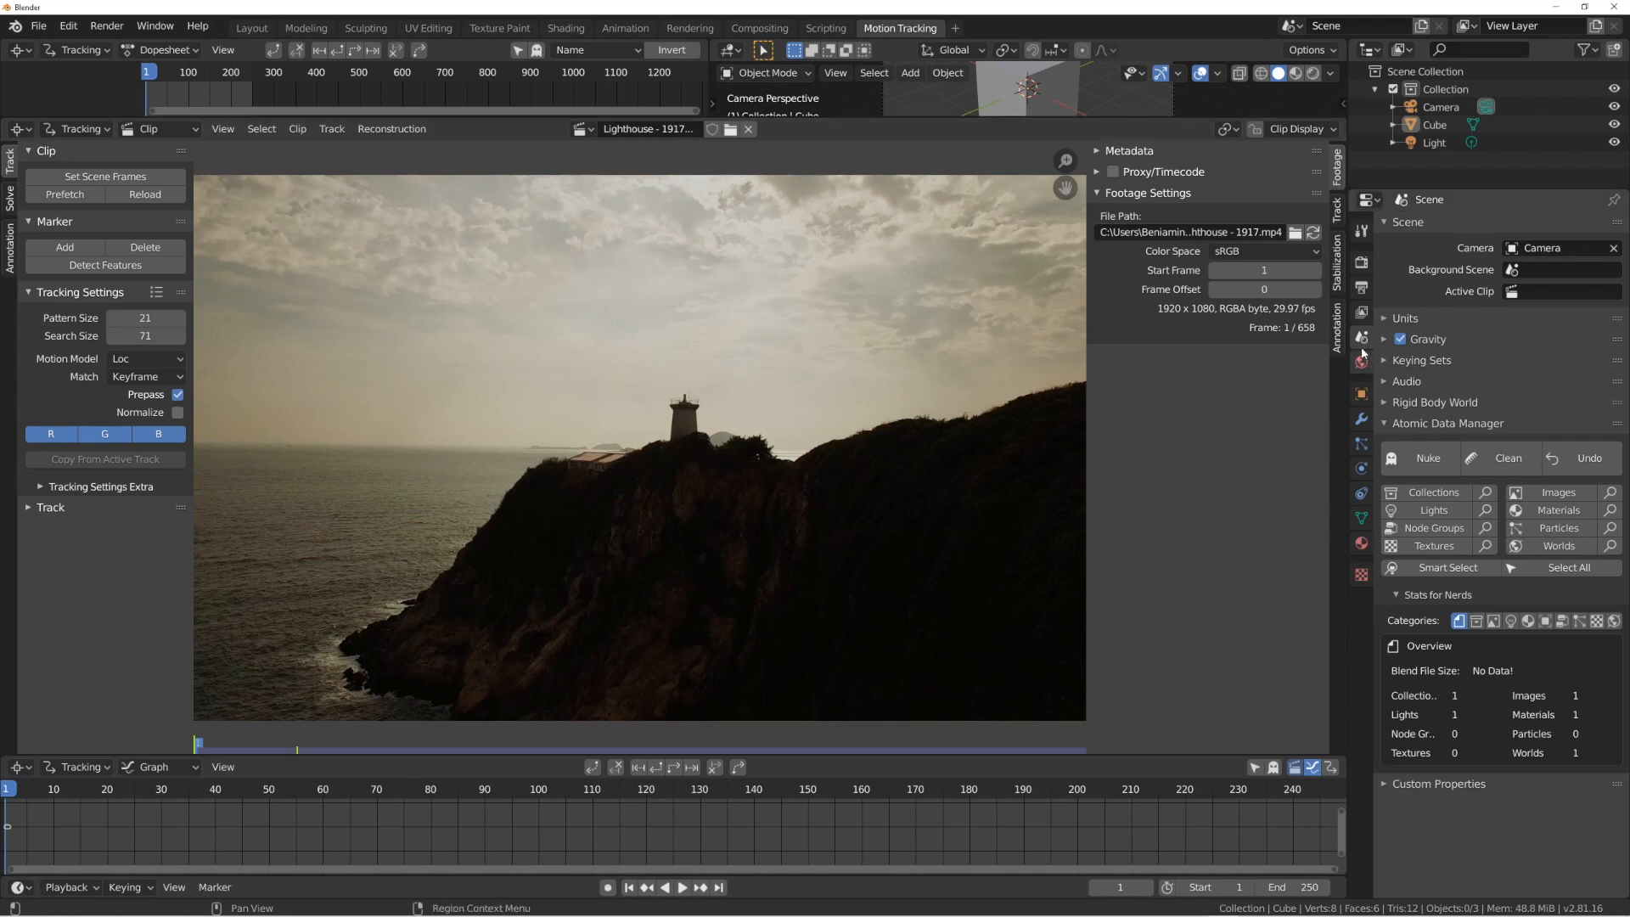
Set the scene's output frame rate to 29.97 fps.
{"action": "left_click", "coordinate": [1358, 316]}
{"action": "left_click", "coordinate": [1361, 288]}
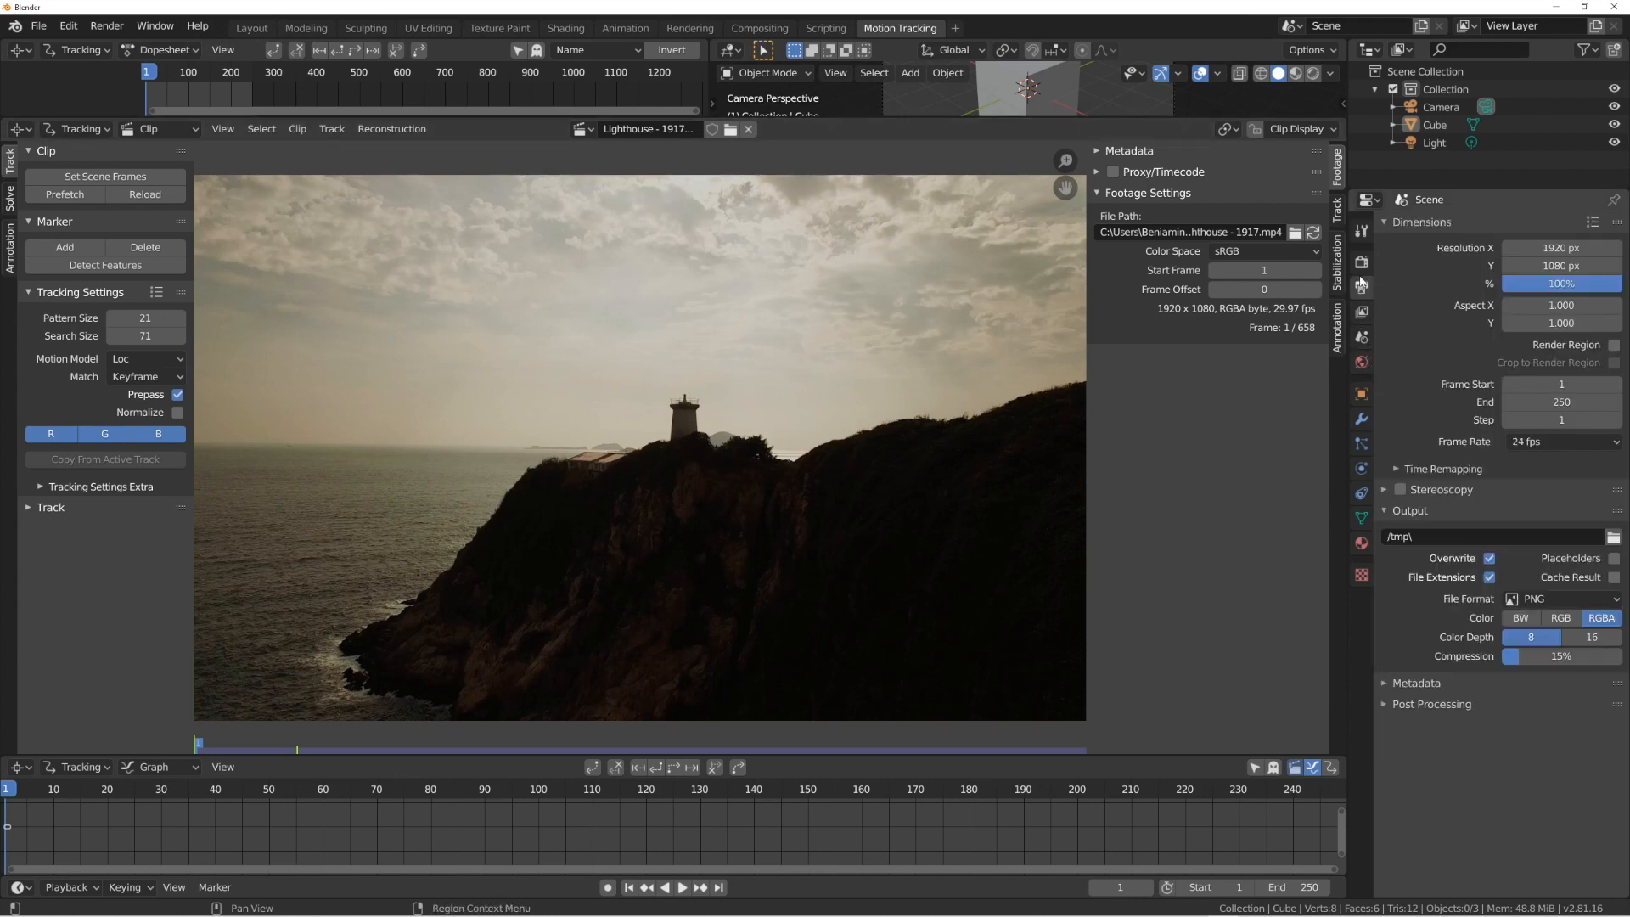
{"action": "left_click", "coordinate": [1562, 442]}
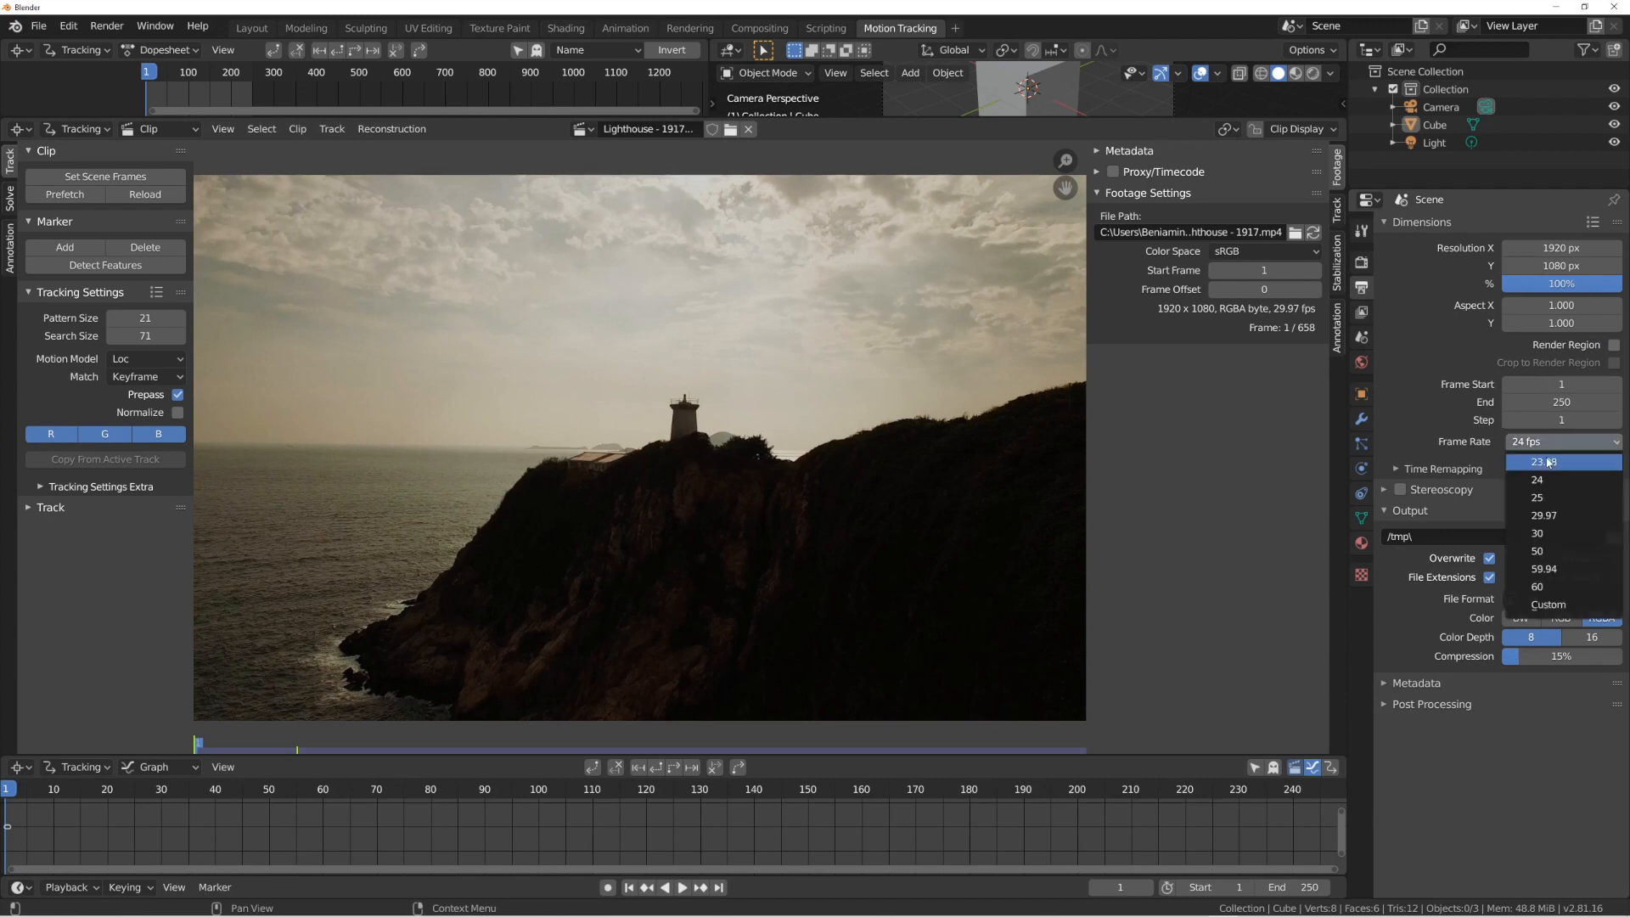
{"action": "left_click", "coordinate": [1549, 515]}
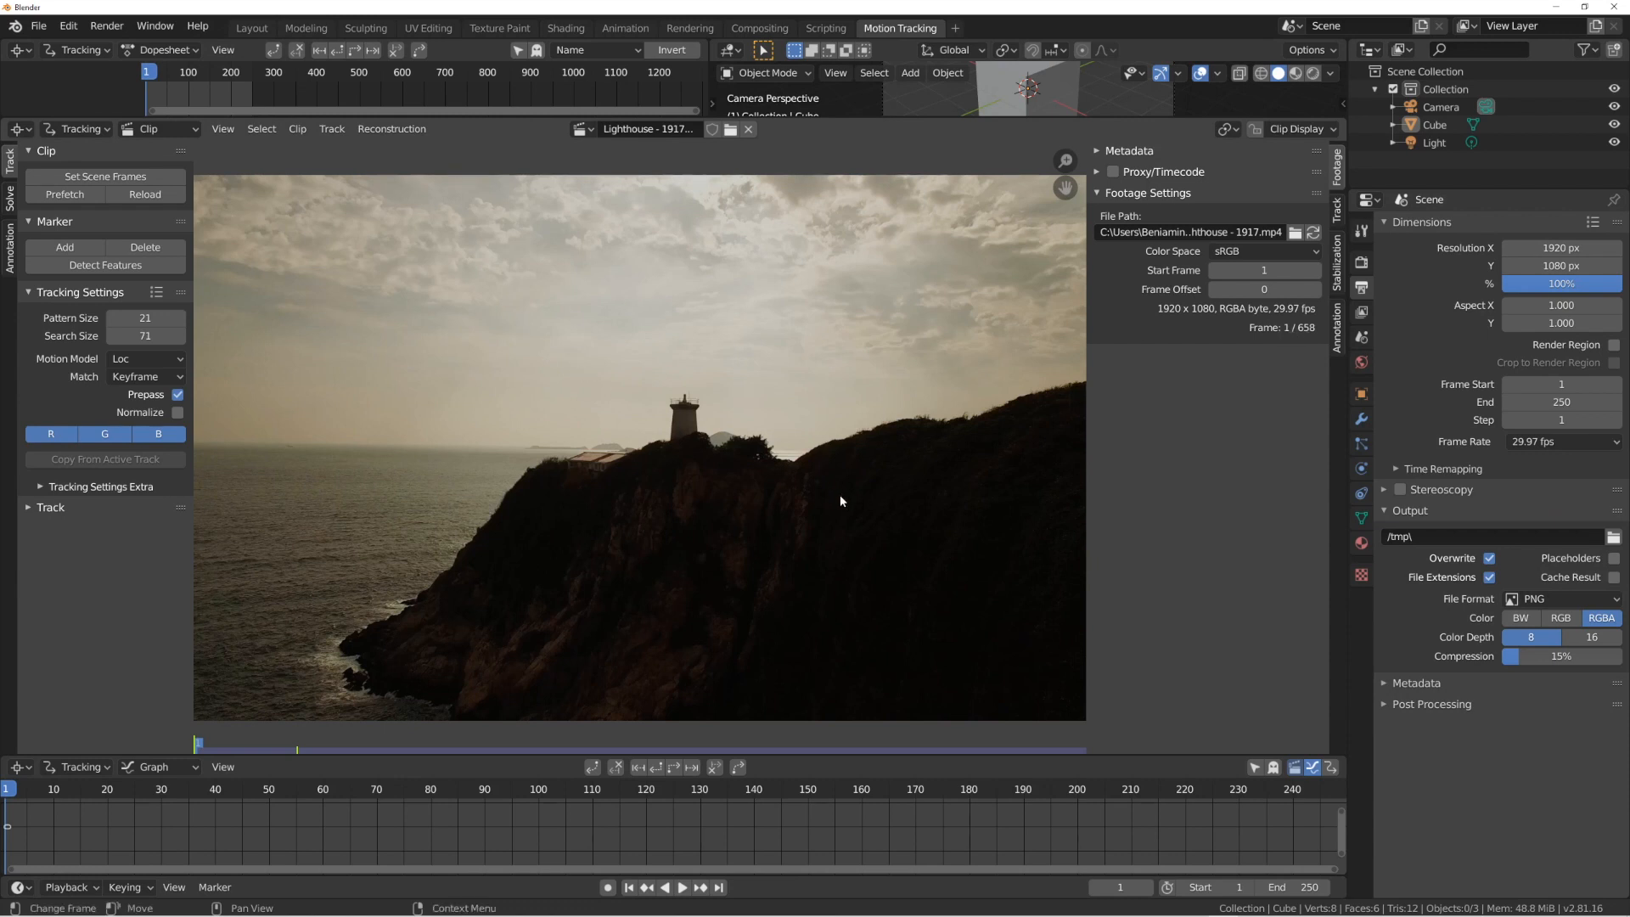
Set the scene's end frame to 658.
{"action": "left_click", "coordinate": [1285, 887]}
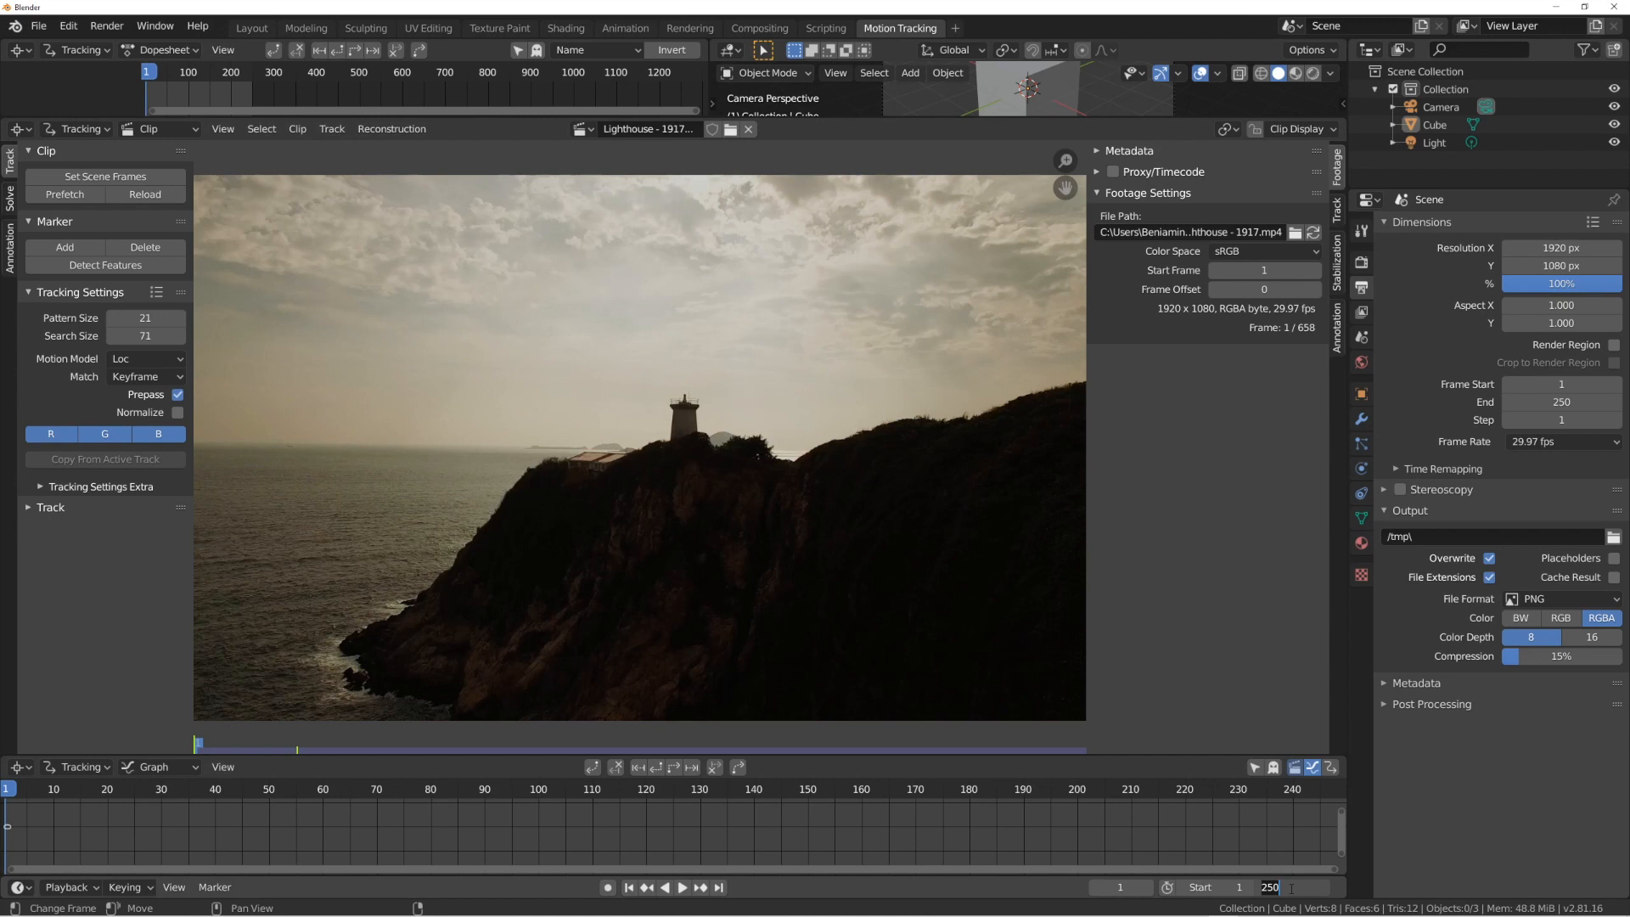
{"action": "type", "text": "658"}
{"action": "key", "text": "Return"}
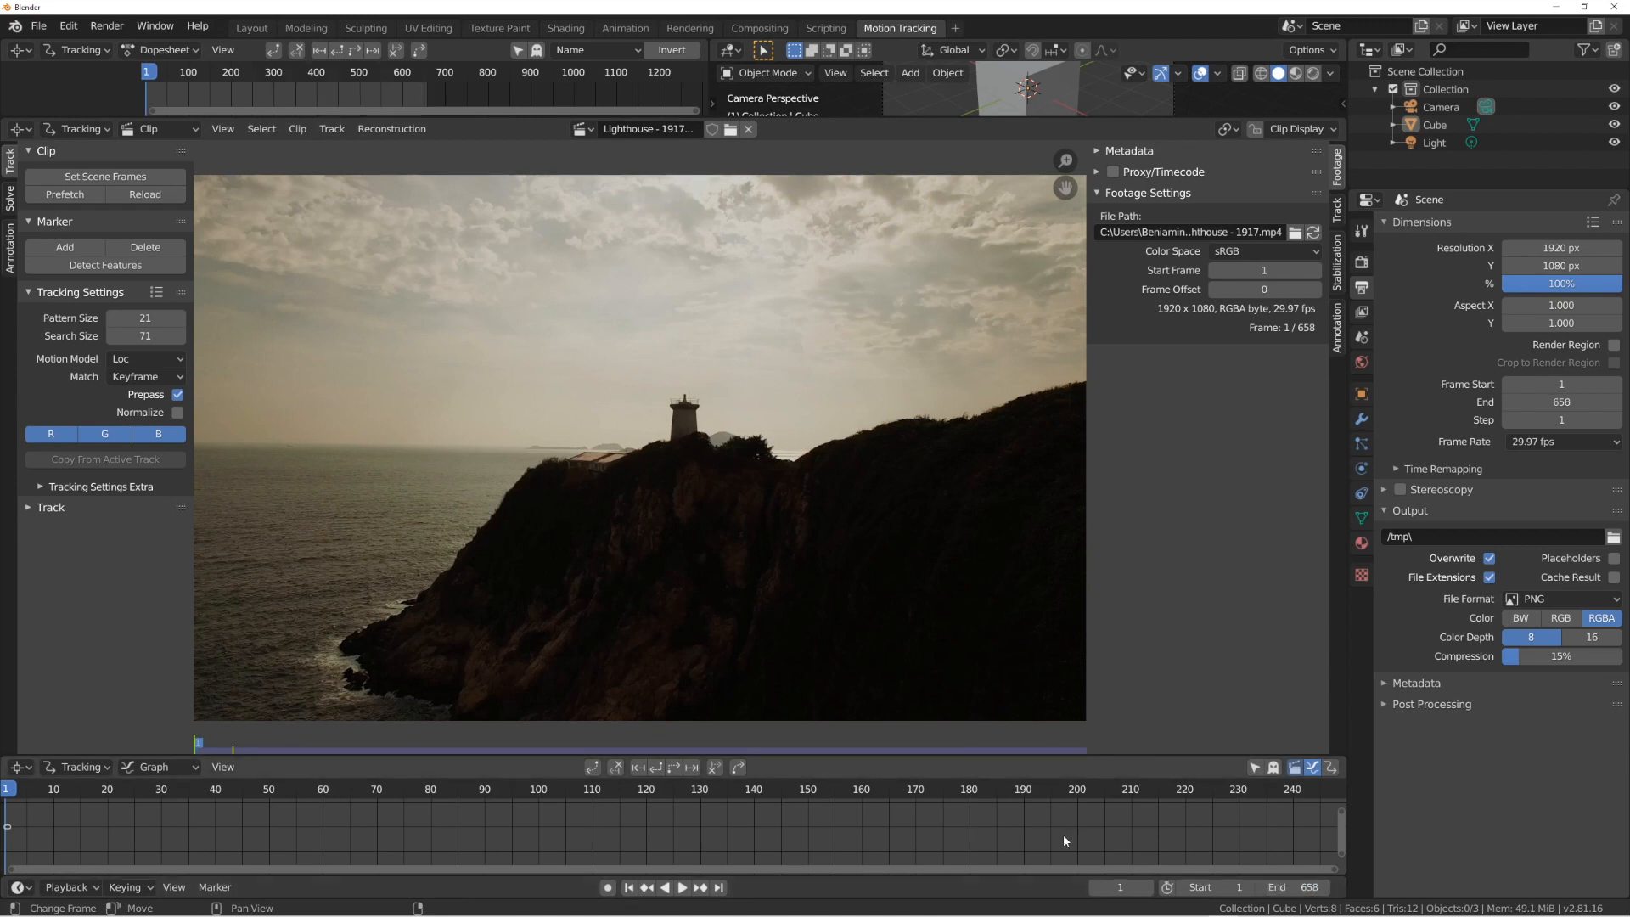
{"action": "scroll", "coordinate": [1019, 828], "scroll_direction": "down", "scroll_amount": 2}
{"action": "scroll", "coordinate": [917, 816], "scroll_direction": "down", "scroll_amount": 4}
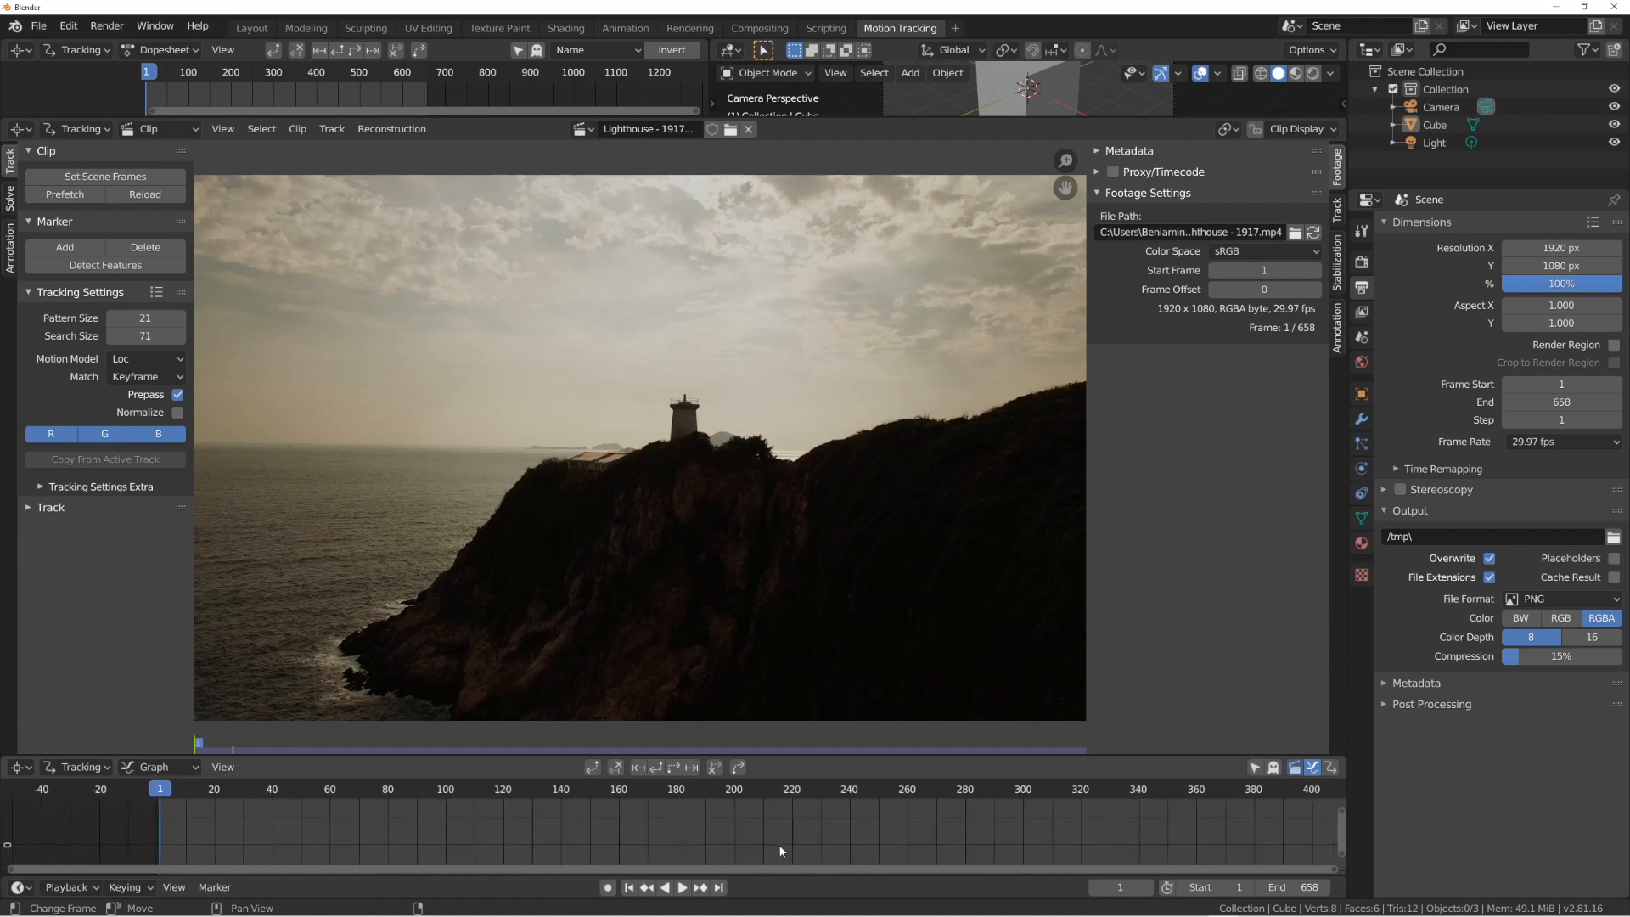
{"action": "scroll", "coordinate": [854, 841], "scroll_direction": "down", "scroll_amount": 5}
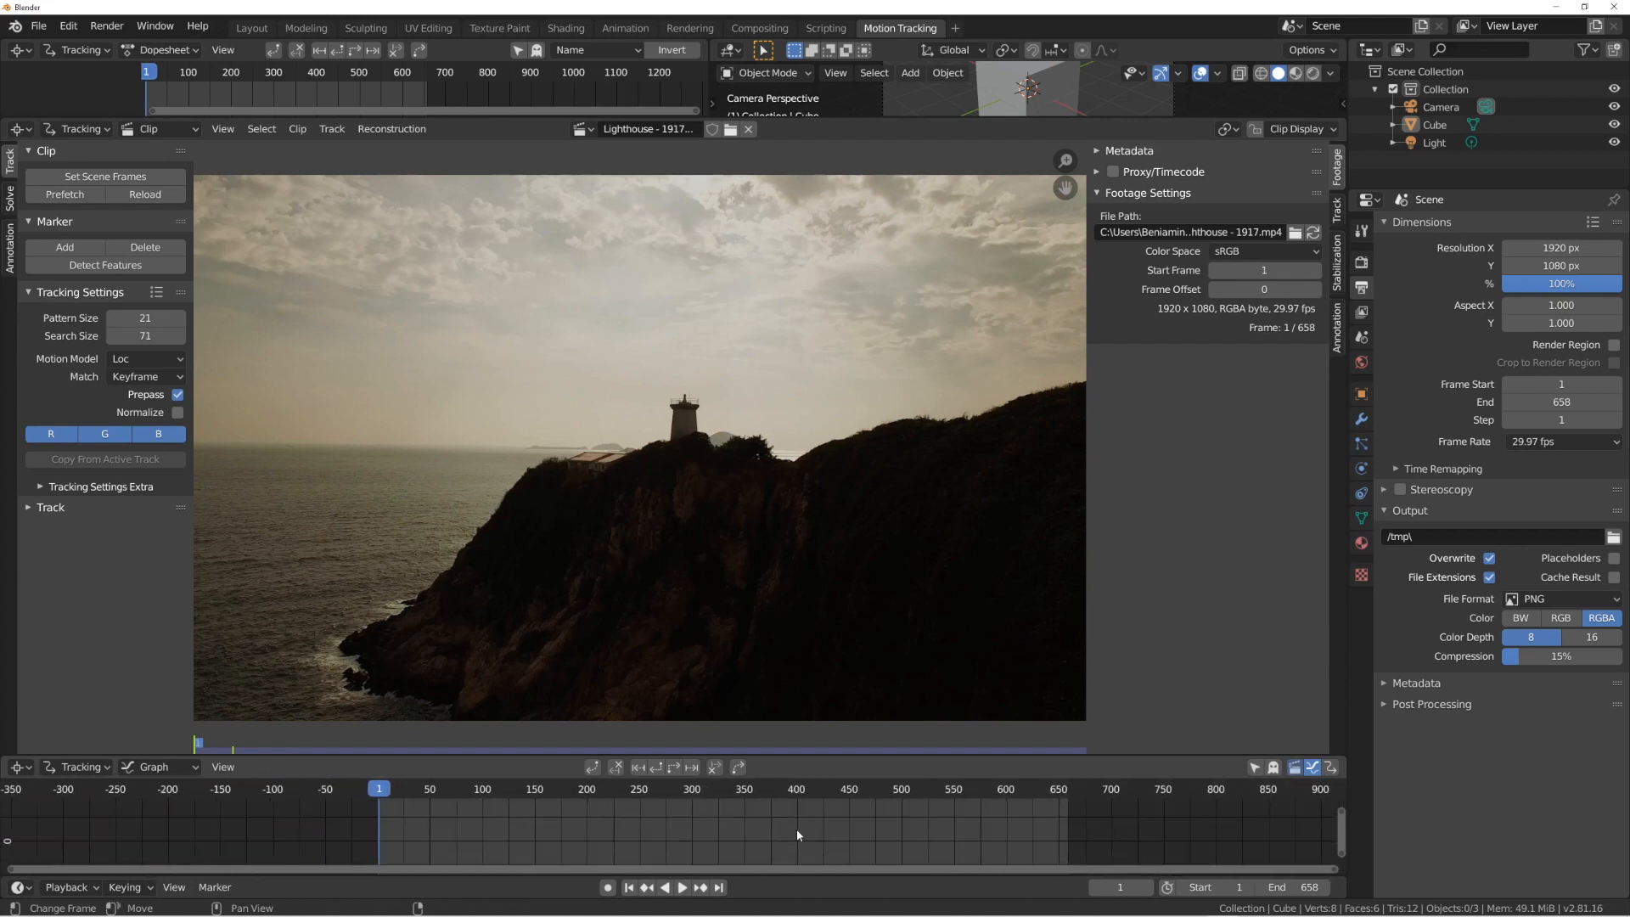
{"action": "scroll", "coordinate": [688, 848], "scroll_direction": "up", "scroll_amount": 2}
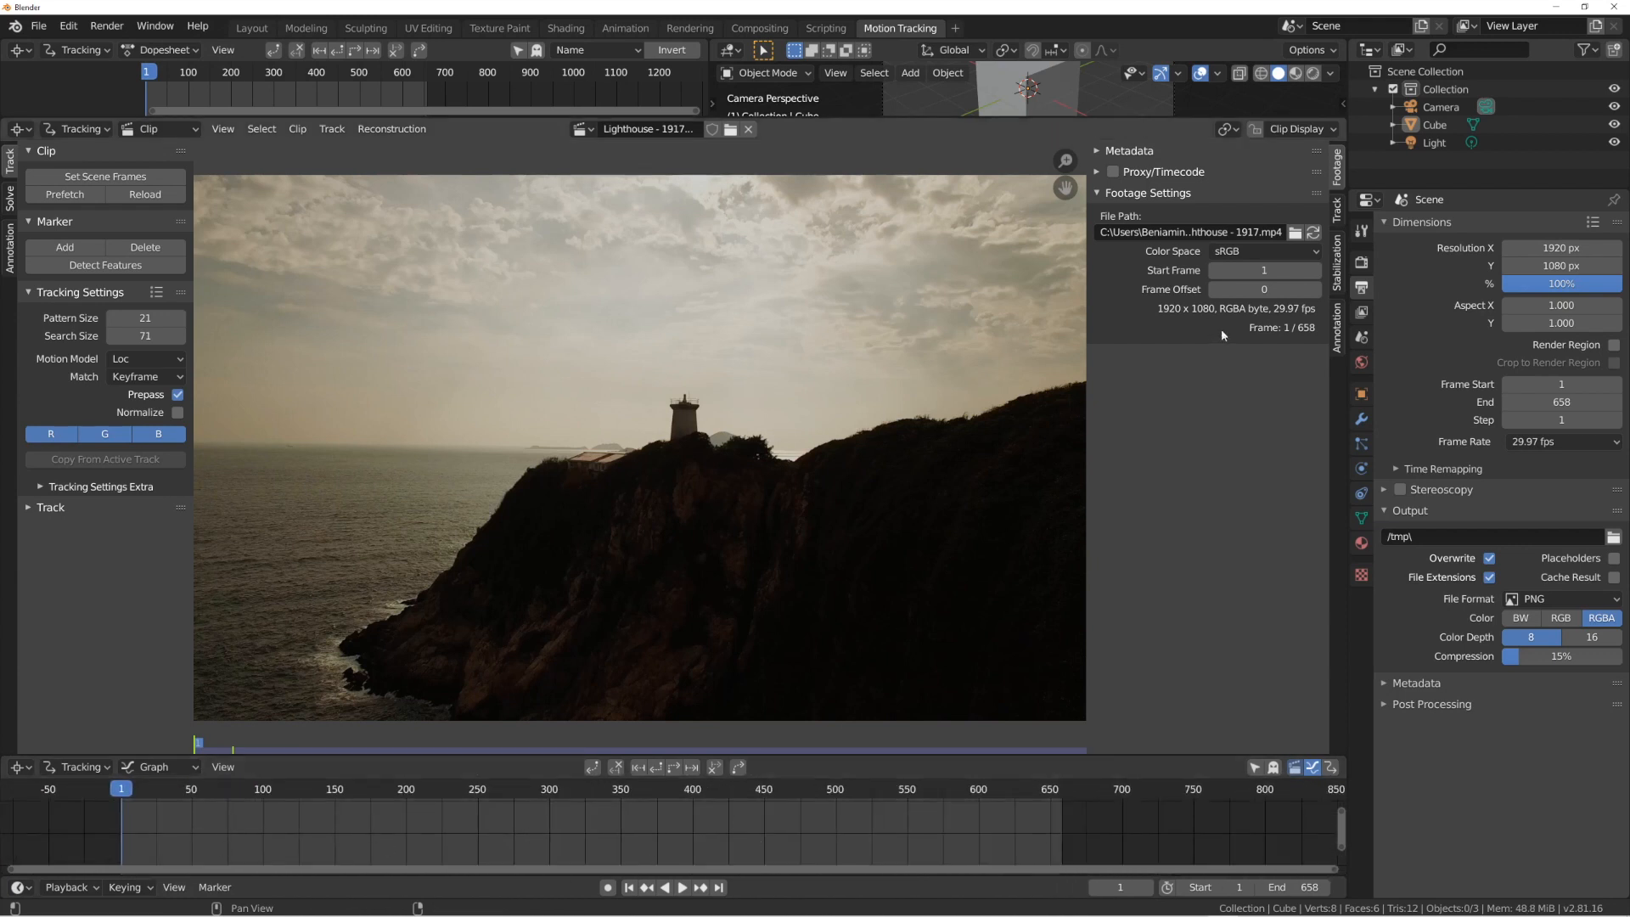
Go back to frame 0 of the clip and place a tracking marker on the bright clouds near the upper edge, above the lighthouse.
{"action": "scroll", "coordinate": [552, 480], "scroll_direction": "down", "scroll_amount": 1}
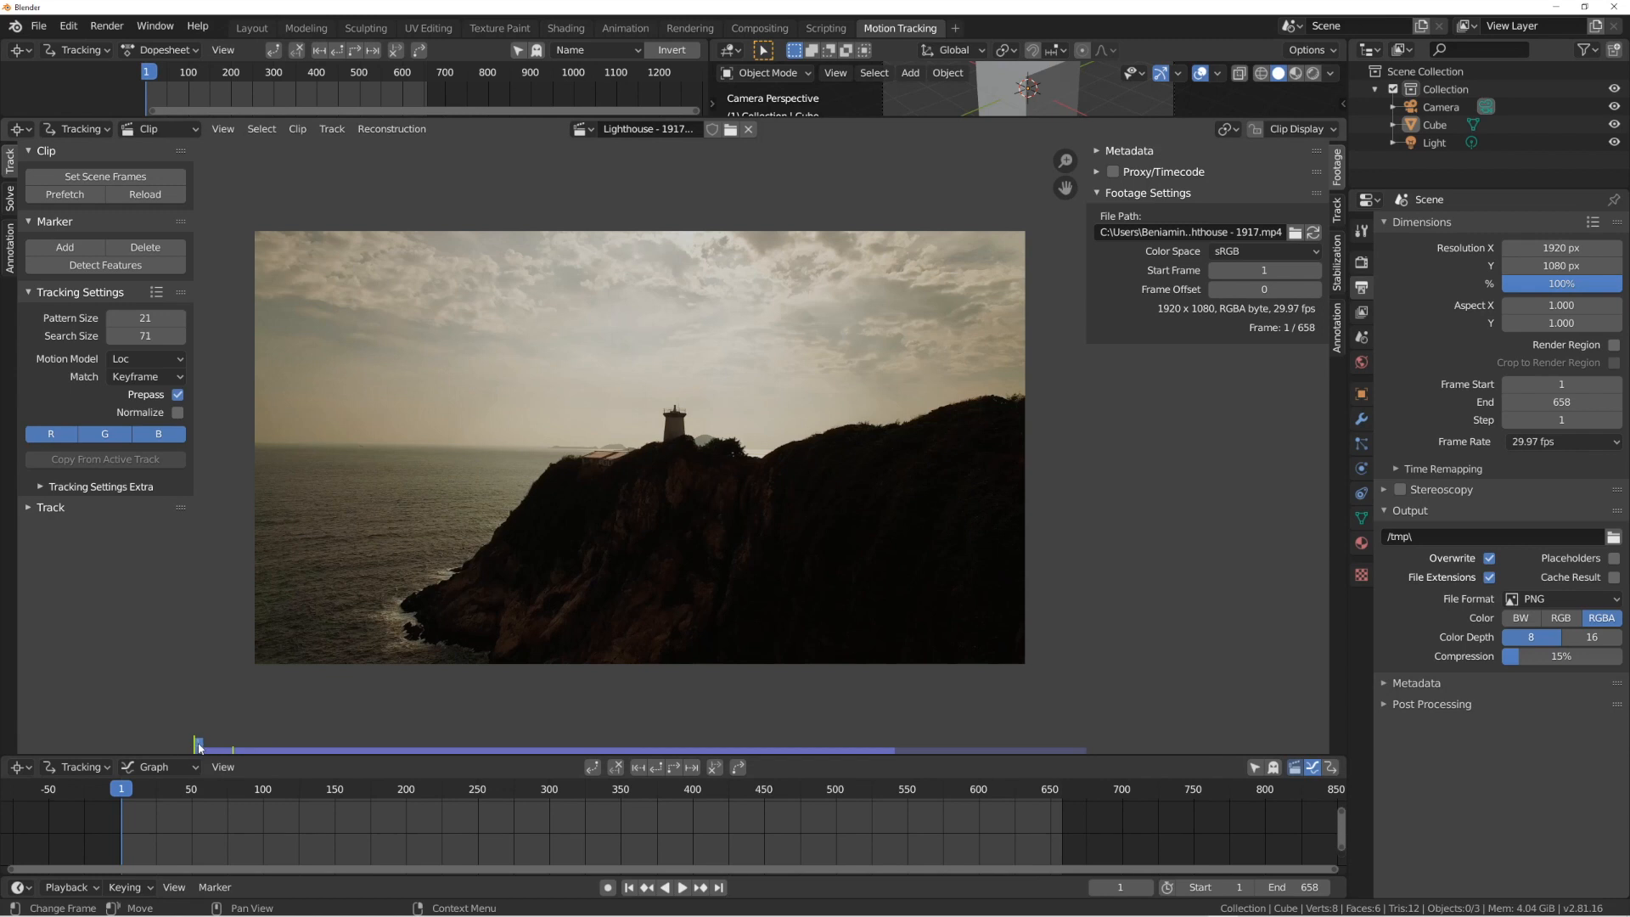
{"action": "left_click", "coordinate": [338, 744]}
{"action": "left_click_drag", "start_coordinate": [338, 744], "coordinate": [194, 740]}
{"action": "left_click", "coordinate": [708, 258], "text": "ctrl"}
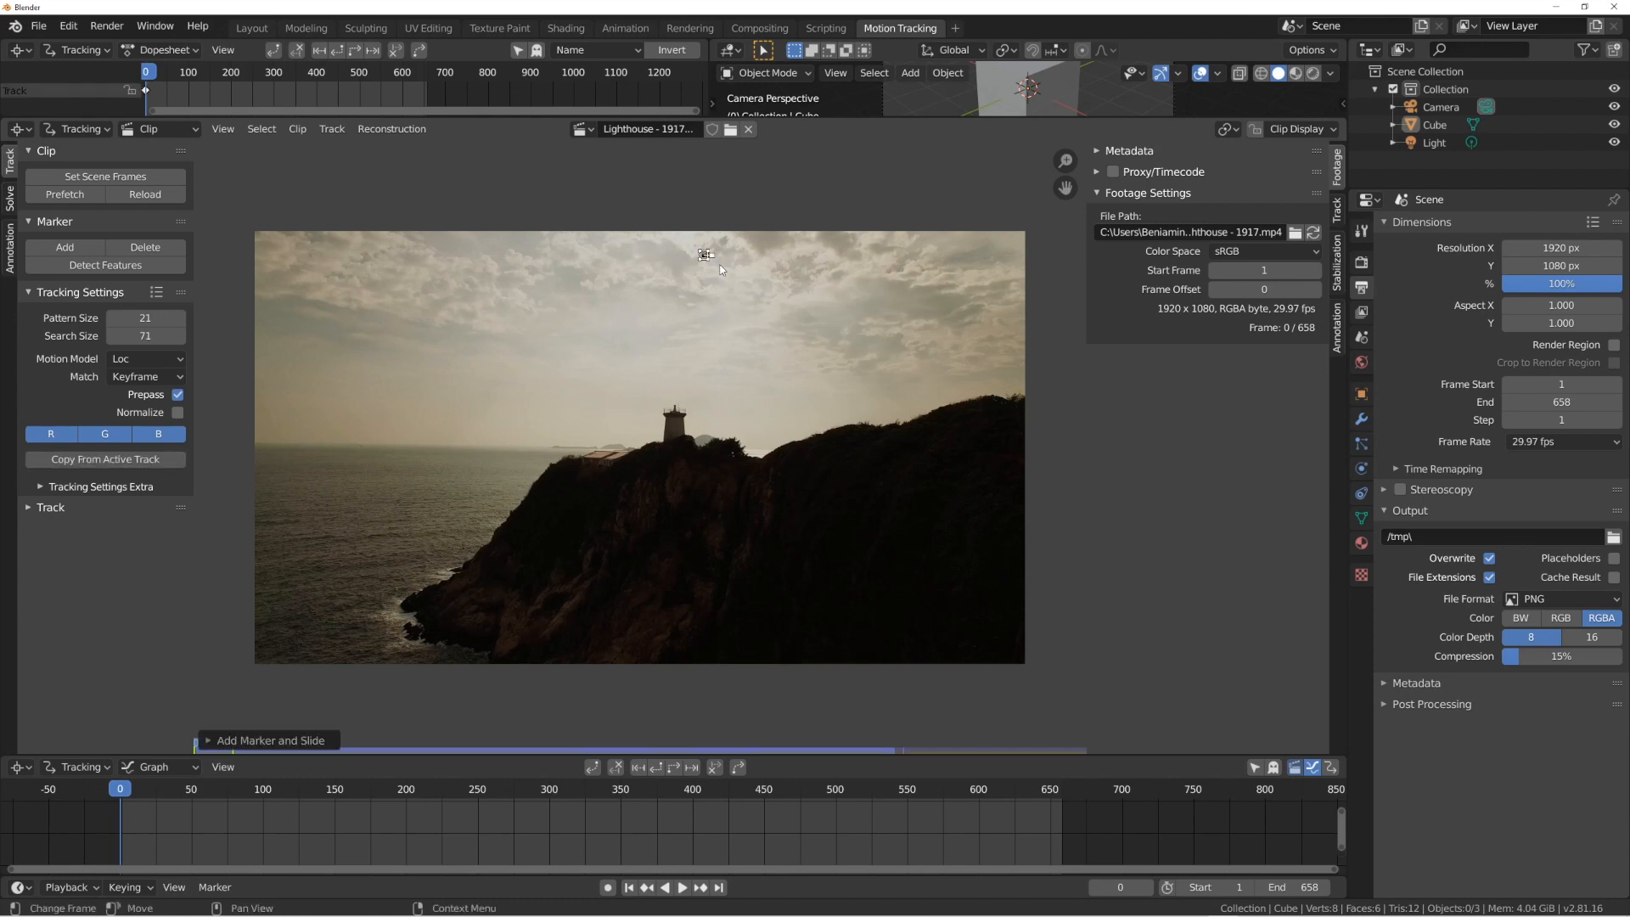
Scale the tracking marker on the clouds up to about twice its size.
{"action": "scroll", "coordinate": [720, 270], "scroll_direction": "up", "scroll_amount": 4}
{"action": "scroll", "coordinate": [836, 211], "scroll_direction": "up", "scroll_amount": 5}
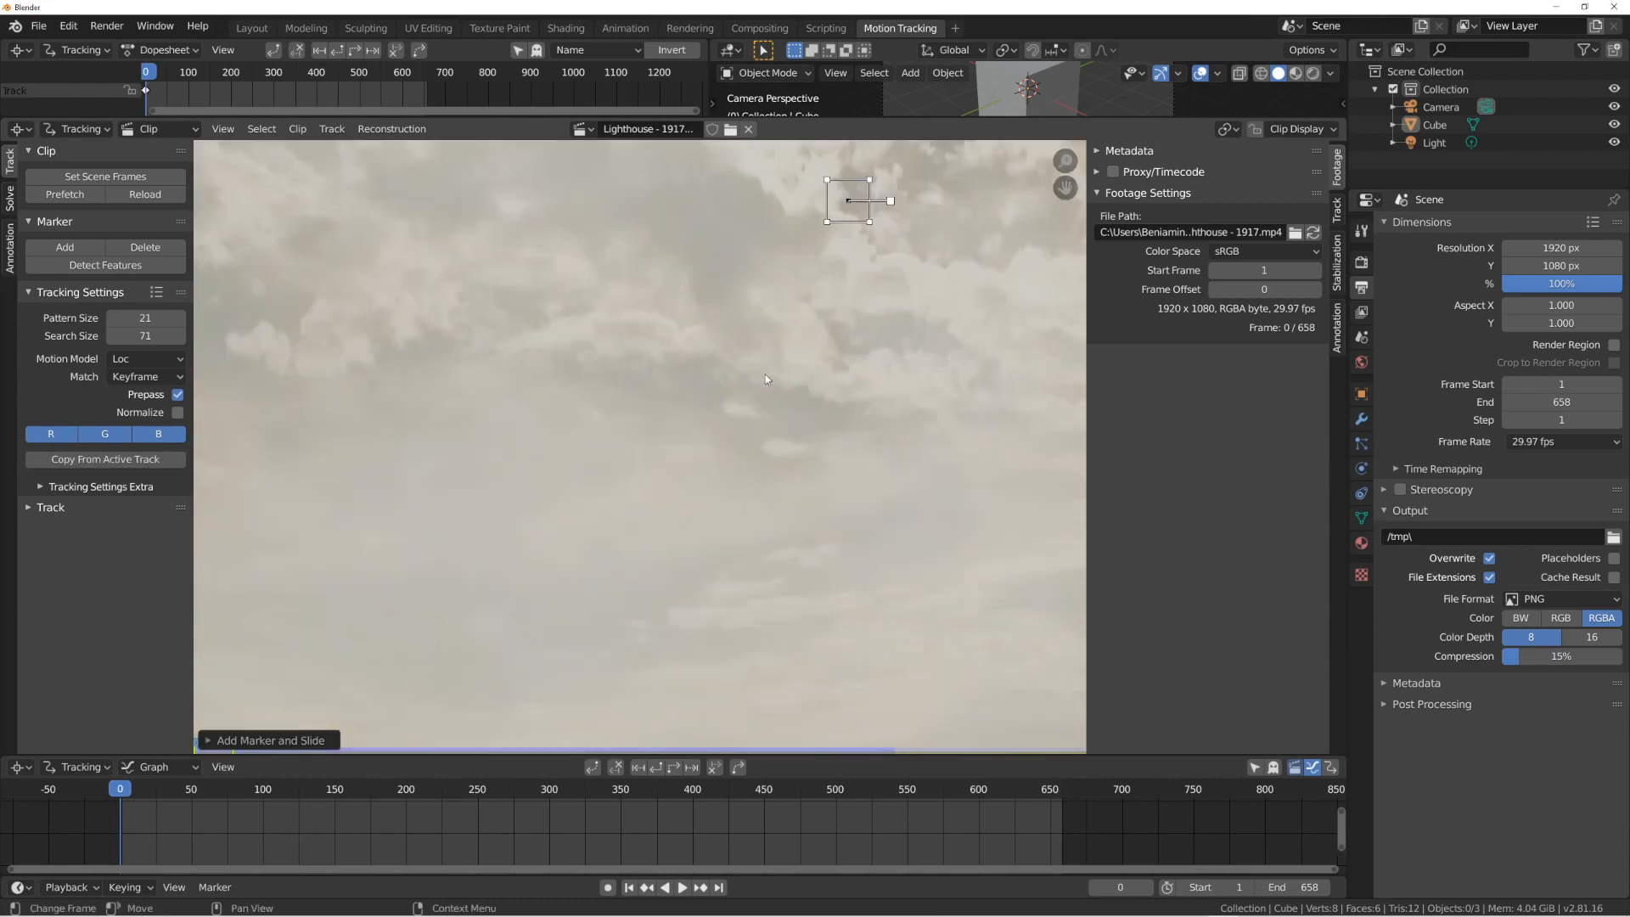
{"action": "middle_click_drag", "start_coordinate": [933, 249], "coordinate": [826, 435]}
{"action": "scroll", "coordinate": [826, 435], "scroll_direction": "up", "scroll_amount": 2}
{"action": "mouse_move", "coordinate": [811, 339]}
{"action": "left_mouse_down"}
{"action": "mouse_move", "coordinate": [799, 362]}
{"action": "mouse_move", "coordinate": [837, 401]}
{"action": "left_mouse_up"}
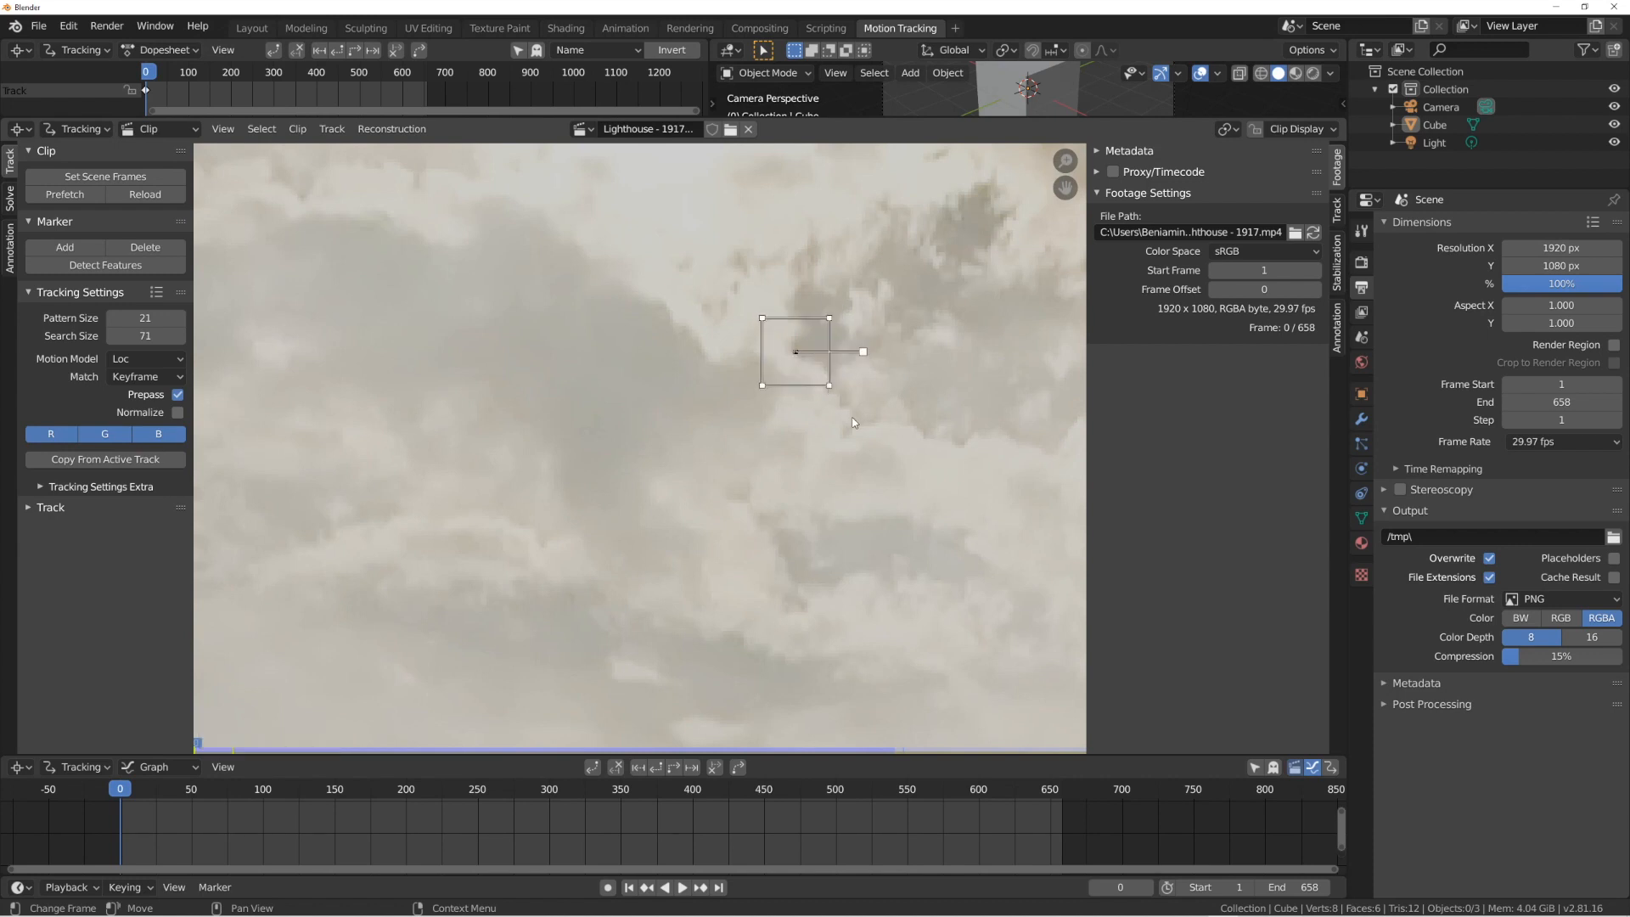
{"action": "key", "text": "s"}
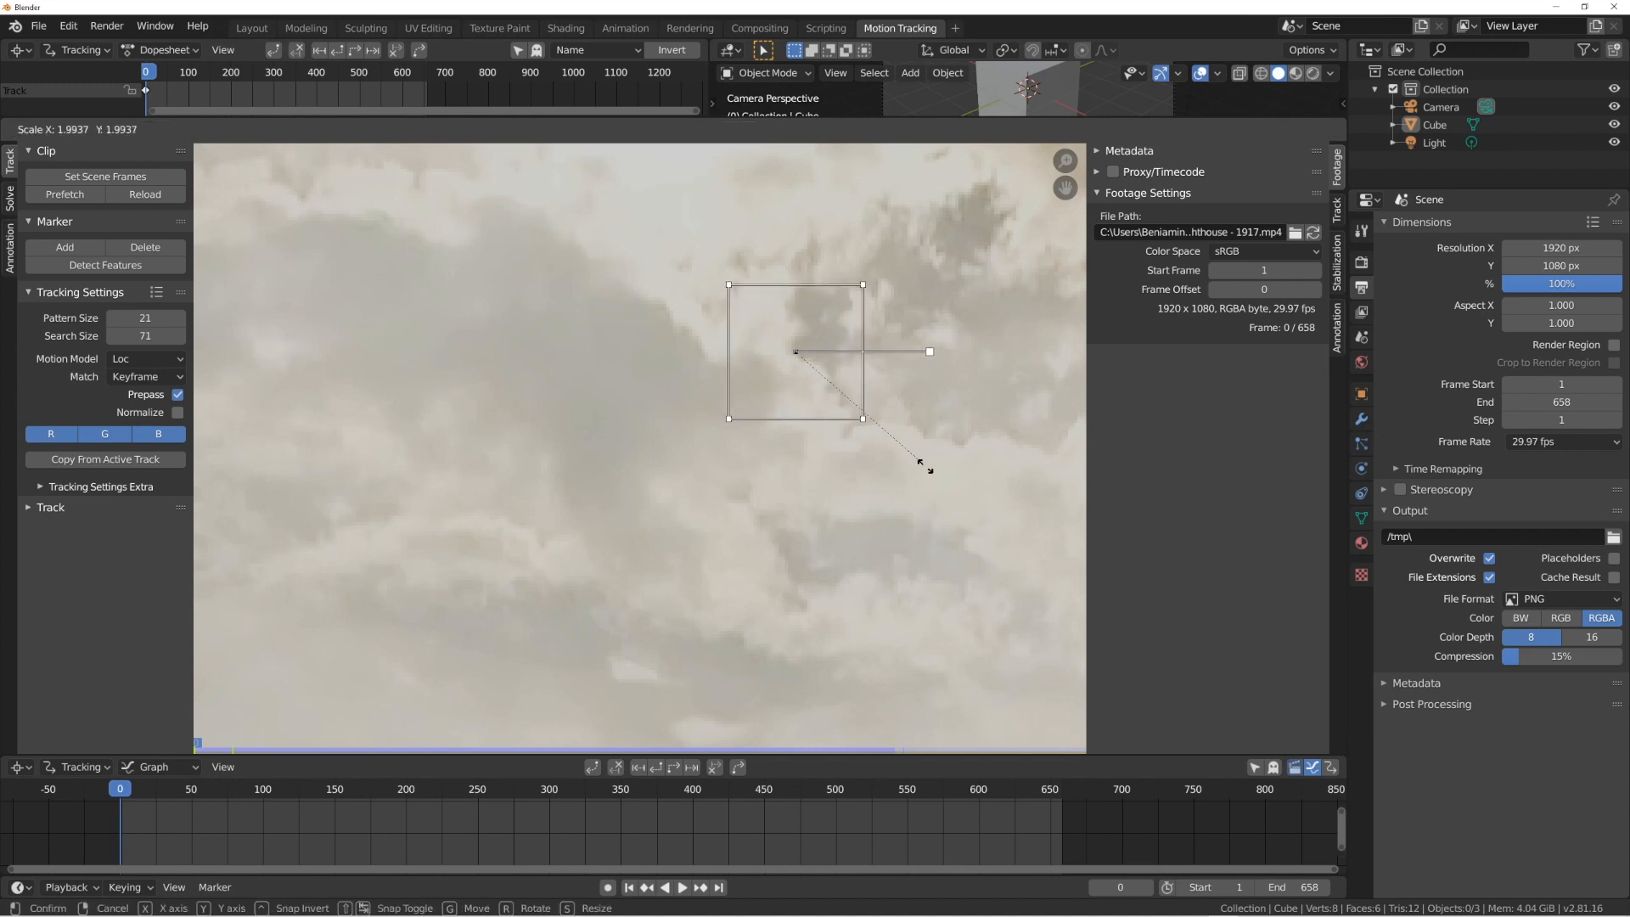
{"action": "left_click", "coordinate": [938, 477]}
{"action": "scroll", "coordinate": [854, 438], "scroll_direction": "down", "scroll_amount": 7}
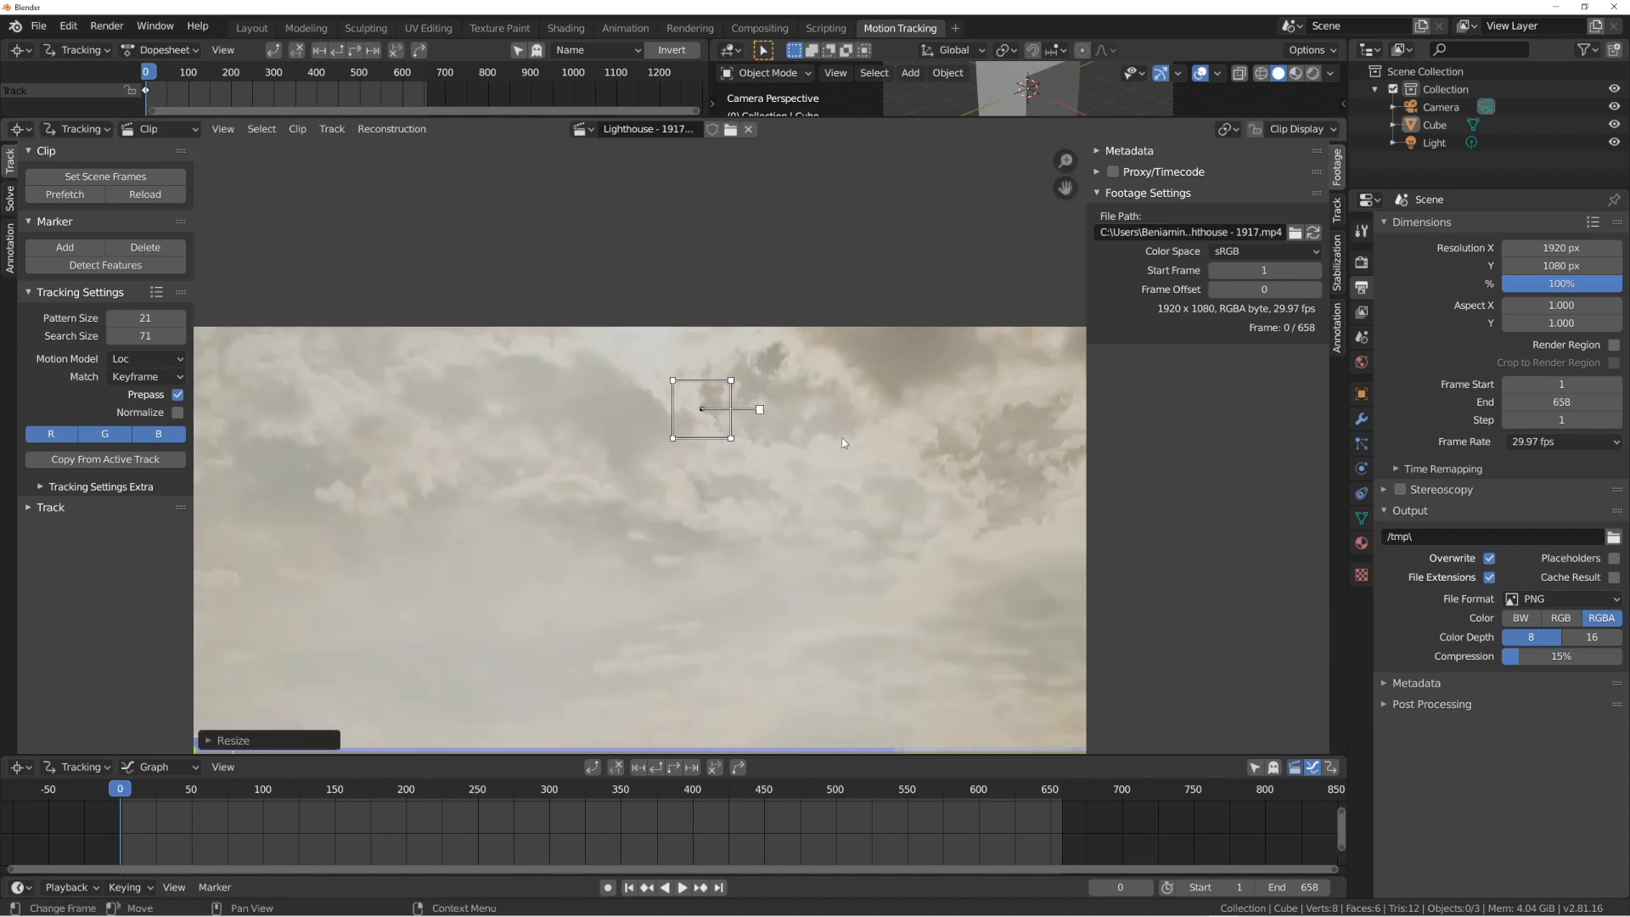
{"action": "middle_click_drag", "start_coordinate": [746, 493], "coordinate": [783, 353]}
{"action": "scroll", "coordinate": [716, 361], "scroll_direction": "down", "scroll_amount": 3}
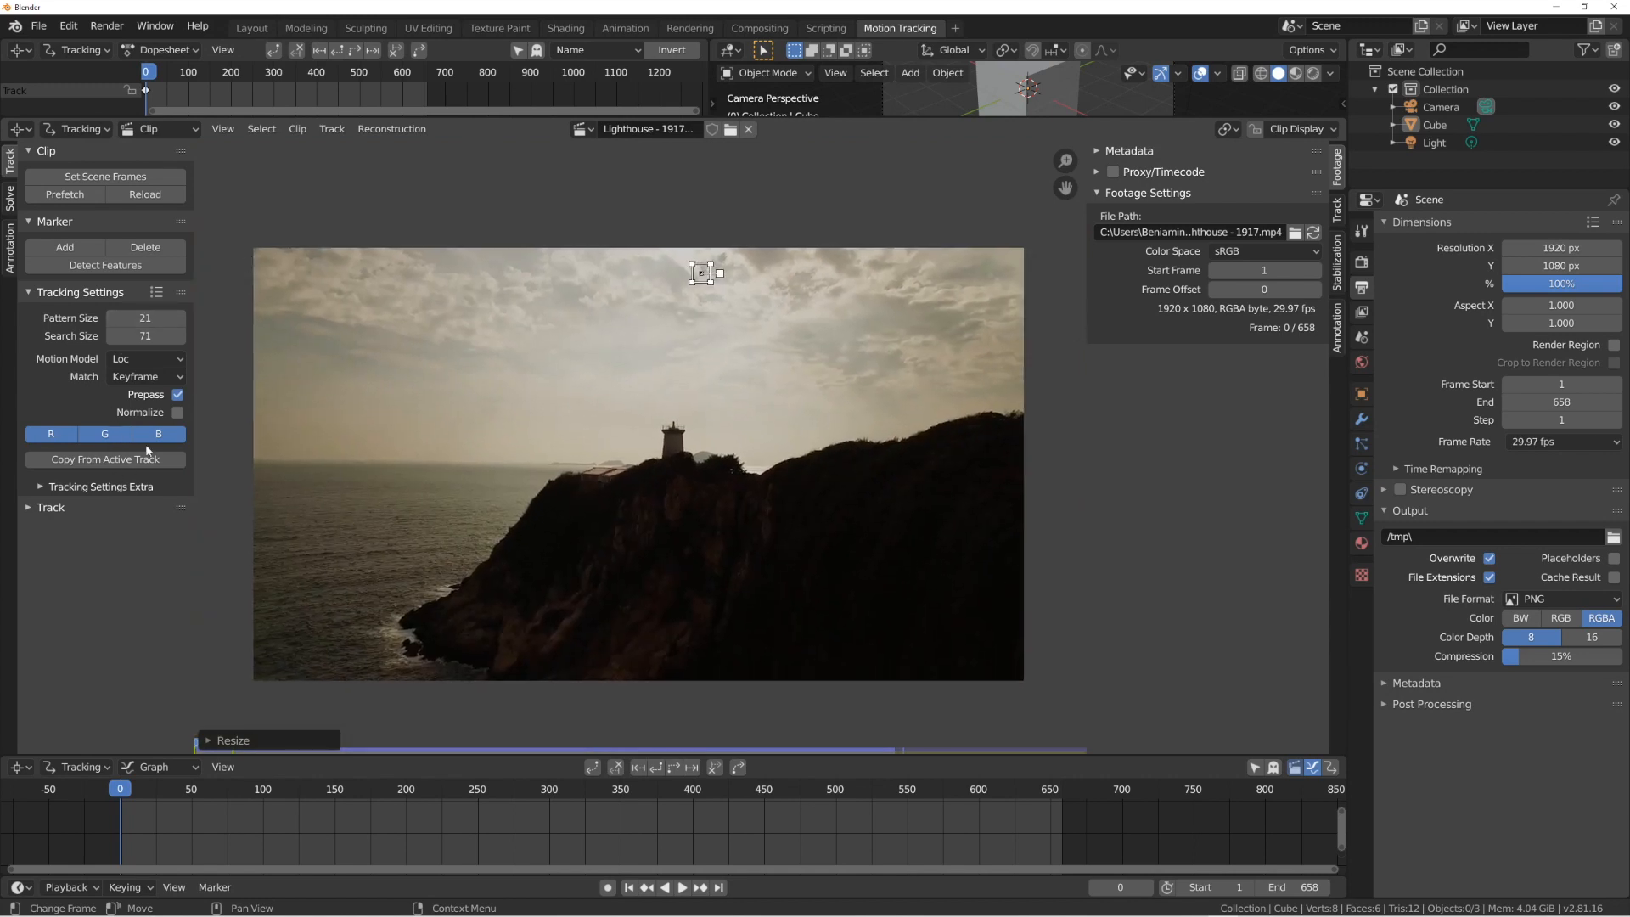
Track the selected marker forward through the whole clip and check its position at frames 437 and 222.
{"action": "left_click", "coordinate": [48, 507]}
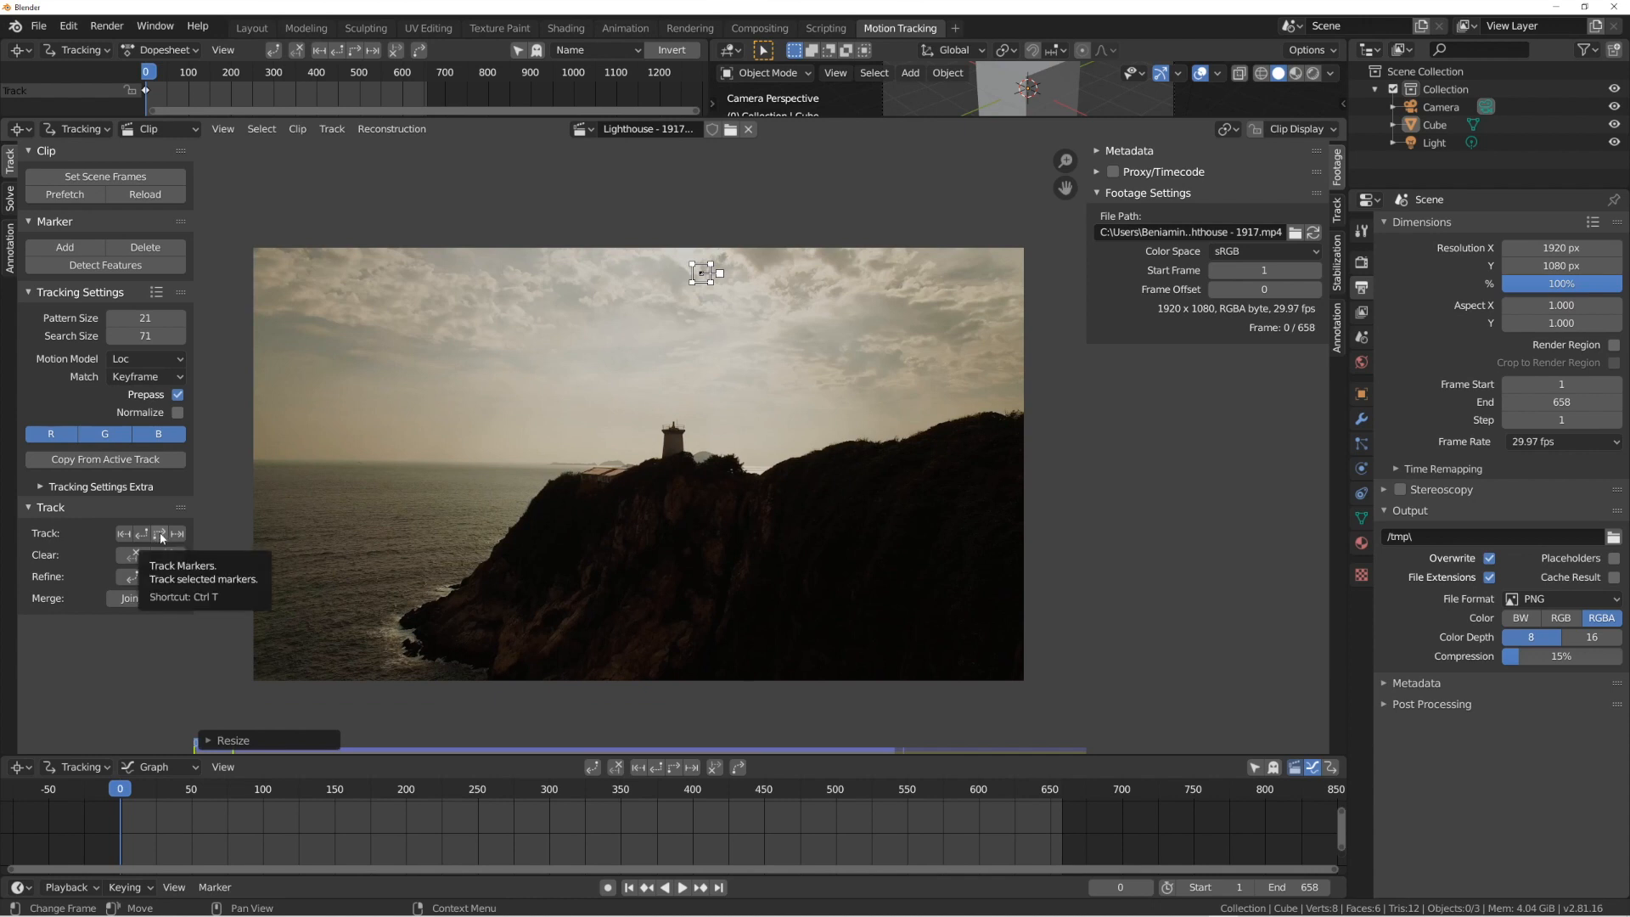
{"action": "left_click", "coordinate": [159, 533]}
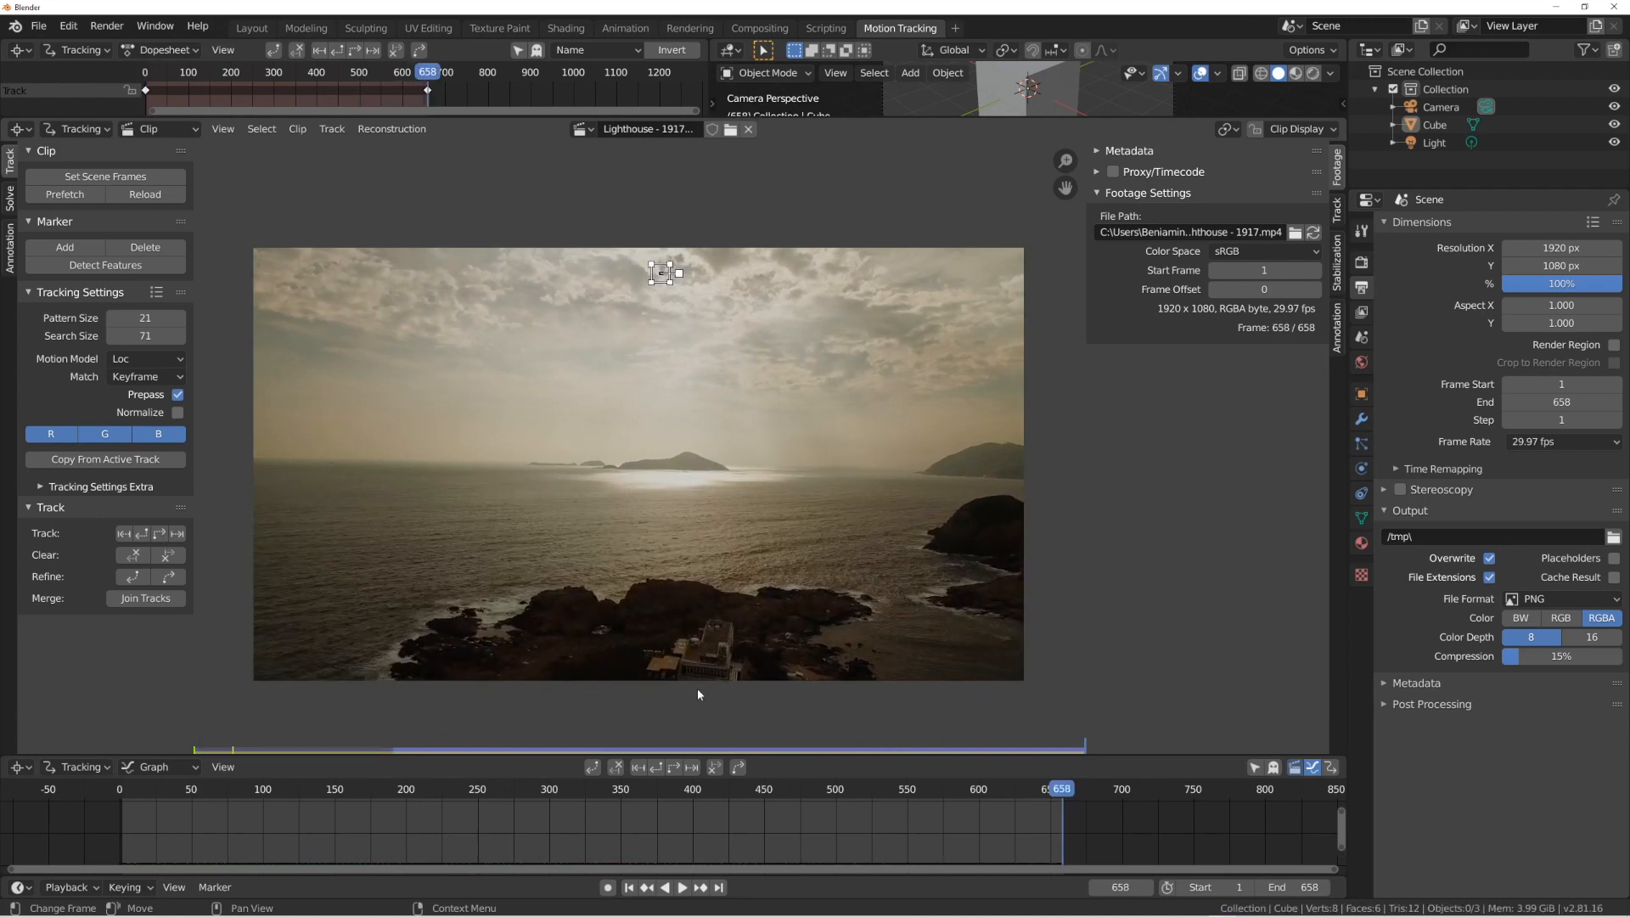
{"action": "left_click", "coordinate": [746, 788]}
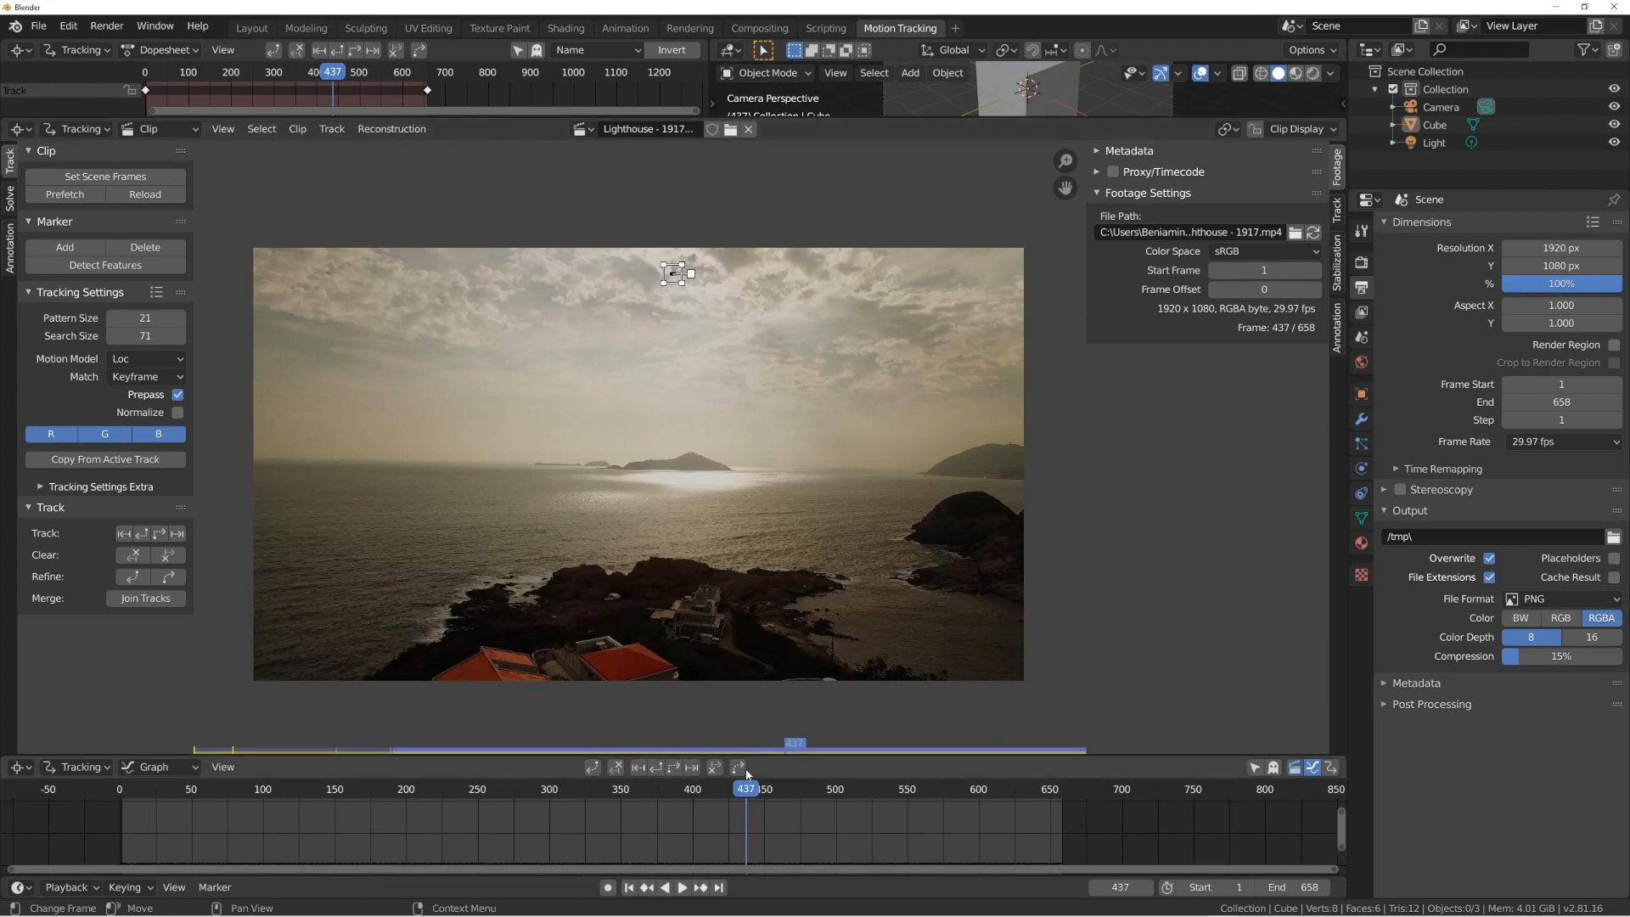
{"action": "scroll", "coordinate": [704, 357], "scroll_direction": "up", "scroll_amount": 6}
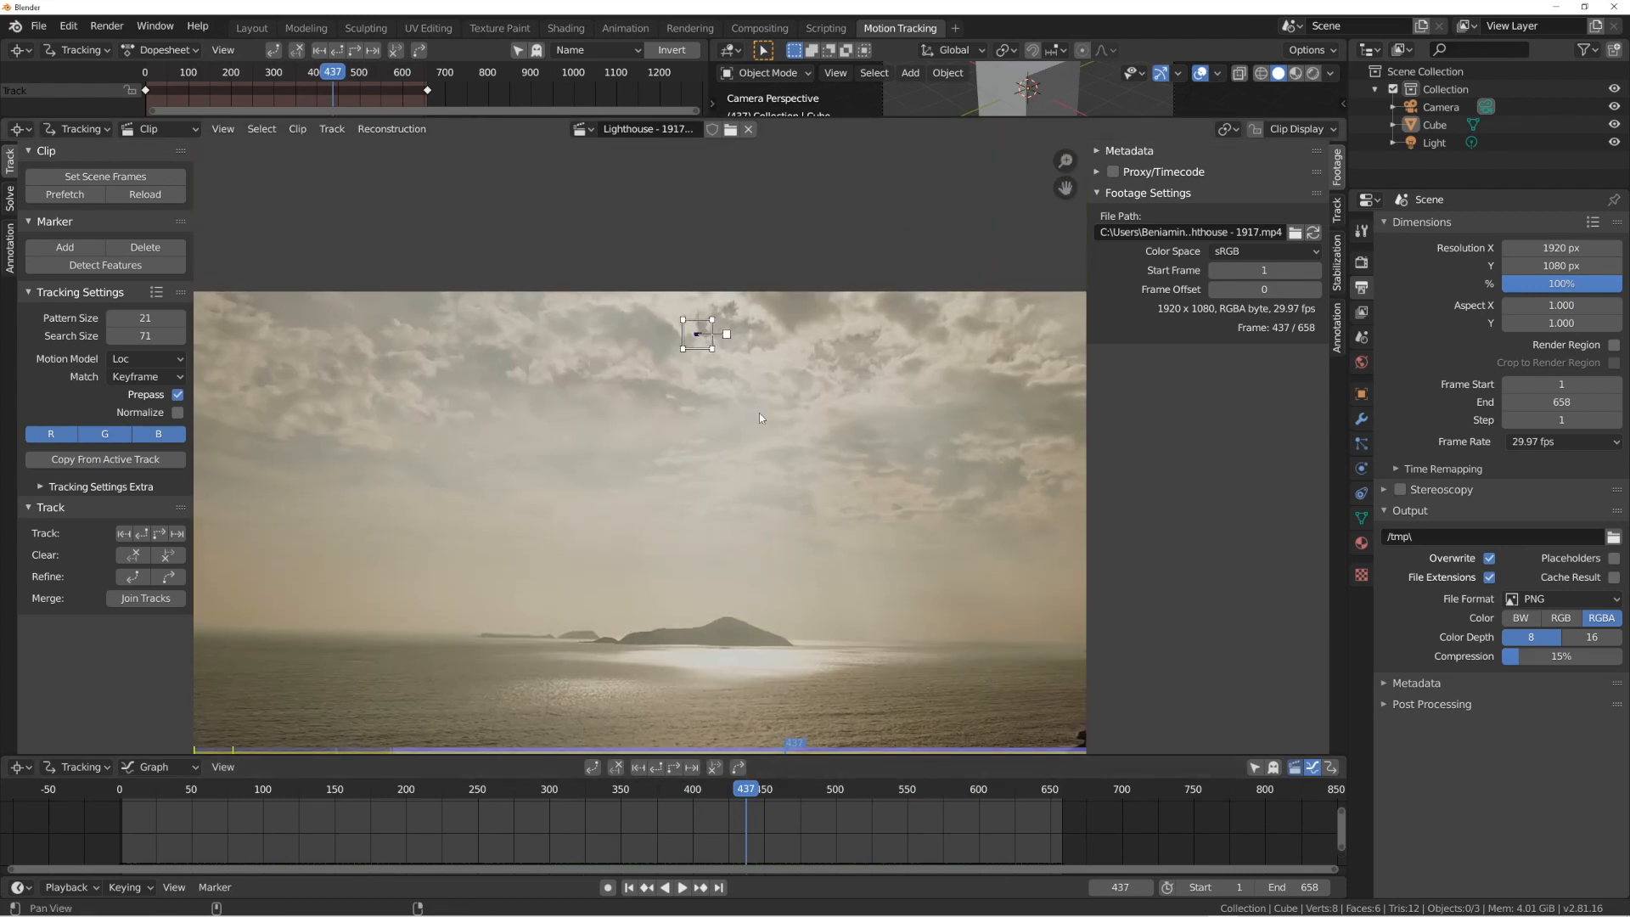
{"action": "middle_click_drag", "start_coordinate": [764, 384], "coordinate": [754, 410]}
{"action": "scroll", "coordinate": [747, 386], "scroll_direction": "down", "scroll_amount": 5}
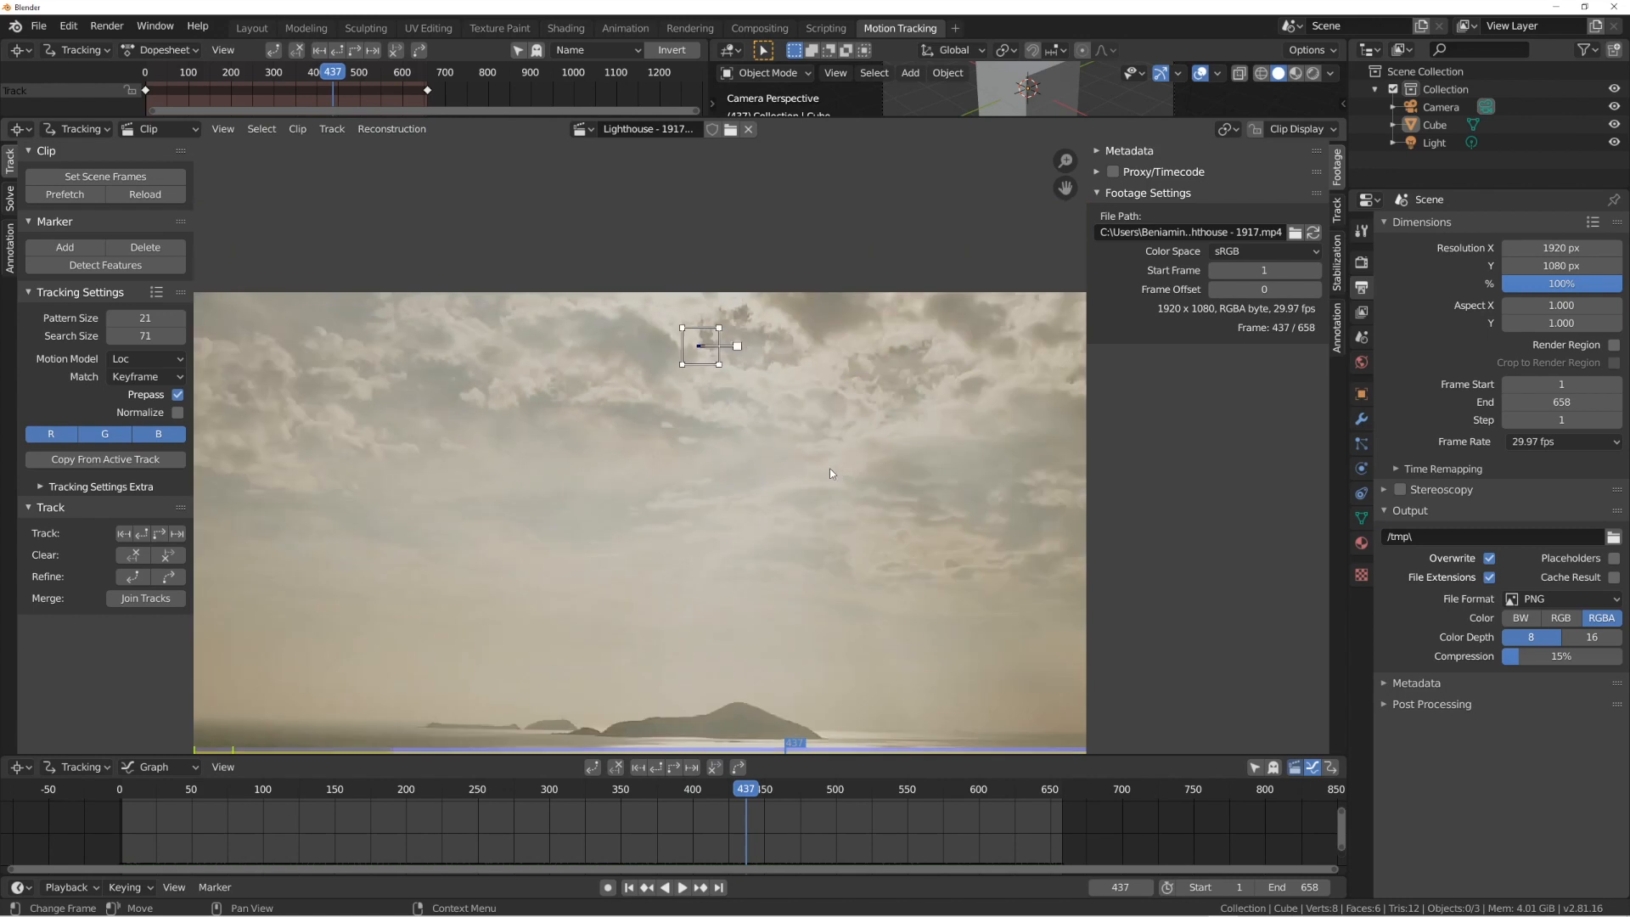
{"action": "left_click_drag", "start_coordinate": [747, 789], "coordinate": [437, 788]}
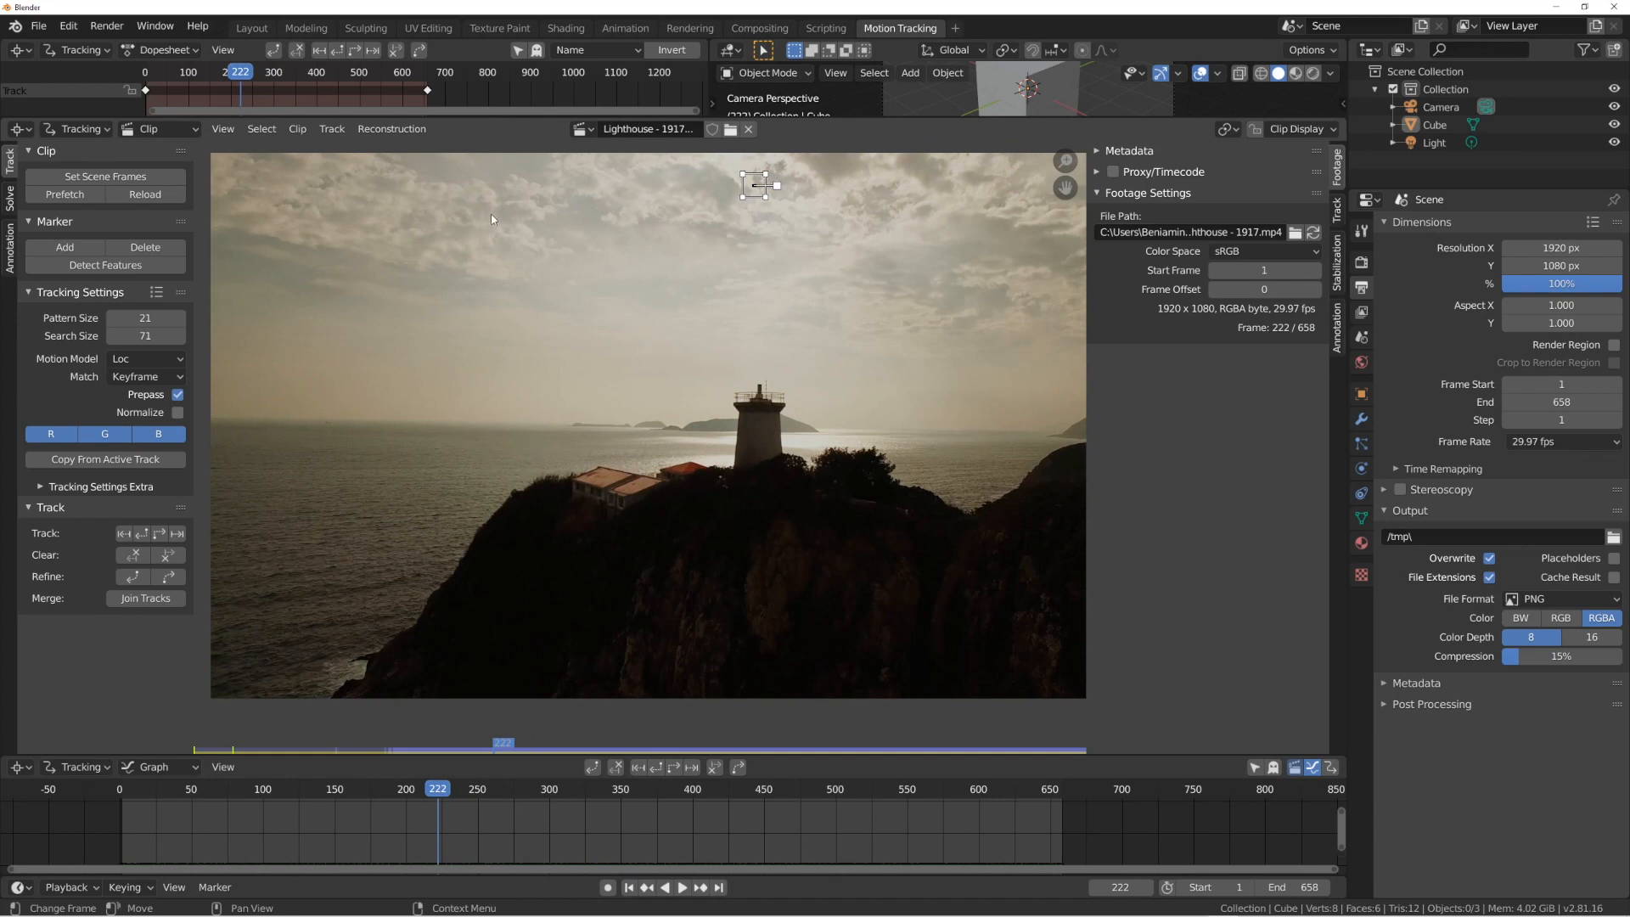
Delete the default cube in the Layout workspace and select the camera.
{"action": "left_click", "coordinate": [252, 28]}
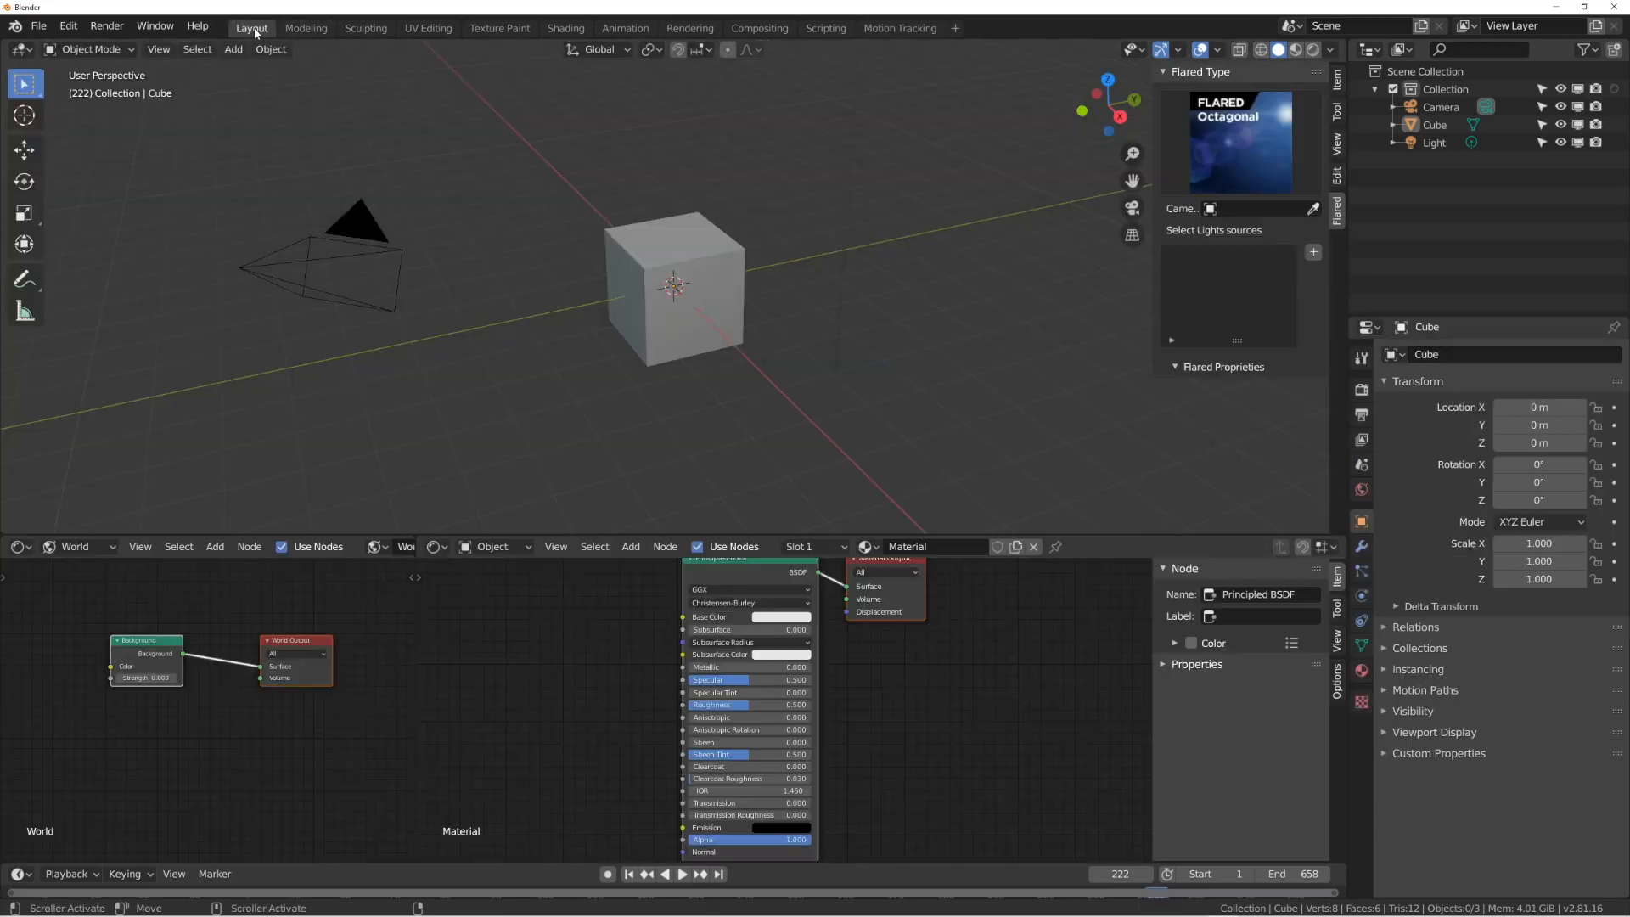
{"action": "left_click", "coordinate": [699, 261]}
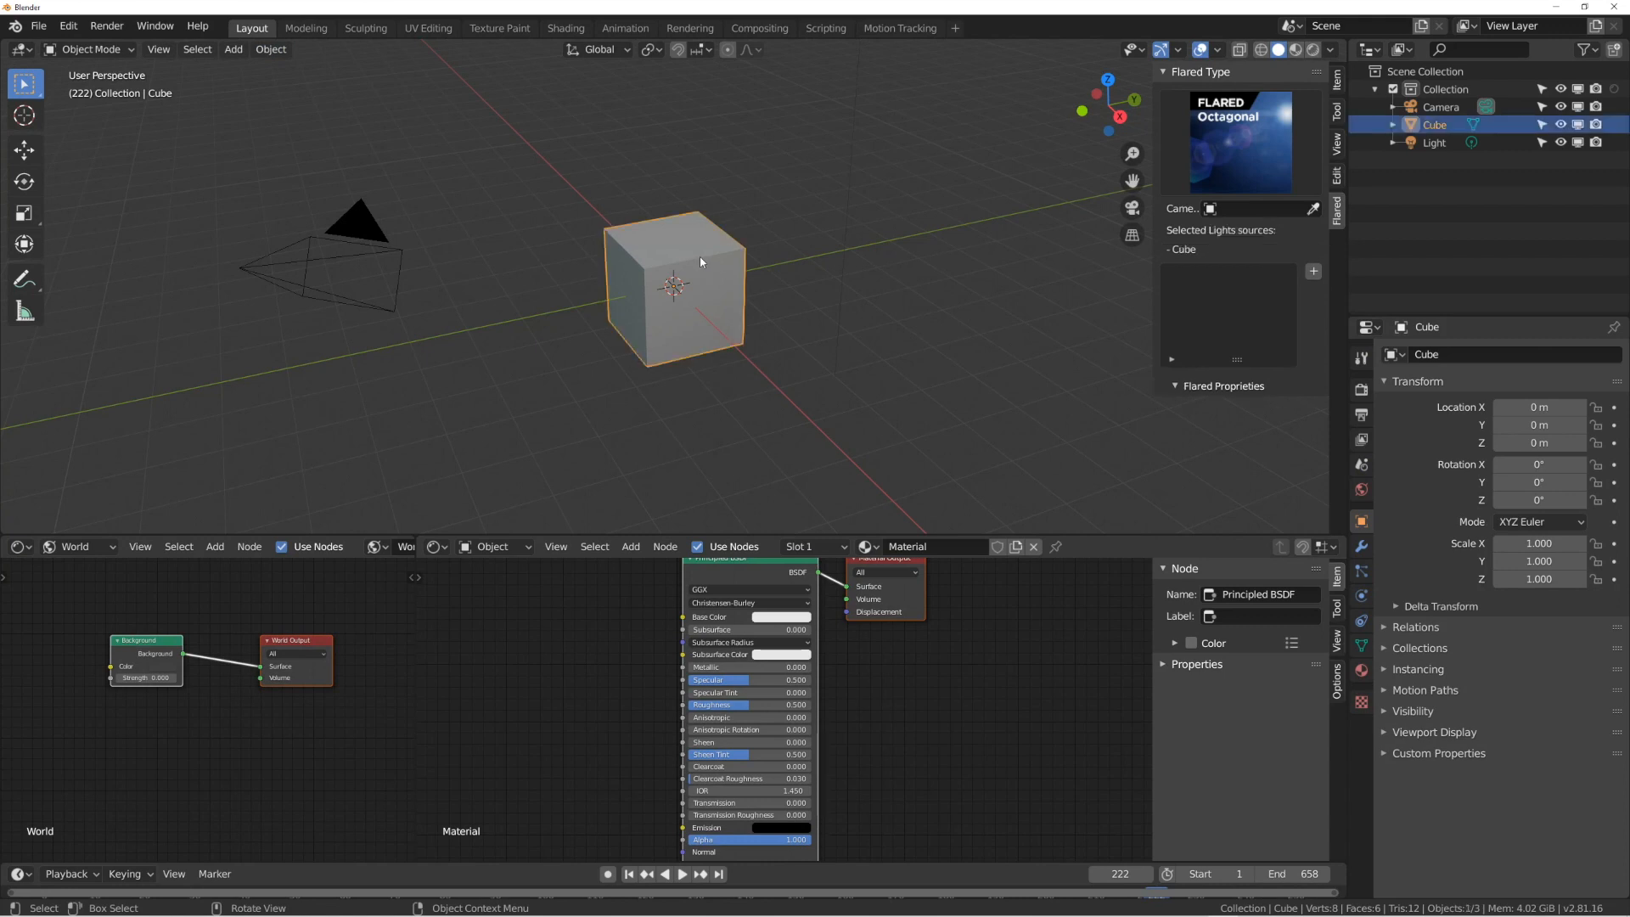
{"action": "key", "text": "Delete"}
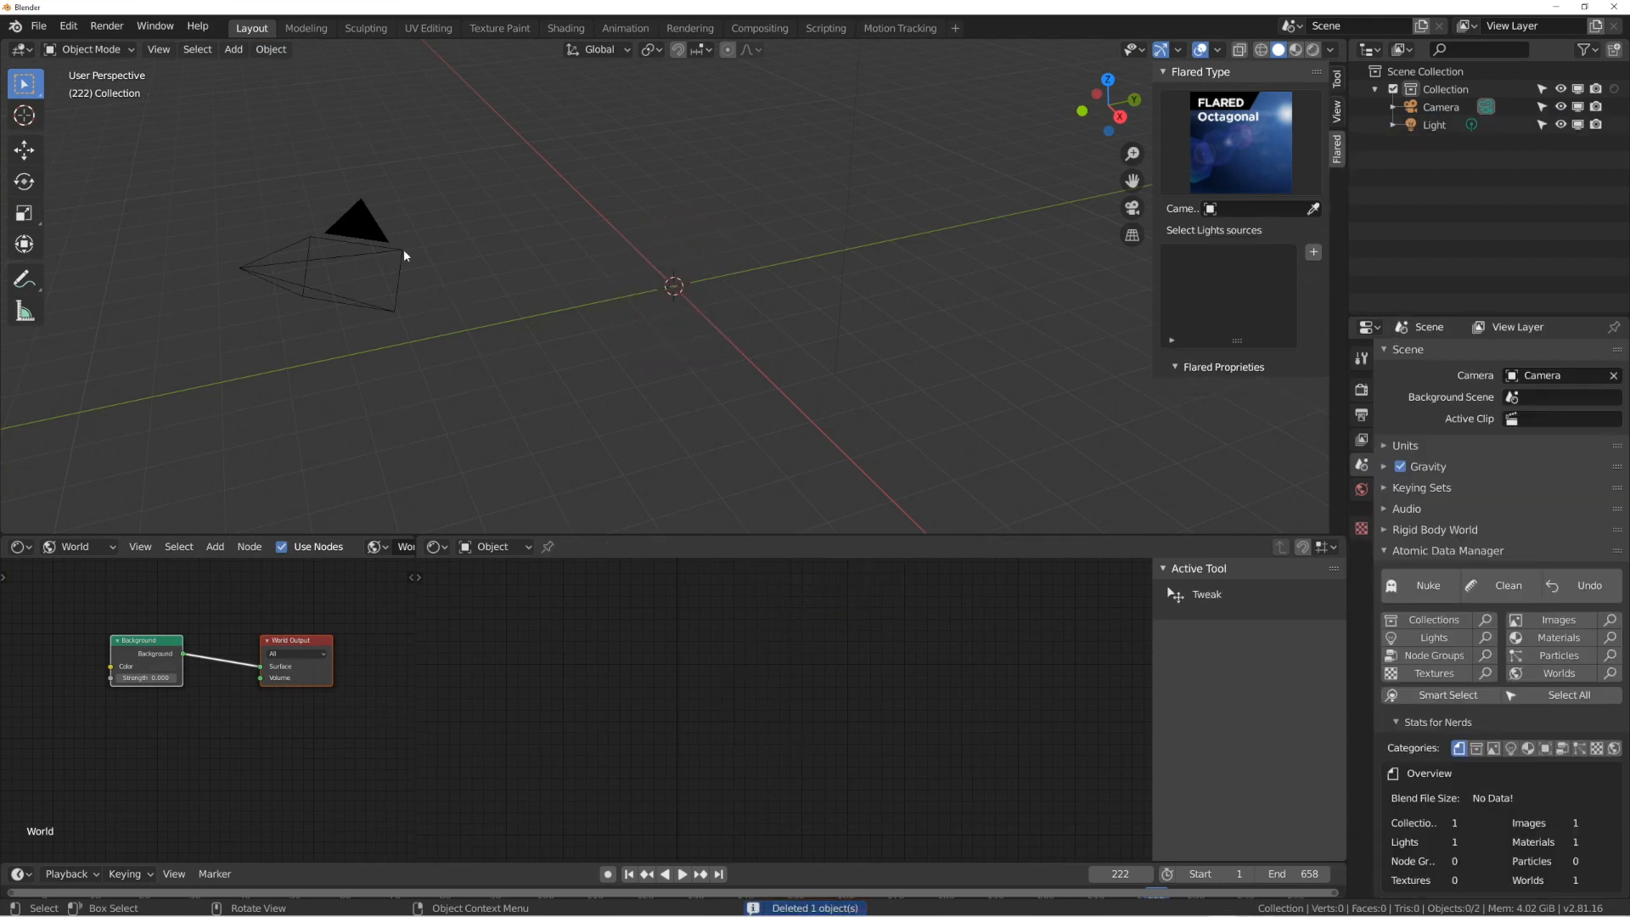
{"action": "left_click", "coordinate": [364, 249]}
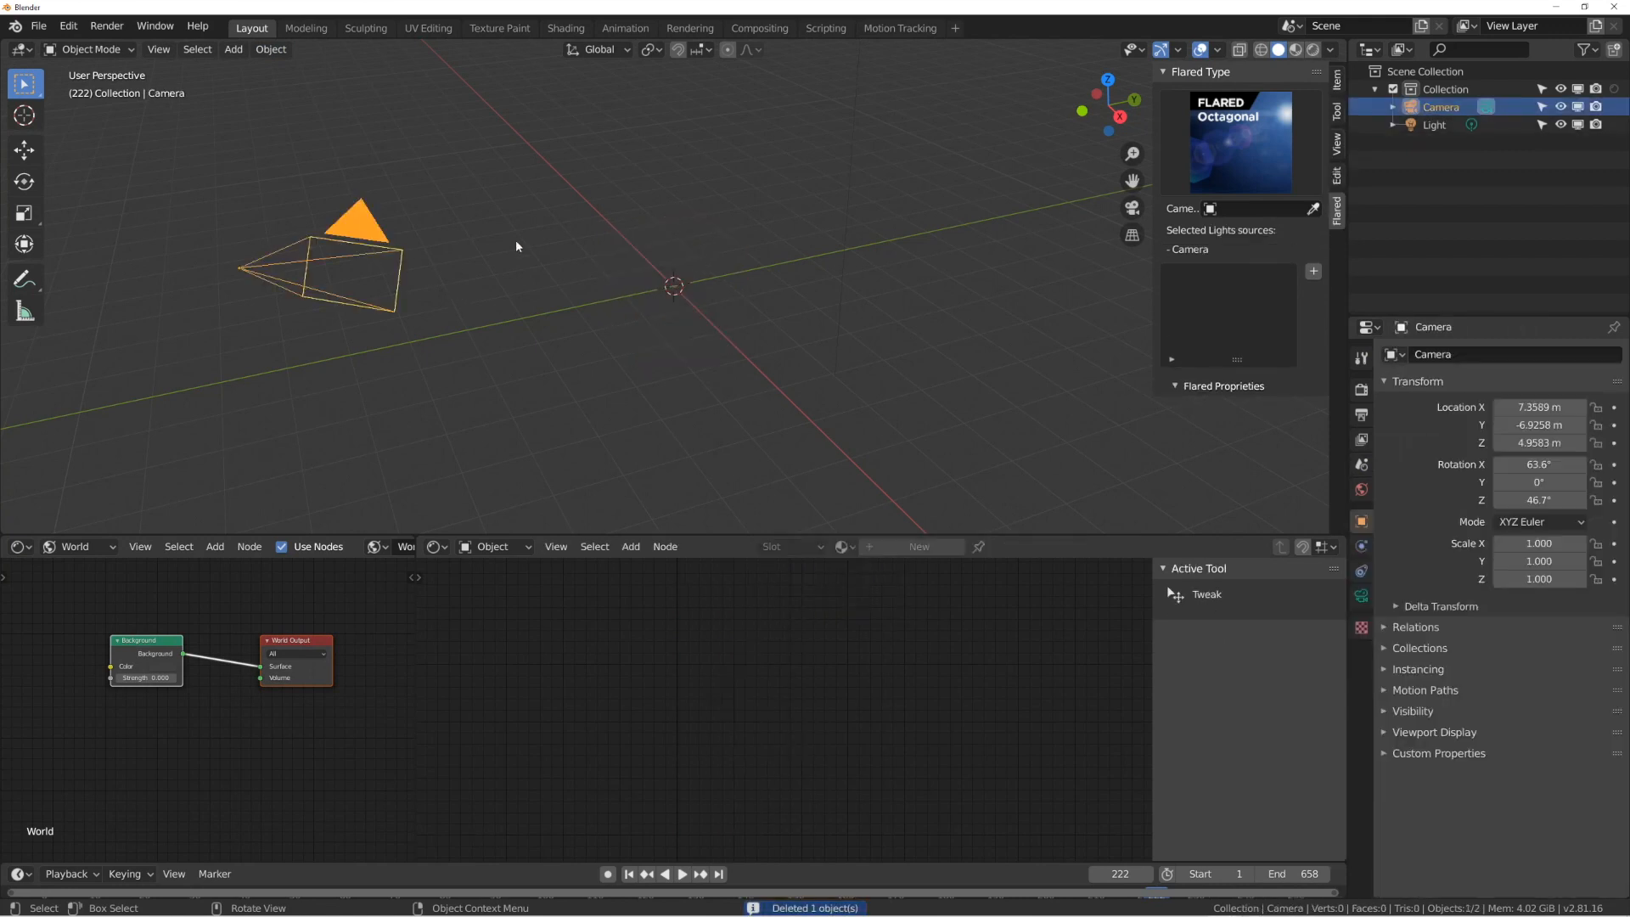
Set the camera's location to 0 m on the X, Y and Z axes.
{"action": "left_click", "coordinate": [1336, 80]}
{"action": "left_click", "coordinate": [1242, 116]}
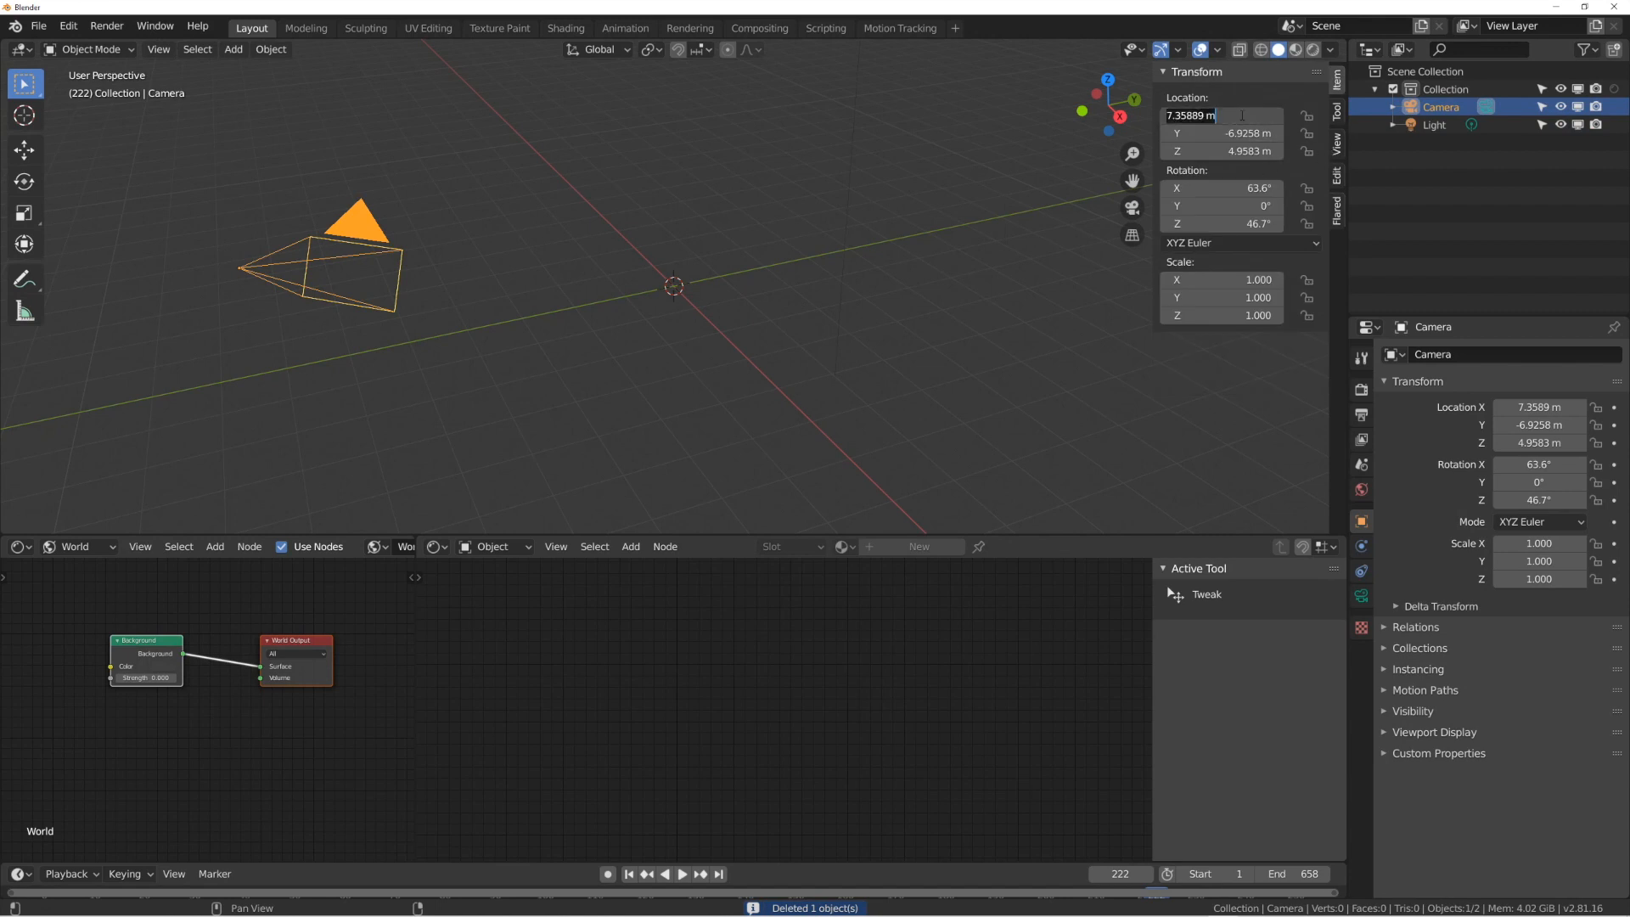
{"action": "type", "text": "0"}
{"action": "key", "text": "Tab"}
{"action": "type", "text": "0"}
{"action": "key", "text": "Tab"}
{"action": "type", "text": "0"}
{"action": "key", "text": "Return"}
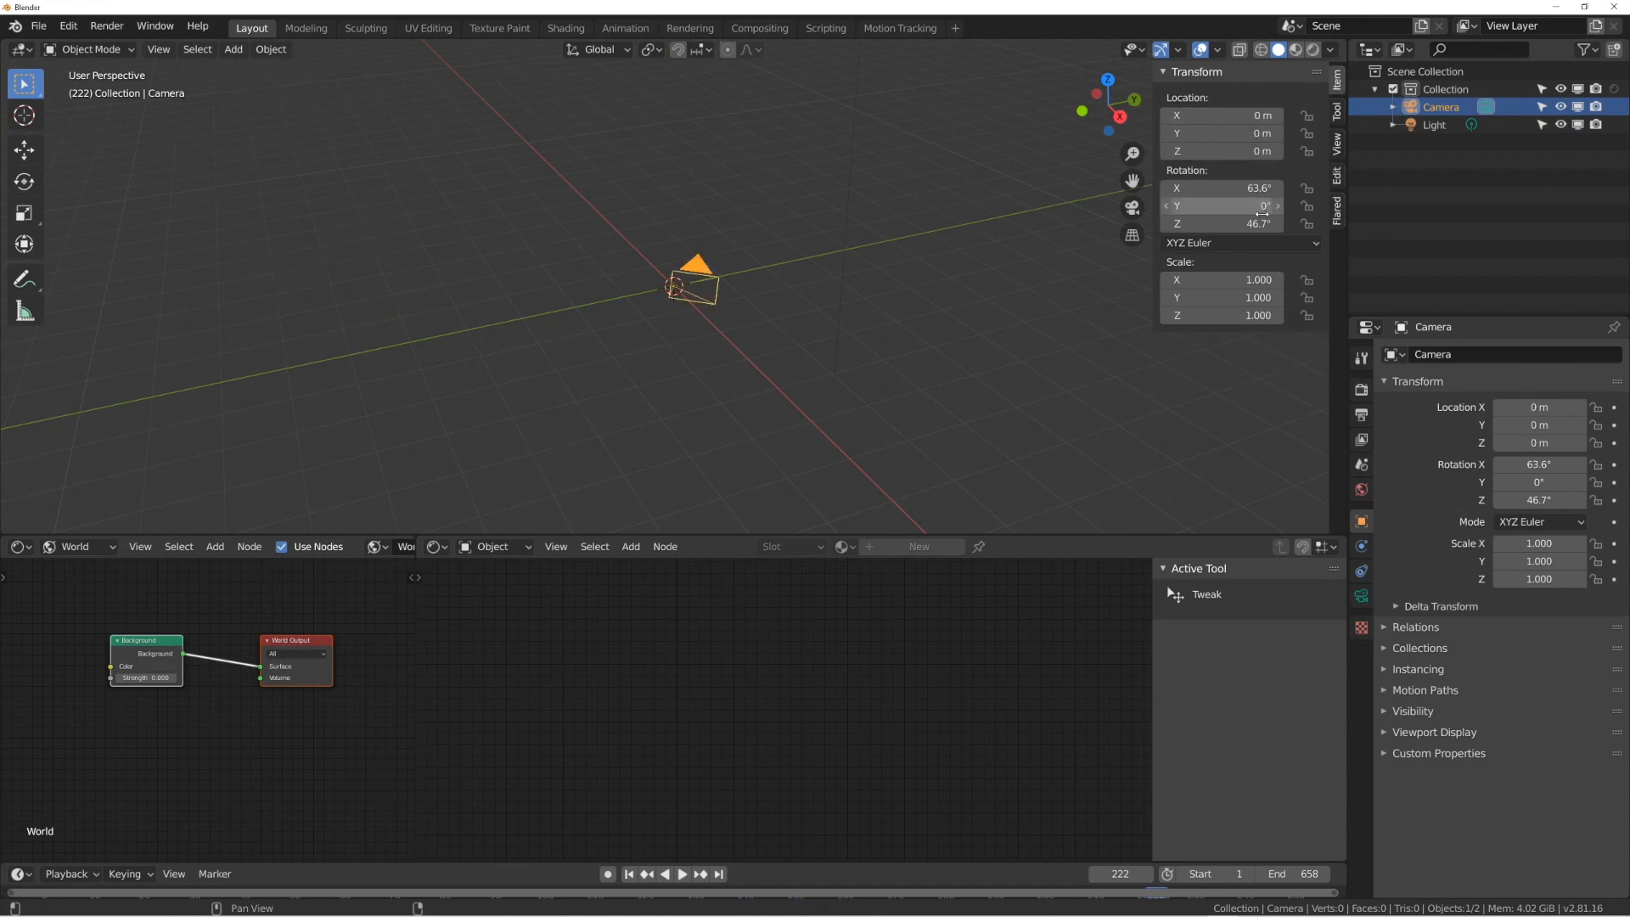
Set the camera's rotation to 0° on the X, Y and Z axes.
{"action": "left_click", "coordinate": [1222, 188]}
{"action": "type", "text": "0"}
{"action": "key", "text": "Tab"}
{"action": "type", "text": "0"}
{"action": "key", "text": "Tab"}
{"action": "type", "text": "0"}
{"action": "key", "text": "Return"}
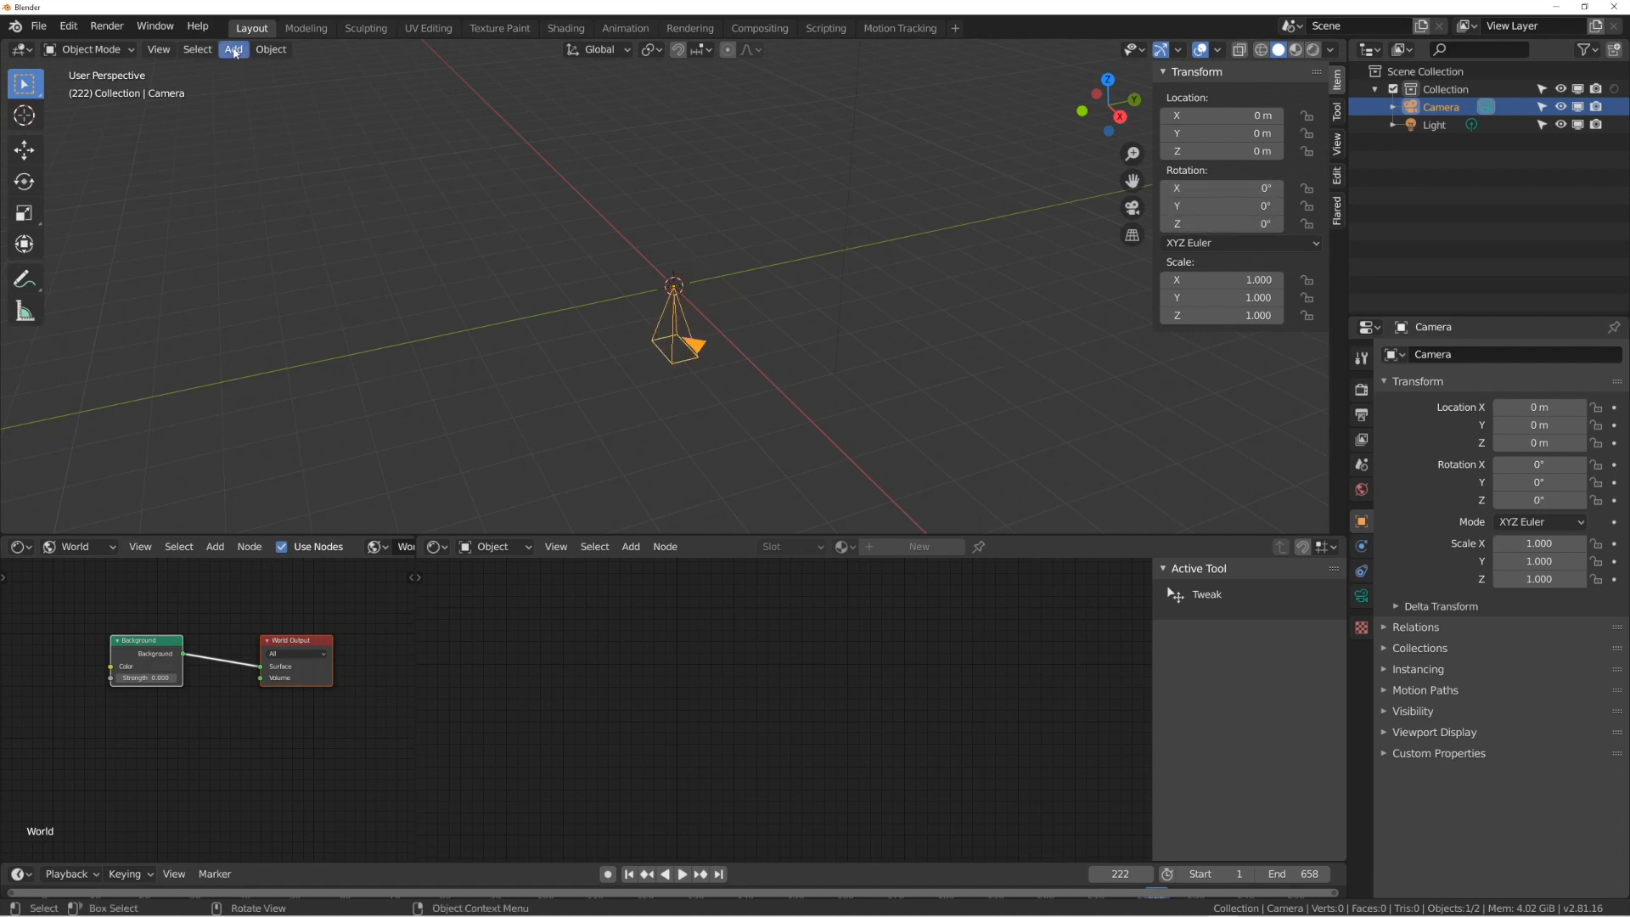
Add a mesh plane at the world origin.
{"action": "left_click", "coordinate": [233, 49]}
{"action": "mouse_move", "coordinate": [272, 69]}
{"action": "left_click", "coordinate": [411, 75]}
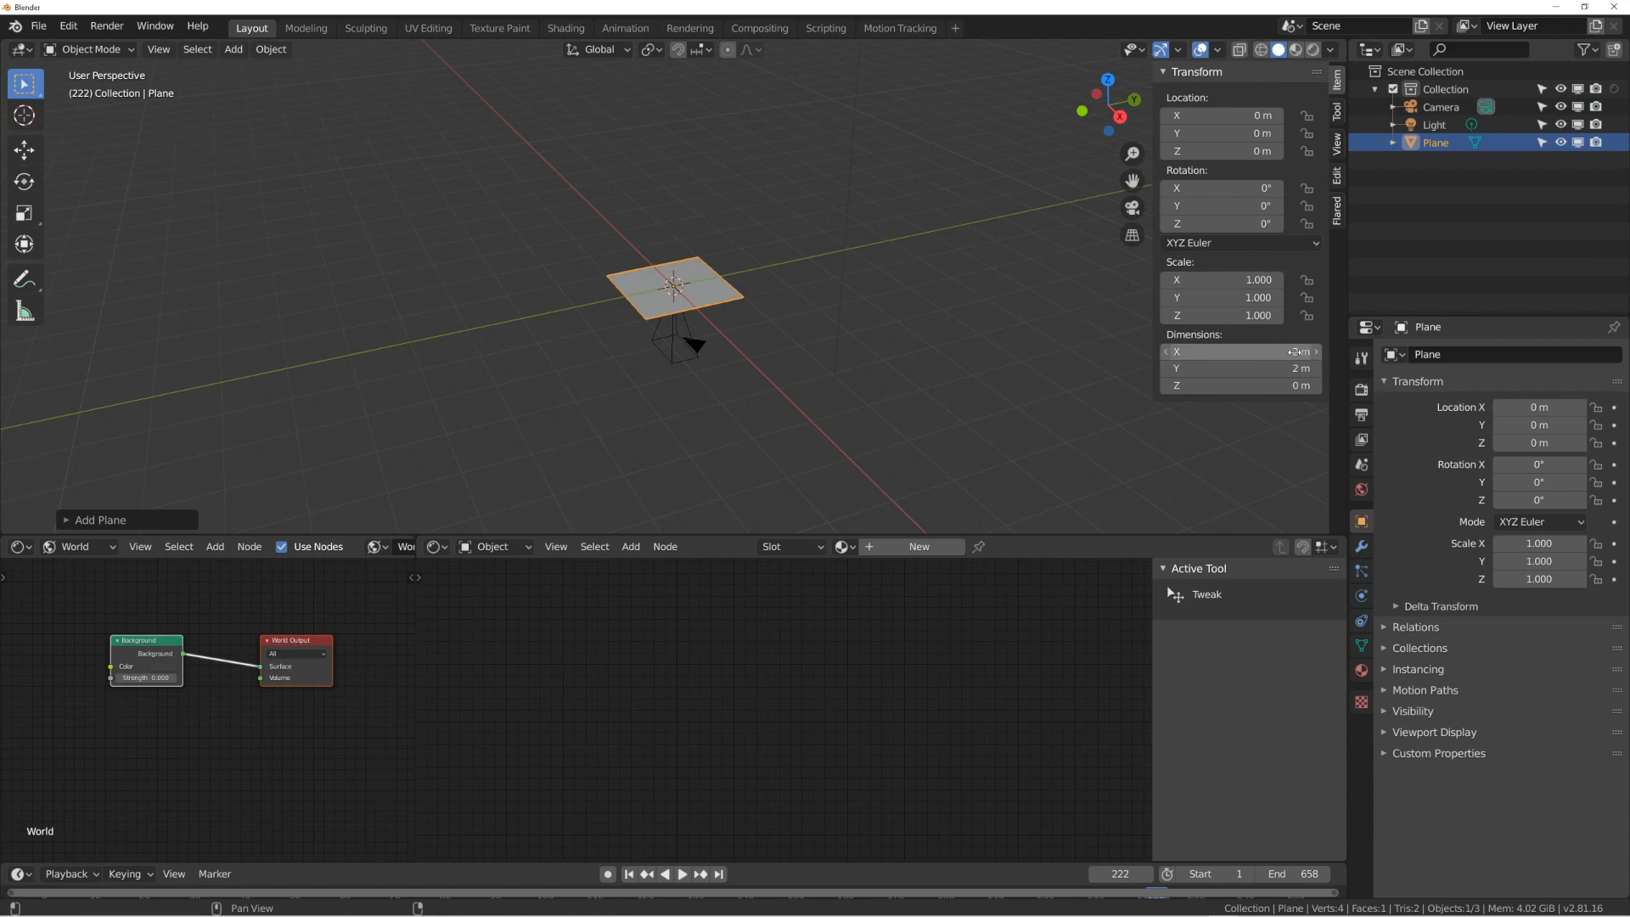
Check the scene's output resolution and set the plane's dimensions to 1.92 m in X and 1.08 m in Y.
{"action": "left_click", "coordinate": [1361, 390]}
{"action": "left_click", "coordinate": [1362, 418]}
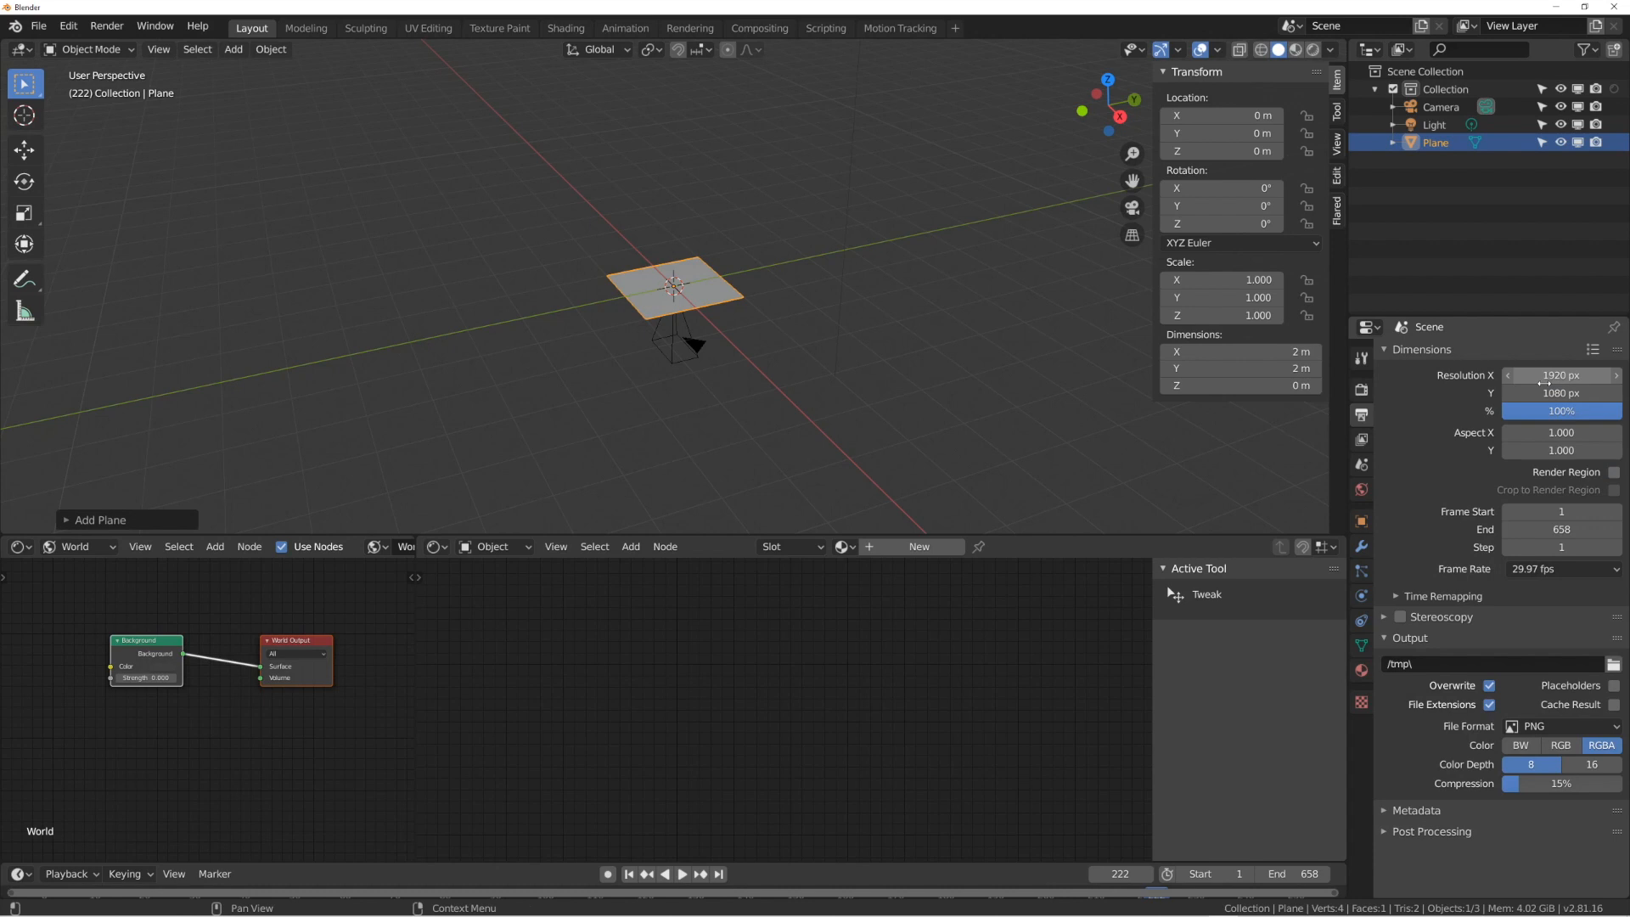
{"action": "left_click", "coordinate": [1297, 352]}
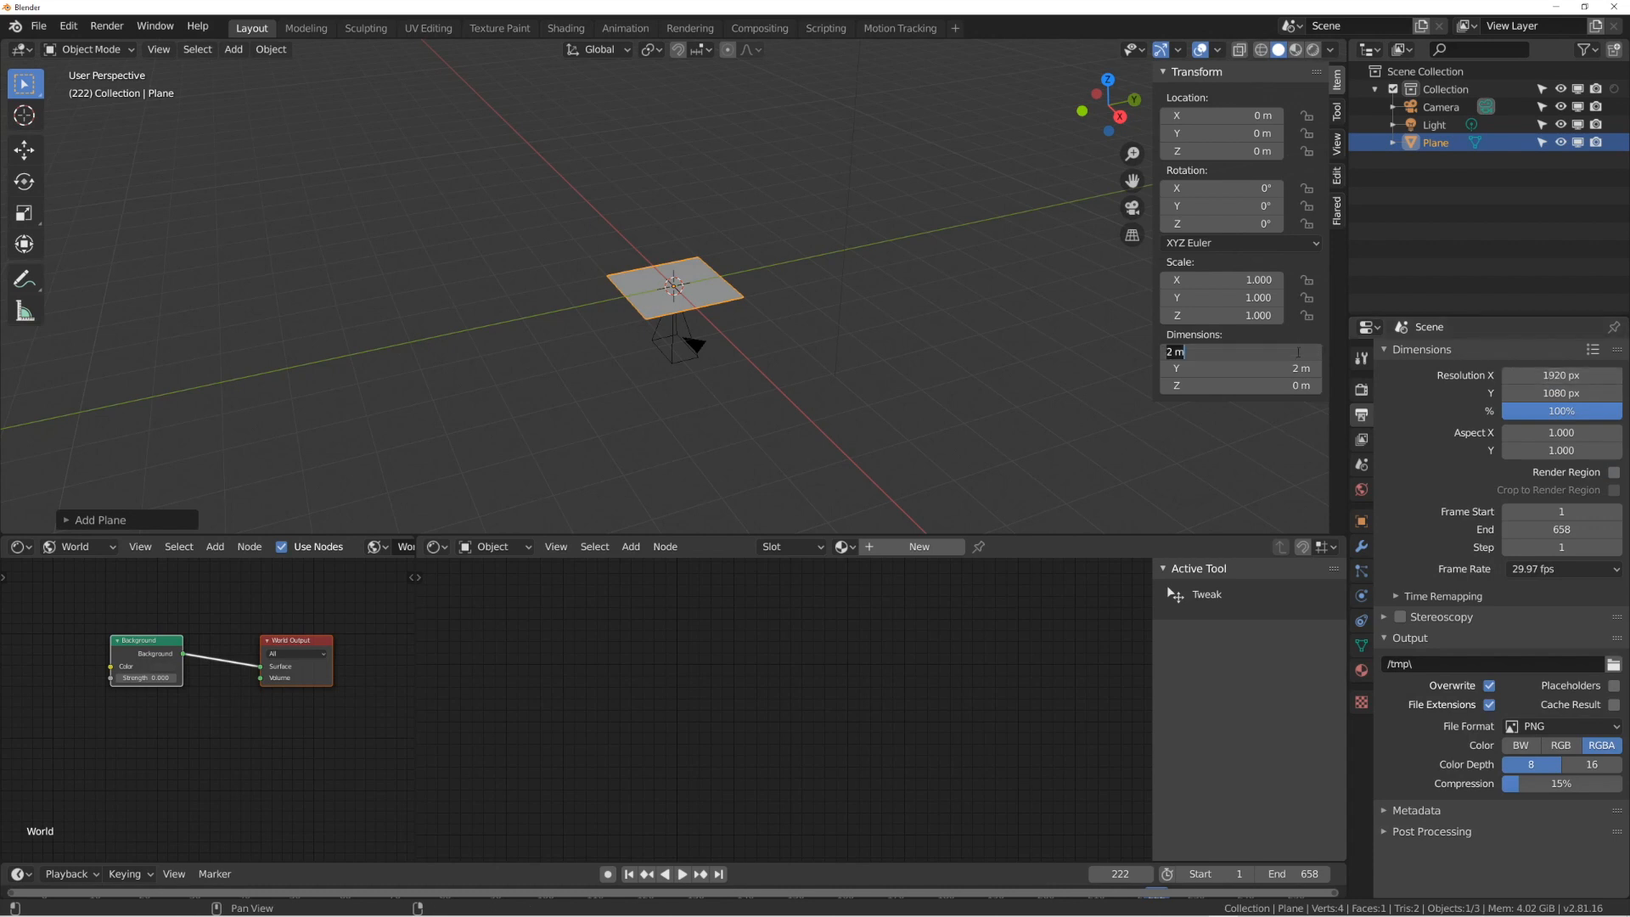
{"action": "type", "text": "1.92"}
{"action": "key", "text": "Return"}
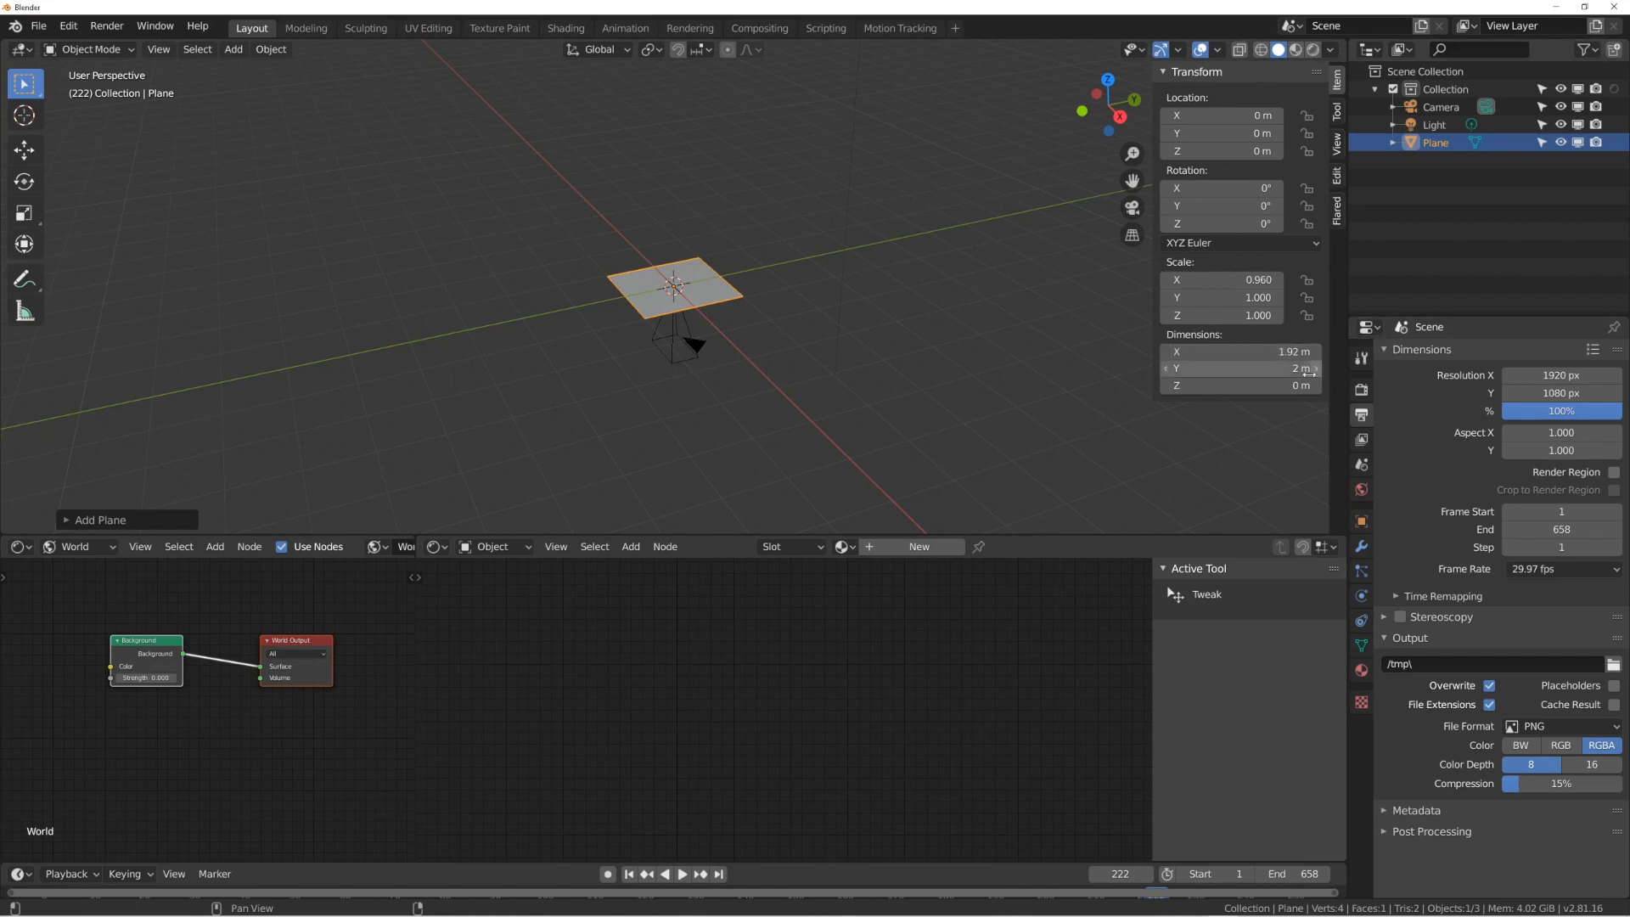
{"action": "left_click", "coordinate": [1291, 367]}
{"action": "type", "text": "1.08"}
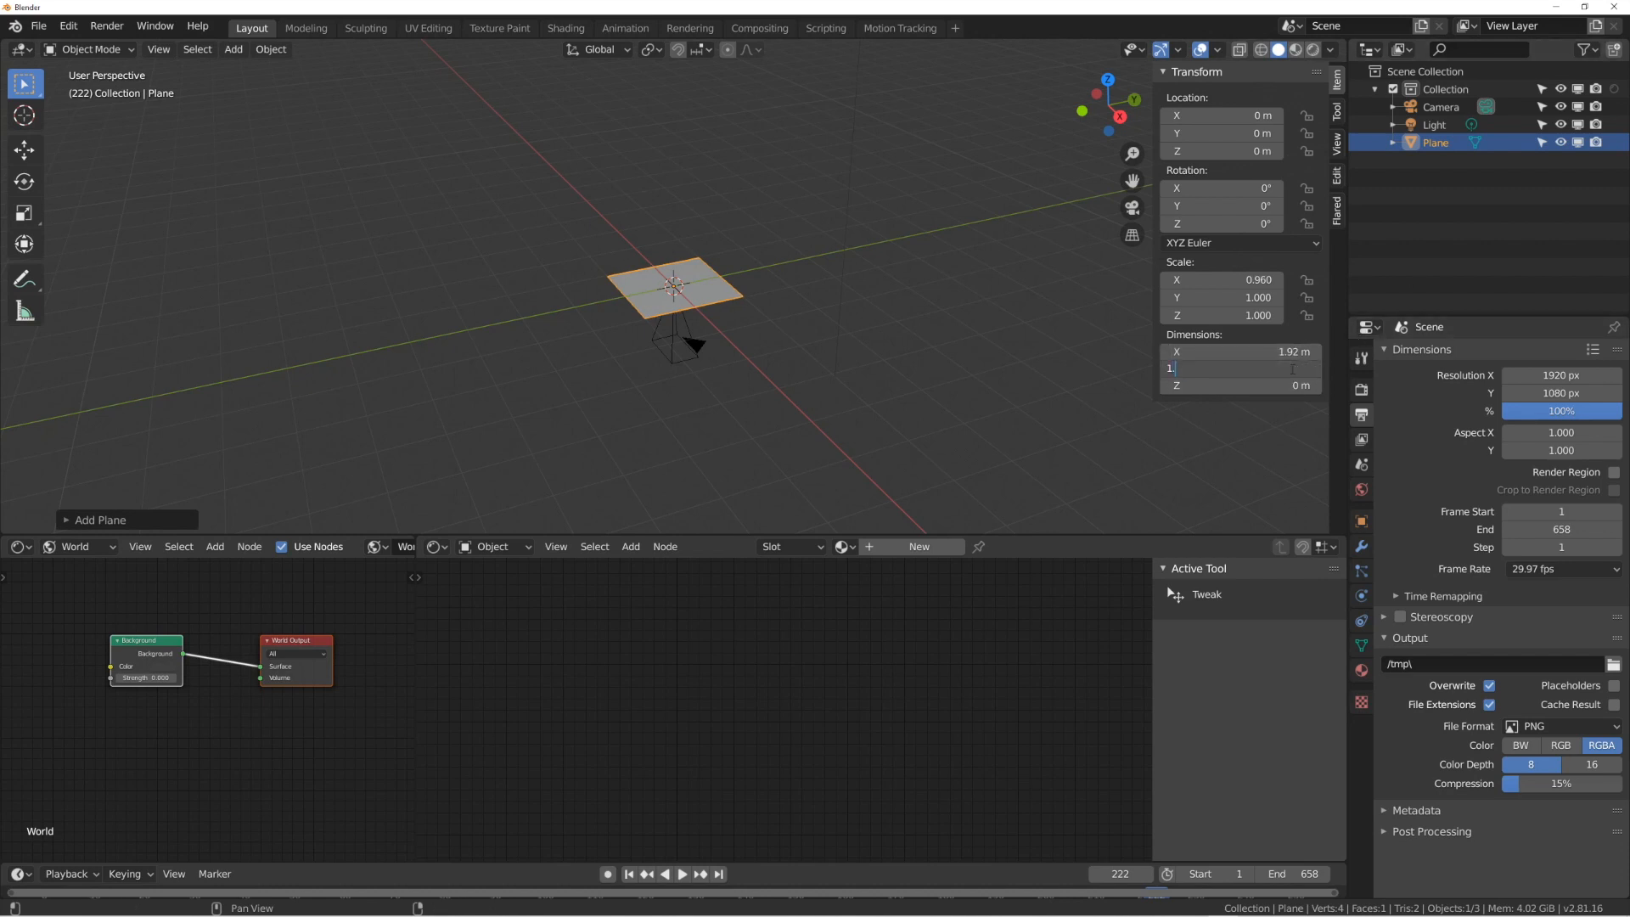
{"action": "key", "text": "Return"}
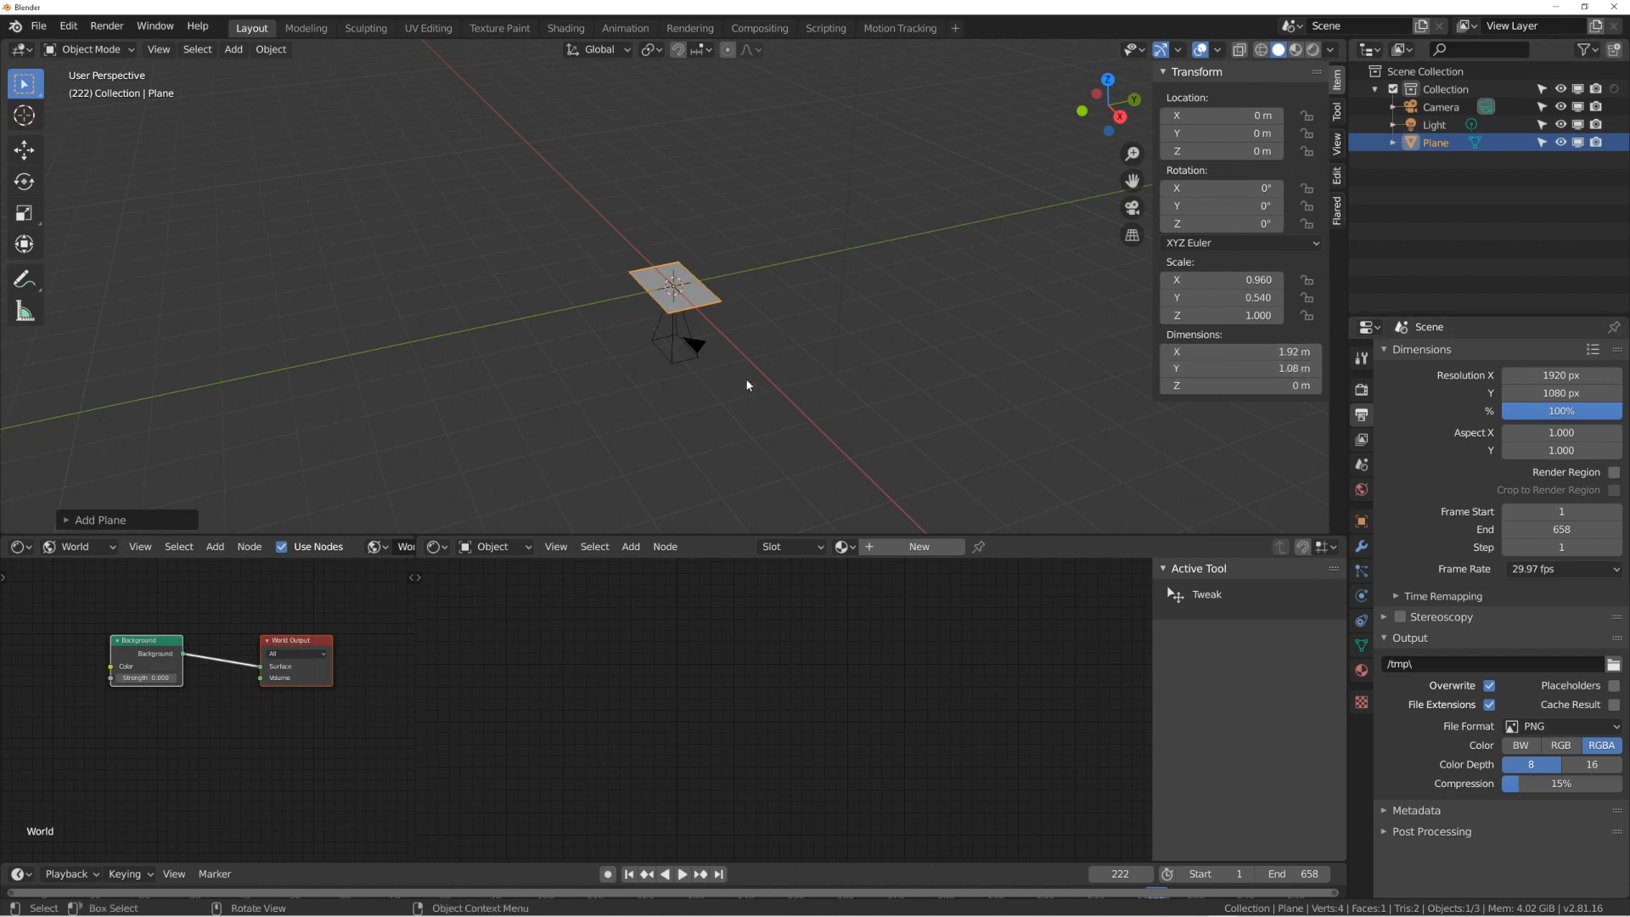
Select the camera and move it up along the Z axis to about 3.05 m above the plane.
{"action": "left_click", "coordinate": [684, 349]}
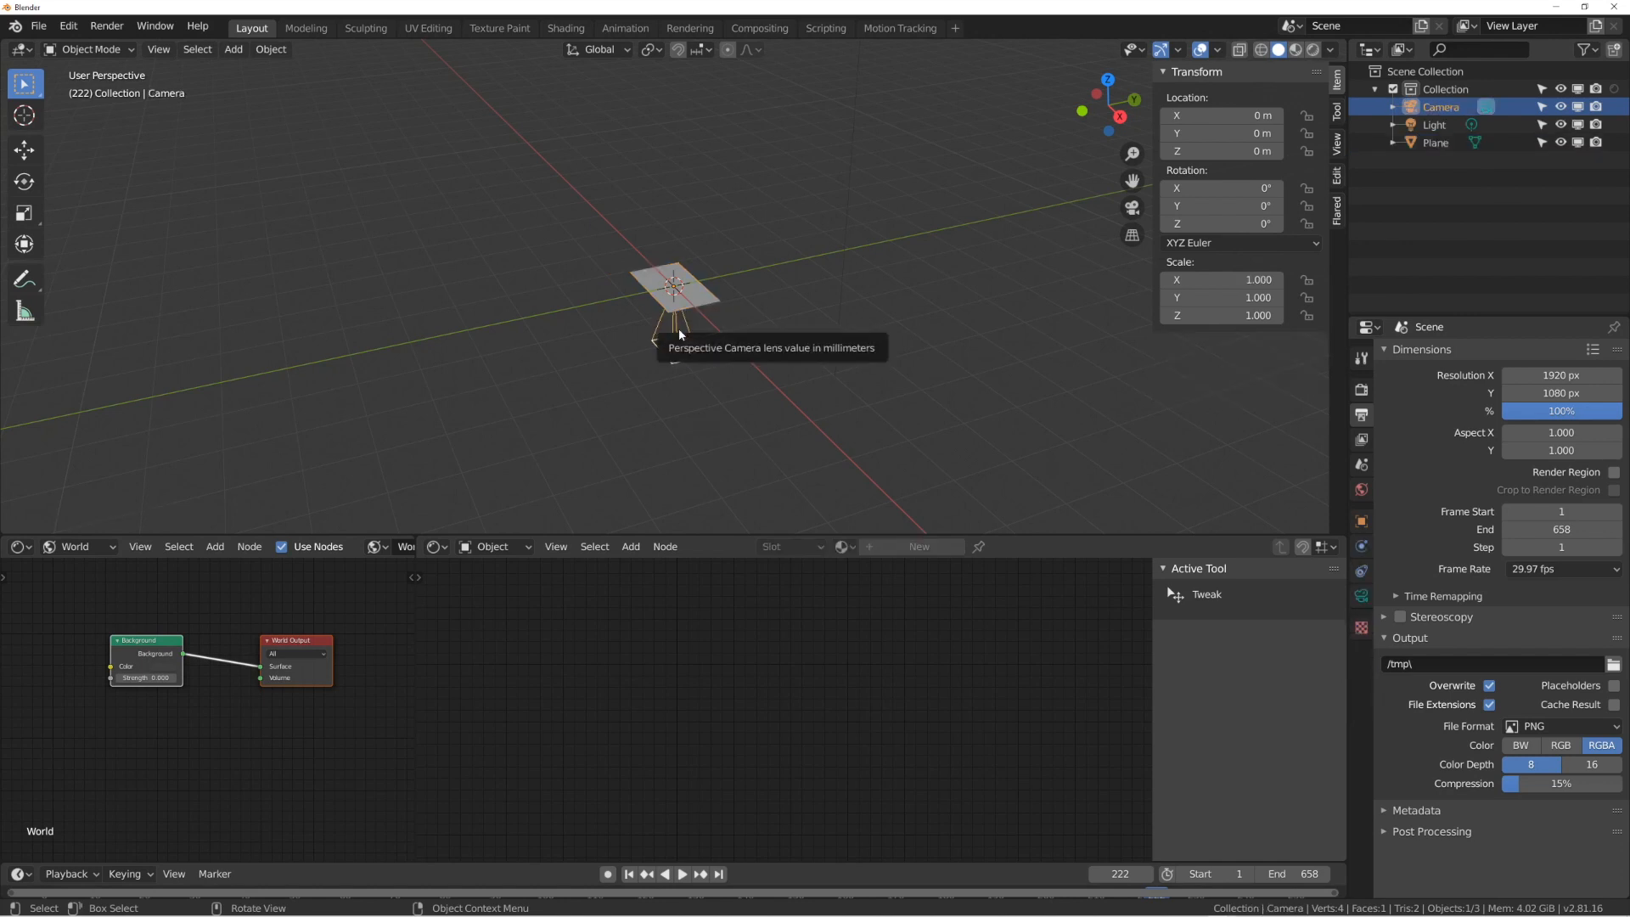
{"action": "key", "text": "g"}
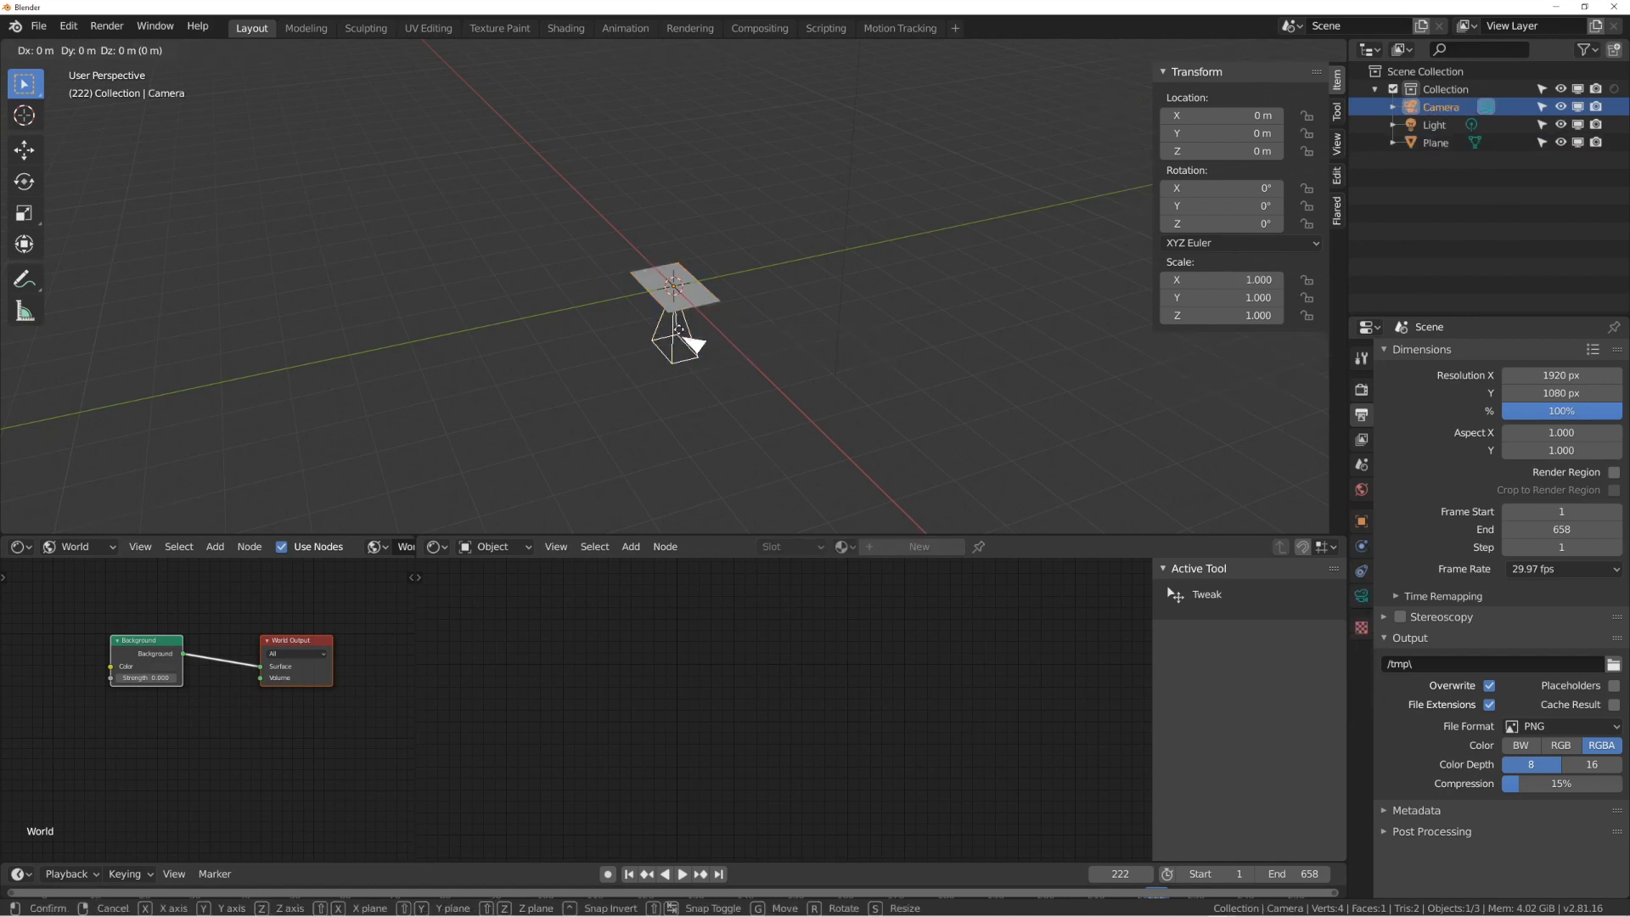
{"action": "key", "text": "z"}
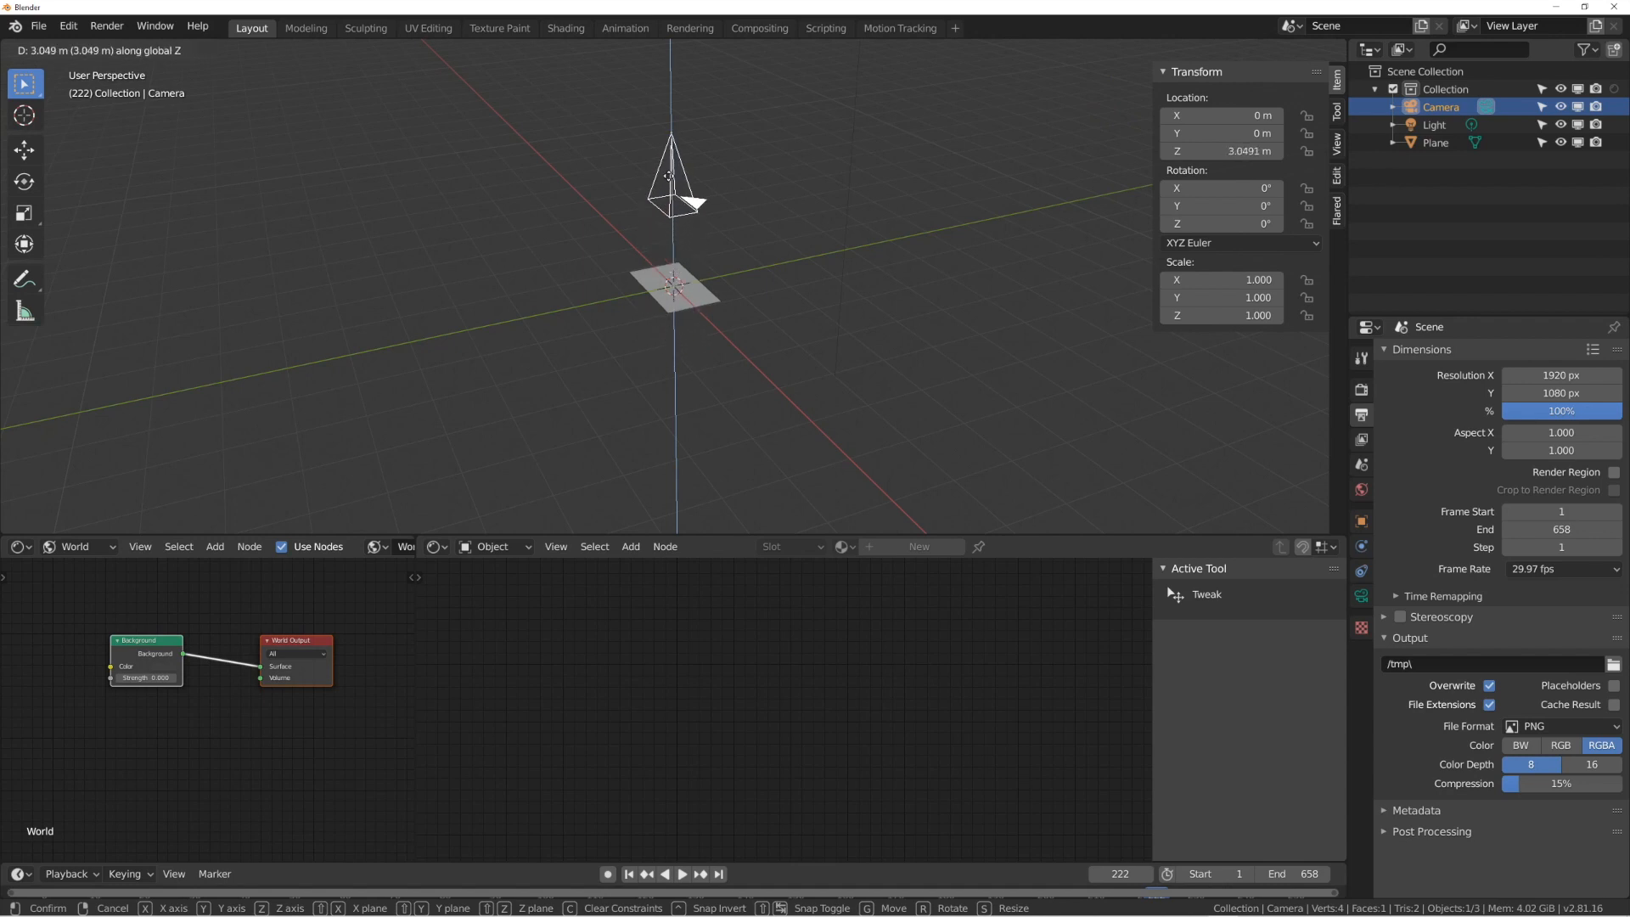
{"action": "left_click", "coordinate": [678, 176]}
Look through the camera and lower it along Z to about 2.66 m so the plane exactly fills the camera frame.
{"action": "key", "text": "KP_0"}
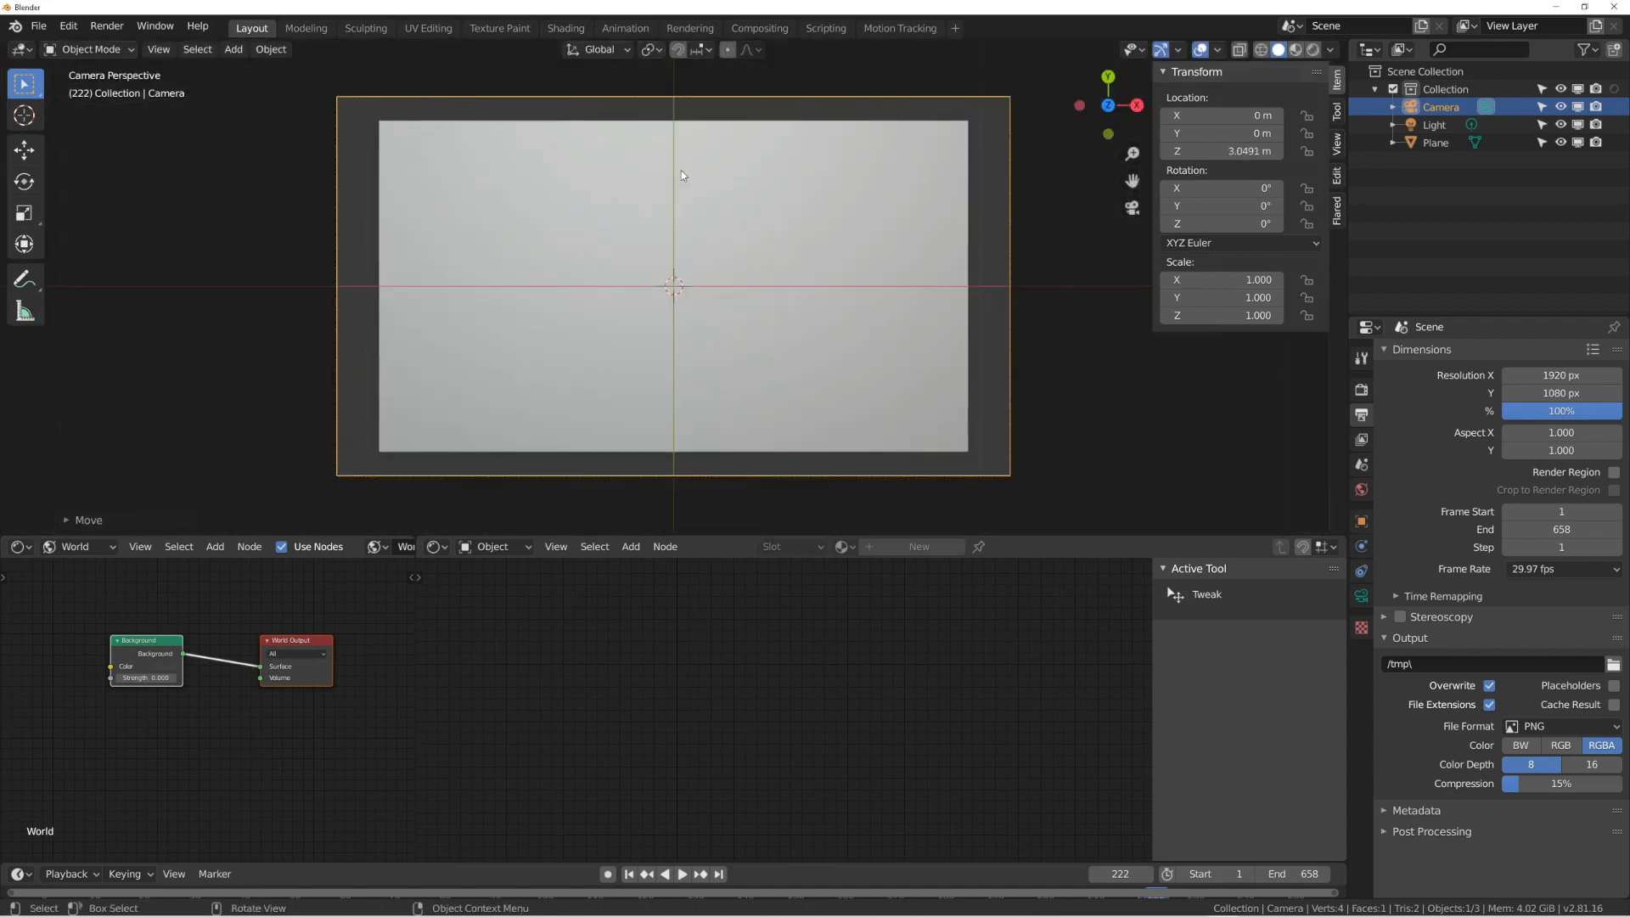
{"action": "key", "text": "g"}
{"action": "key", "text": "z"}
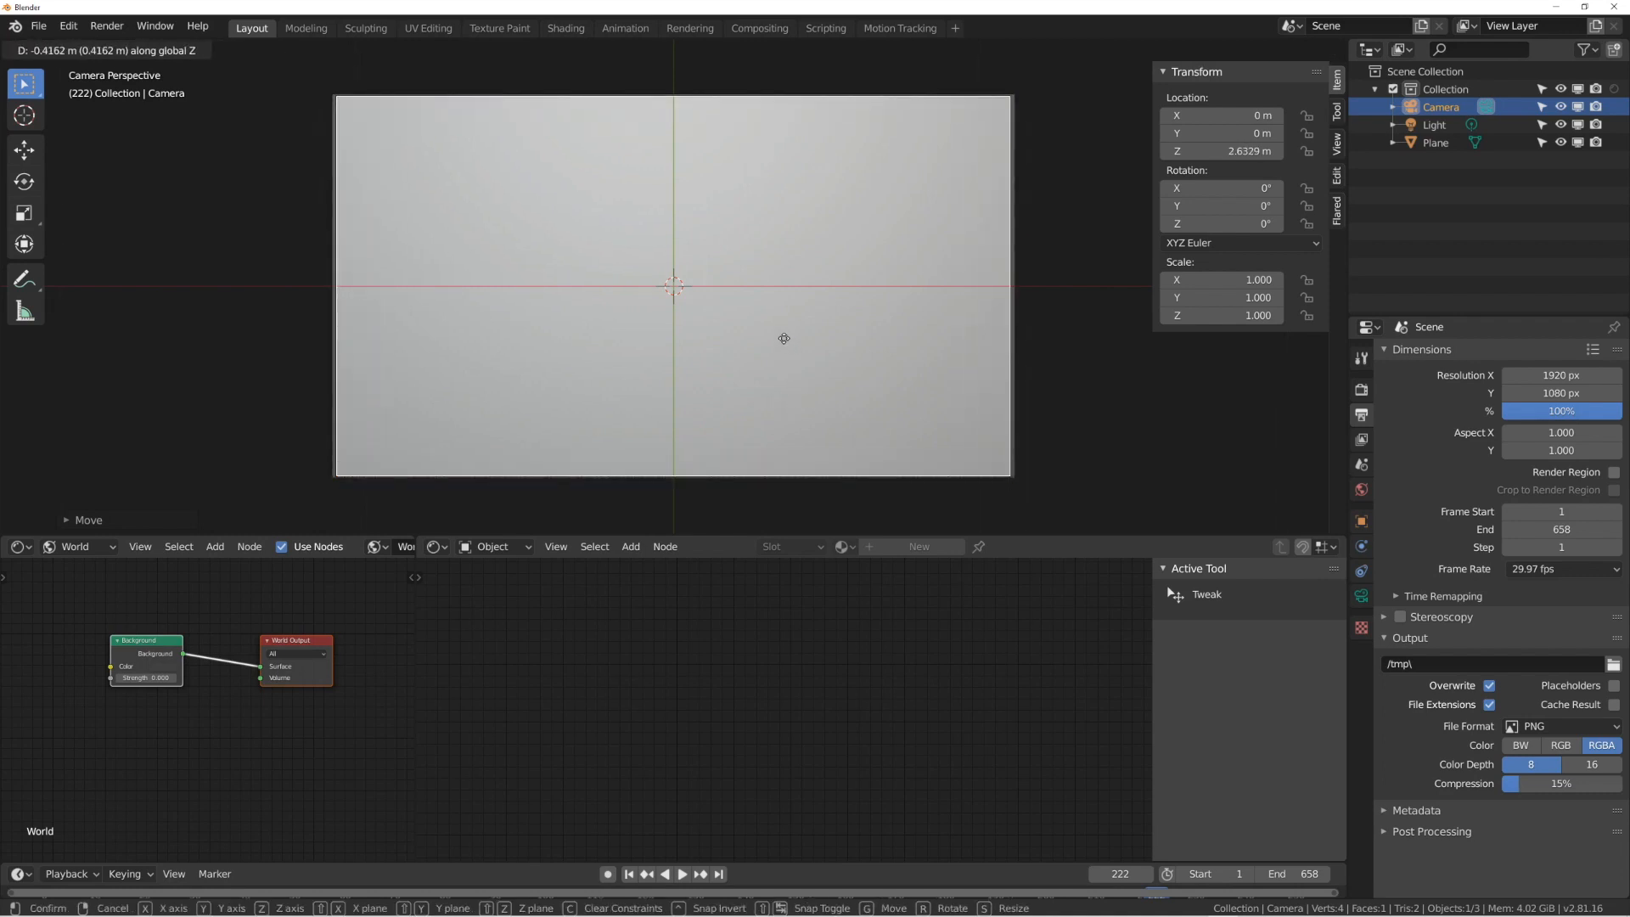
{"action": "left_click", "coordinate": [783, 340]}
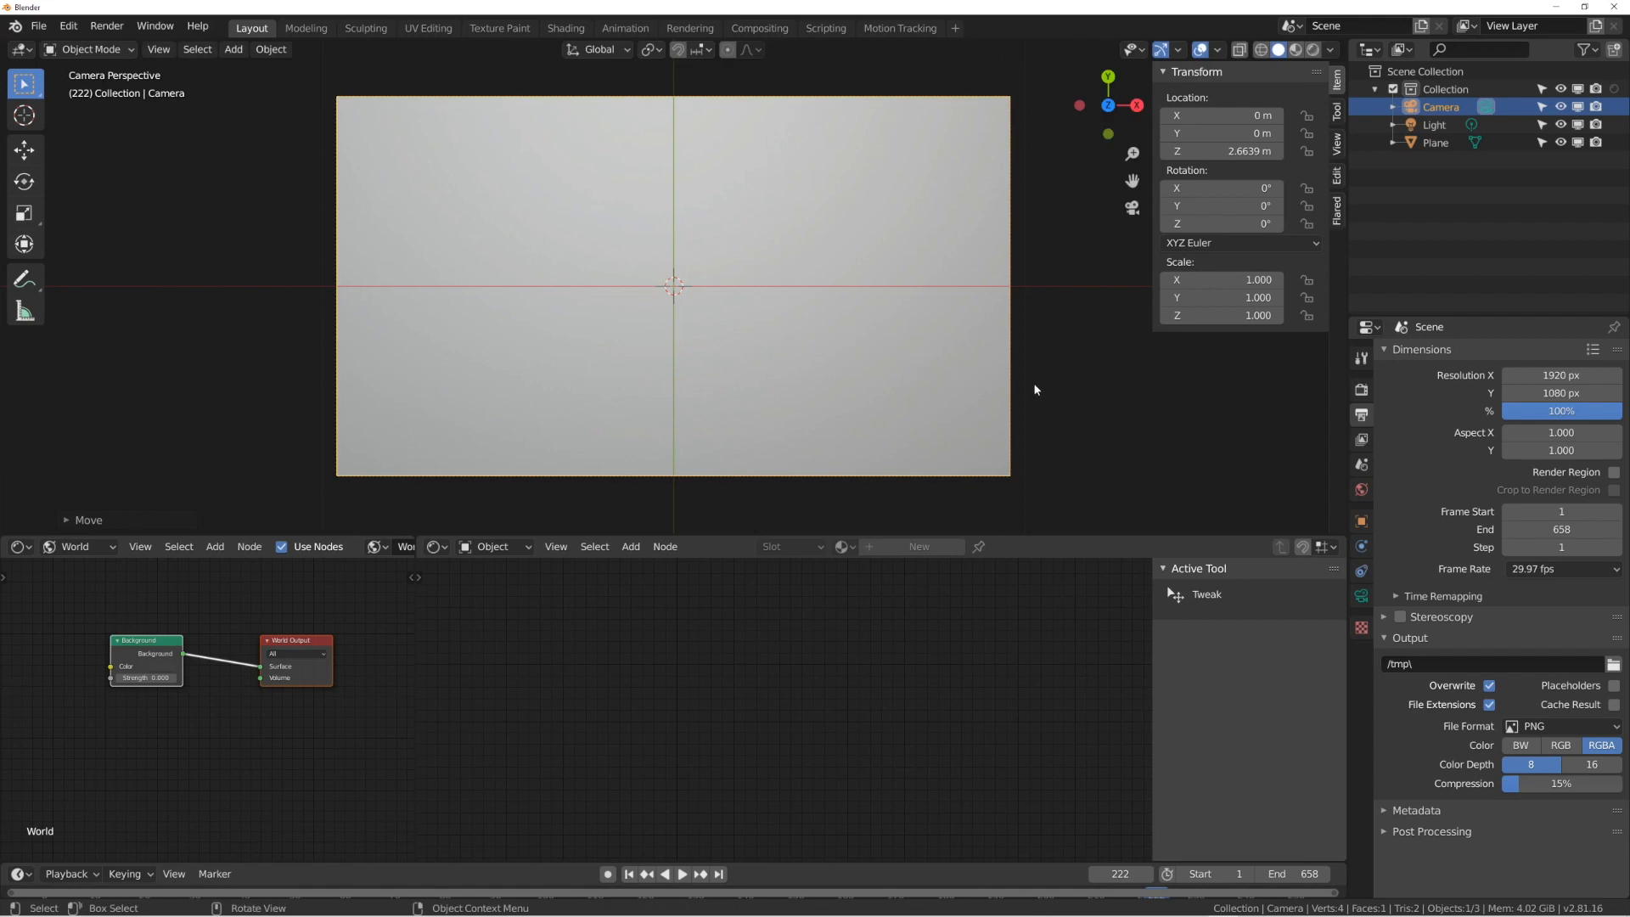
Leave the camera view and delete the default light from the scene.
{"action": "middle_click_drag", "start_coordinate": [975, 382], "coordinate": [1021, 330]}
{"action": "left_click", "coordinate": [859, 385]}
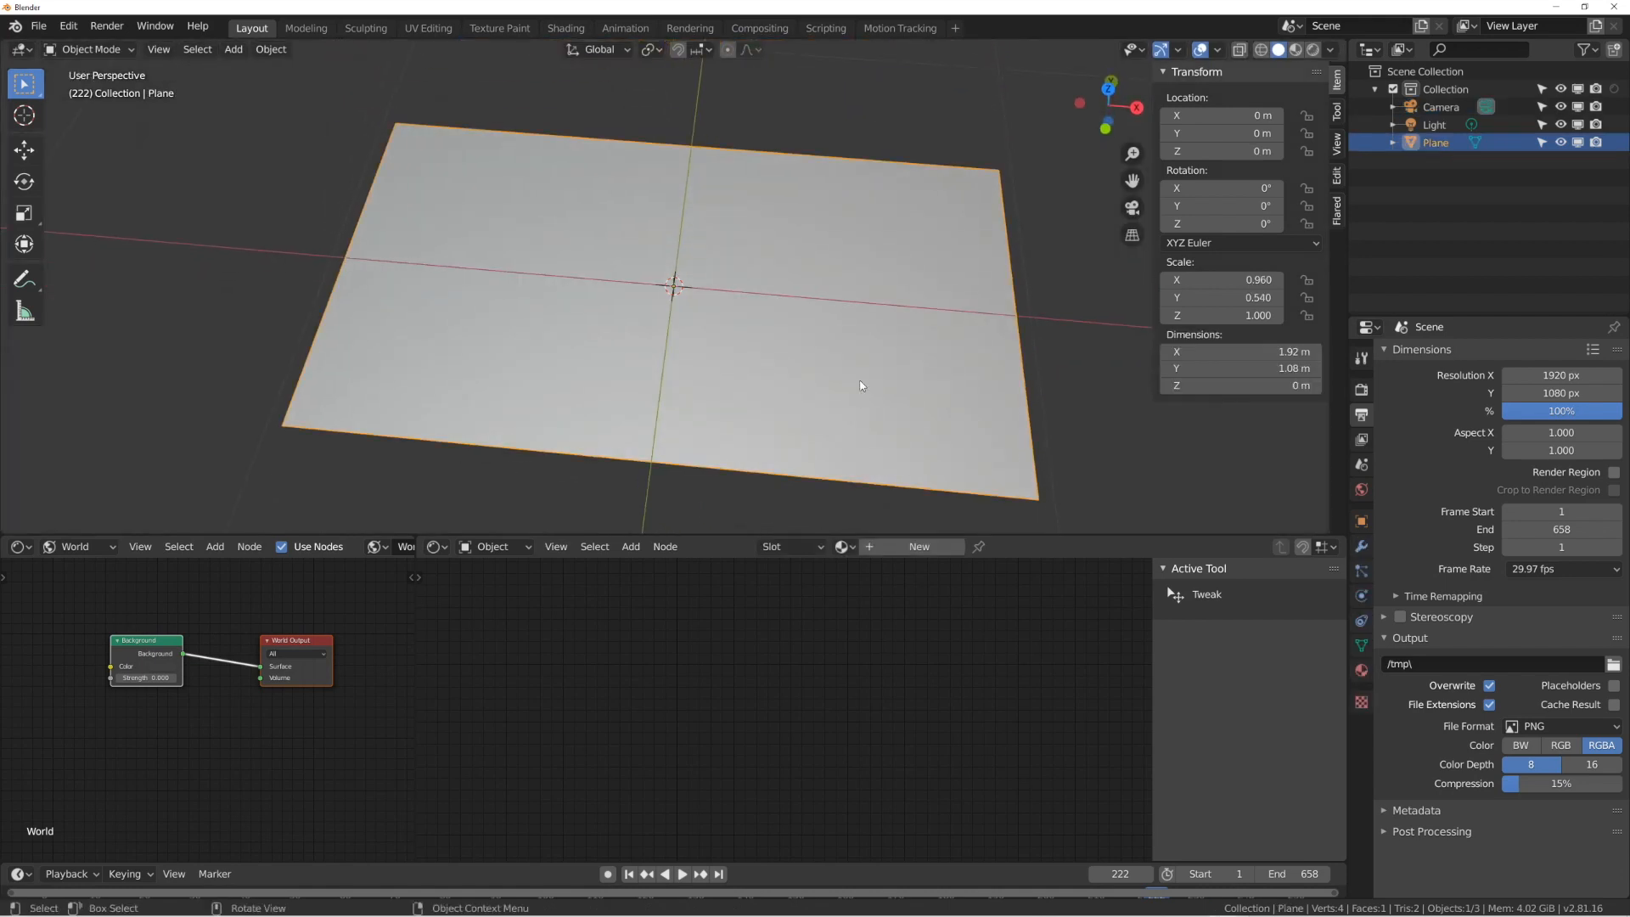
{"action": "scroll", "coordinate": [923, 278], "scroll_direction": "down", "scroll_amount": 5}
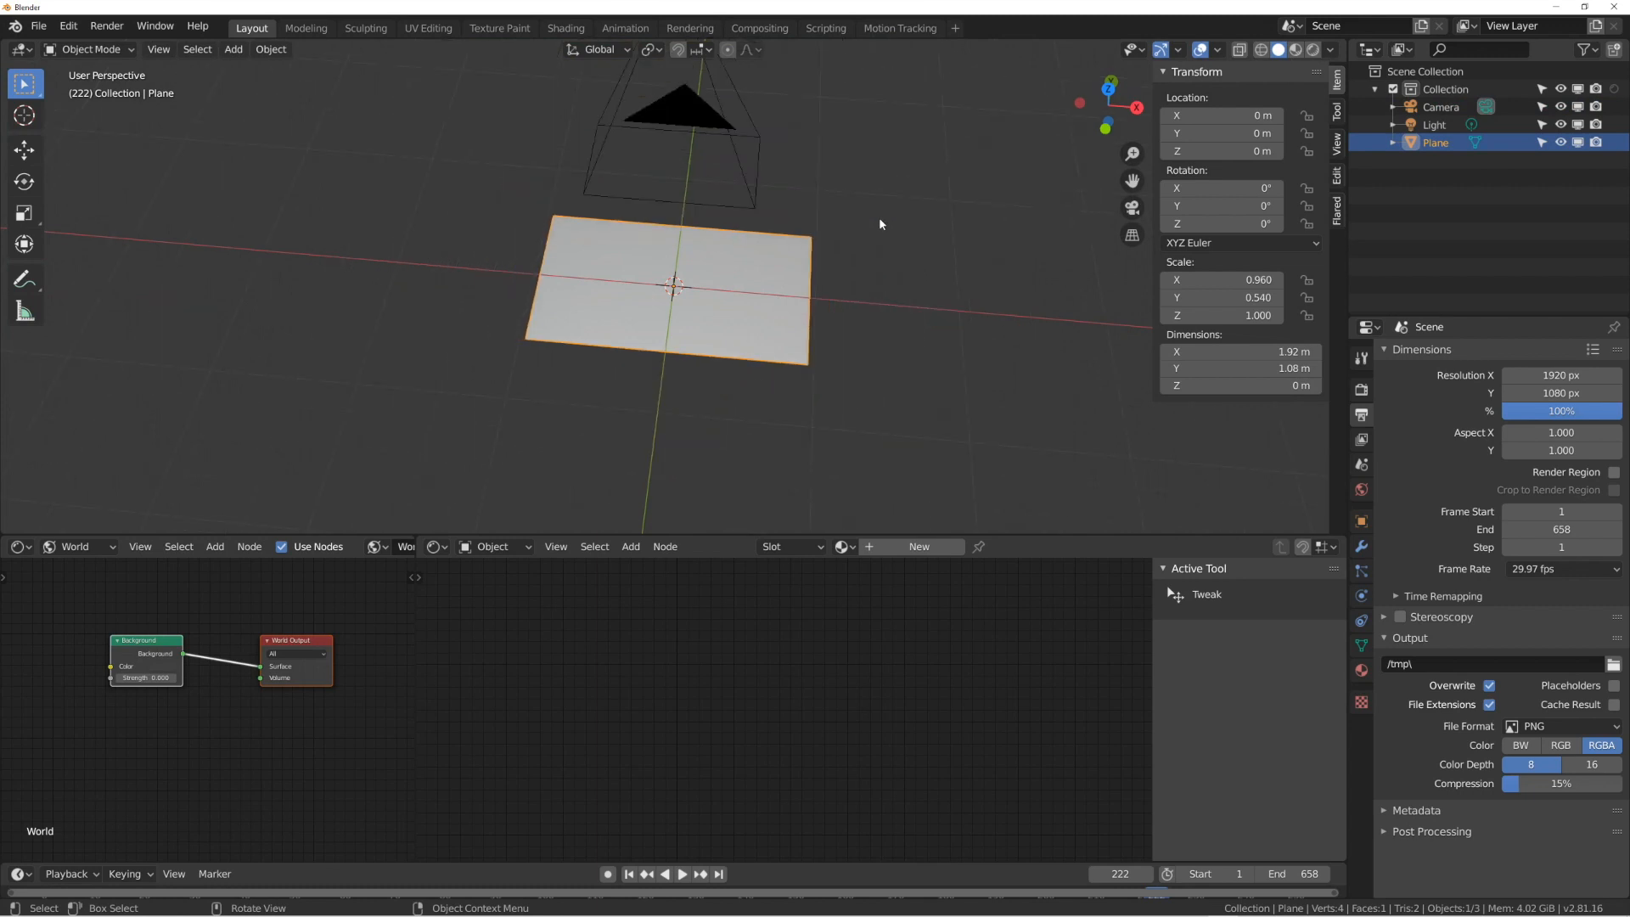
{"action": "left_click", "coordinate": [1423, 127]}
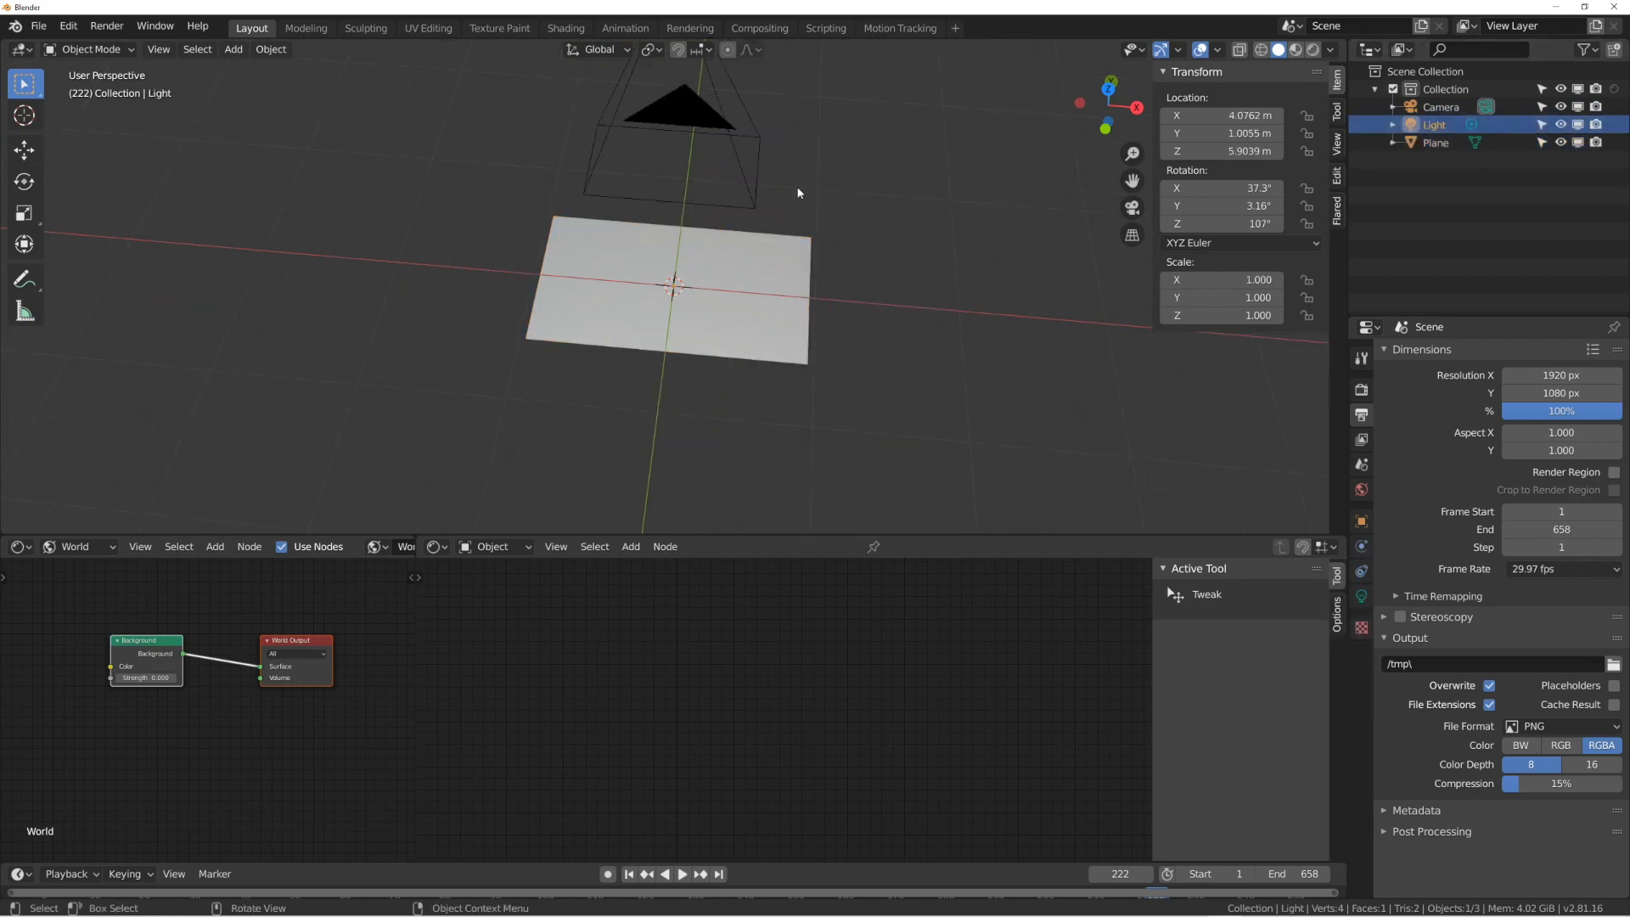
{"action": "key", "text": "Delete"}
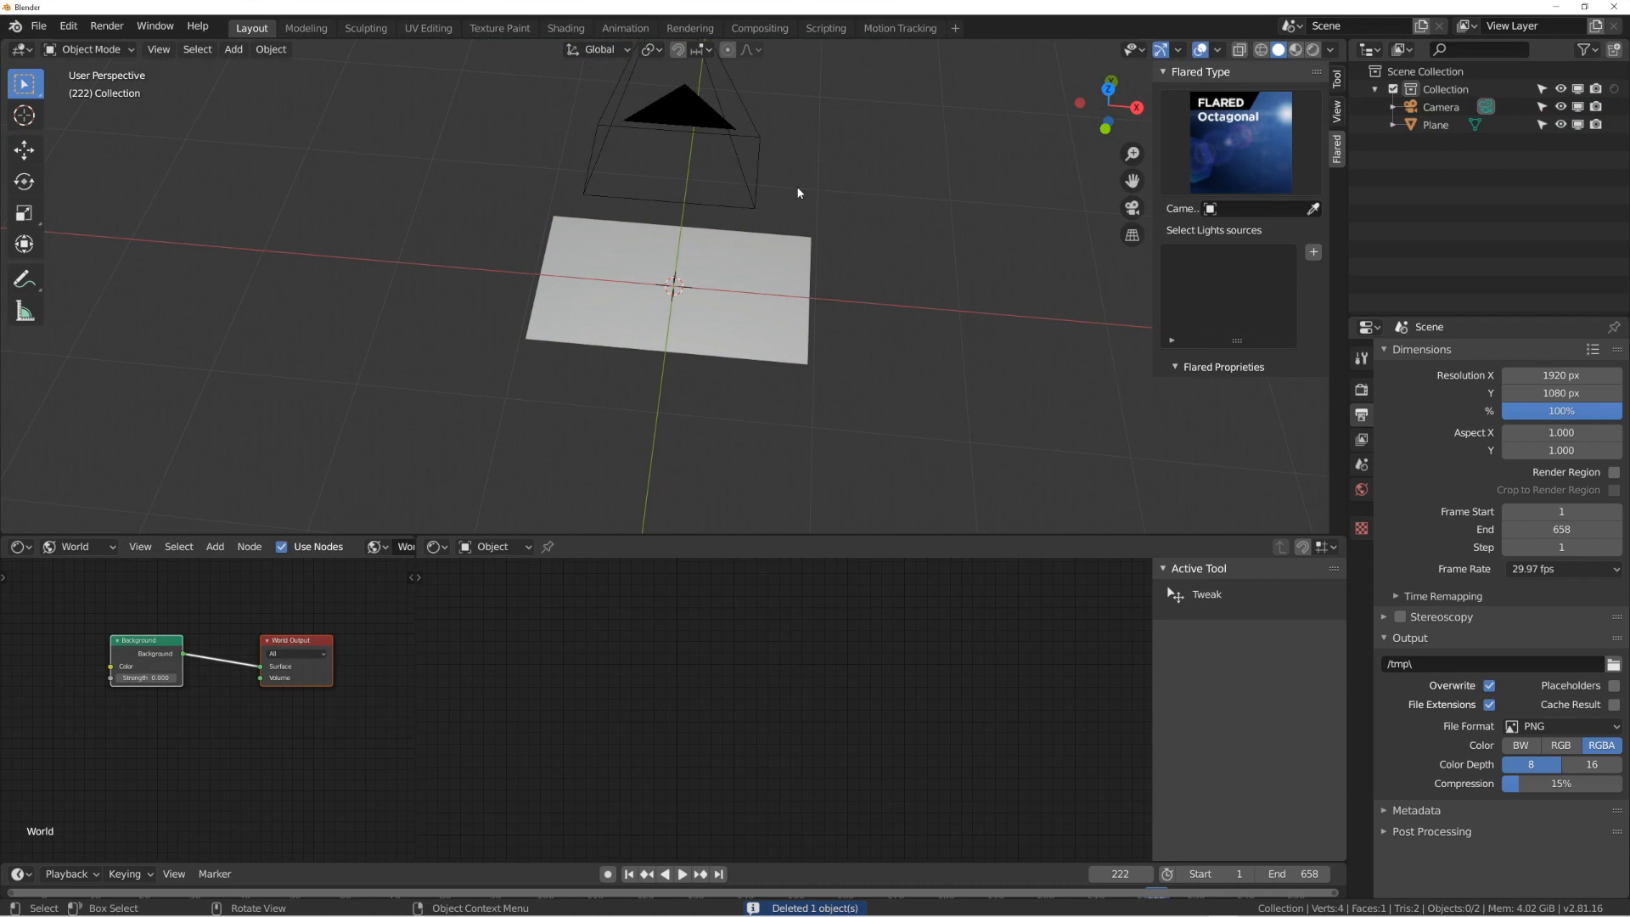
Select the plane and create a new material for it.
{"action": "left_click", "coordinate": [705, 325]}
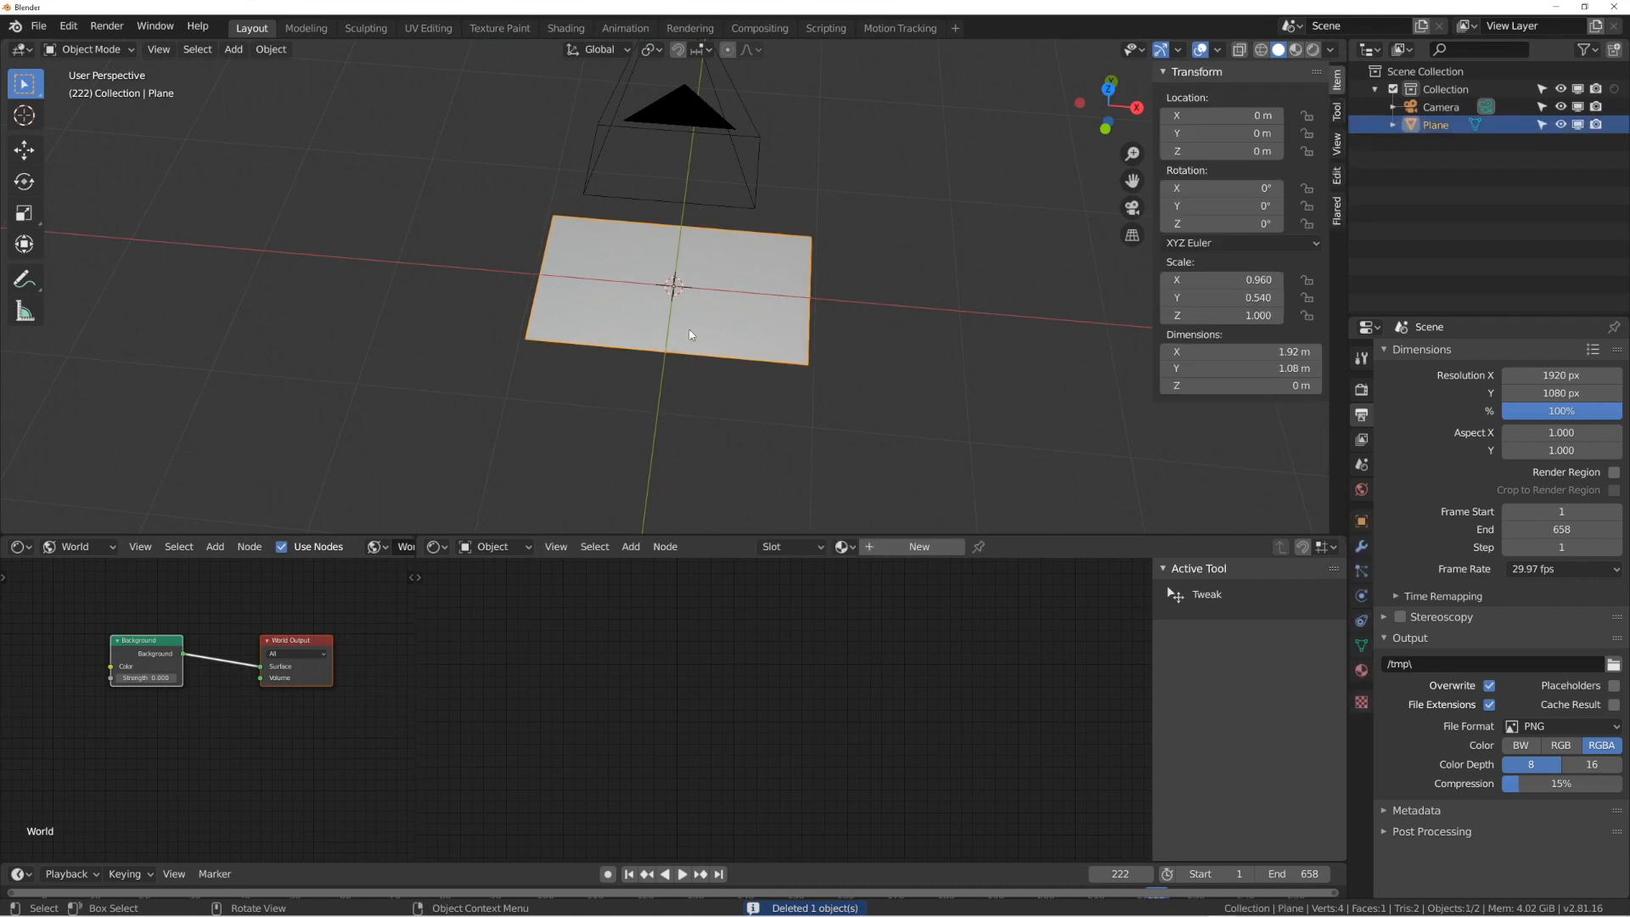
{"action": "left_click", "coordinate": [73, 546]}
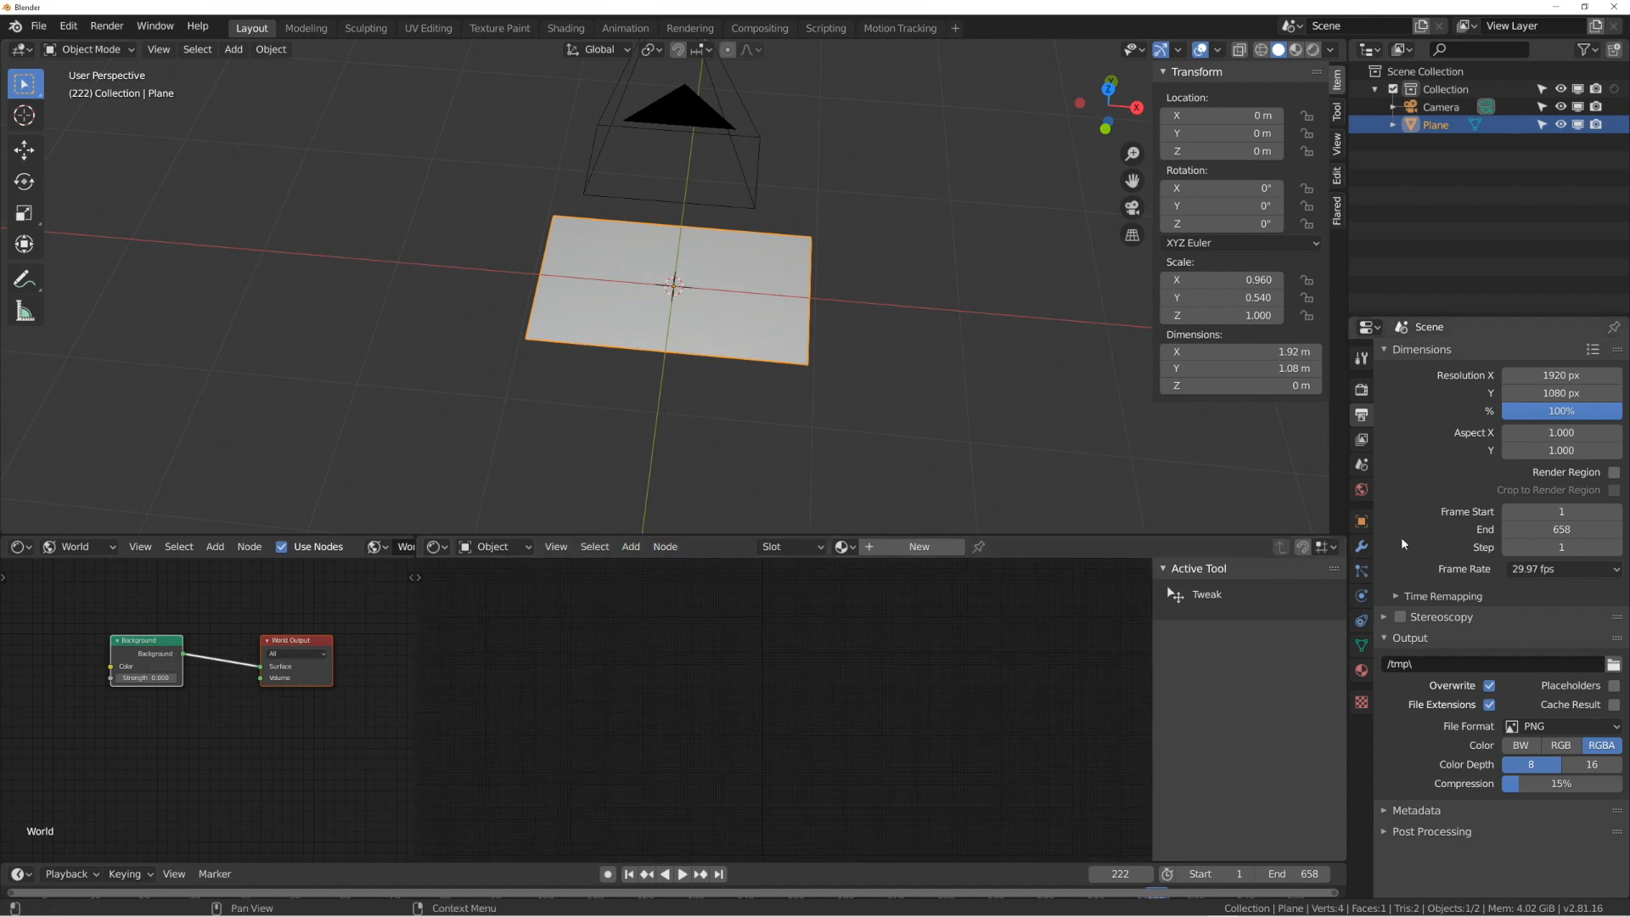
{"action": "left_click", "coordinate": [1360, 670]}
{"action": "left_click", "coordinate": [1514, 428]}
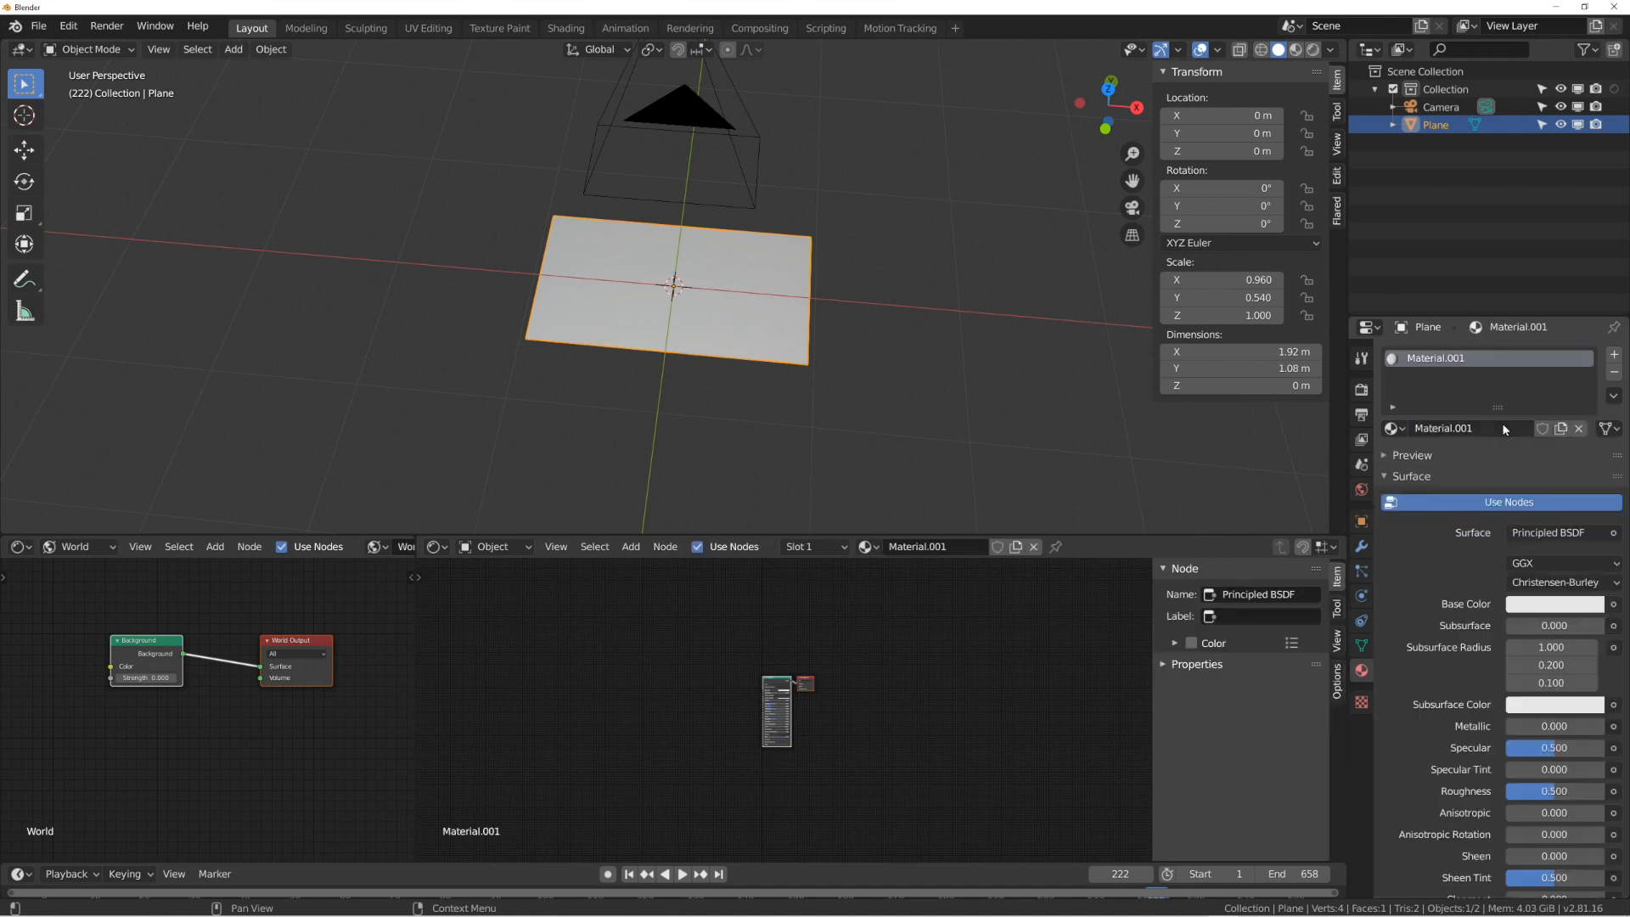
Replace the Principled BSDF node in the plane's material with an Image Texture node.
{"action": "scroll", "coordinate": [832, 710], "scroll_direction": "up", "scroll_amount": 6}
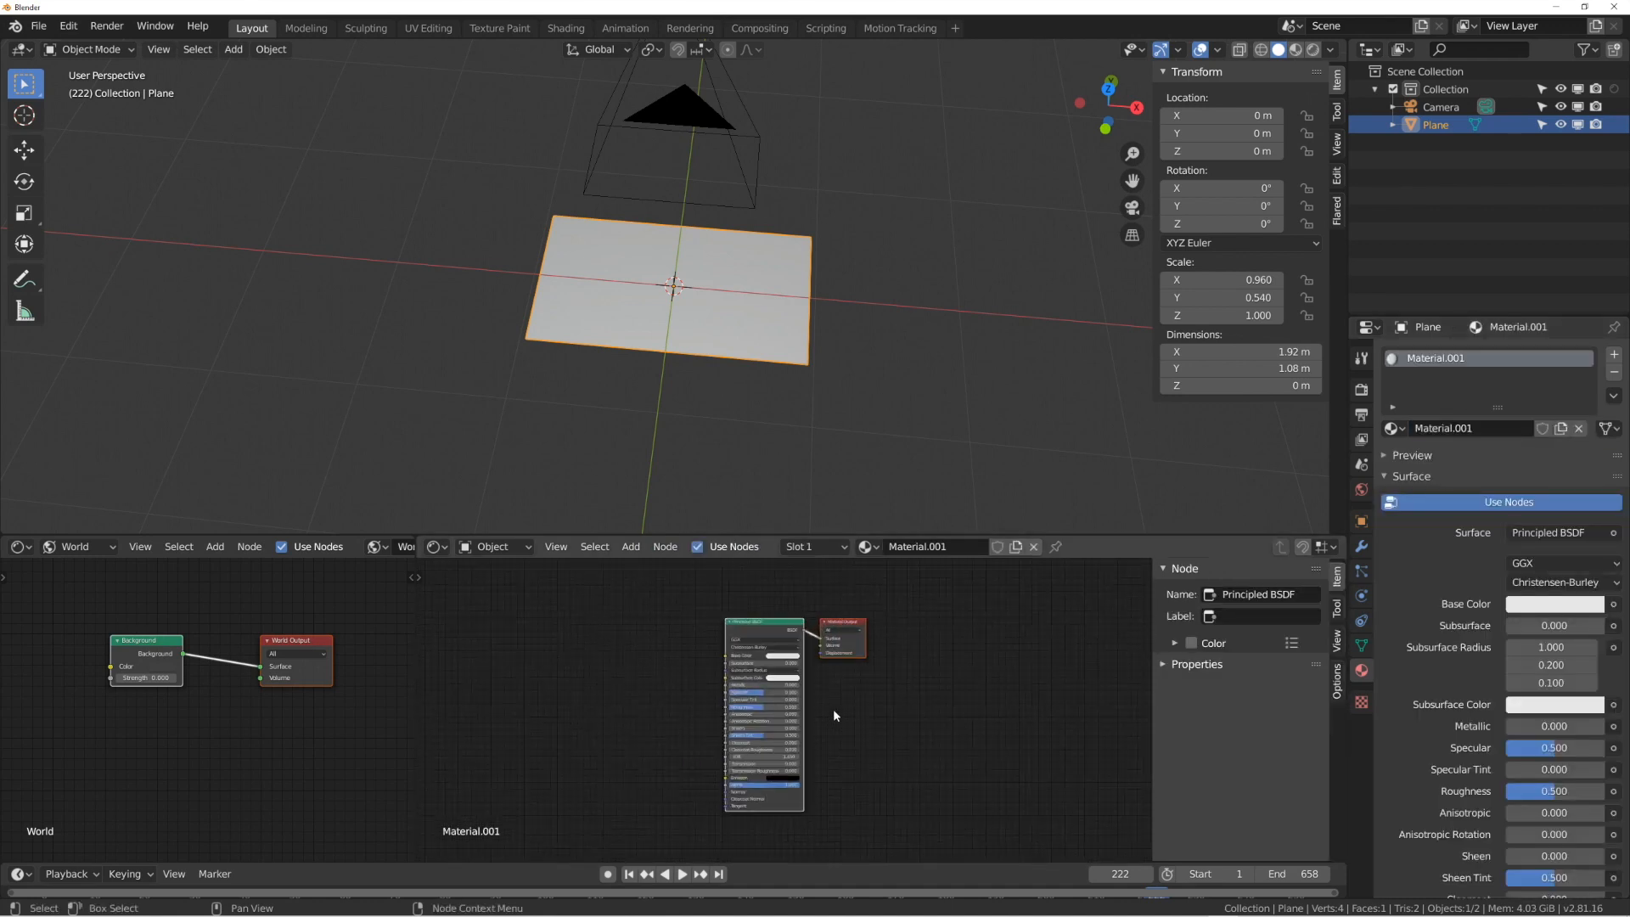
{"action": "left_click", "coordinate": [742, 579]}
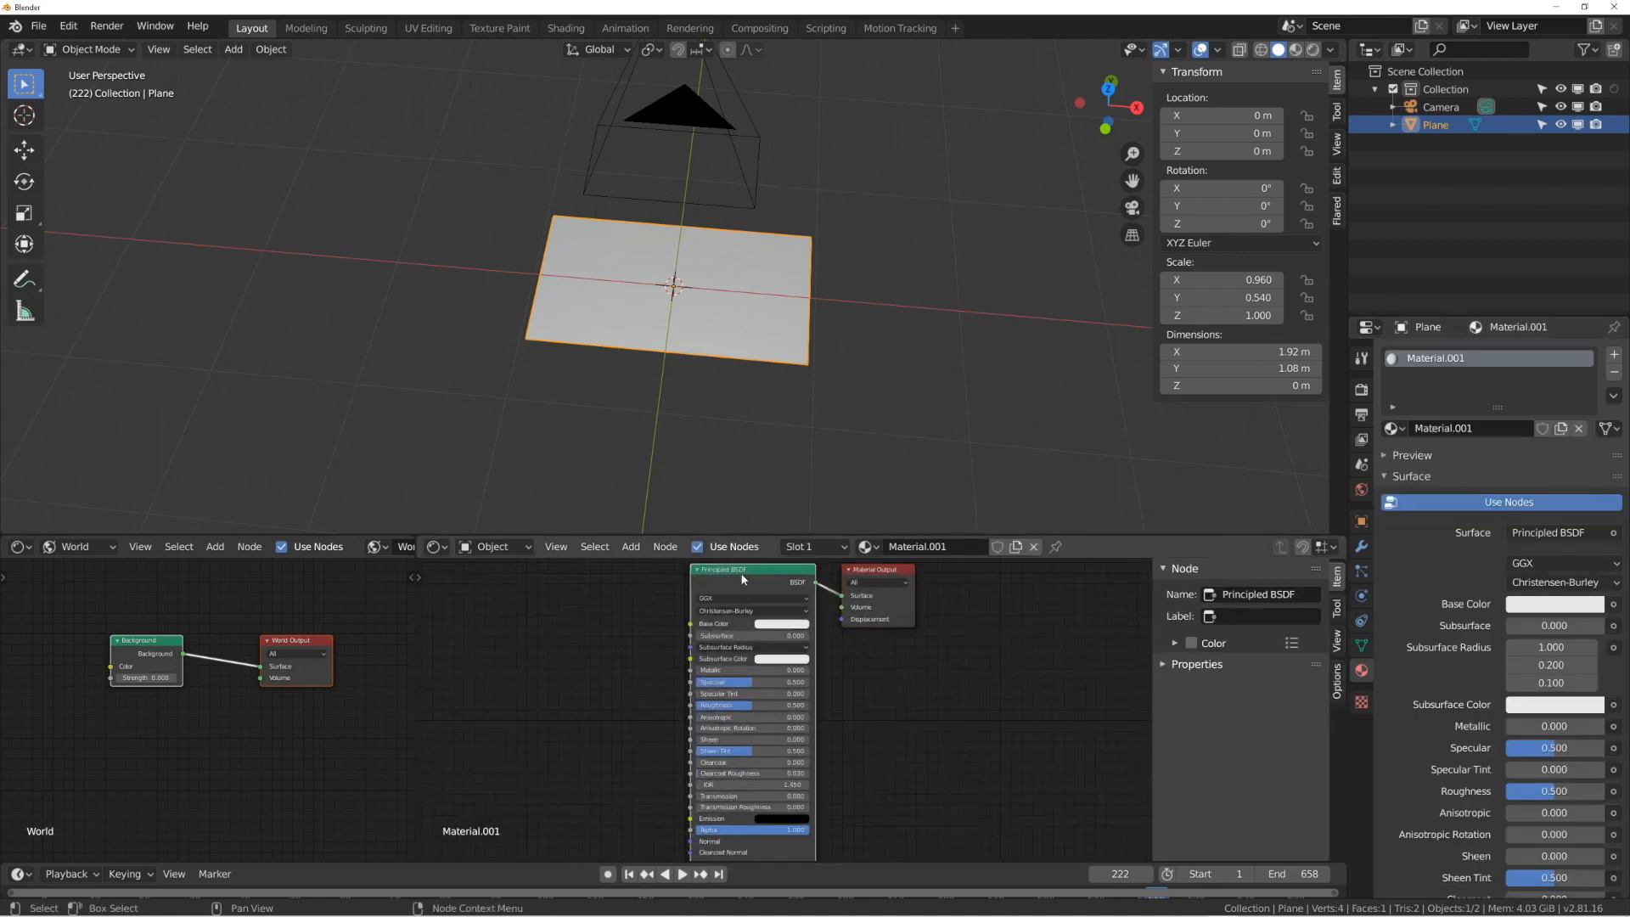
{"action": "key", "text": "x"}
{"action": "left_click", "coordinate": [630, 547]}
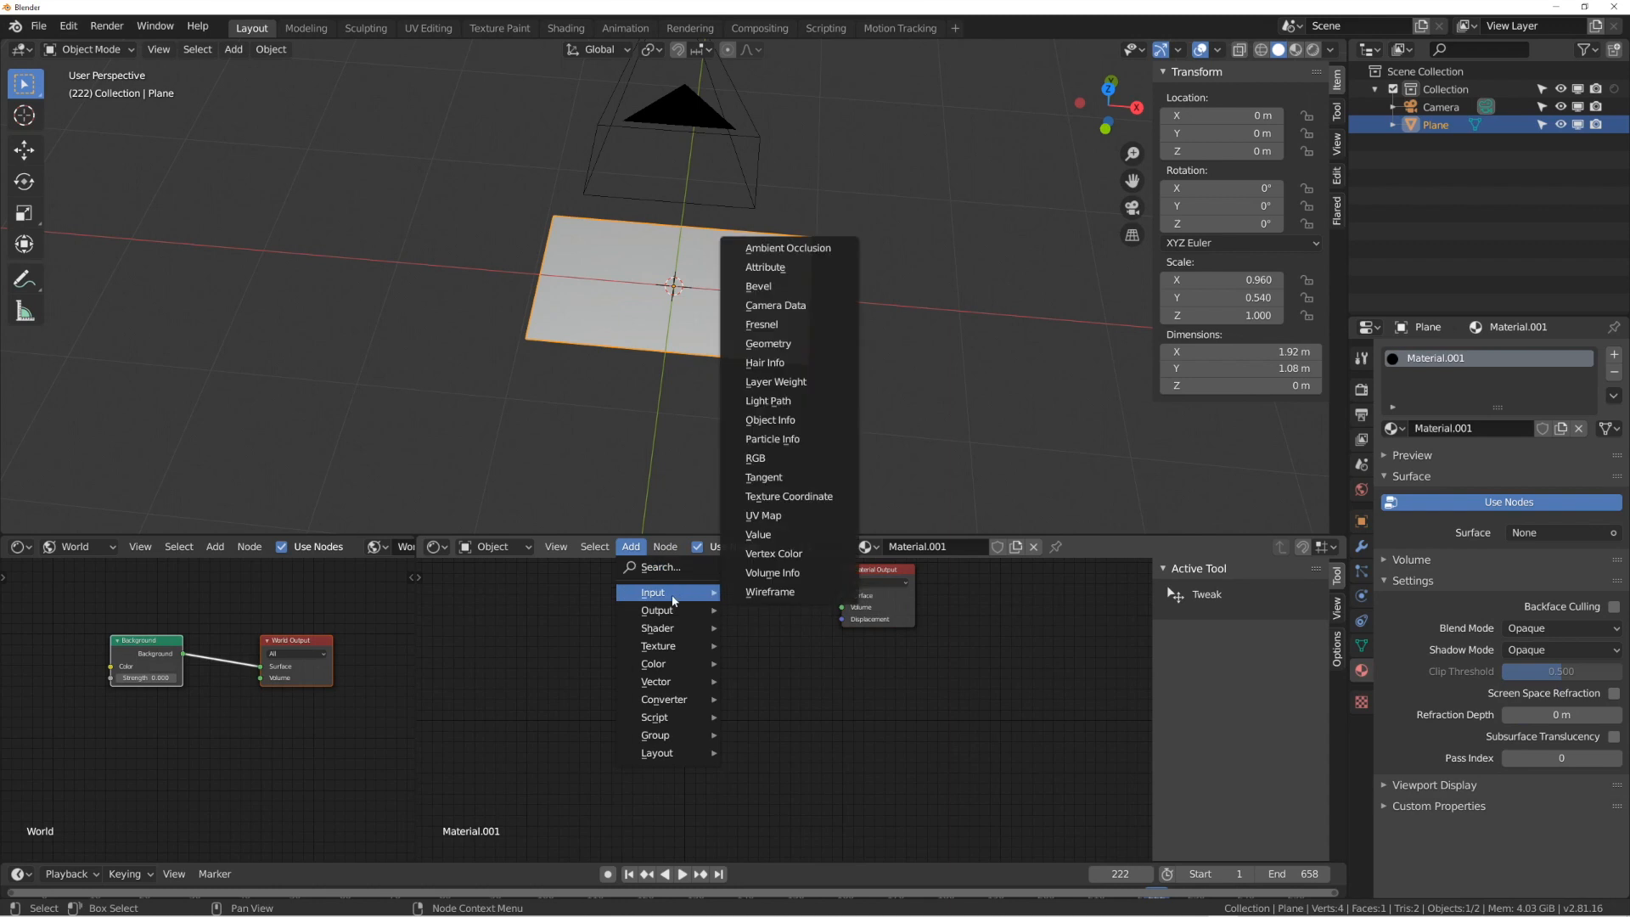
{"action": "left_click", "coordinate": [673, 594]}
{"action": "type", "text": "image"}
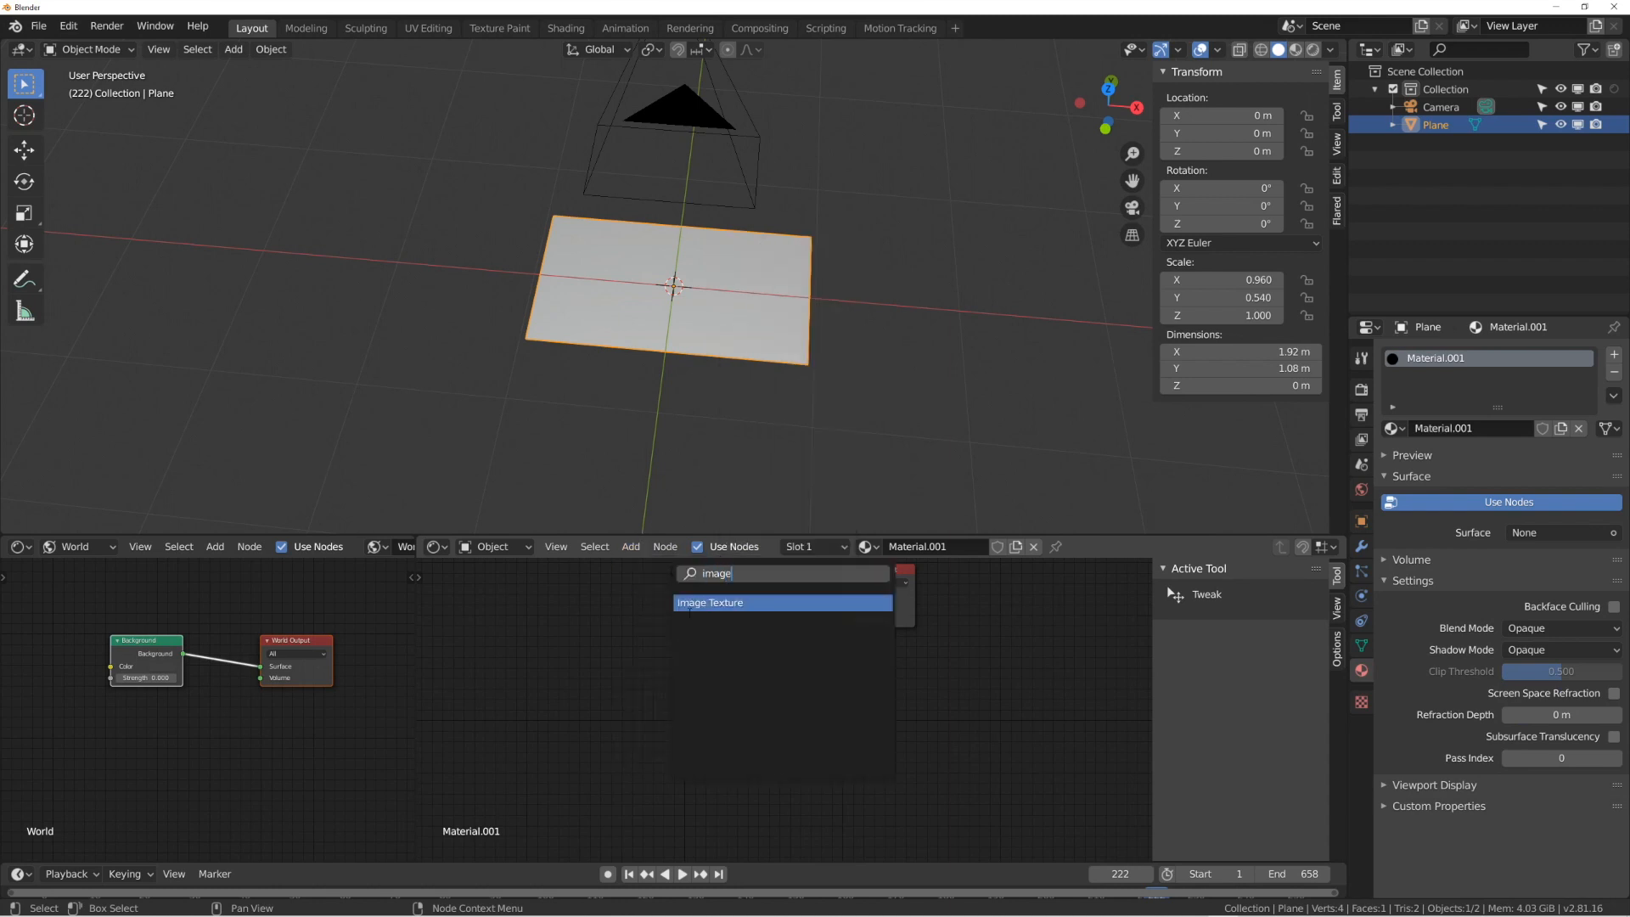
{"action": "left_click", "coordinate": [740, 602]}
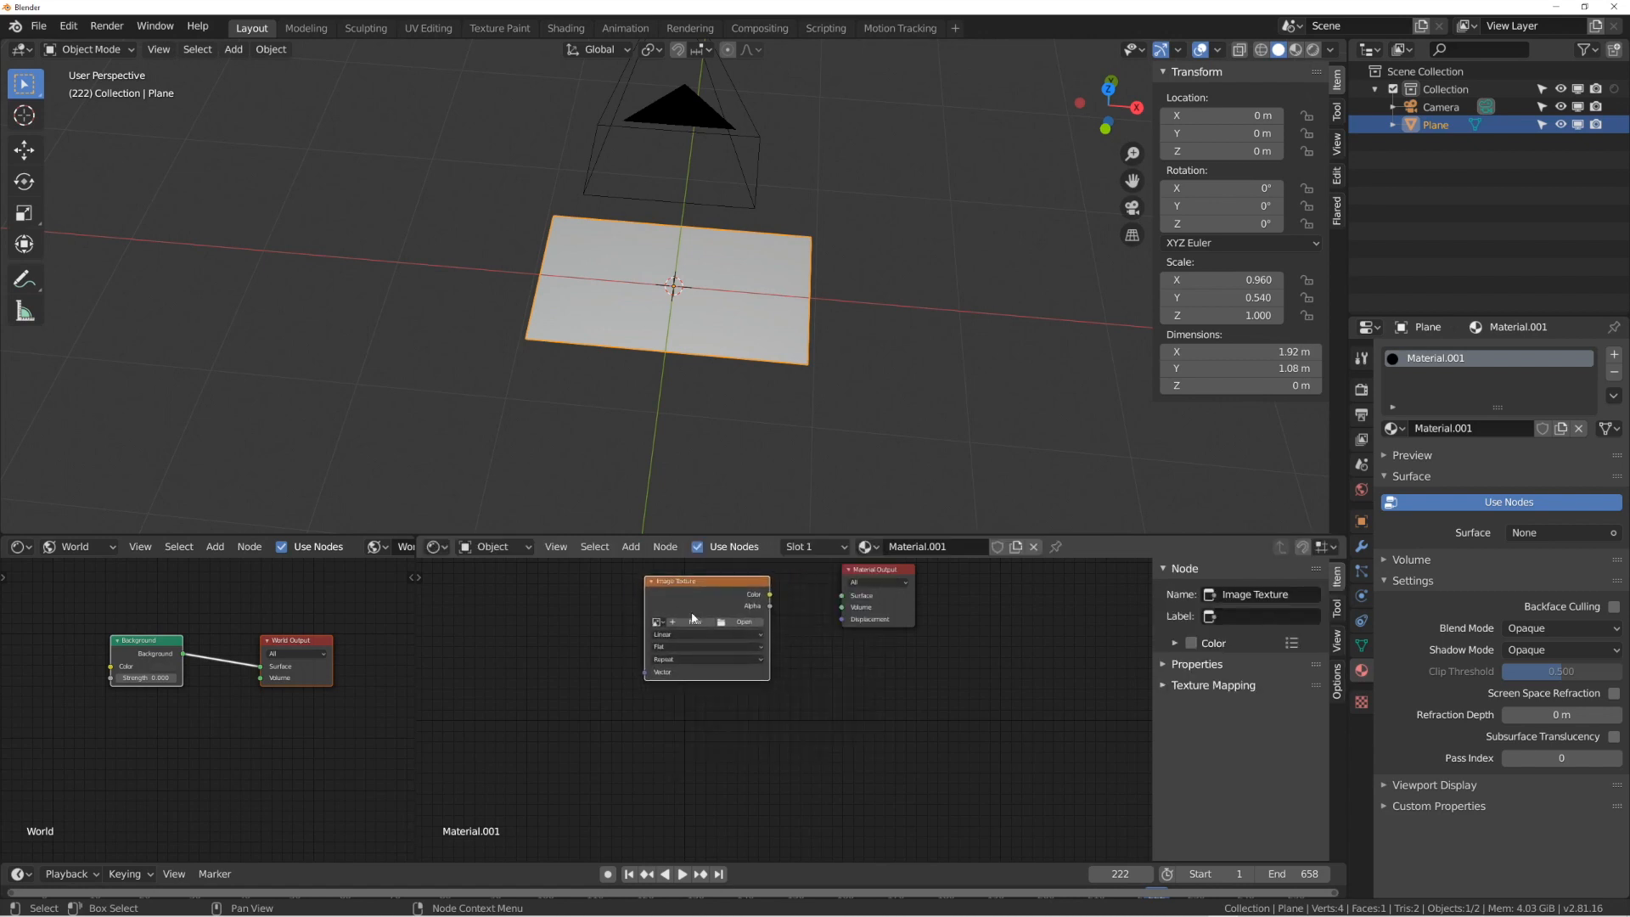
{"action": "scroll", "coordinate": [815, 660], "scroll_direction": "up", "scroll_amount": 4}
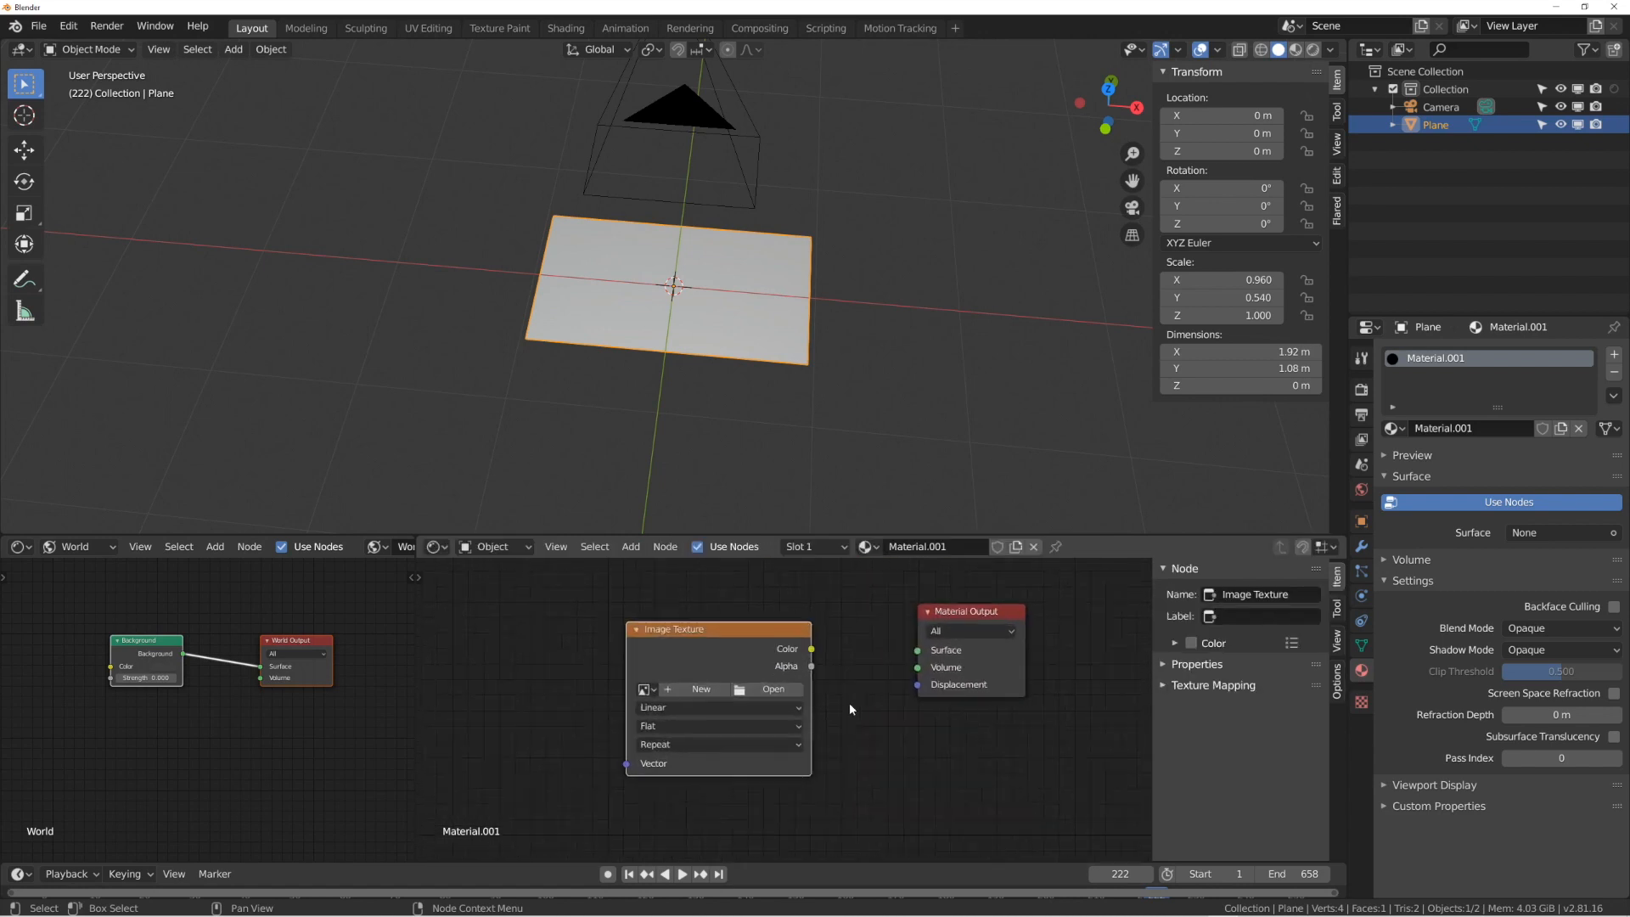
Load the video file Lighthouse - 1917.mp4 into the Image Texture node.
{"action": "left_click", "coordinate": [752, 686]}
{"action": "left_click", "coordinate": [446, 473]}
{"action": "left_click", "coordinate": [651, 322]}
{"action": "double_click", "coordinate": [651, 322]}
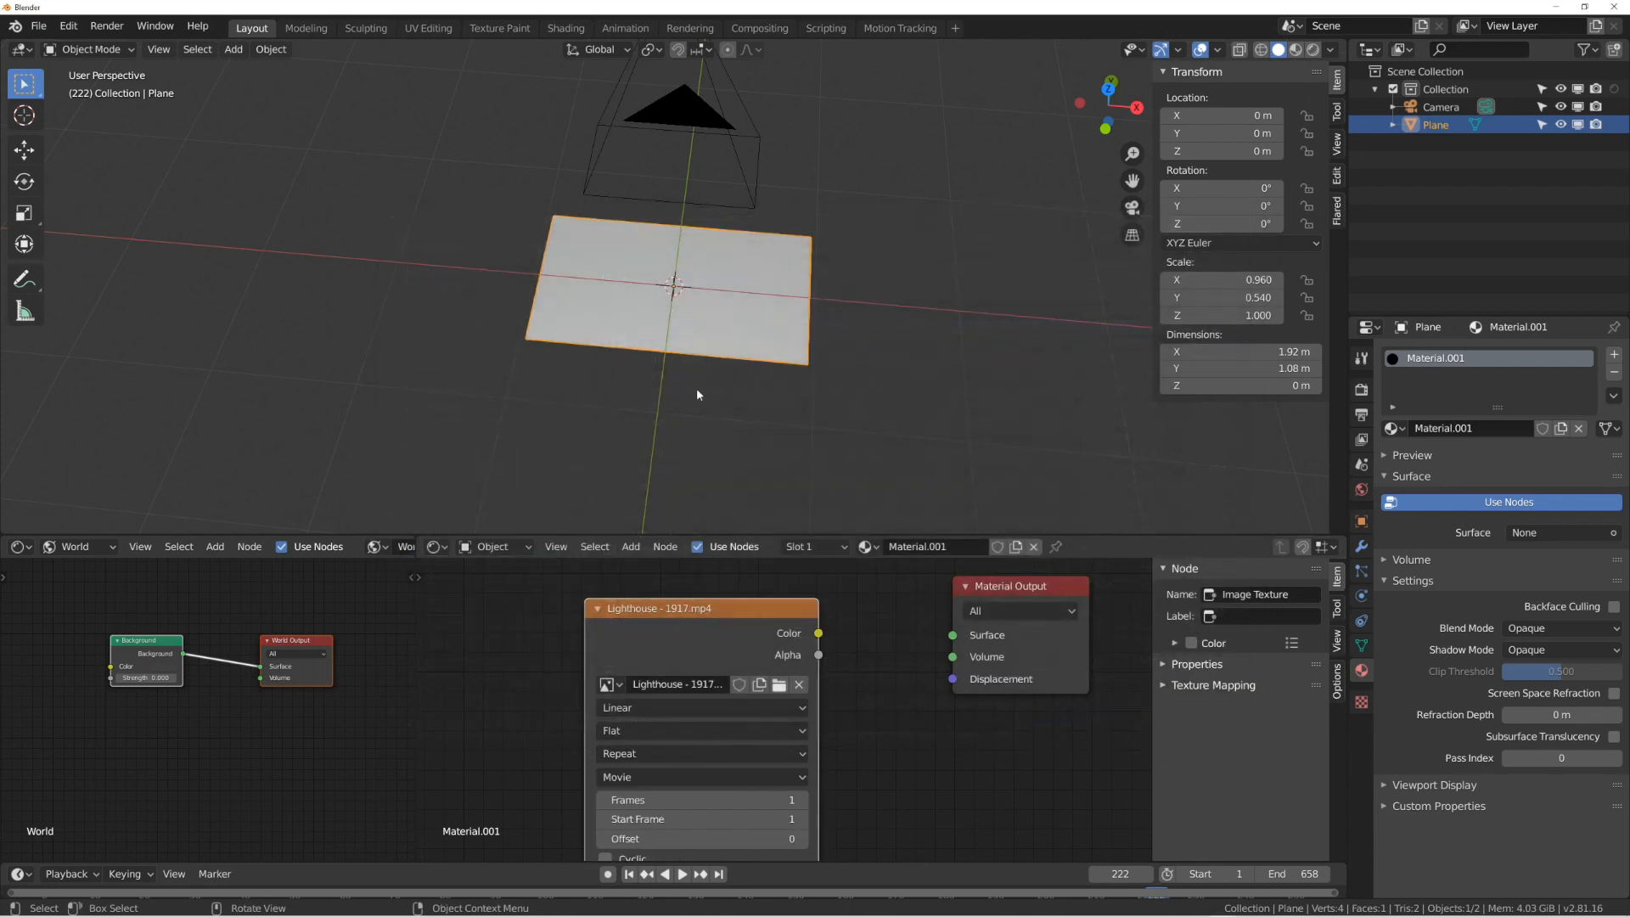
{"action": "scroll", "coordinate": [762, 694], "scroll_direction": "down", "scroll_amount": 1}
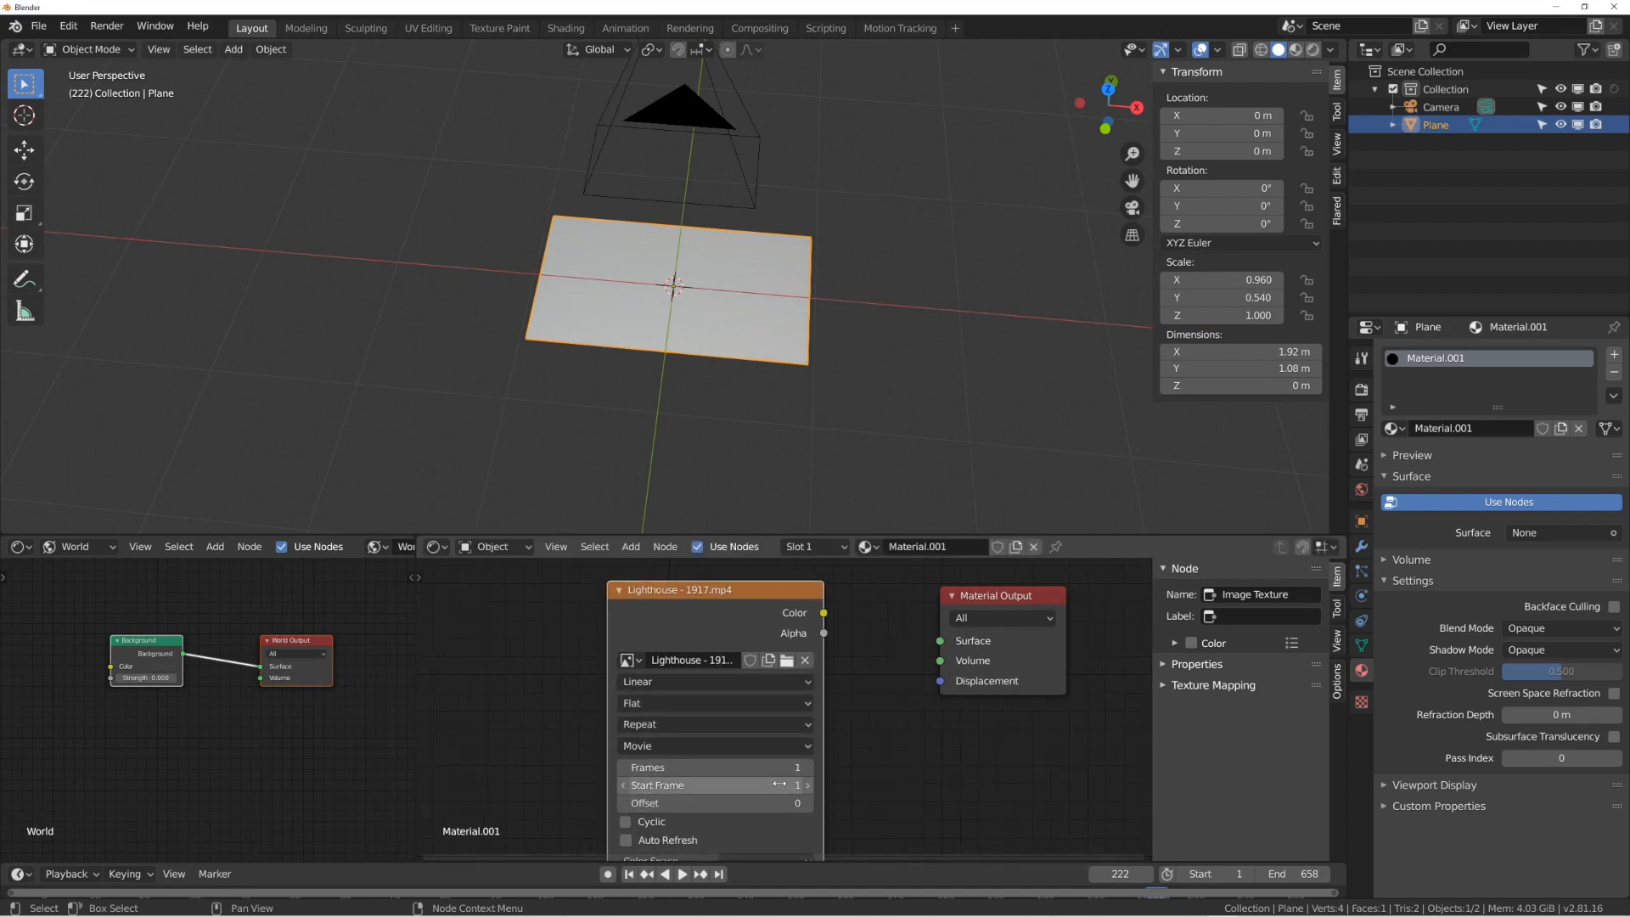
Set the movie texture to 658 frames with Cyclic and Auto Refresh enabled, and link its Color output to the Material Output's Surface input.
{"action": "left_click", "coordinate": [803, 769]}
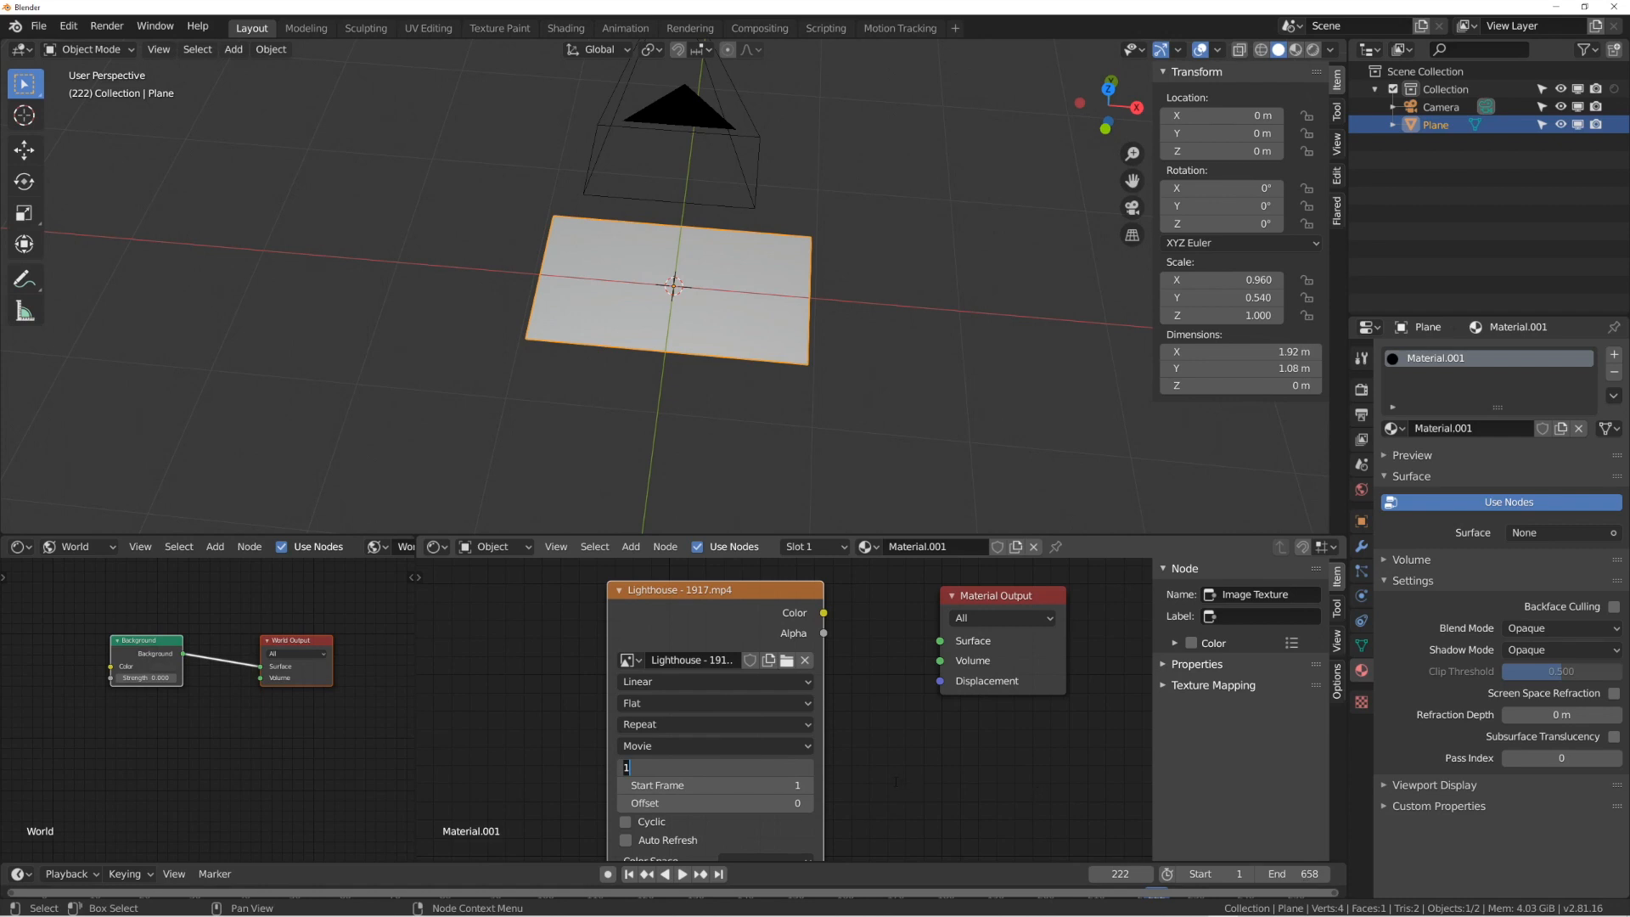
{"action": "type", "text": "658"}
{"action": "key", "text": "Return"}
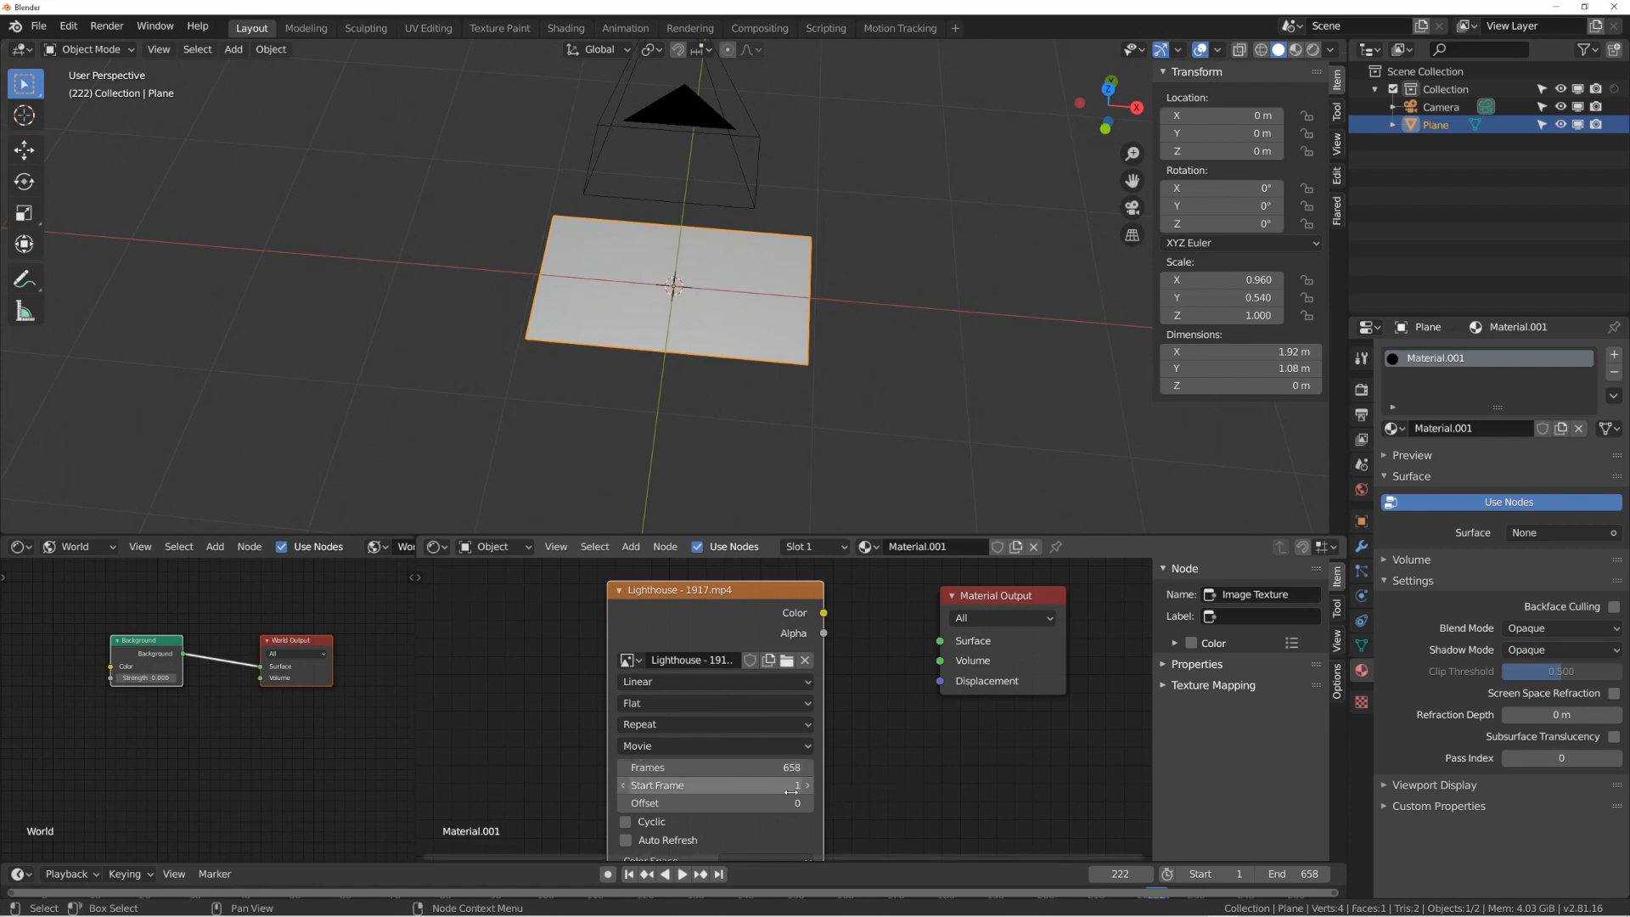
{"action": "left_click", "coordinate": [651, 822]}
{"action": "left_click", "coordinate": [656, 842]}
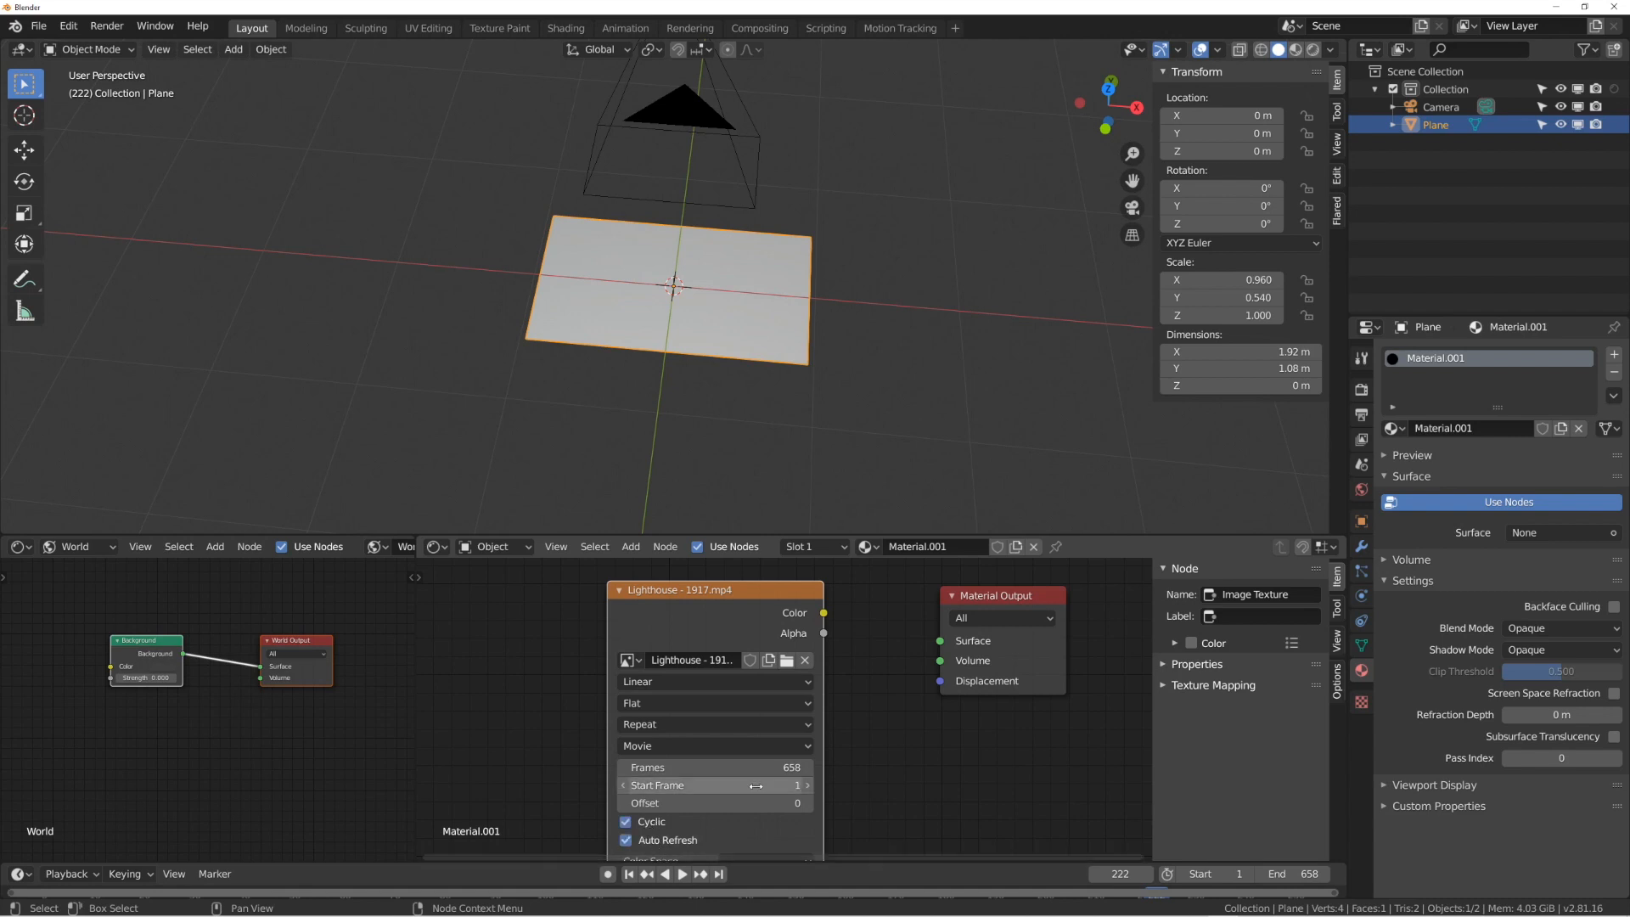
{"action": "scroll", "coordinate": [704, 820], "scroll_direction": "down", "scroll_amount": 1}
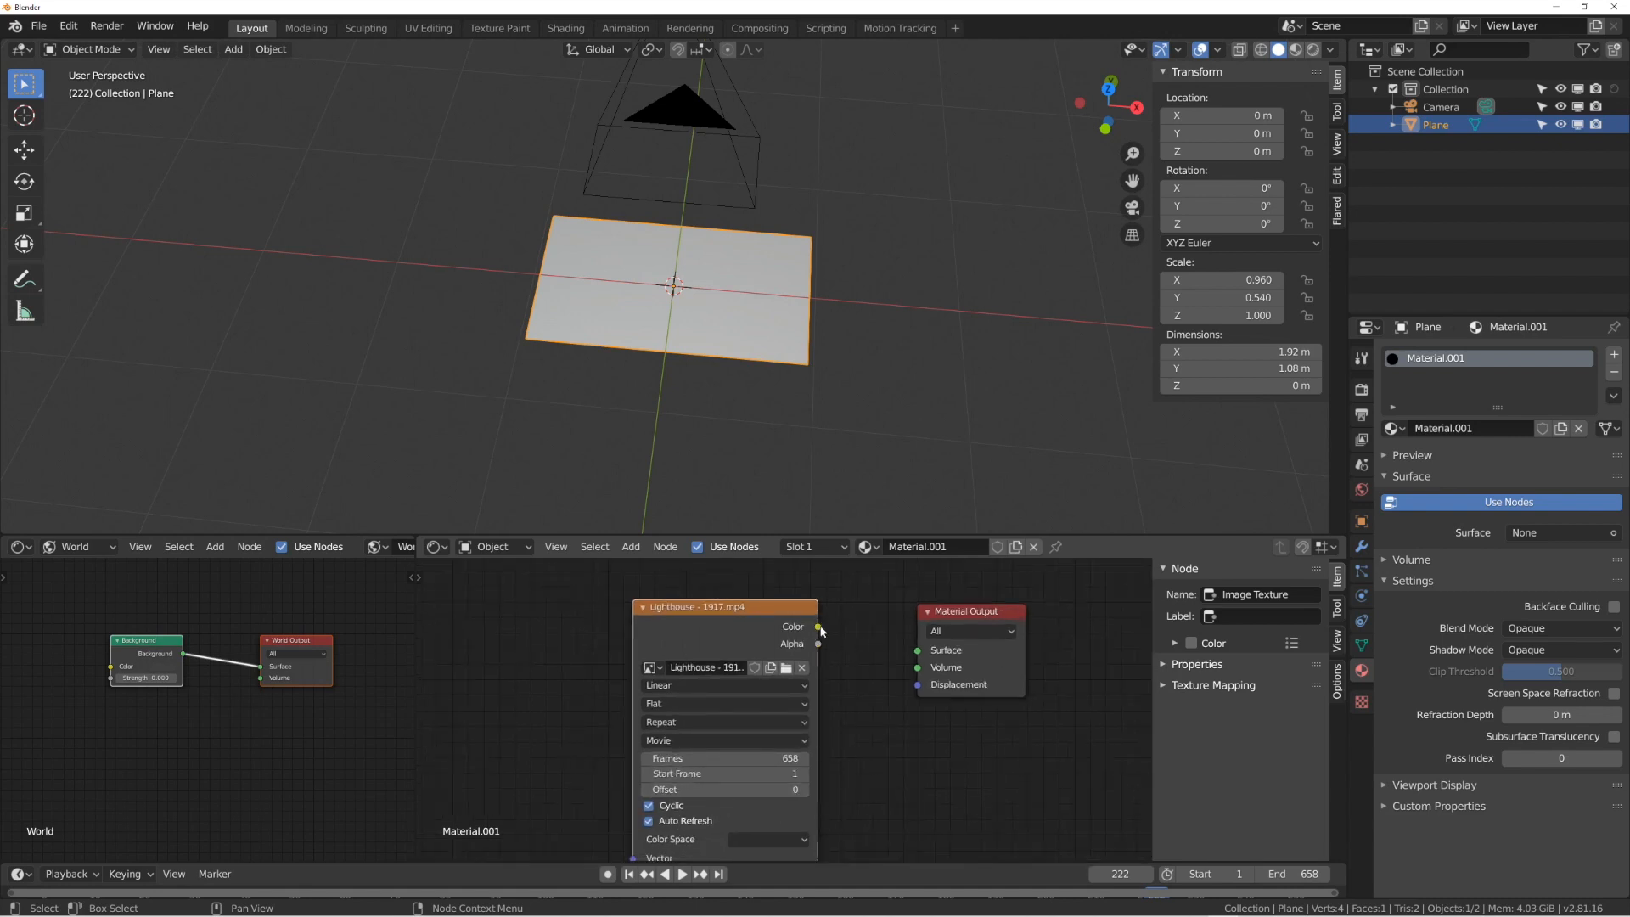
{"action": "left_click_drag", "start_coordinate": [818, 626], "coordinate": [920, 652]}
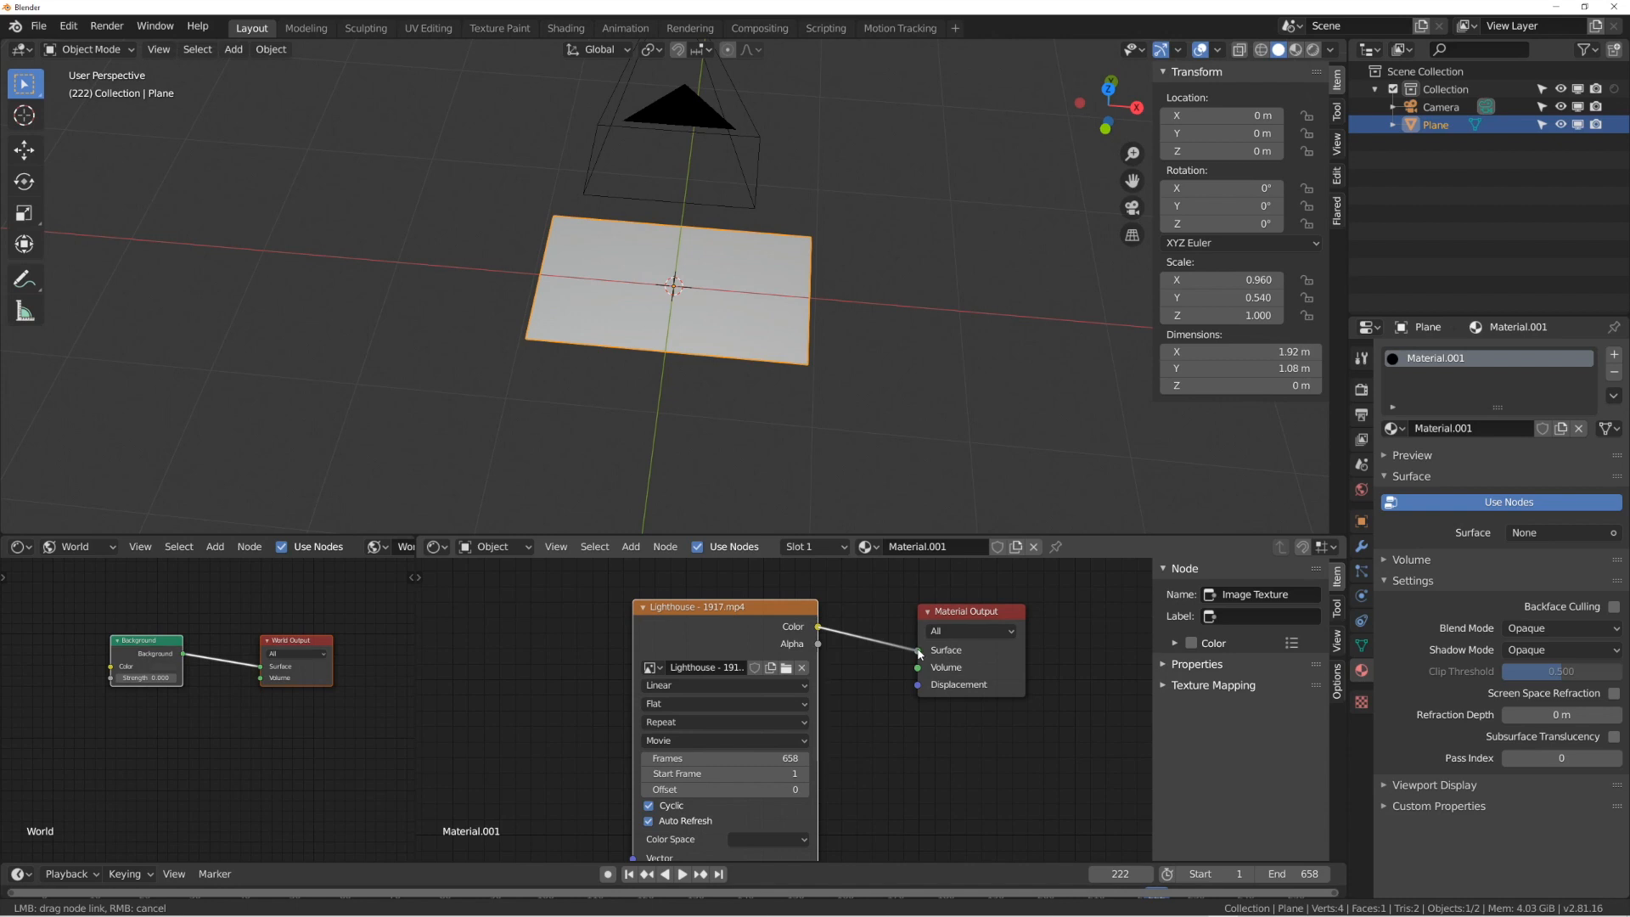
Connect the movie texture's Color output to the Material Output's Surface input and show the viewport in rendered shading.
{"action": "left_click_drag", "start_coordinate": [919, 653], "coordinate": [918, 651]}
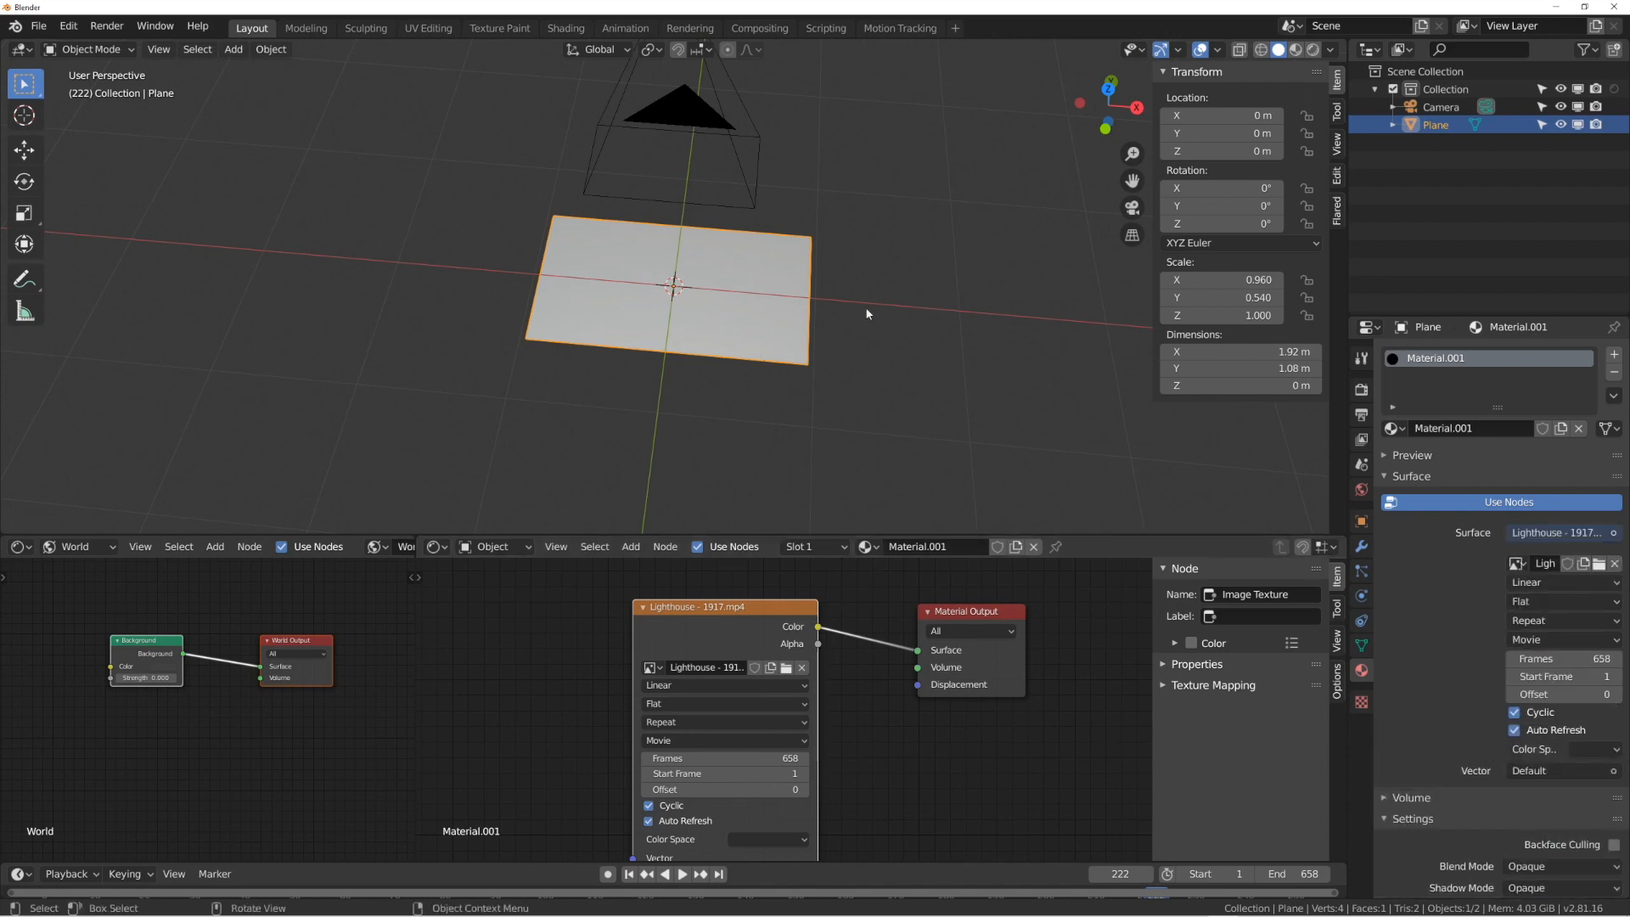
{"action": "left_click", "coordinate": [1314, 50]}
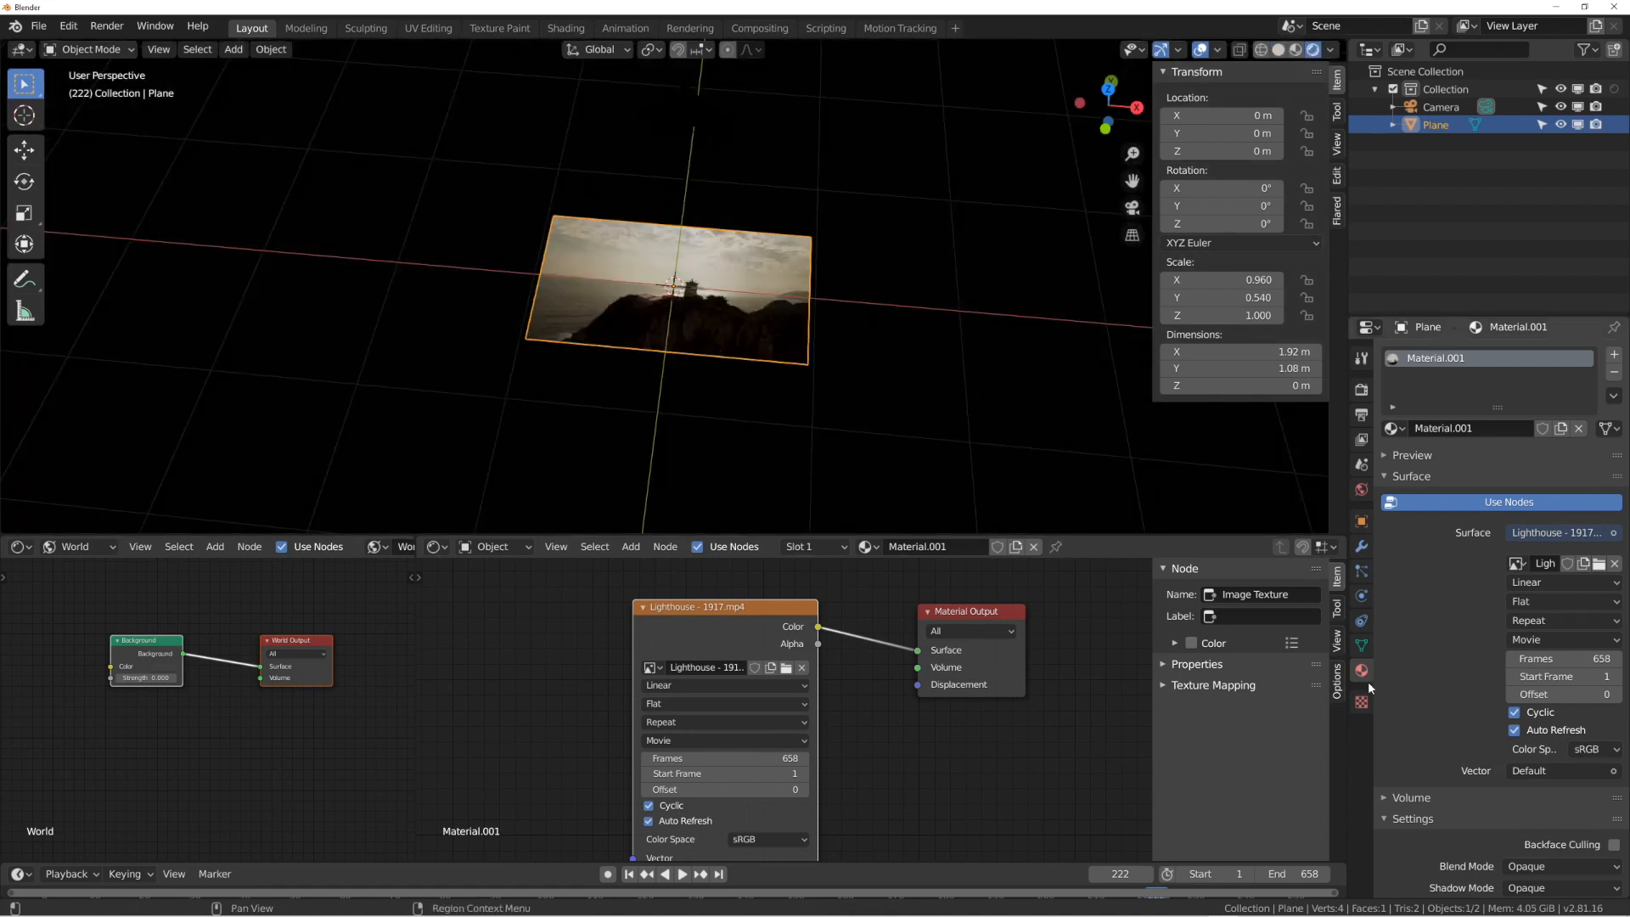
Set the scene's color management View Transform to Standard and look through the camera.
{"action": "left_click", "coordinate": [1361, 413]}
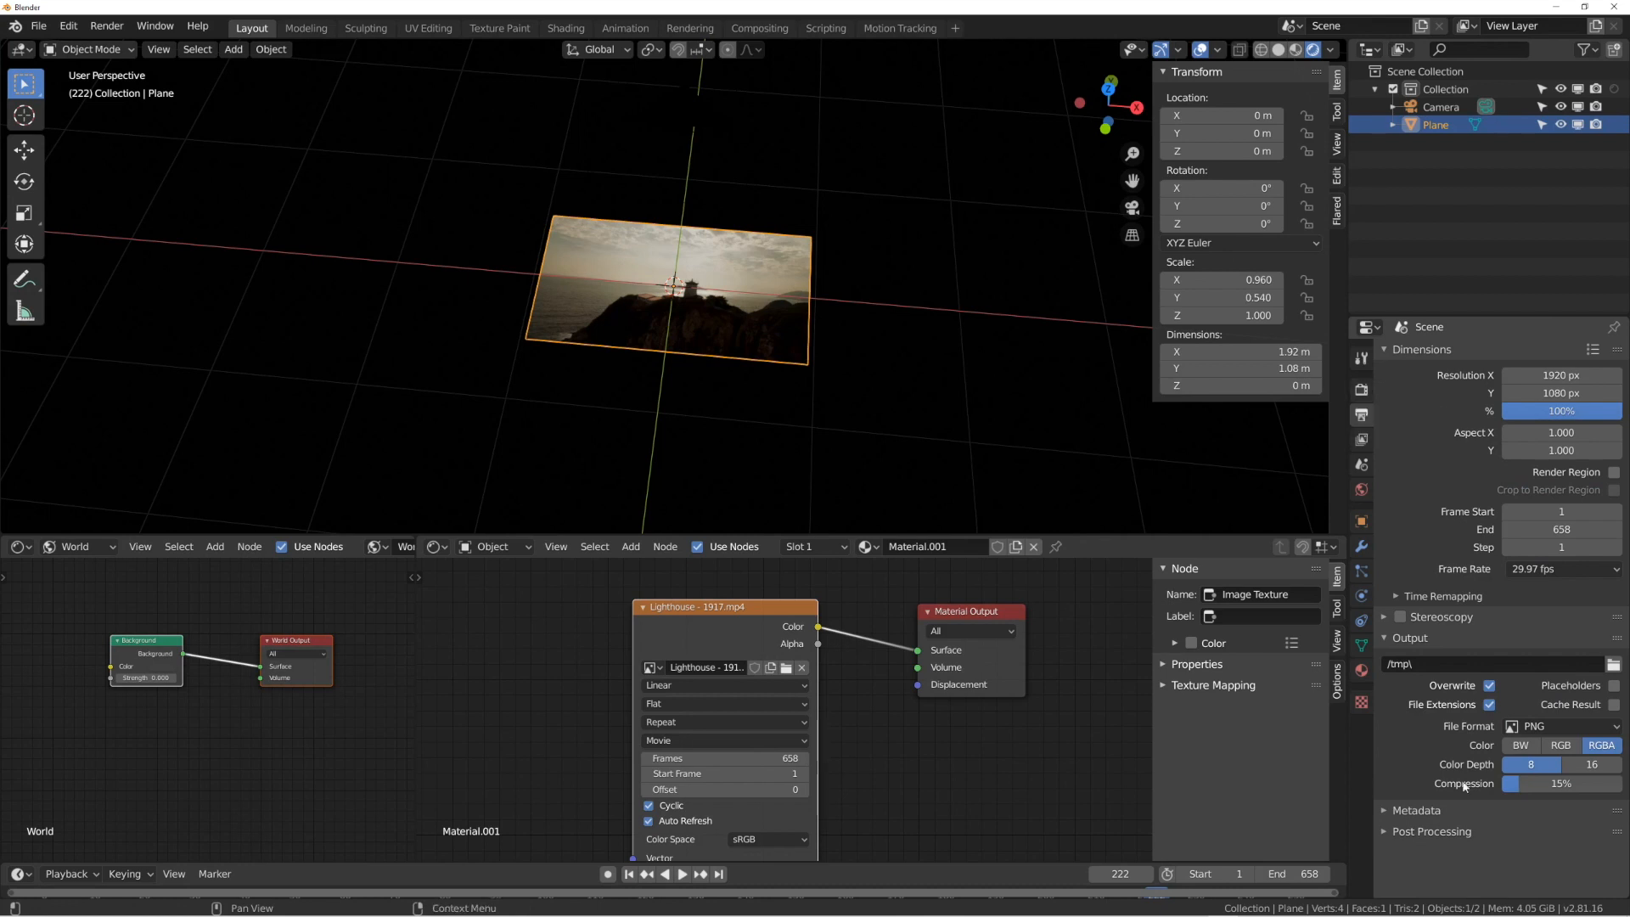
{"action": "left_click", "coordinate": [1361, 389]}
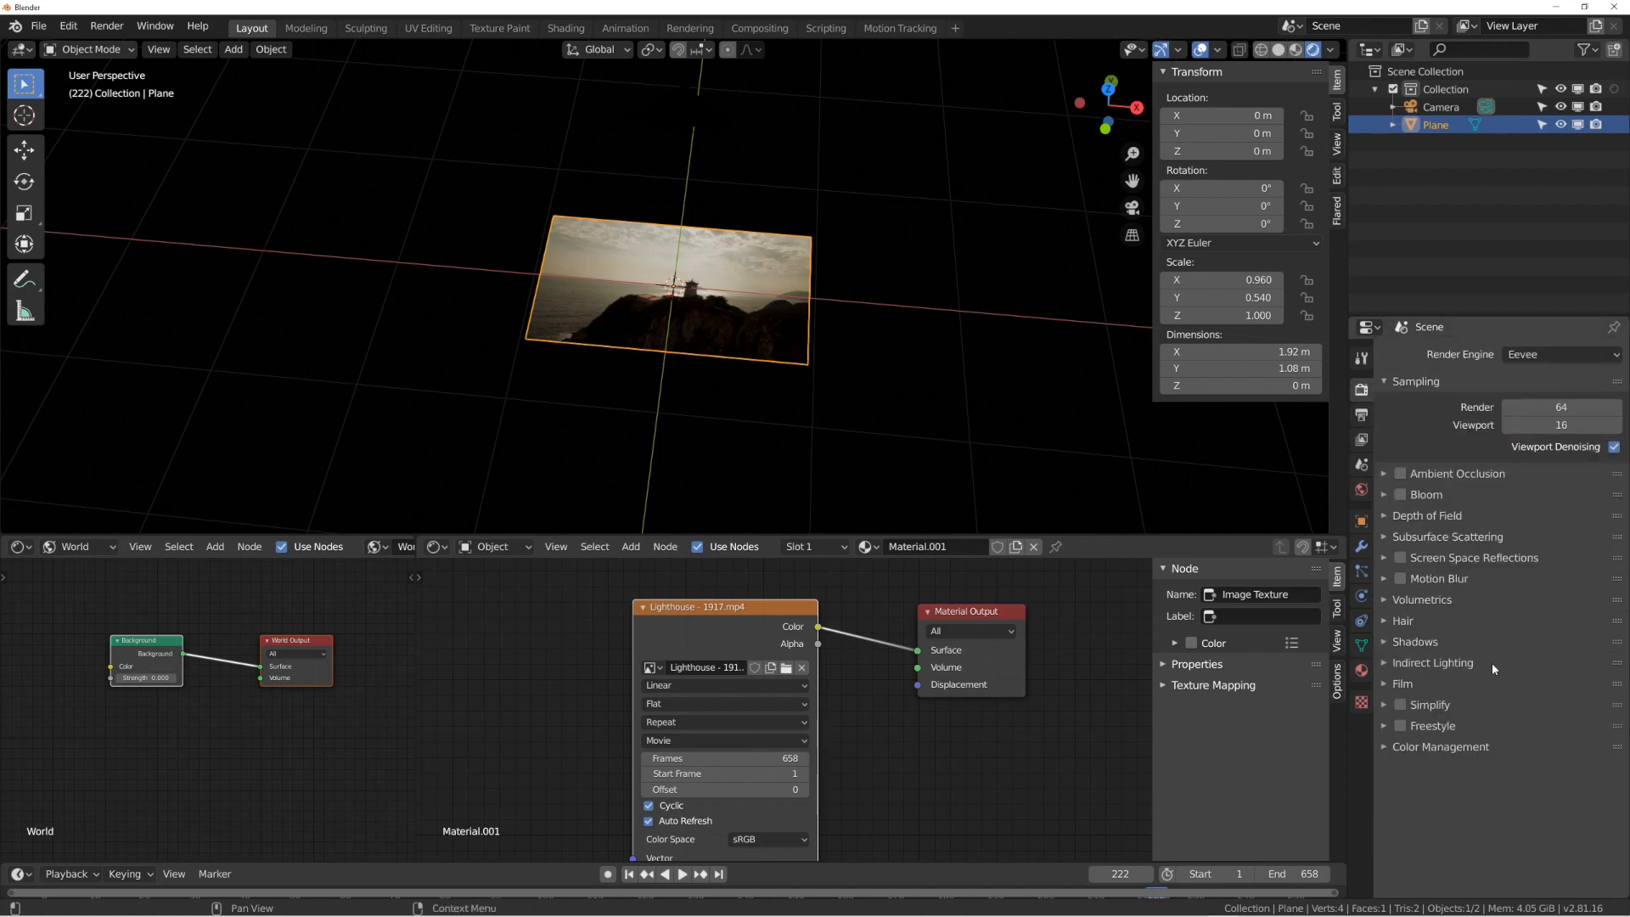
{"action": "left_click", "coordinate": [1435, 749]}
{"action": "scroll", "coordinate": [1490, 772], "scroll_direction": "down", "scroll_amount": 1}
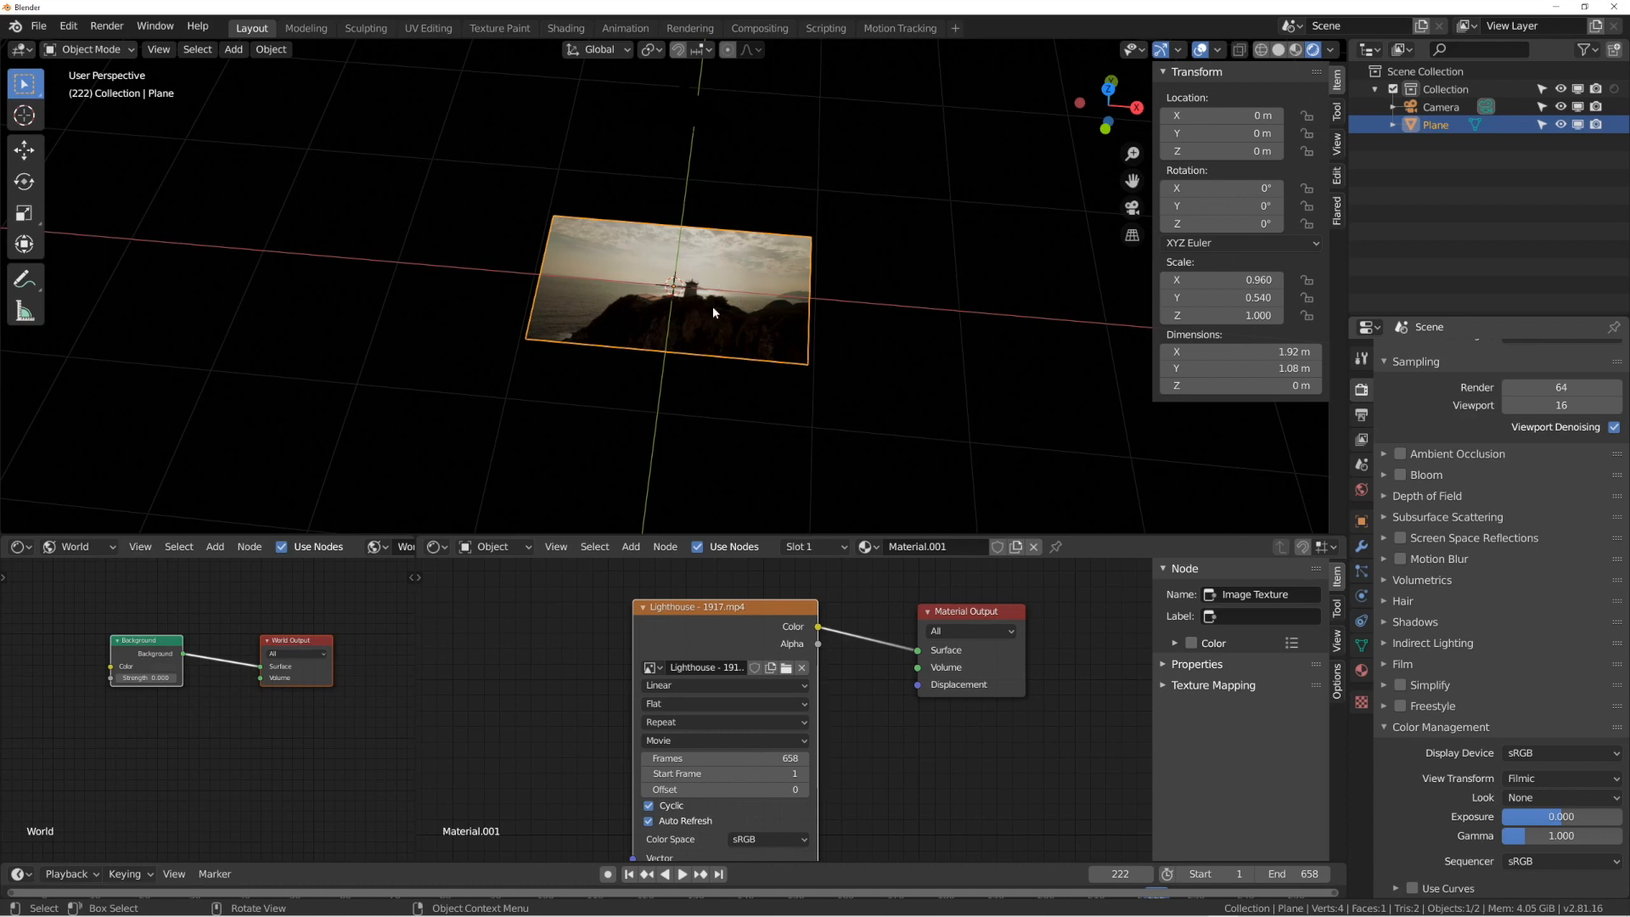
{"action": "left_click", "coordinate": [1535, 777]}
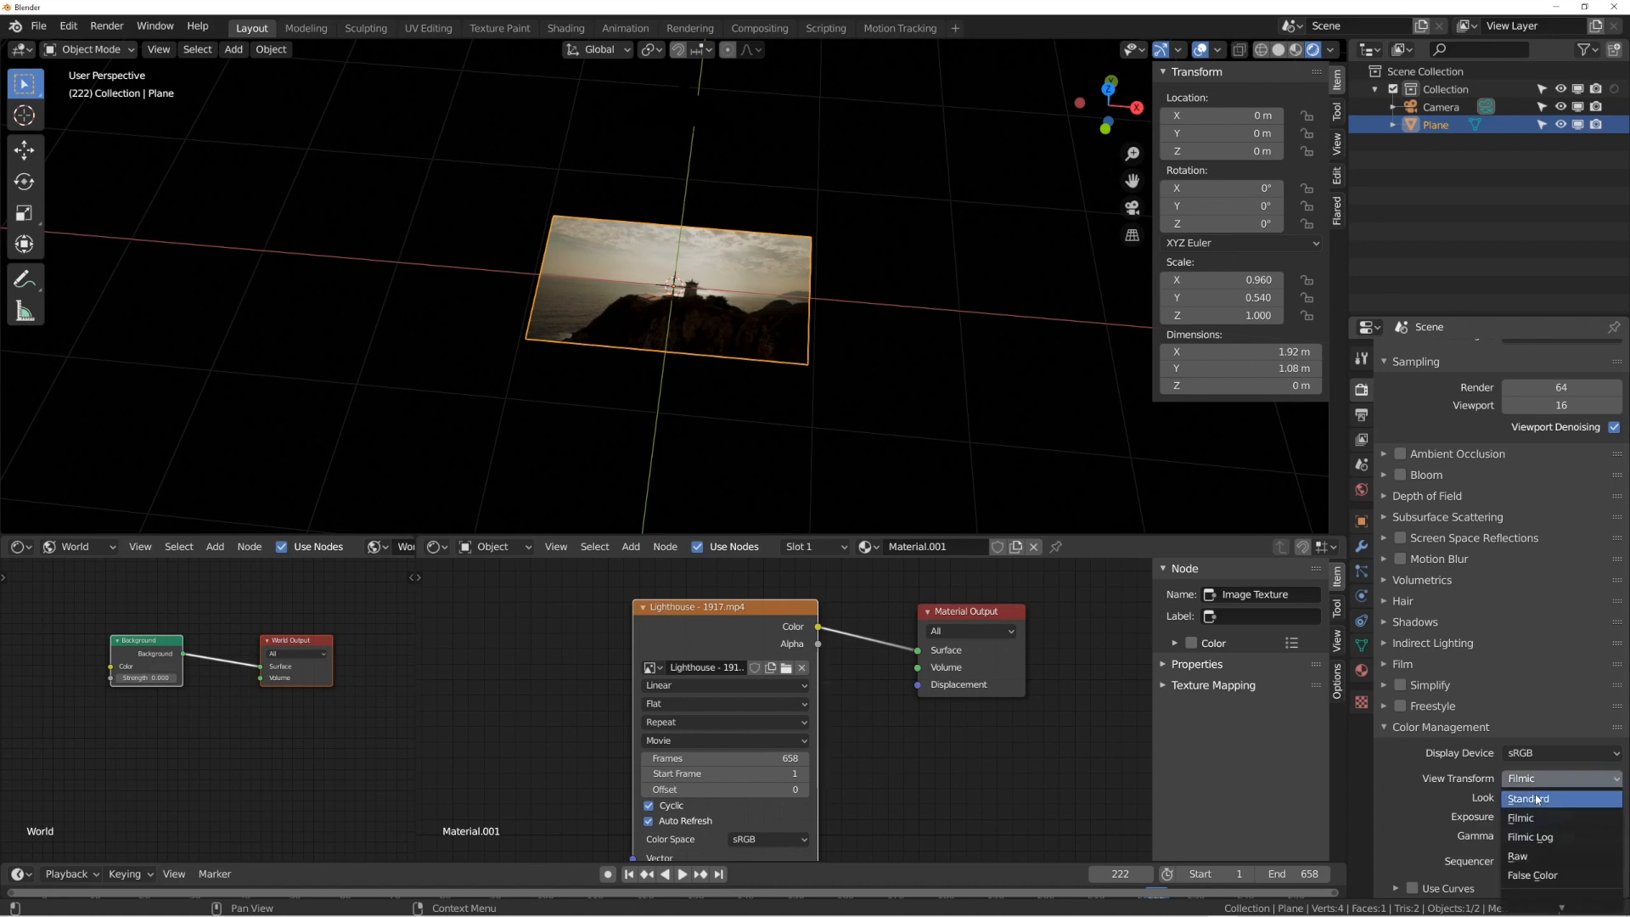
{"action": "left_click", "coordinate": [1537, 798]}
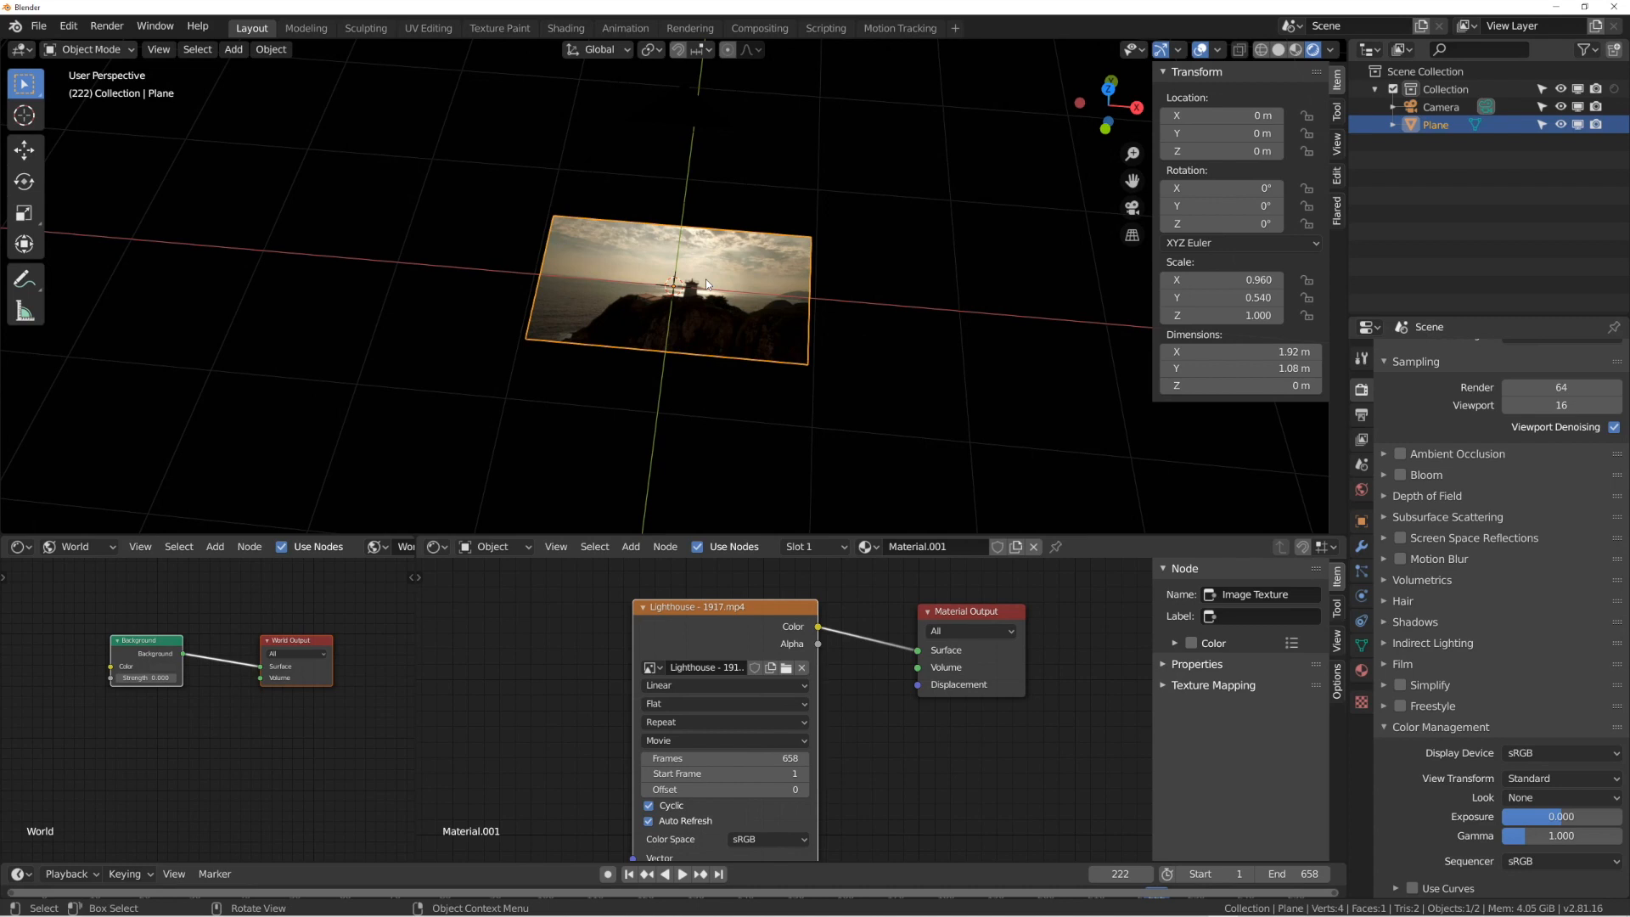
{"action": "key", "text": "KP_0"}
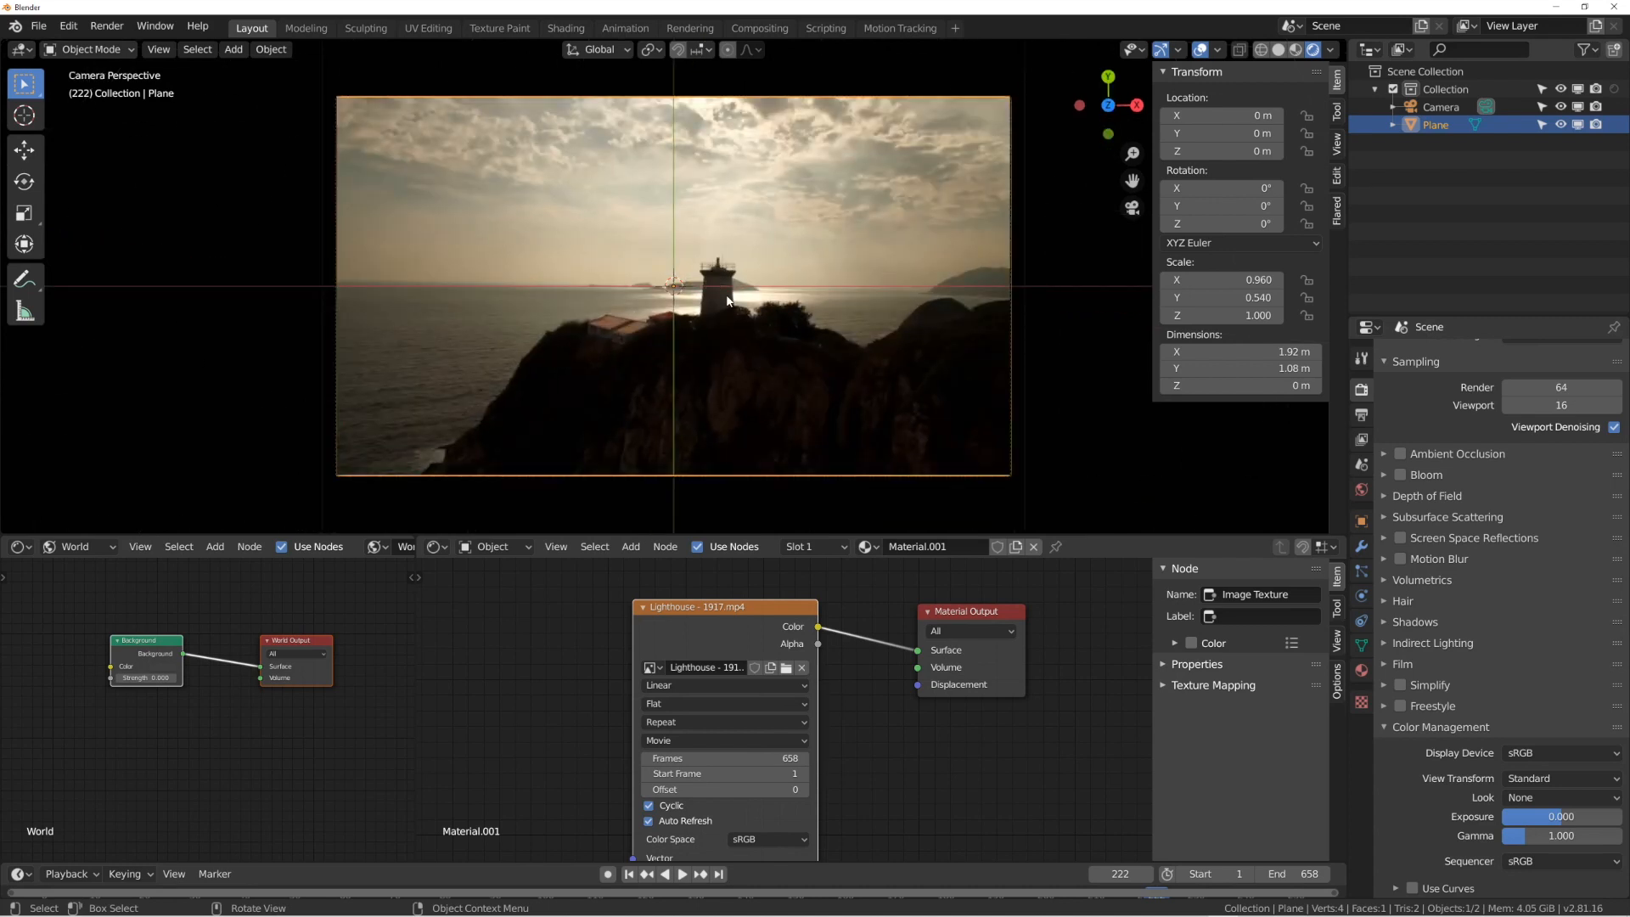
Add a VFX Motion Tracking workspace and load the existing Lighthouse - 1917 clip in its clip editor.
{"action": "left_click", "coordinate": [954, 28]}
{"action": "mouse_move", "coordinate": [976, 113]}
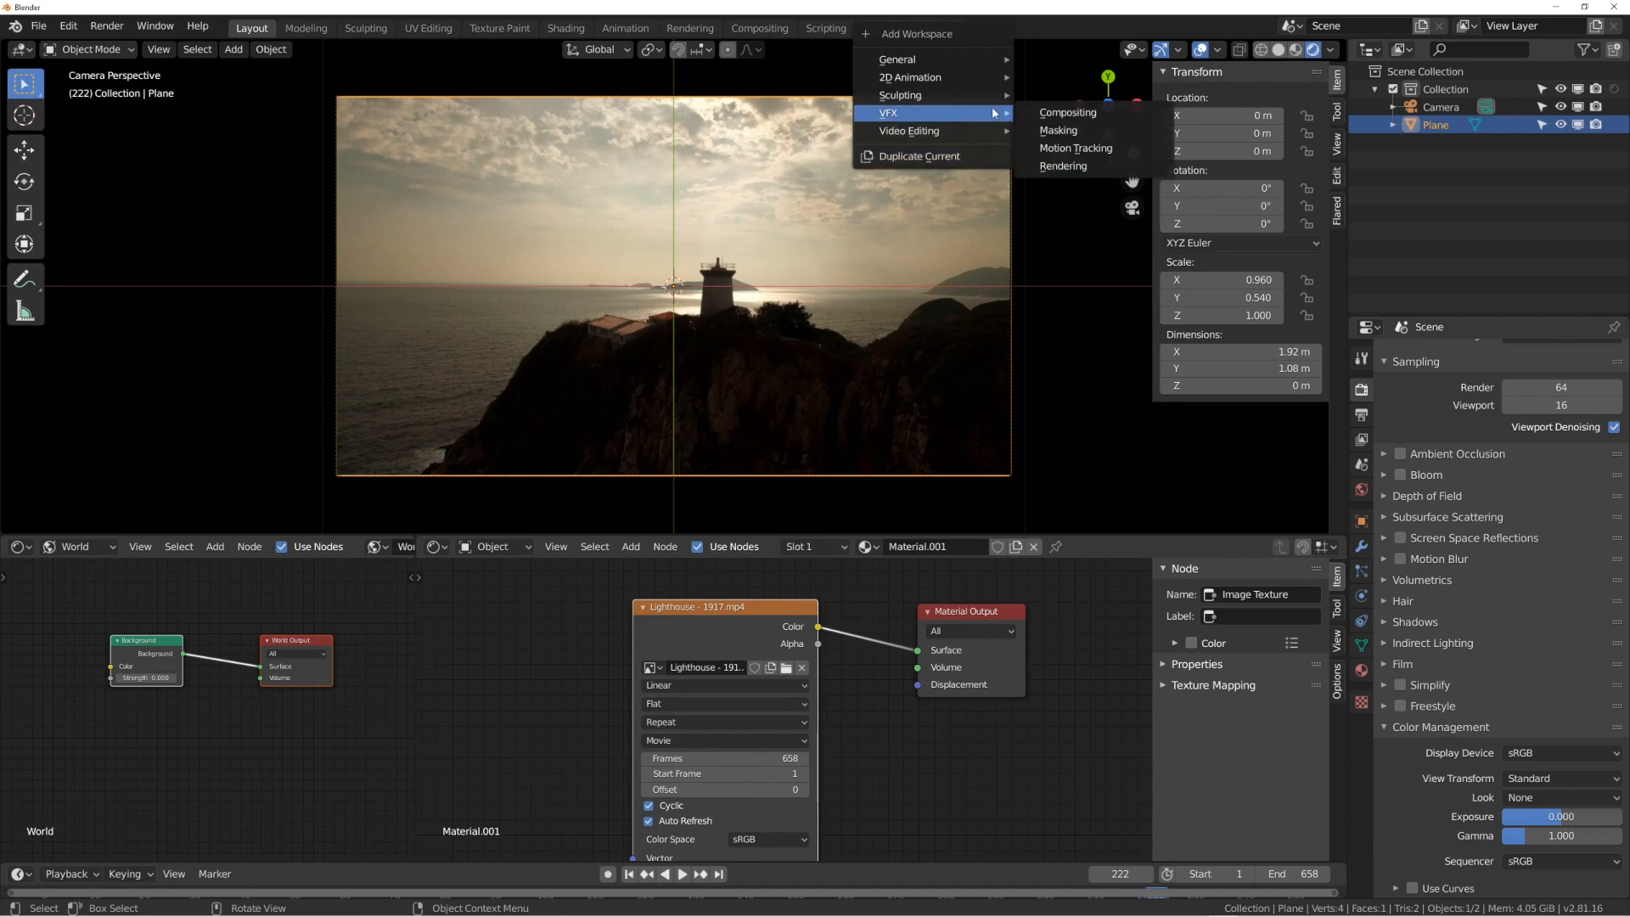
{"action": "left_click", "coordinate": [1062, 149]}
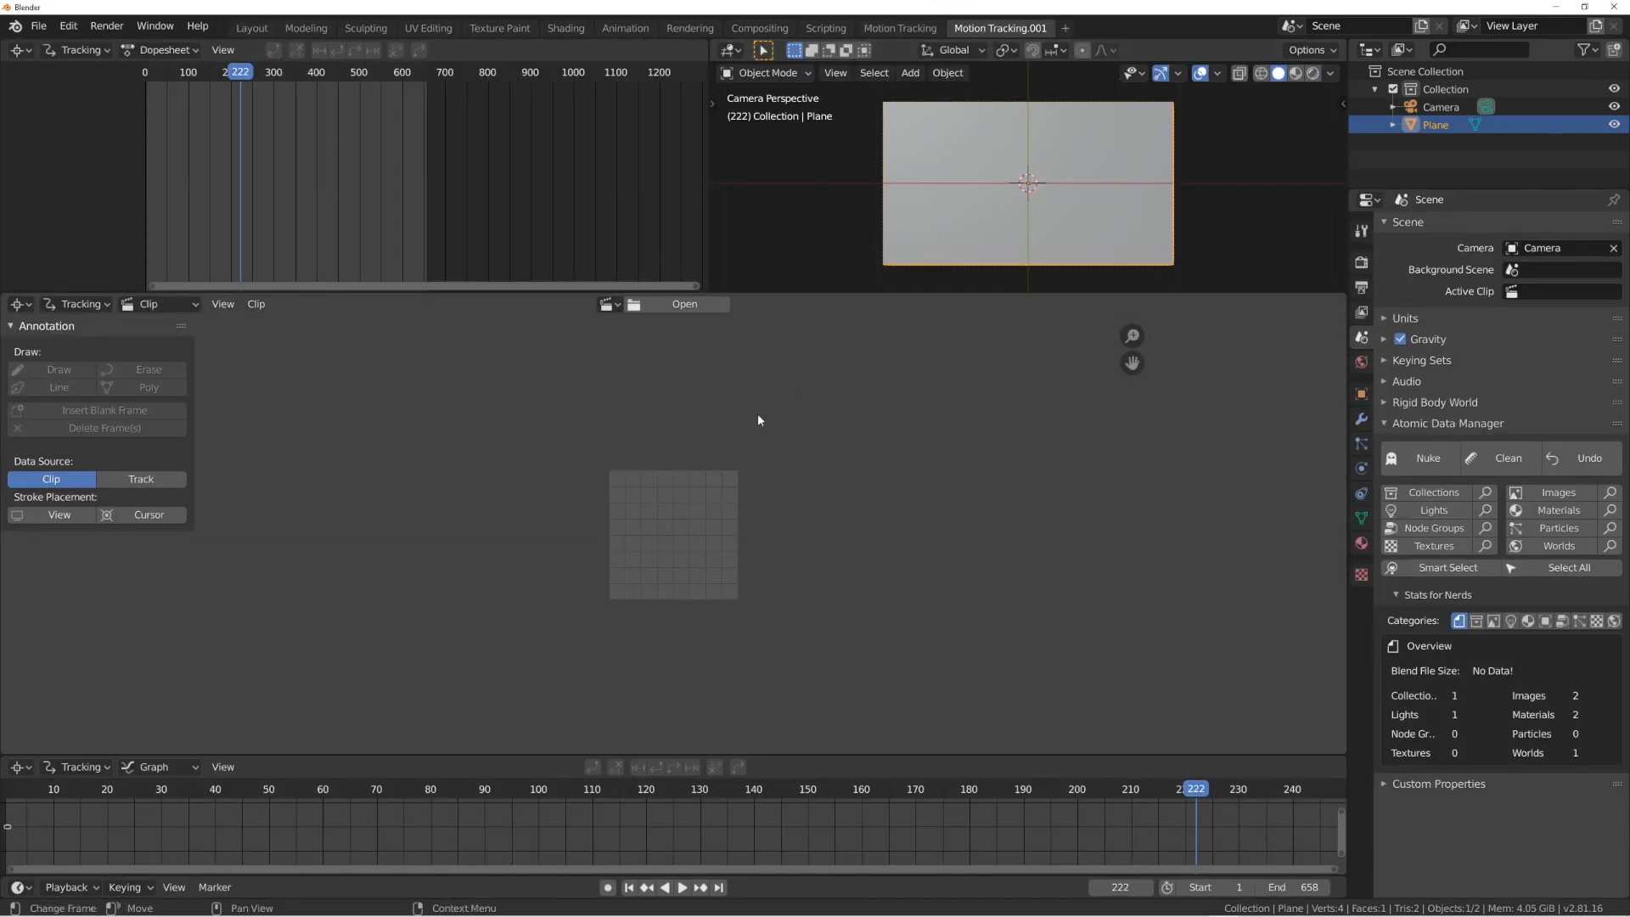
{"action": "left_click", "coordinate": [608, 304]}
{"action": "left_click", "coordinate": [631, 331]}
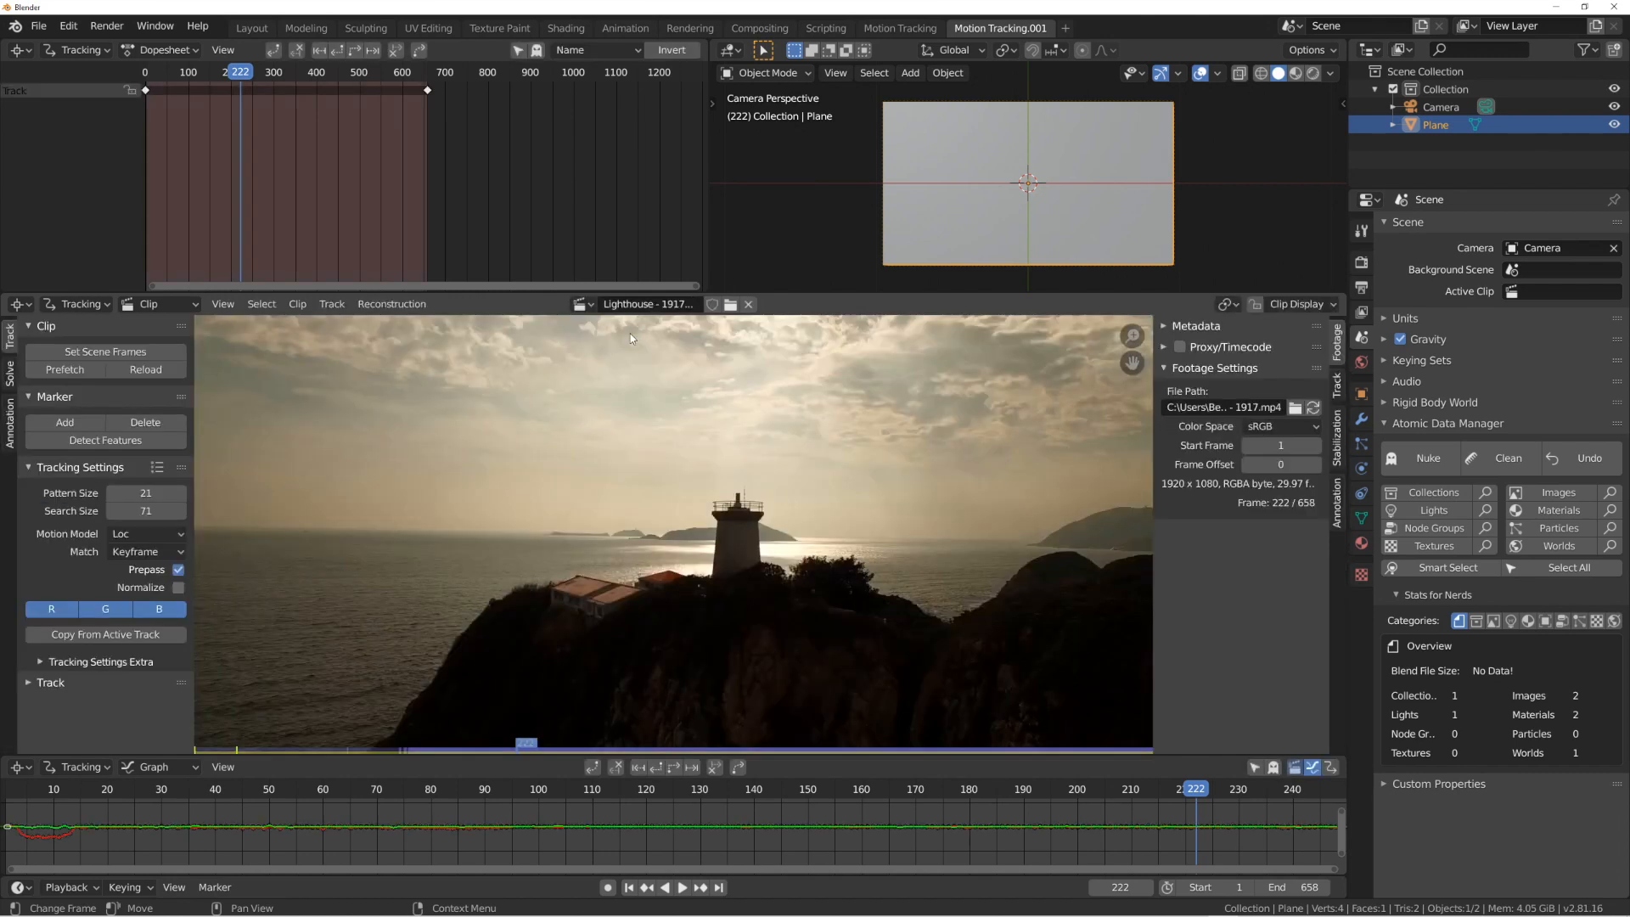
{"action": "scroll", "coordinate": [762, 452], "scroll_direction": "down", "scroll_amount": 3}
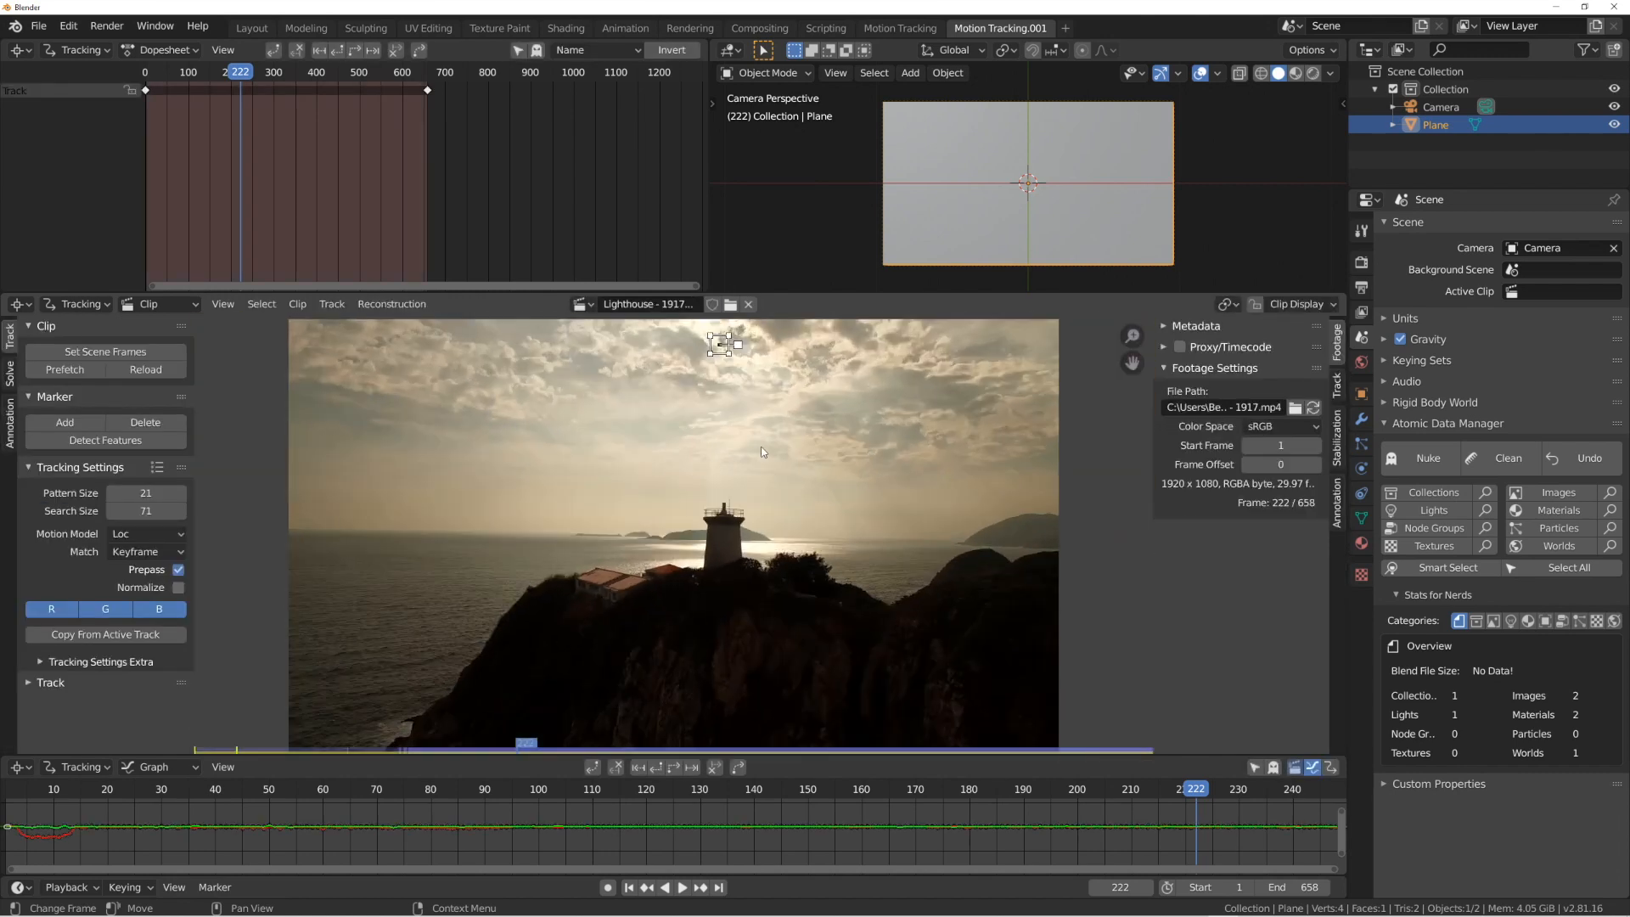
{"action": "left_click", "coordinate": [584, 306]}
{"action": "left_click", "coordinate": [585, 307]}
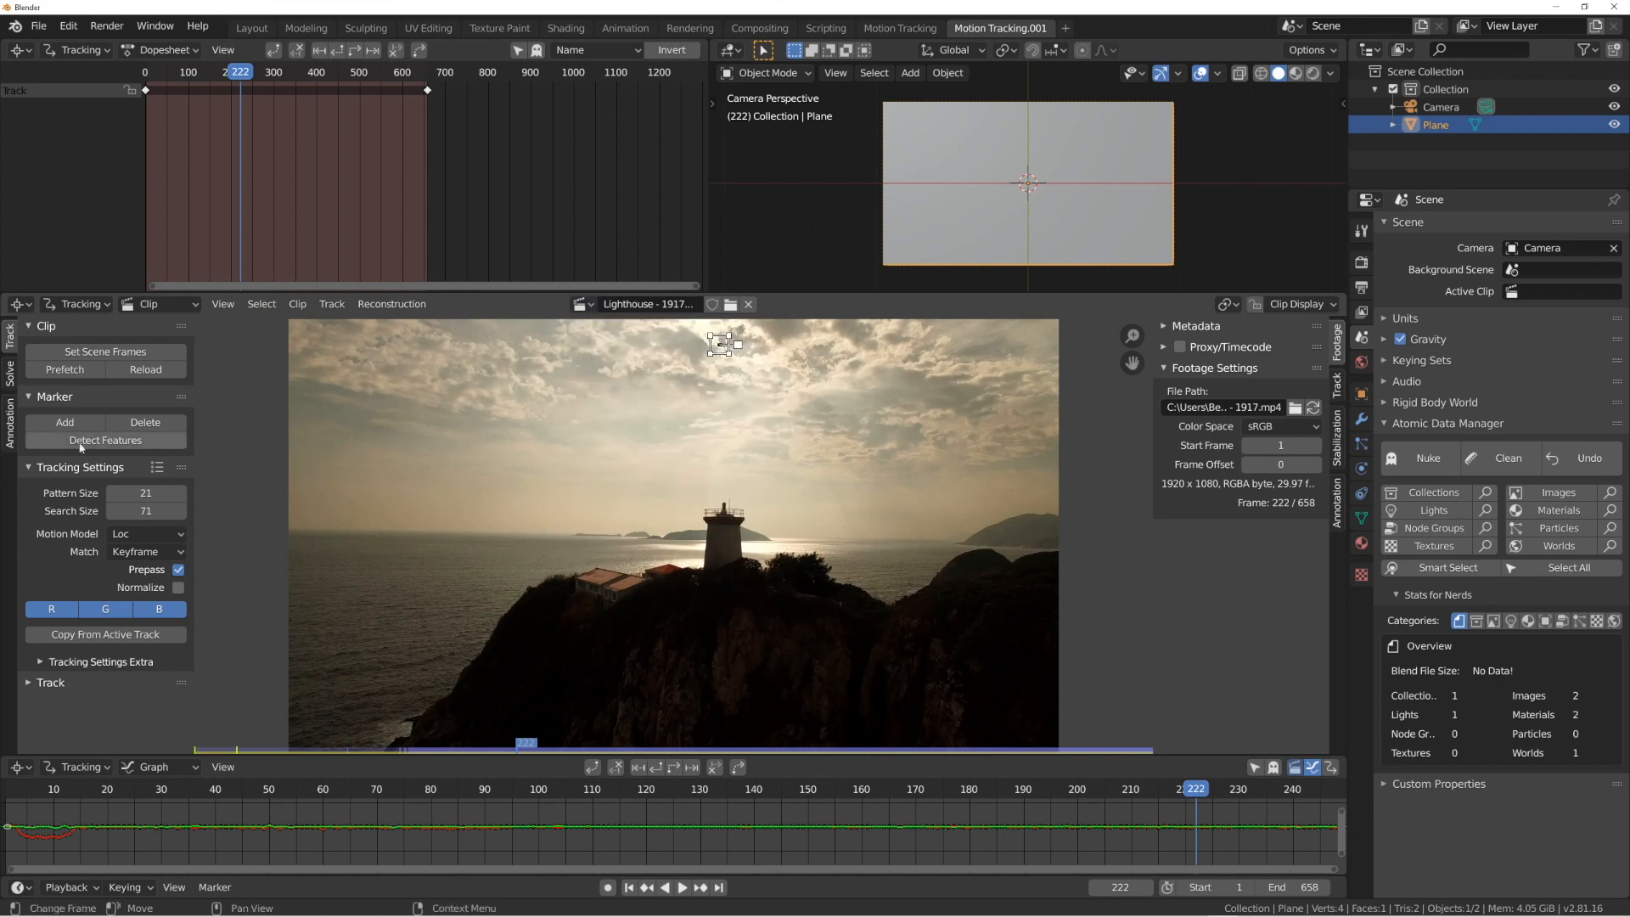
Link an empty to the selected sun track using the Solve geometry tools.
{"action": "left_click", "coordinate": [10, 374]}
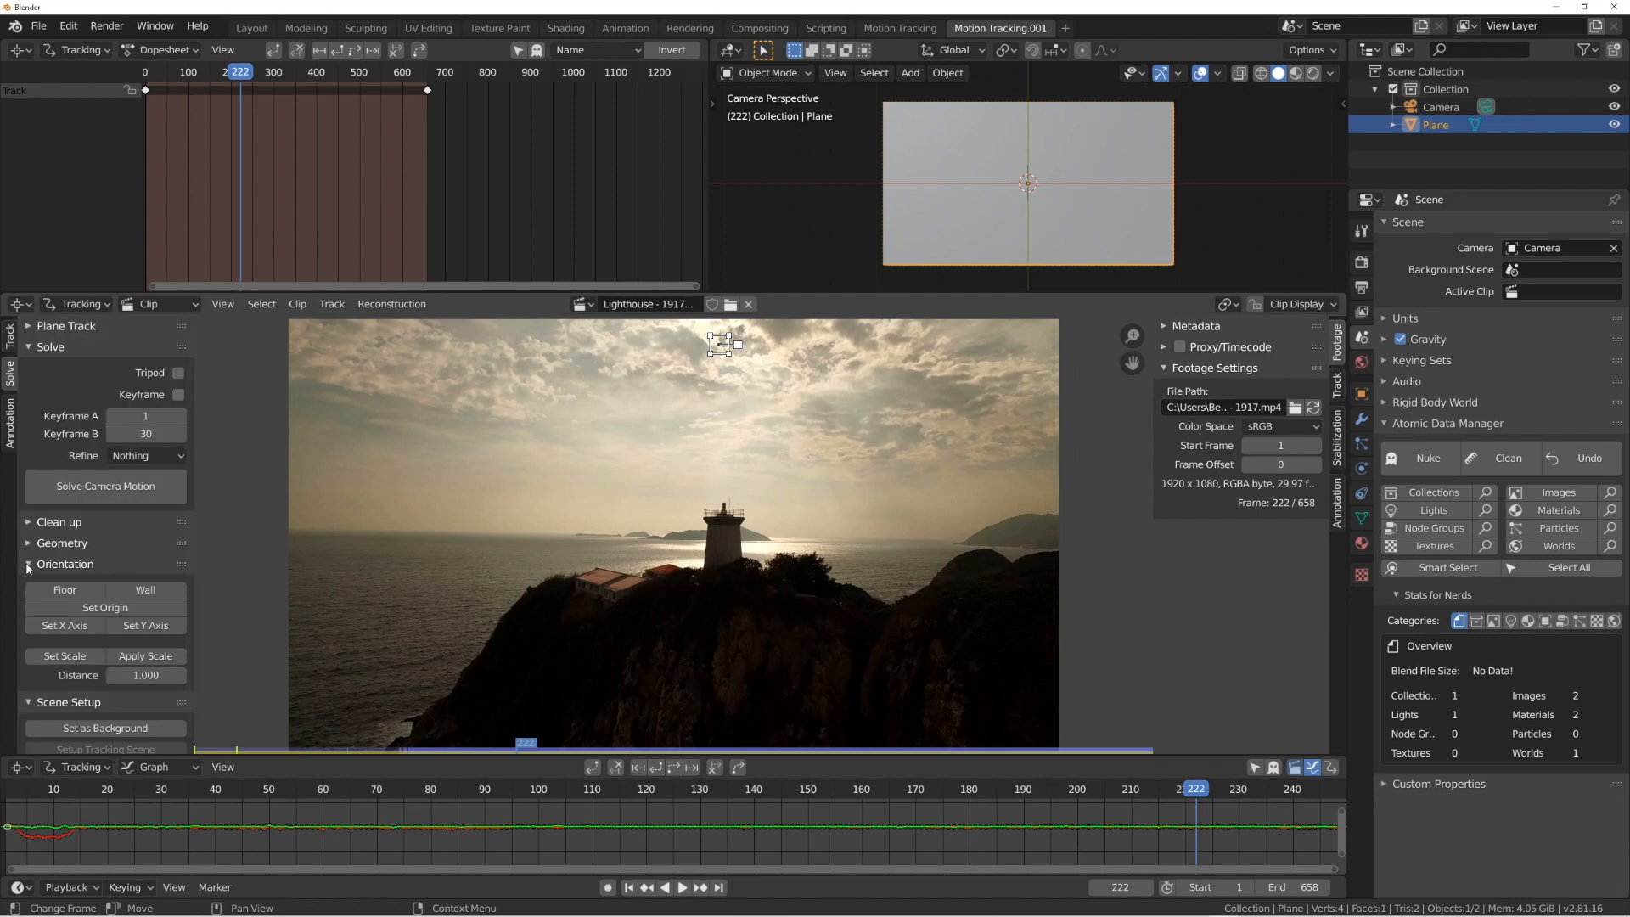
{"action": "scroll", "coordinate": [98, 540], "scroll_direction": "down", "scroll_amount": 1}
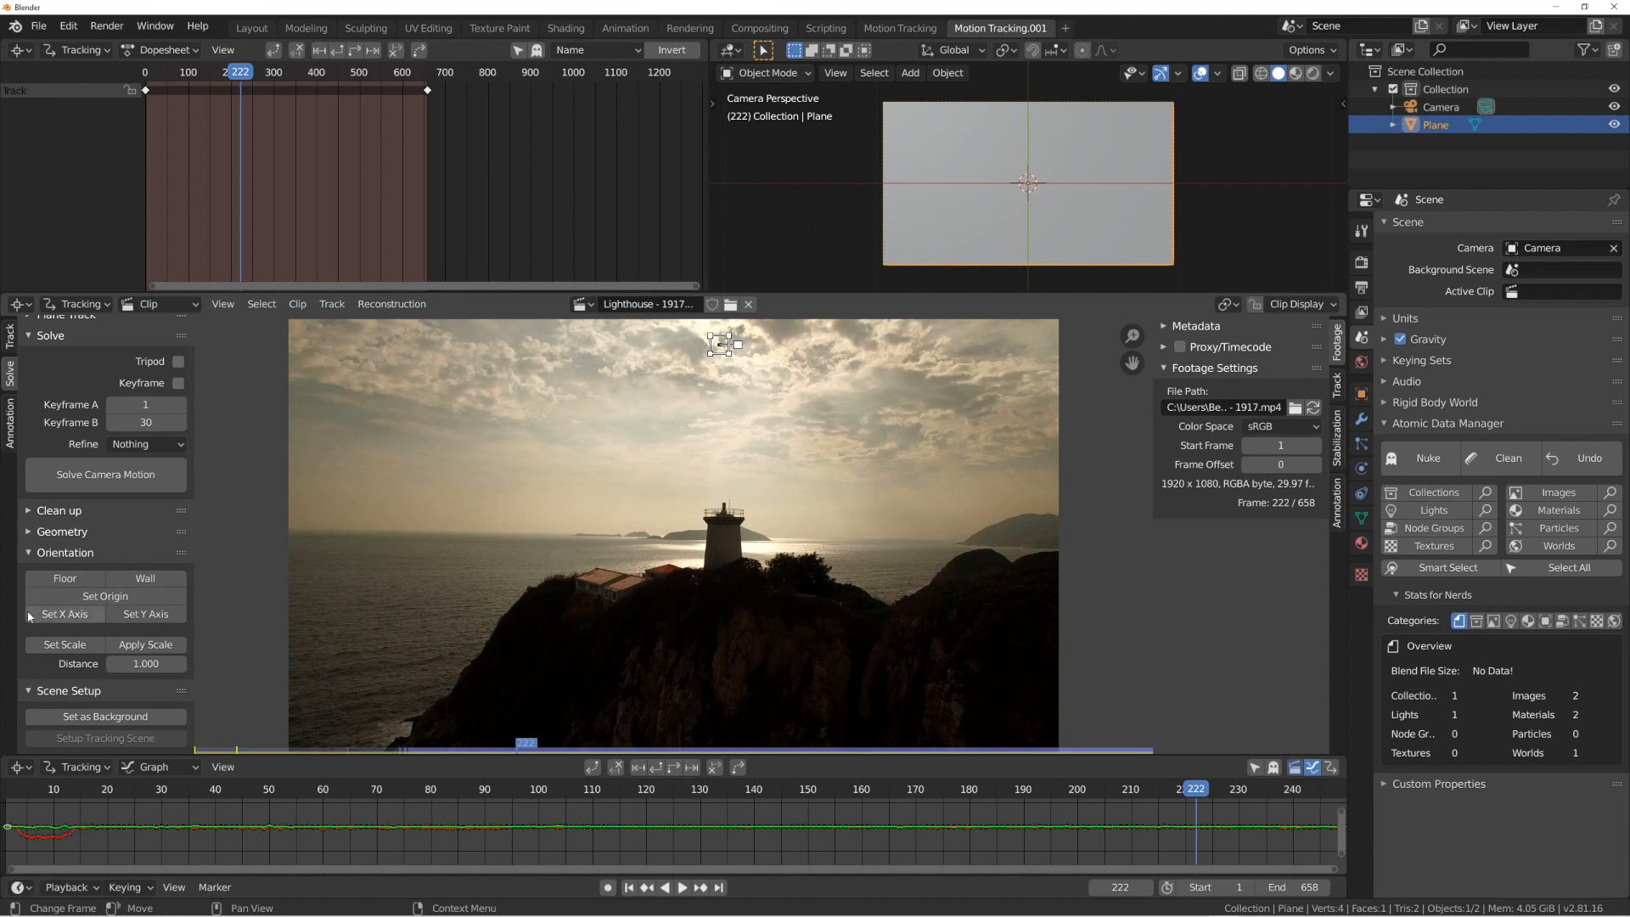
{"action": "left_click", "coordinate": [10, 421]}
{"action": "left_click", "coordinate": [10, 373]}
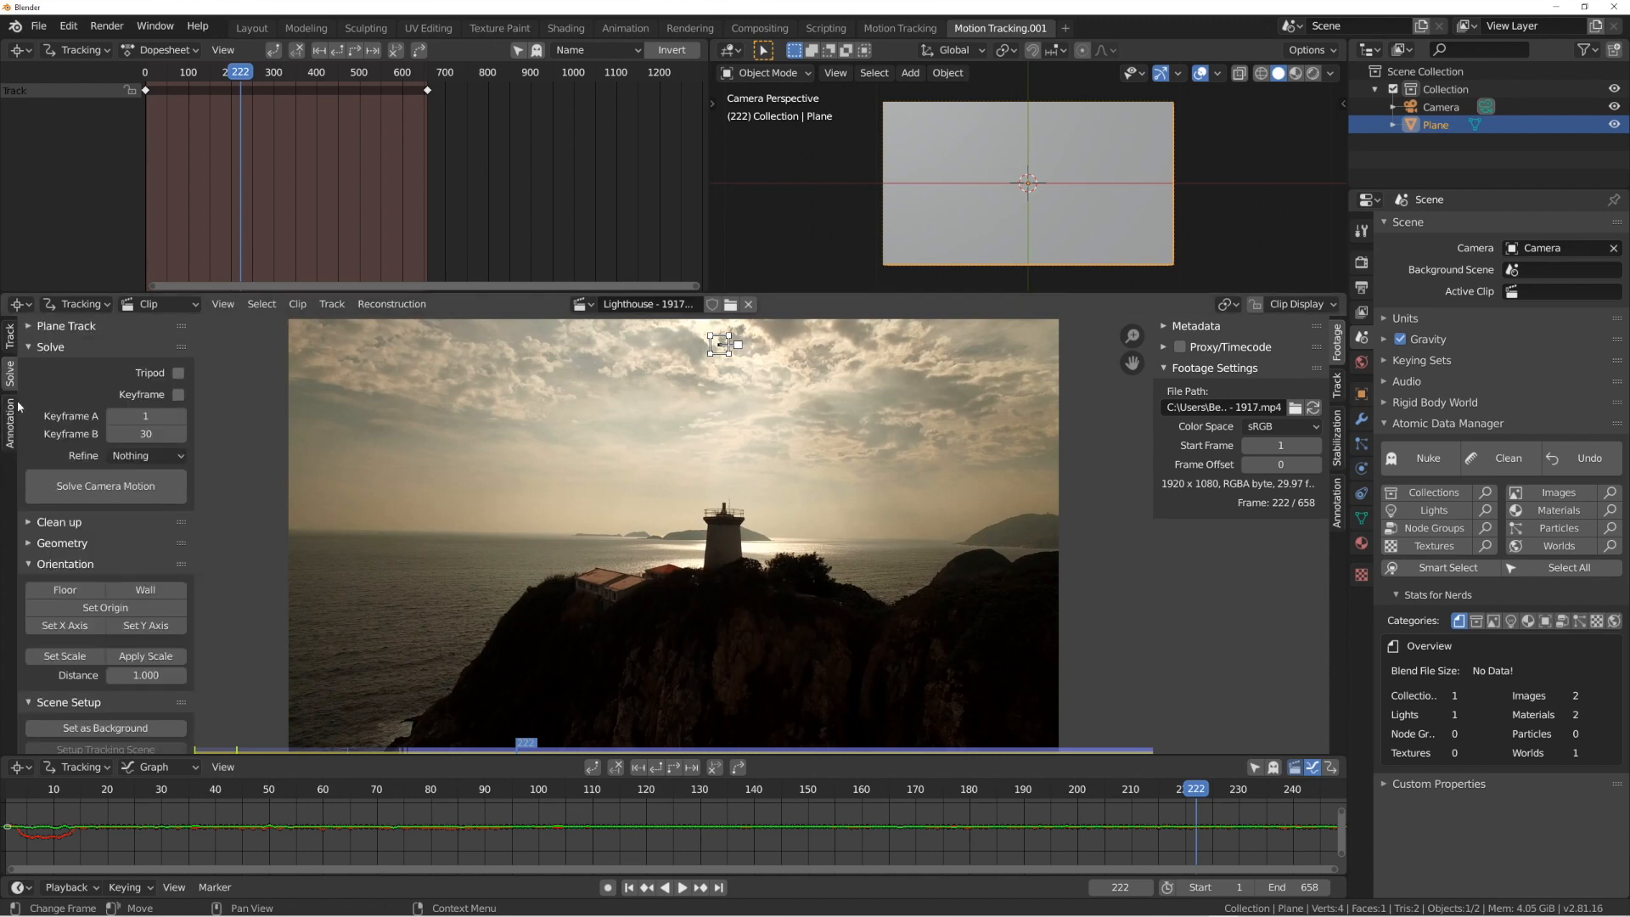
{"action": "left_click", "coordinate": [30, 544]}
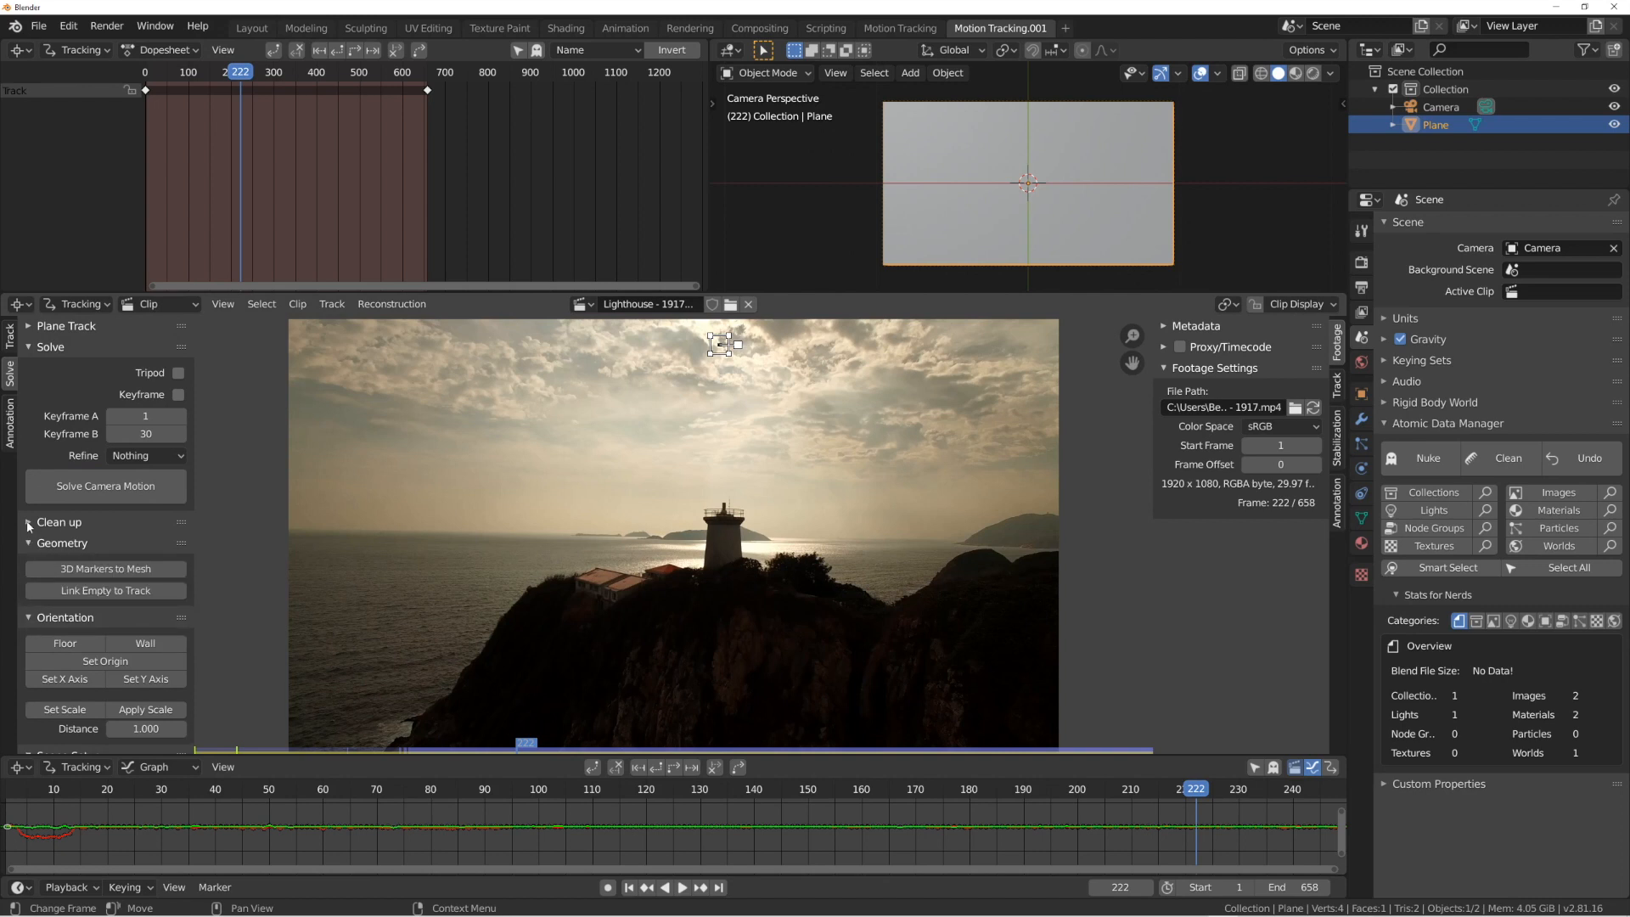
{"action": "left_click", "coordinate": [124, 592]}
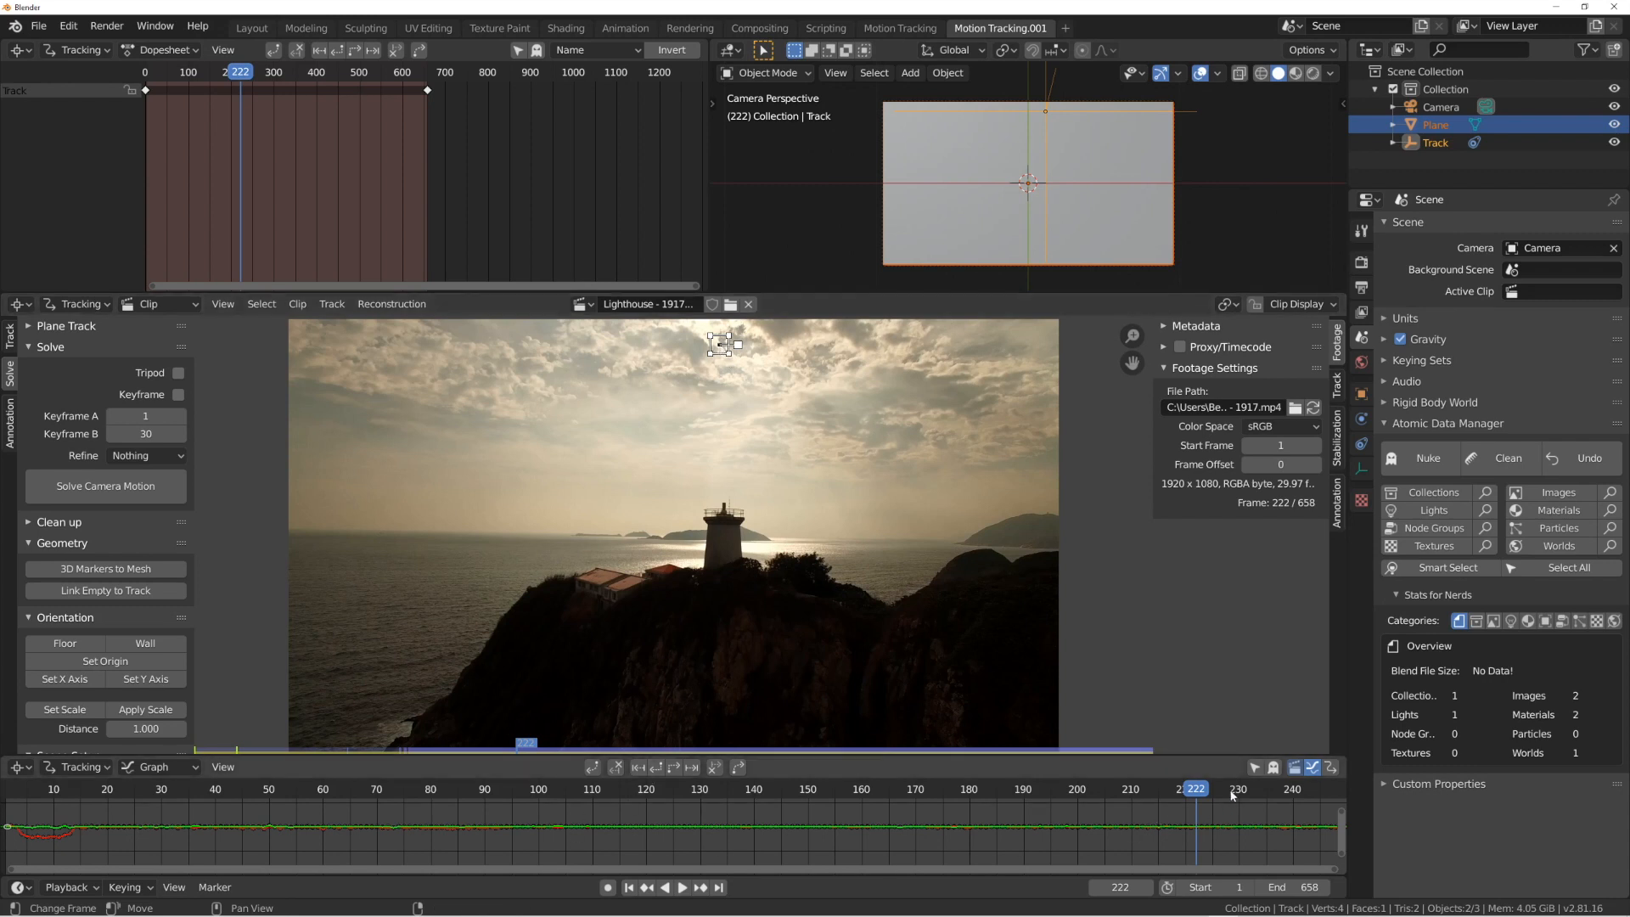
Scrub through the clip's frames to examine whether the linked empty follows the track.
{"action": "left_click", "coordinate": [791, 789]}
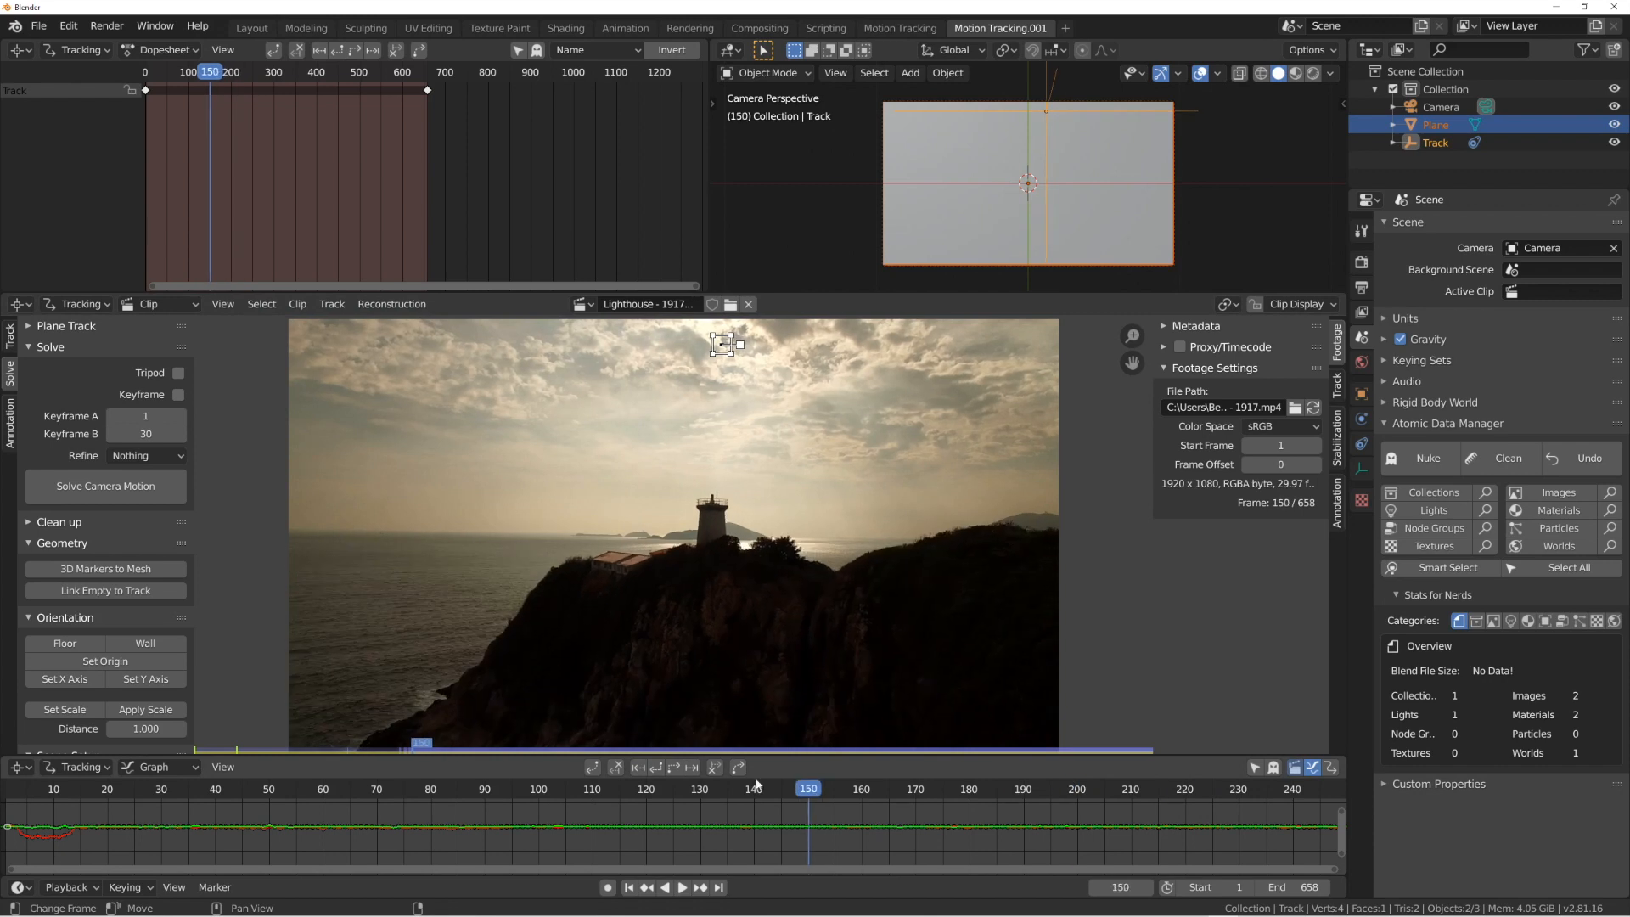
{"action": "left_click", "coordinate": [306, 789]}
{"action": "key", "text": "Left"}
{"action": "key", "text": "Left"}
{"action": "key", "text": "Left"}
{"action": "left_click_drag", "start_coordinate": [1105, 792], "coordinate": [1289, 804]}
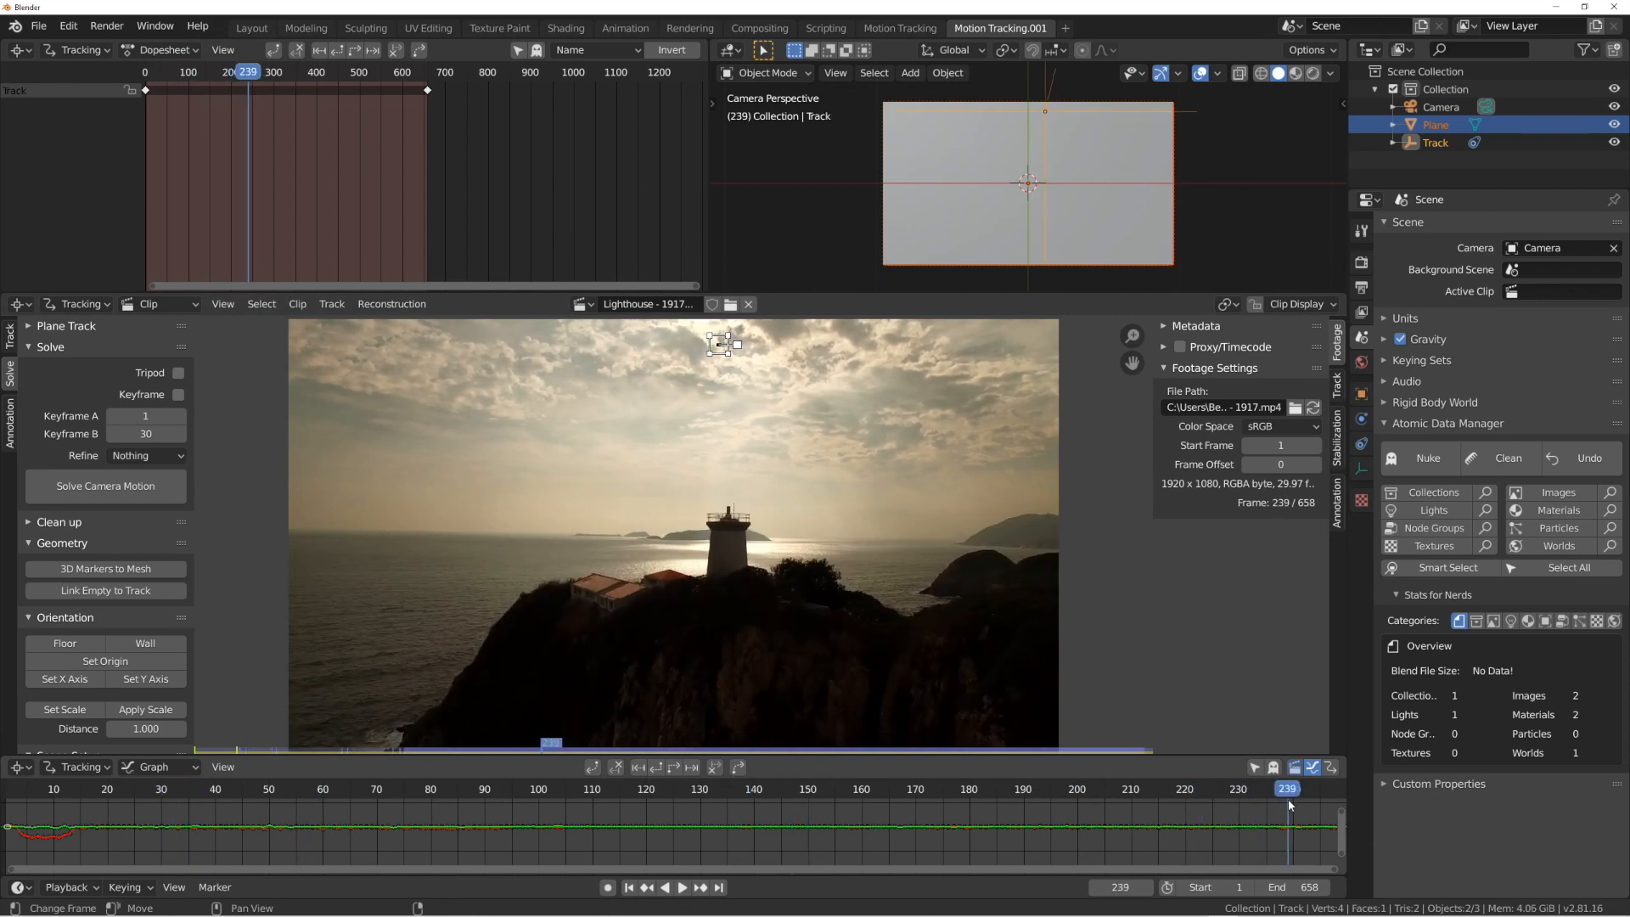
{"action": "scroll", "coordinate": [1289, 803], "scroll_direction": "down", "scroll_amount": 9}
{"action": "left_click_drag", "start_coordinate": [944, 791], "coordinate": [978, 794]}
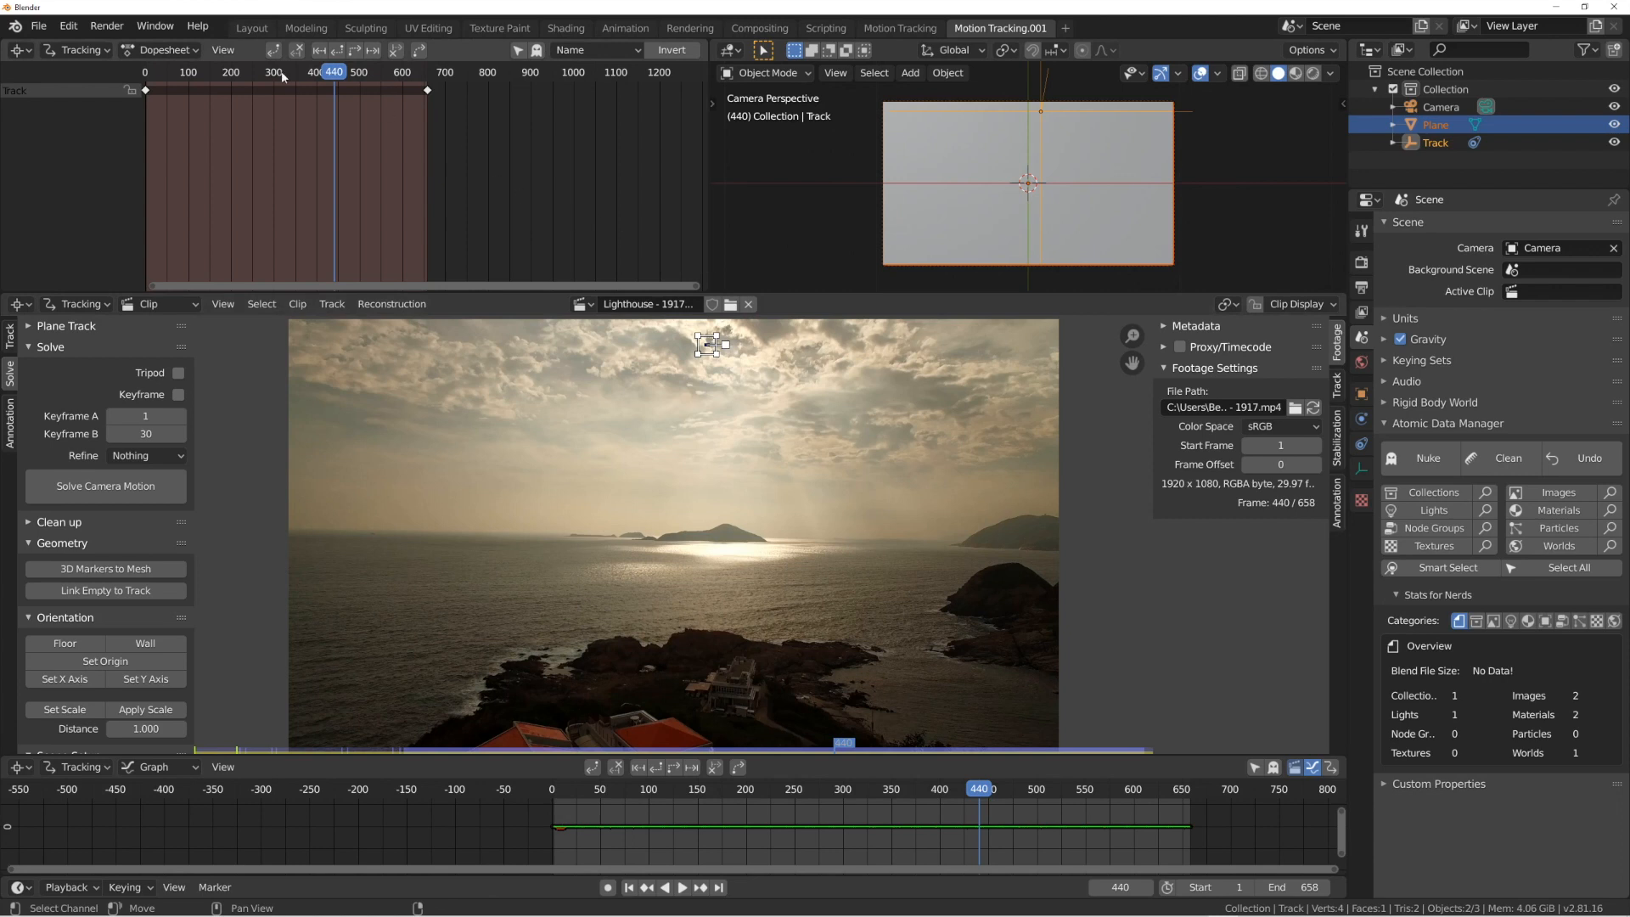
Return to the Layout workspace and select only the Track empty.
{"action": "left_click", "coordinate": [251, 28]}
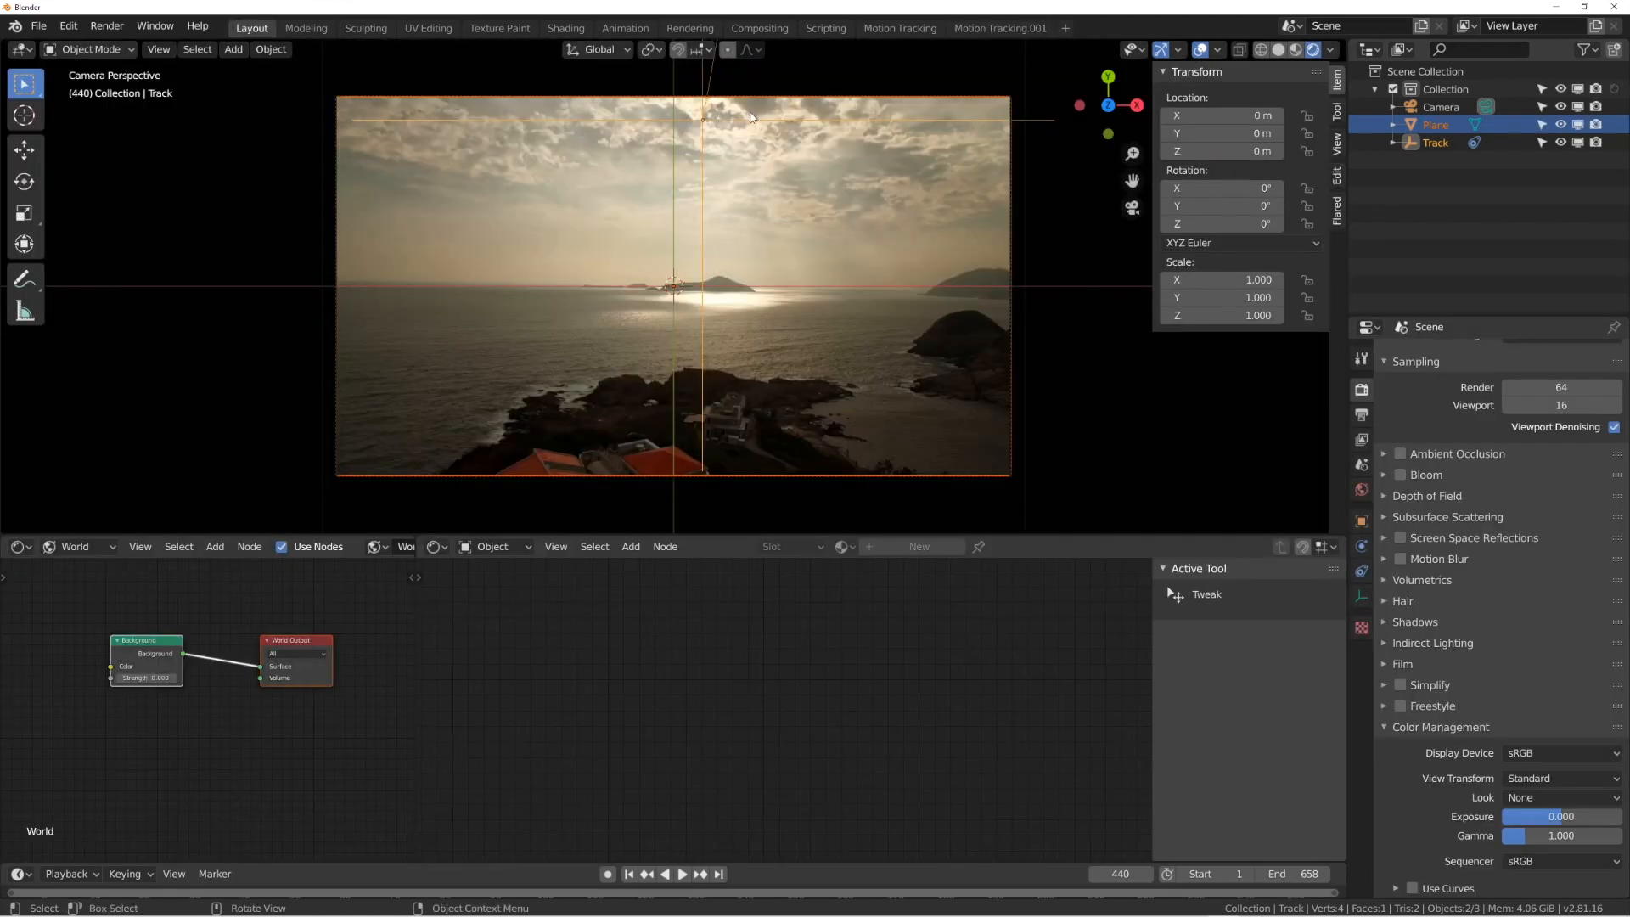
{"action": "left_click", "coordinate": [1430, 143]}
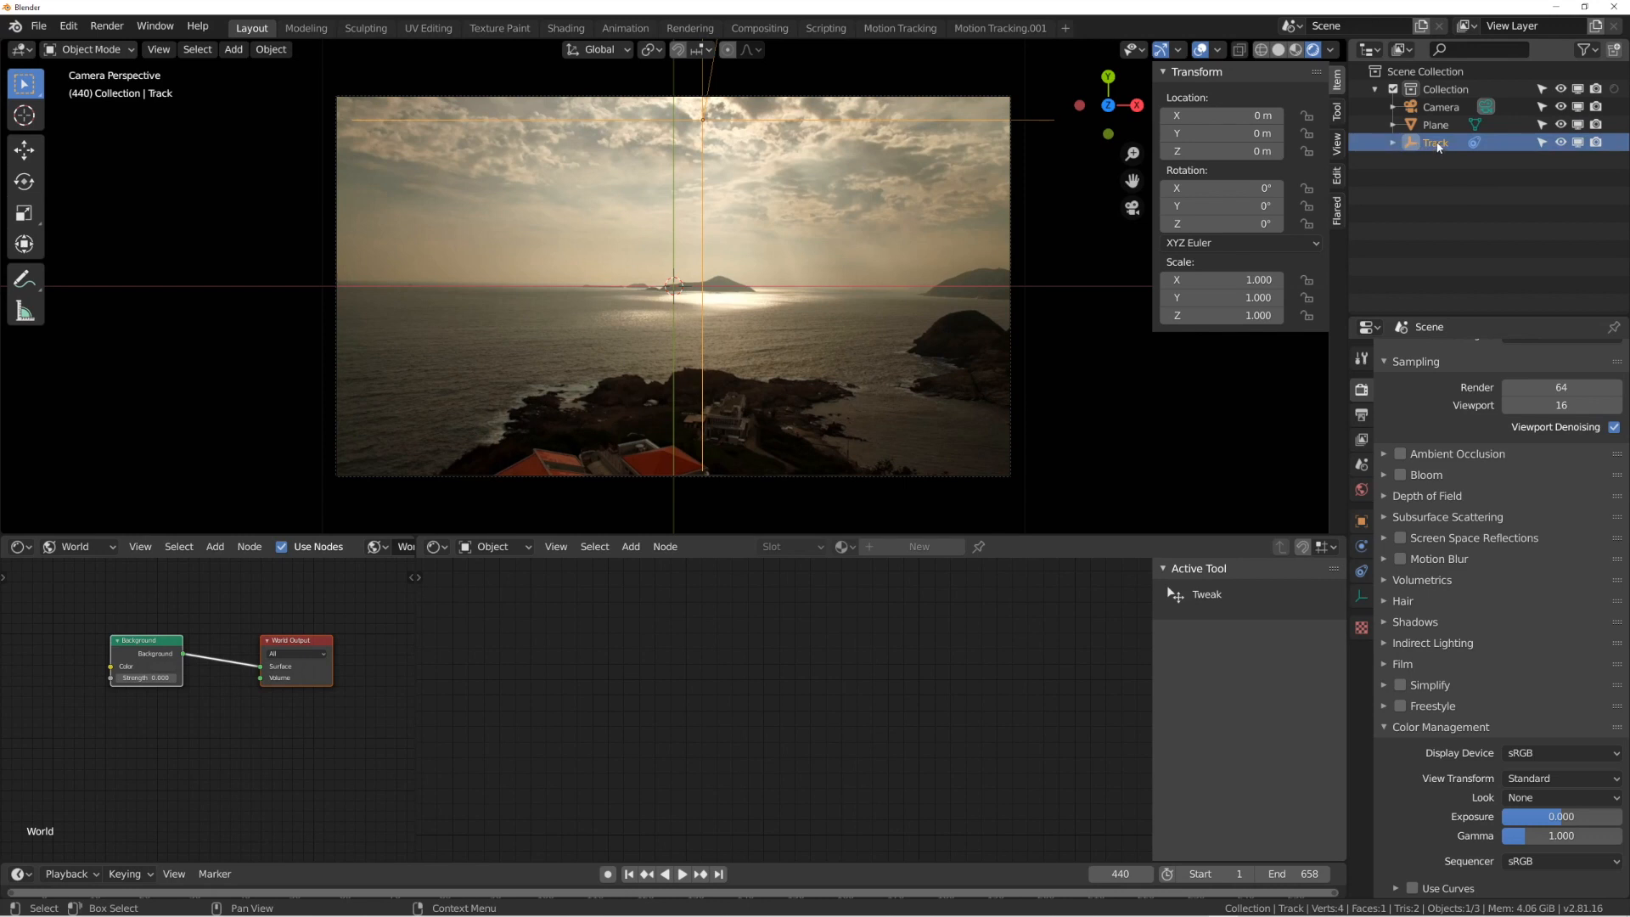
{"action": "left_click", "coordinate": [1393, 142]}
{"action": "left_click", "coordinate": [1393, 143]}
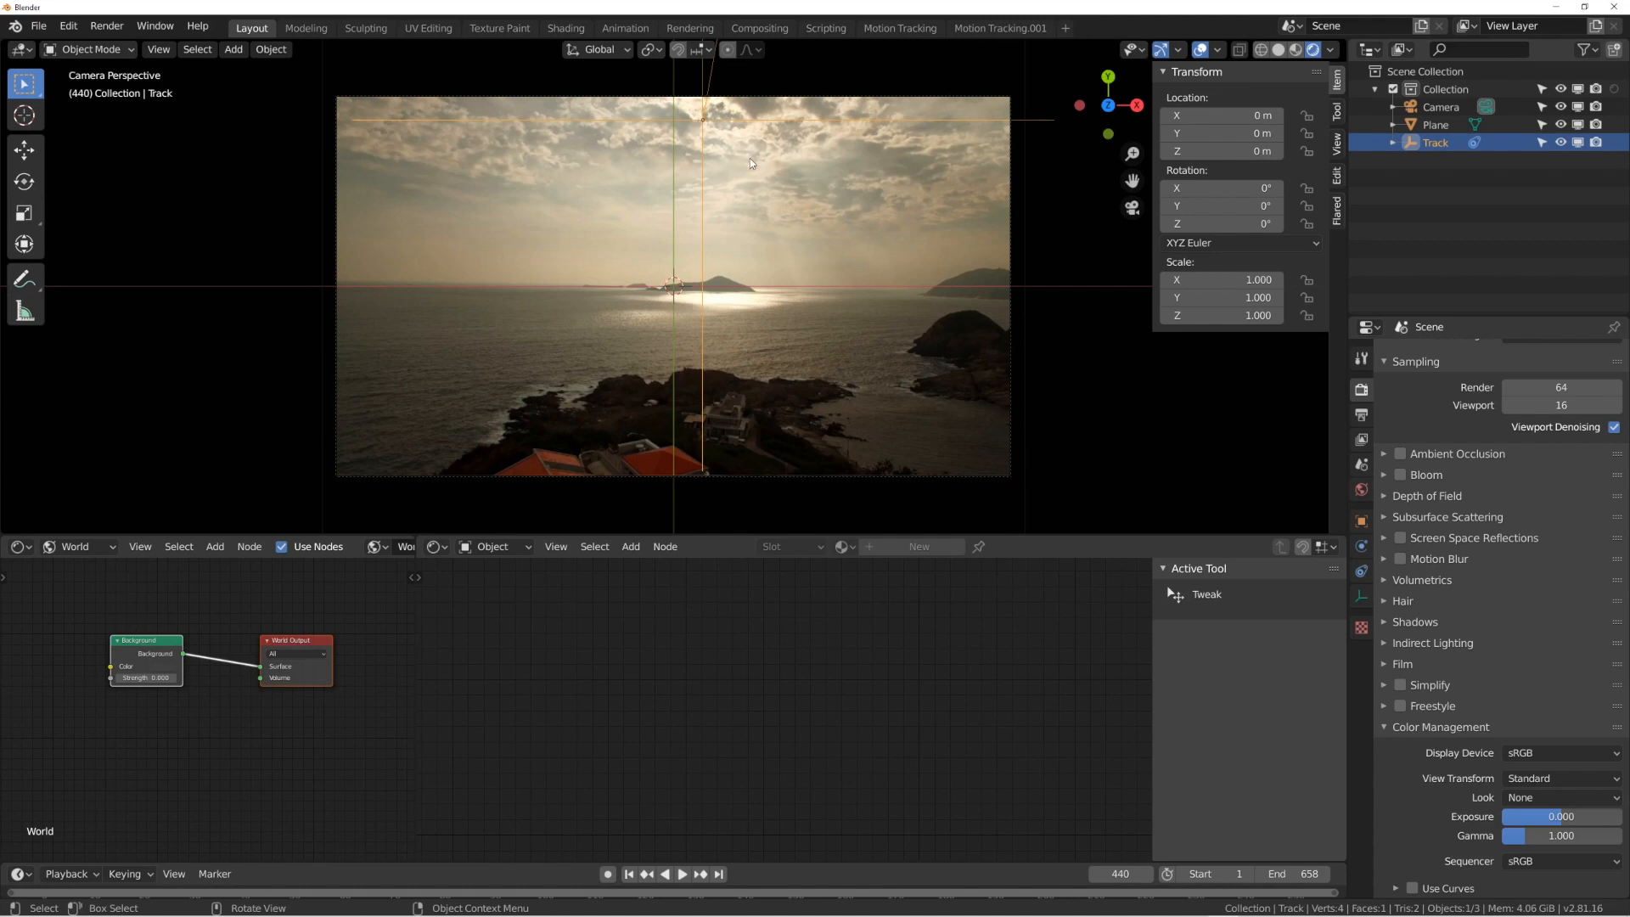
Add a Plain Axes empty and move it over the sun area in the sky, at about X 0.185 m, Y 0.372 m.
{"action": "left_click", "coordinate": [232, 49]}
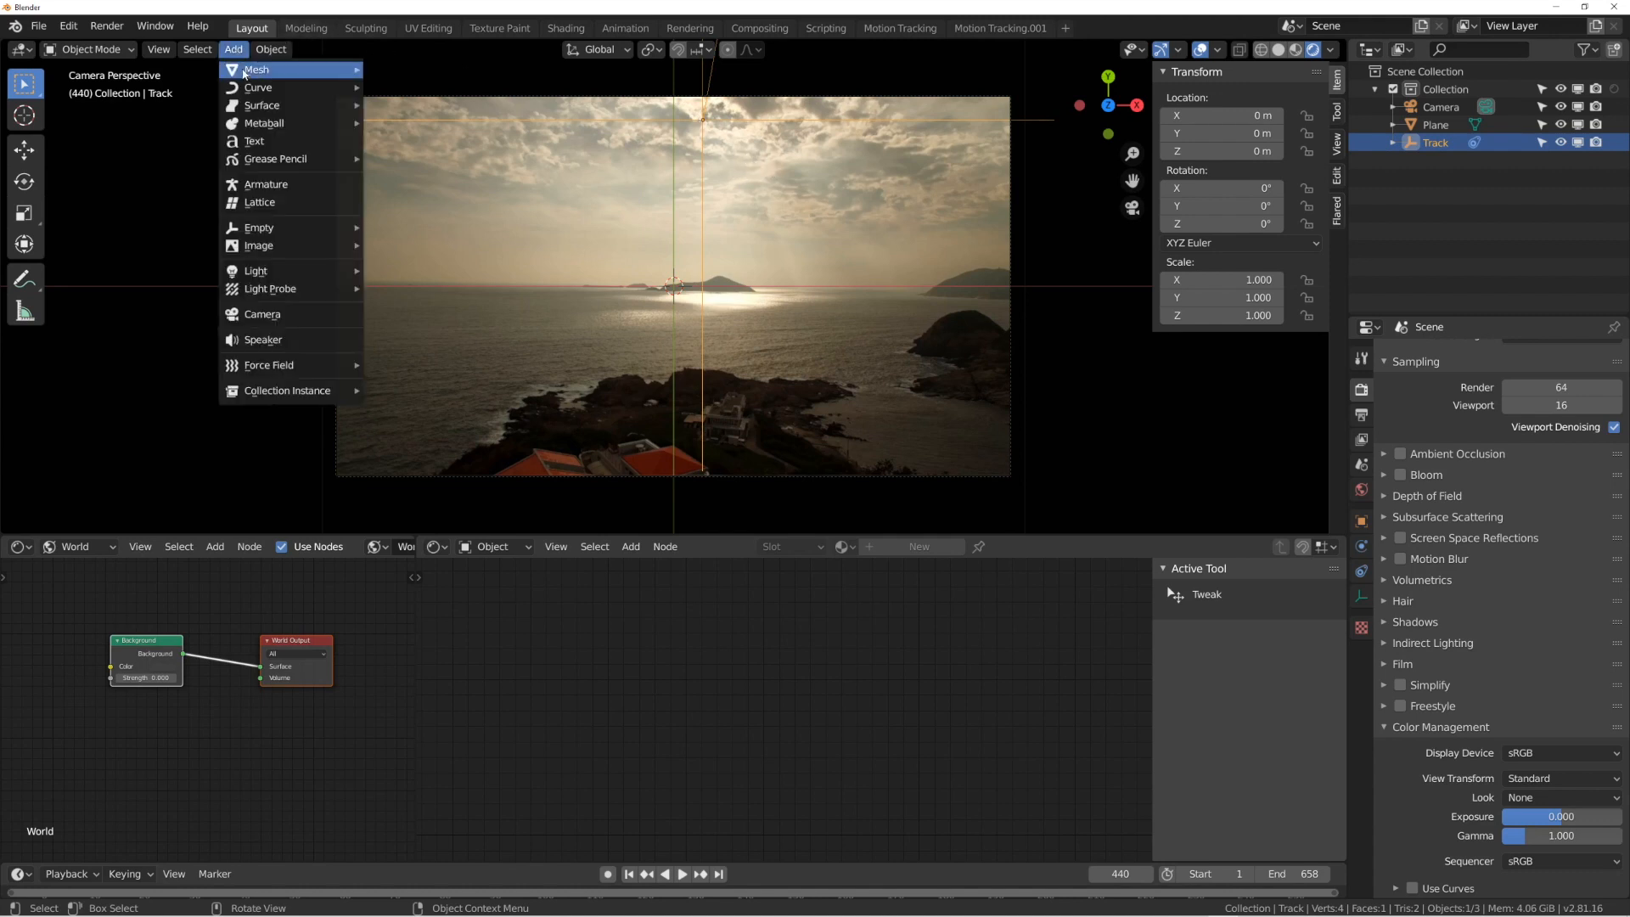
{"action": "mouse_move", "coordinate": [255, 70]}
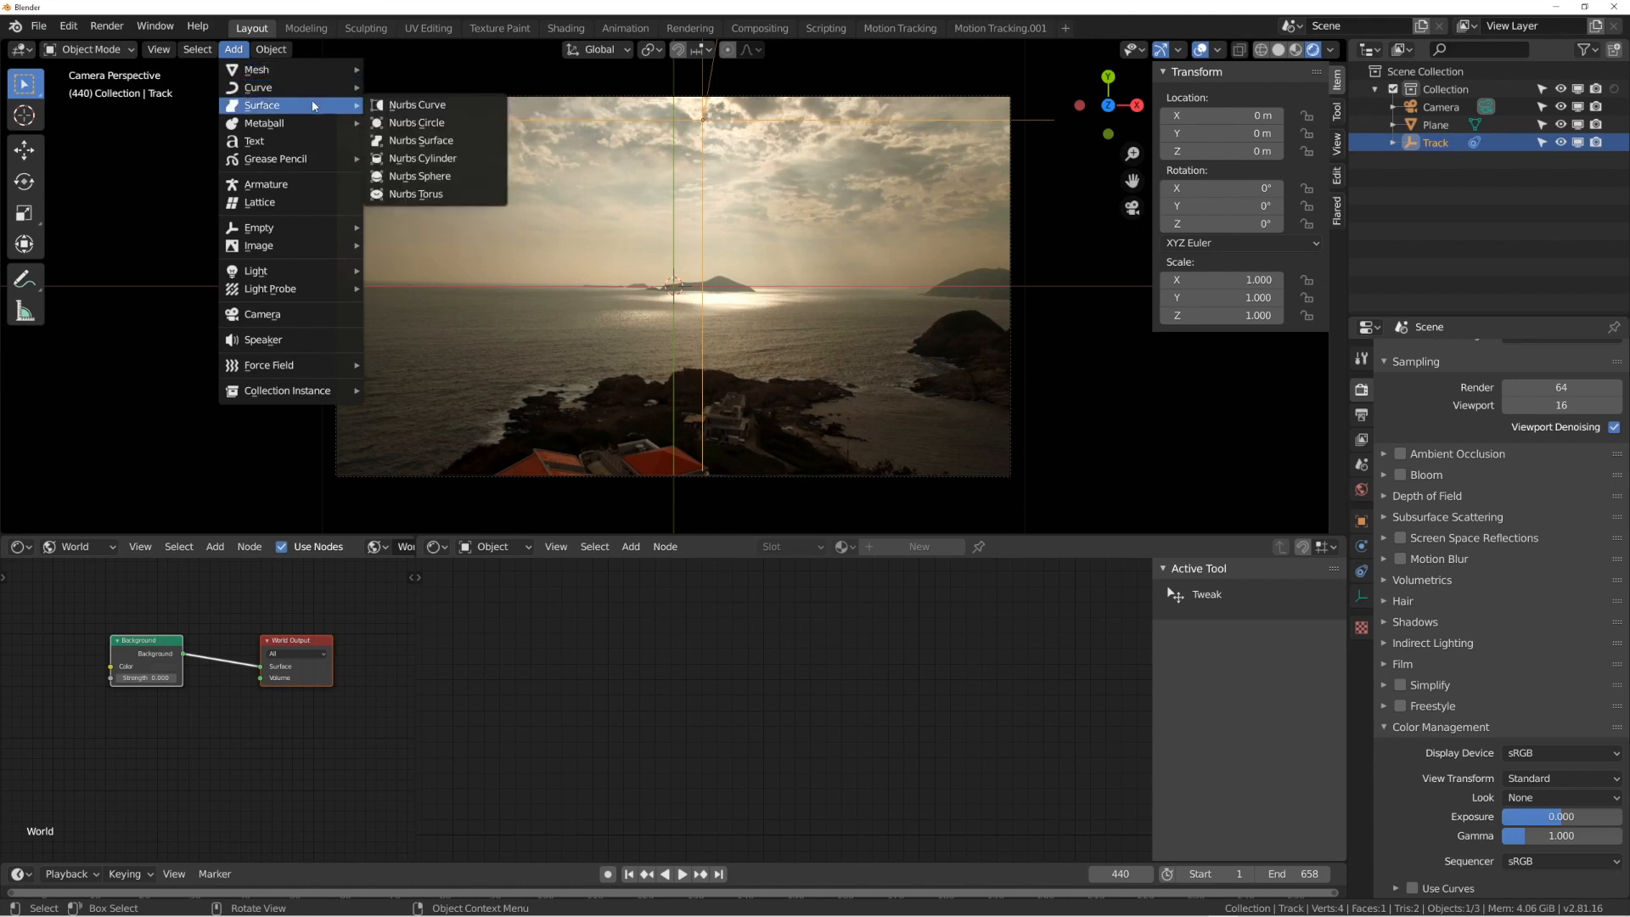
{"action": "mouse_move", "coordinate": [303, 229]}
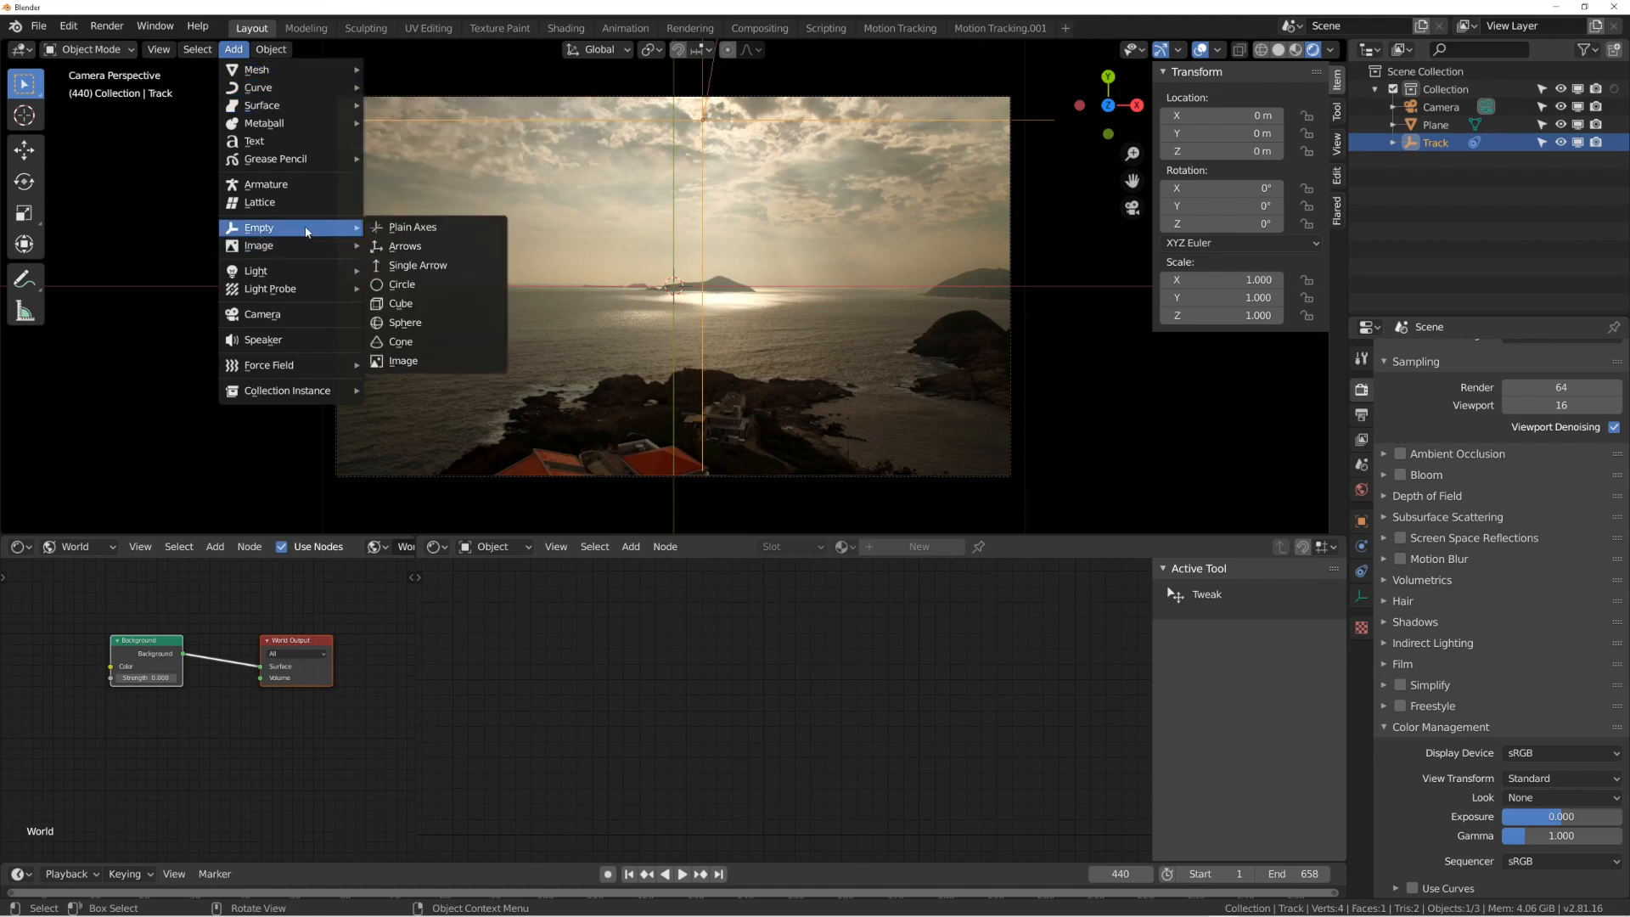
{"action": "left_click", "coordinate": [422, 227]}
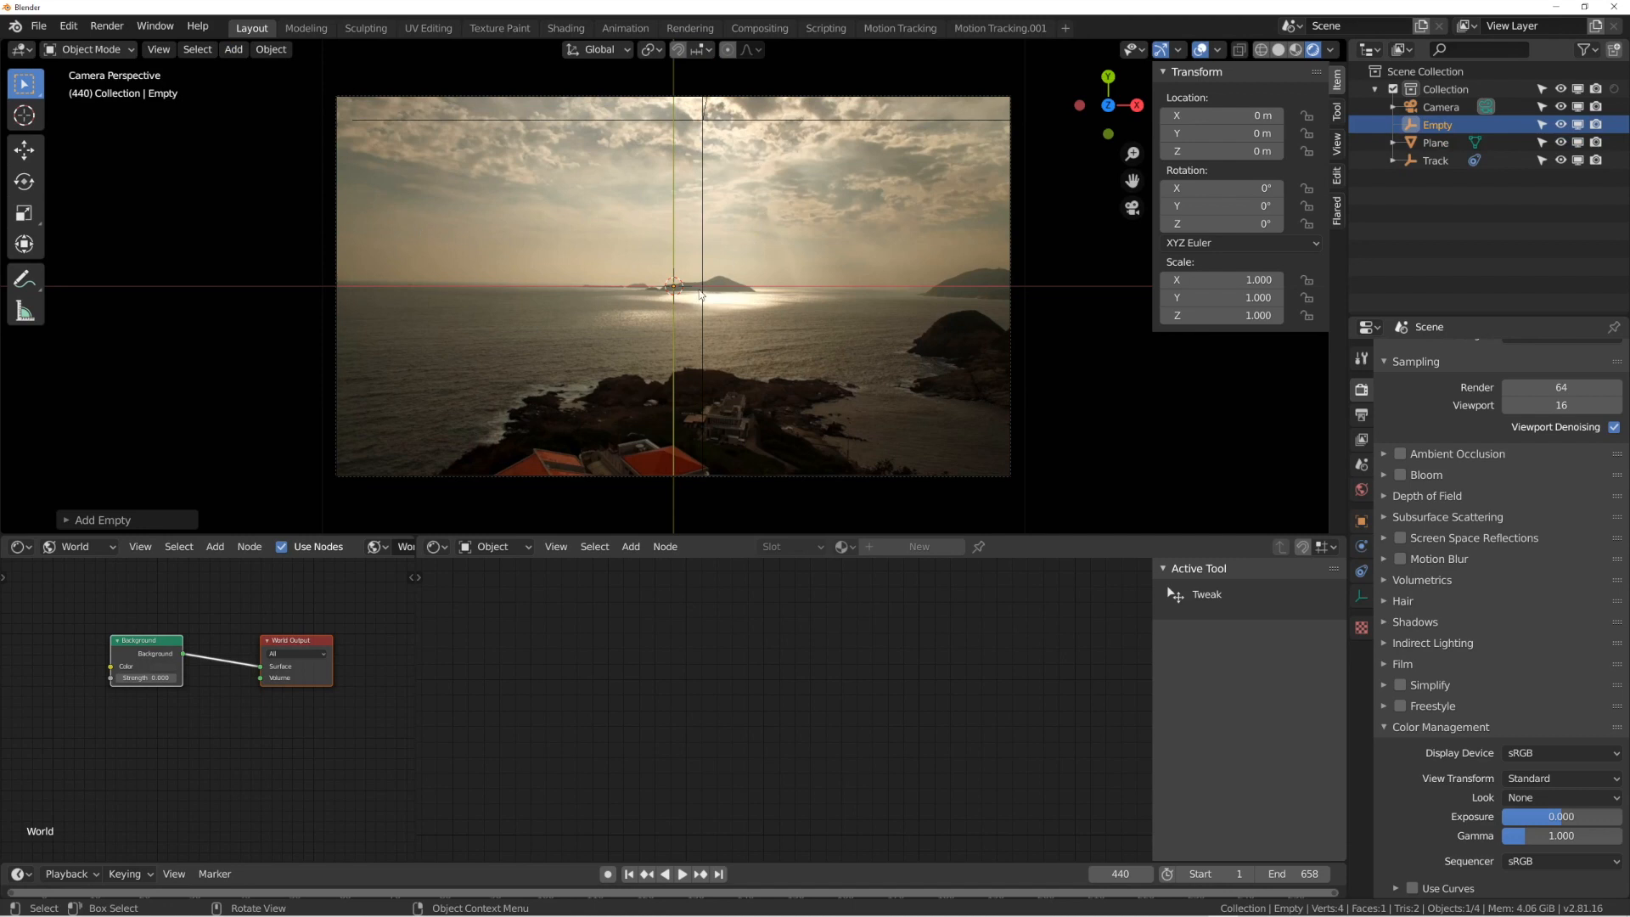
{"action": "key", "text": "g"}
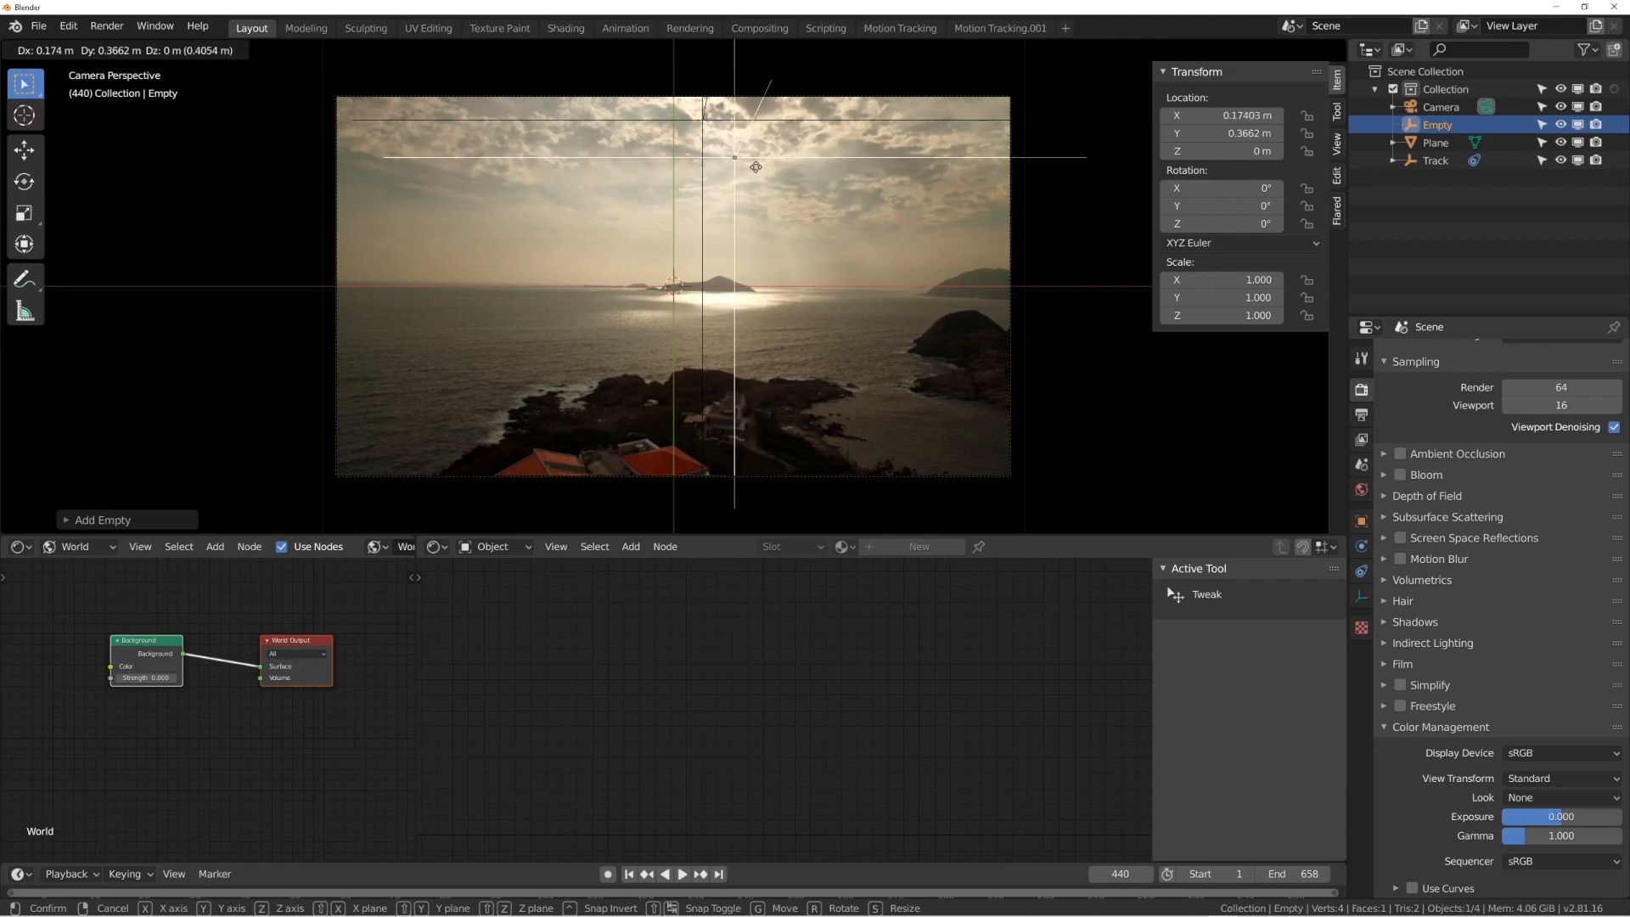
{"action": "left_click", "coordinate": [759, 165]}
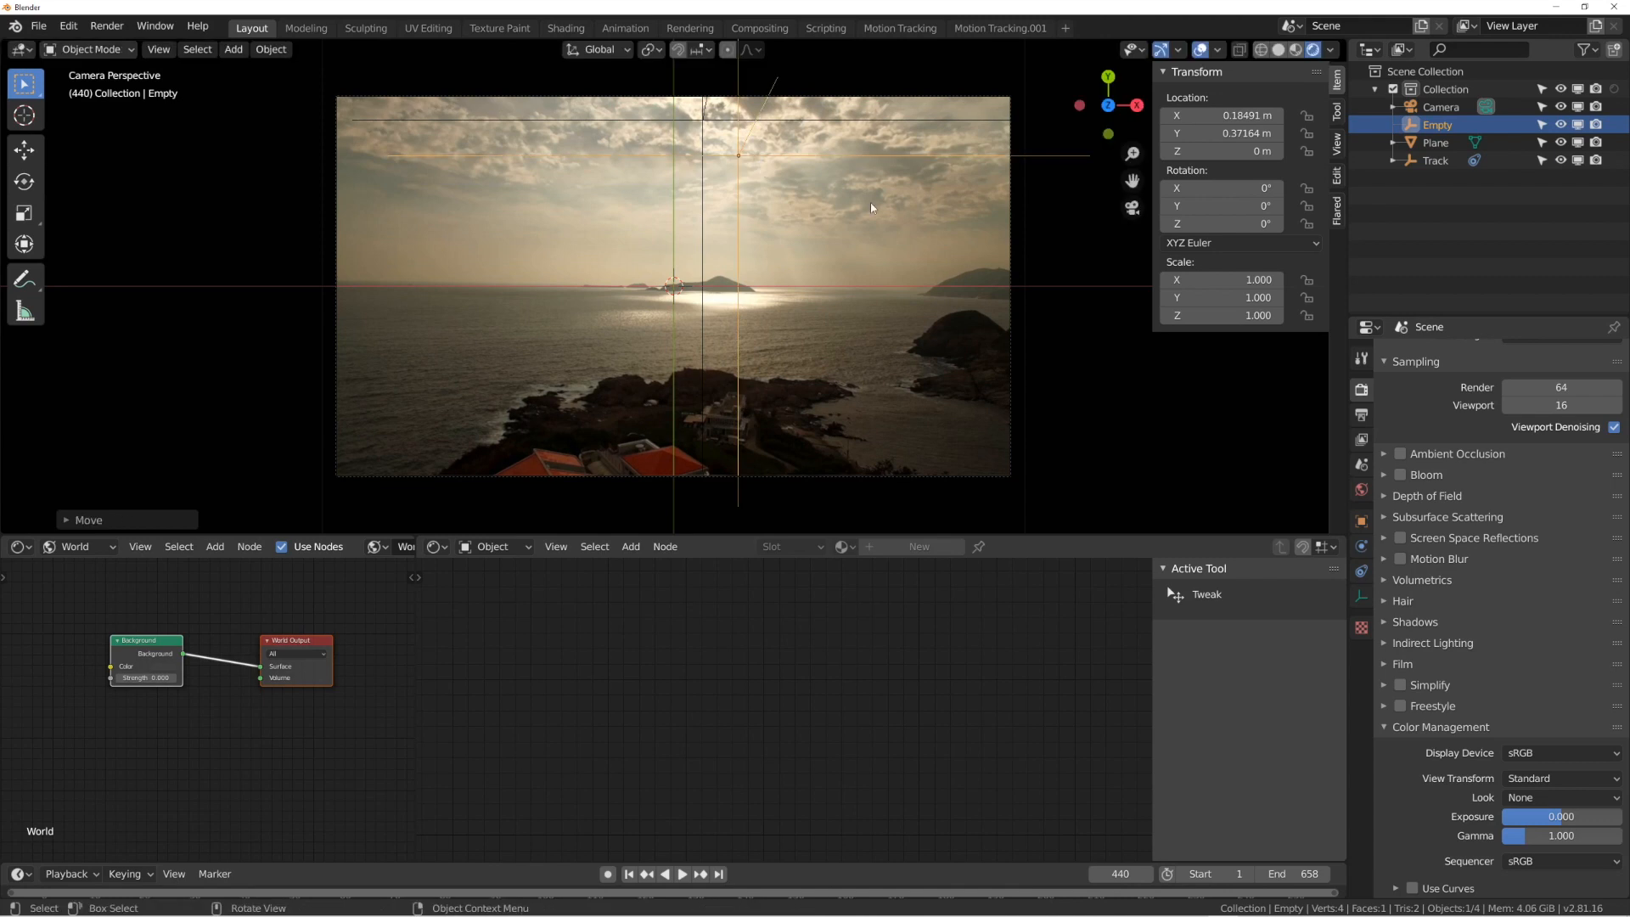
Parent the new empty to the Track empty using the Object parenting option.
{"action": "left_click", "coordinate": [1013, 118], "text": "shift"}
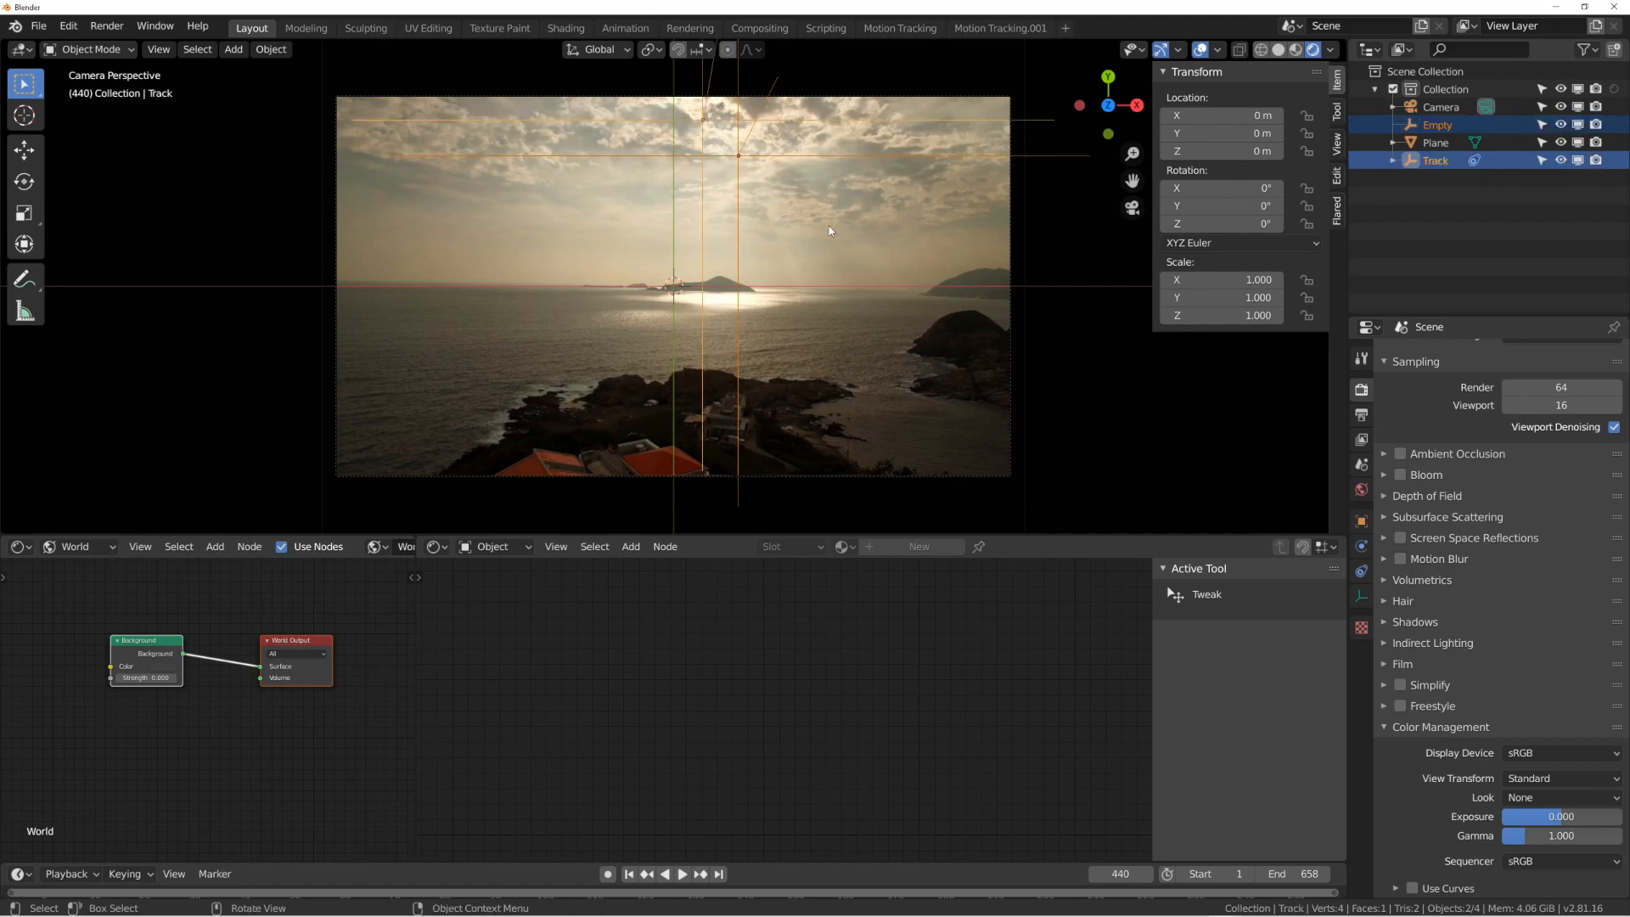
{"action": "key", "text": "F3"}
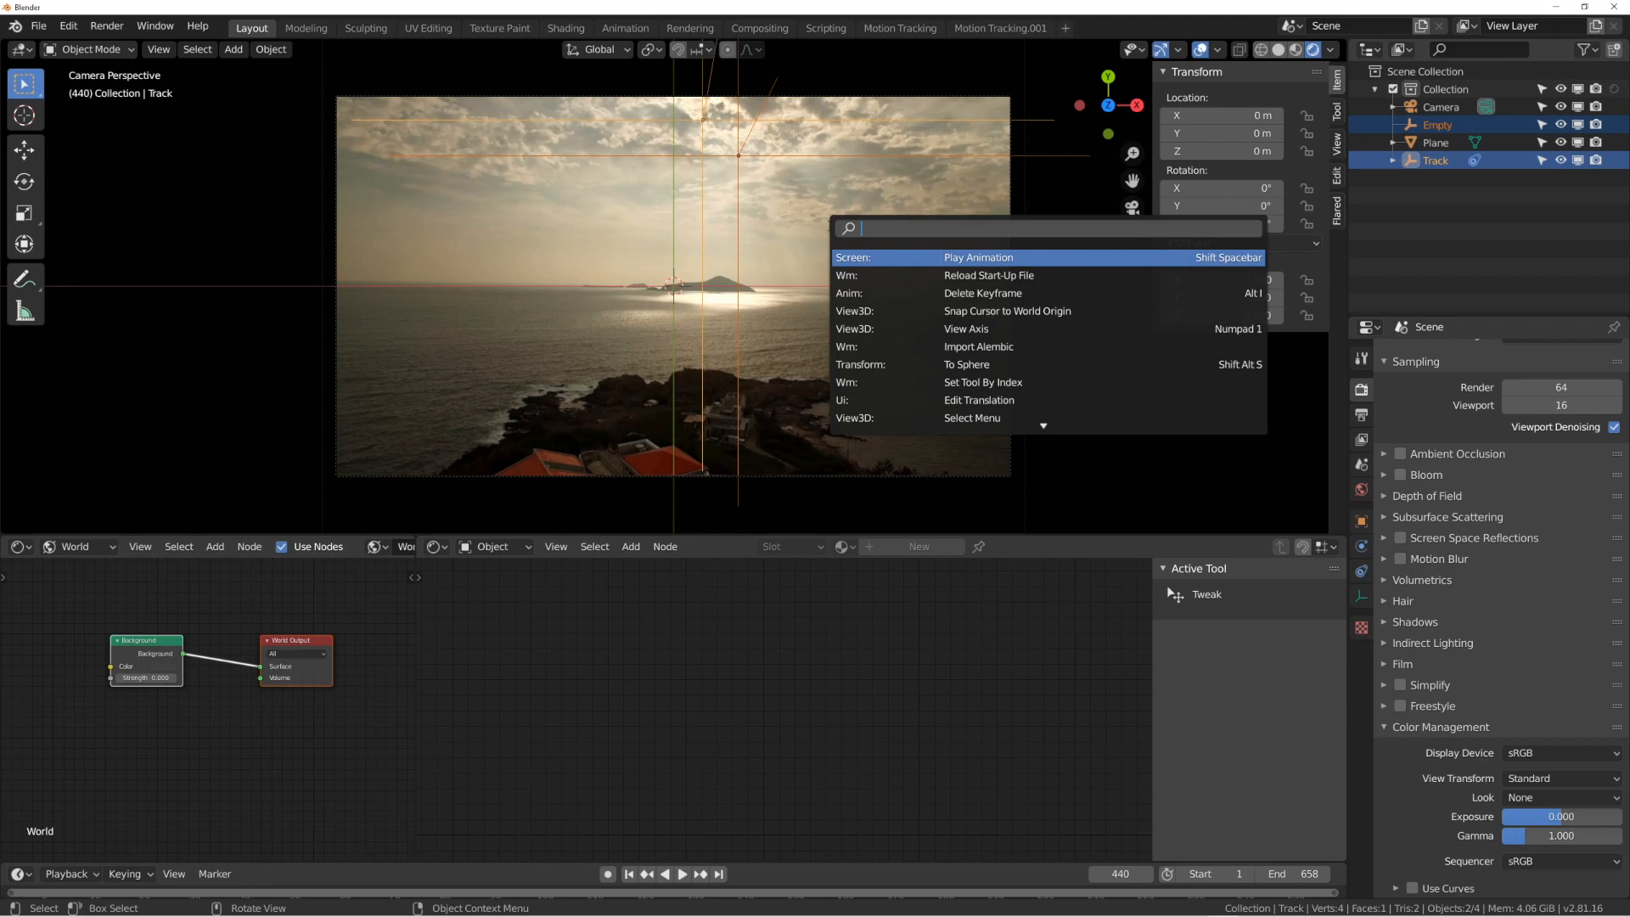
{"action": "type", "text": "parent"}
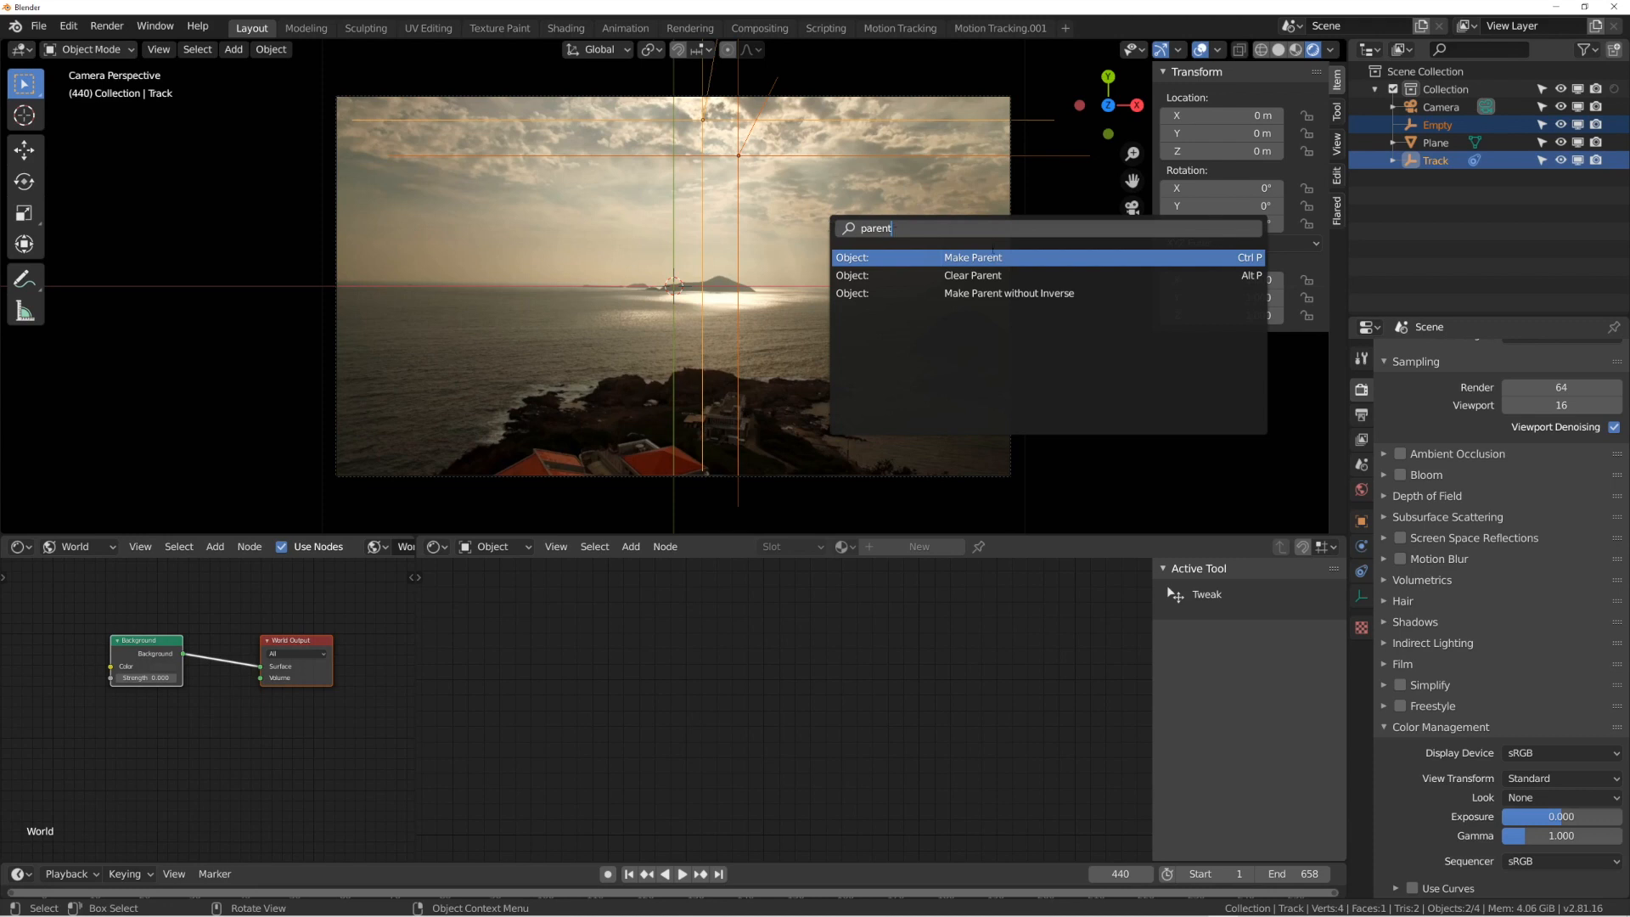
{"action": "key", "text": "Return"}
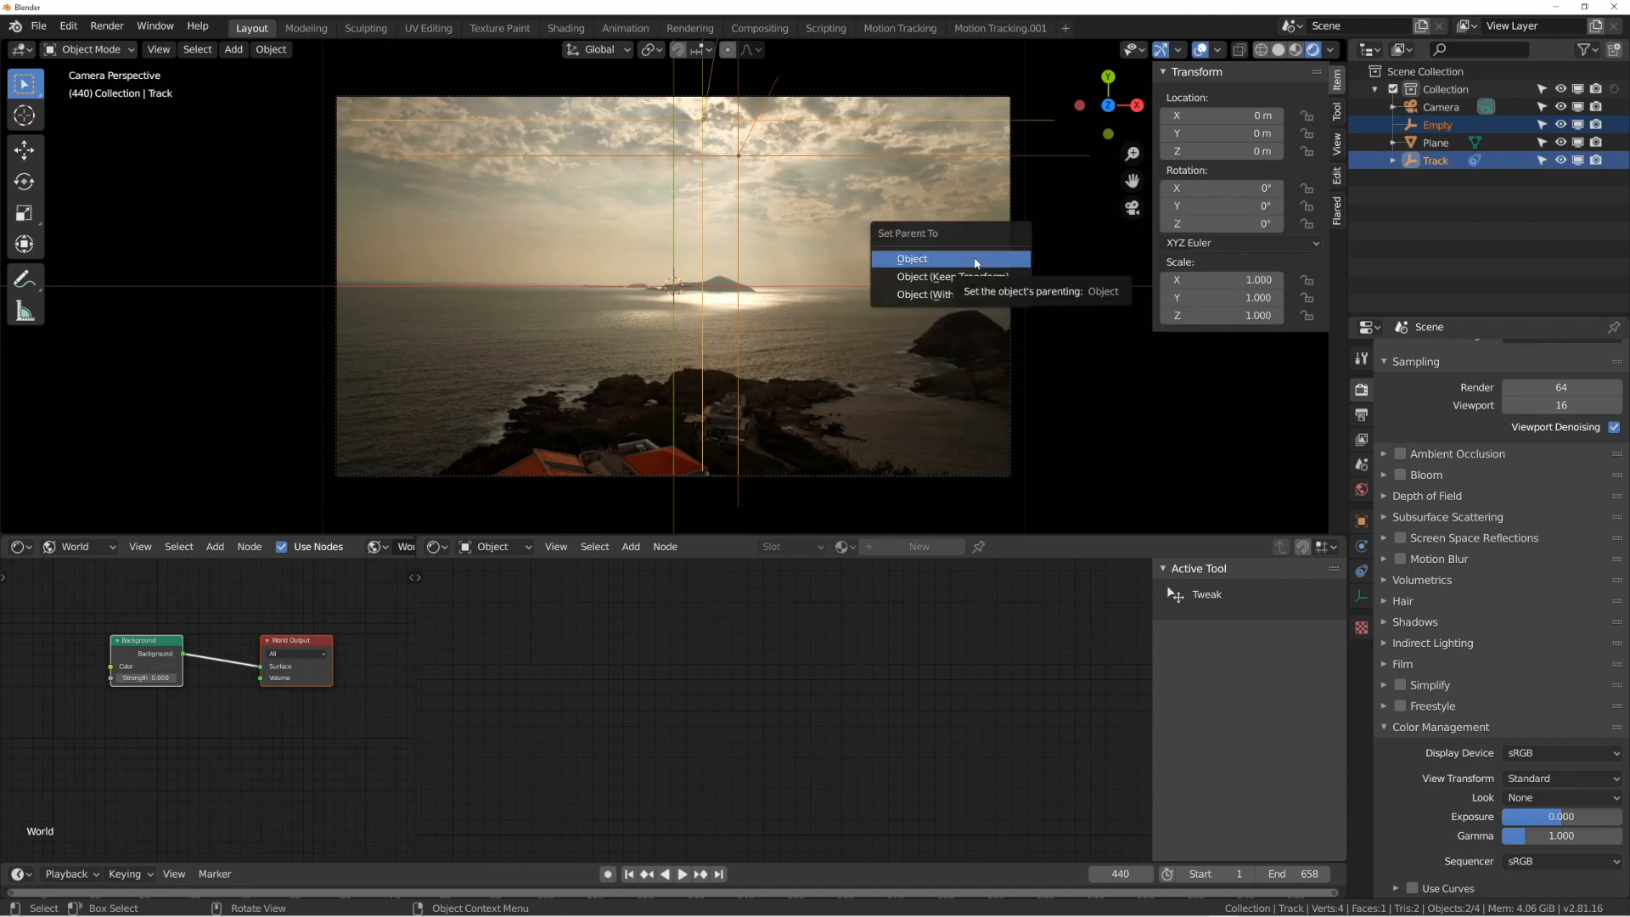
{"action": "left_click", "coordinate": [937, 263]}
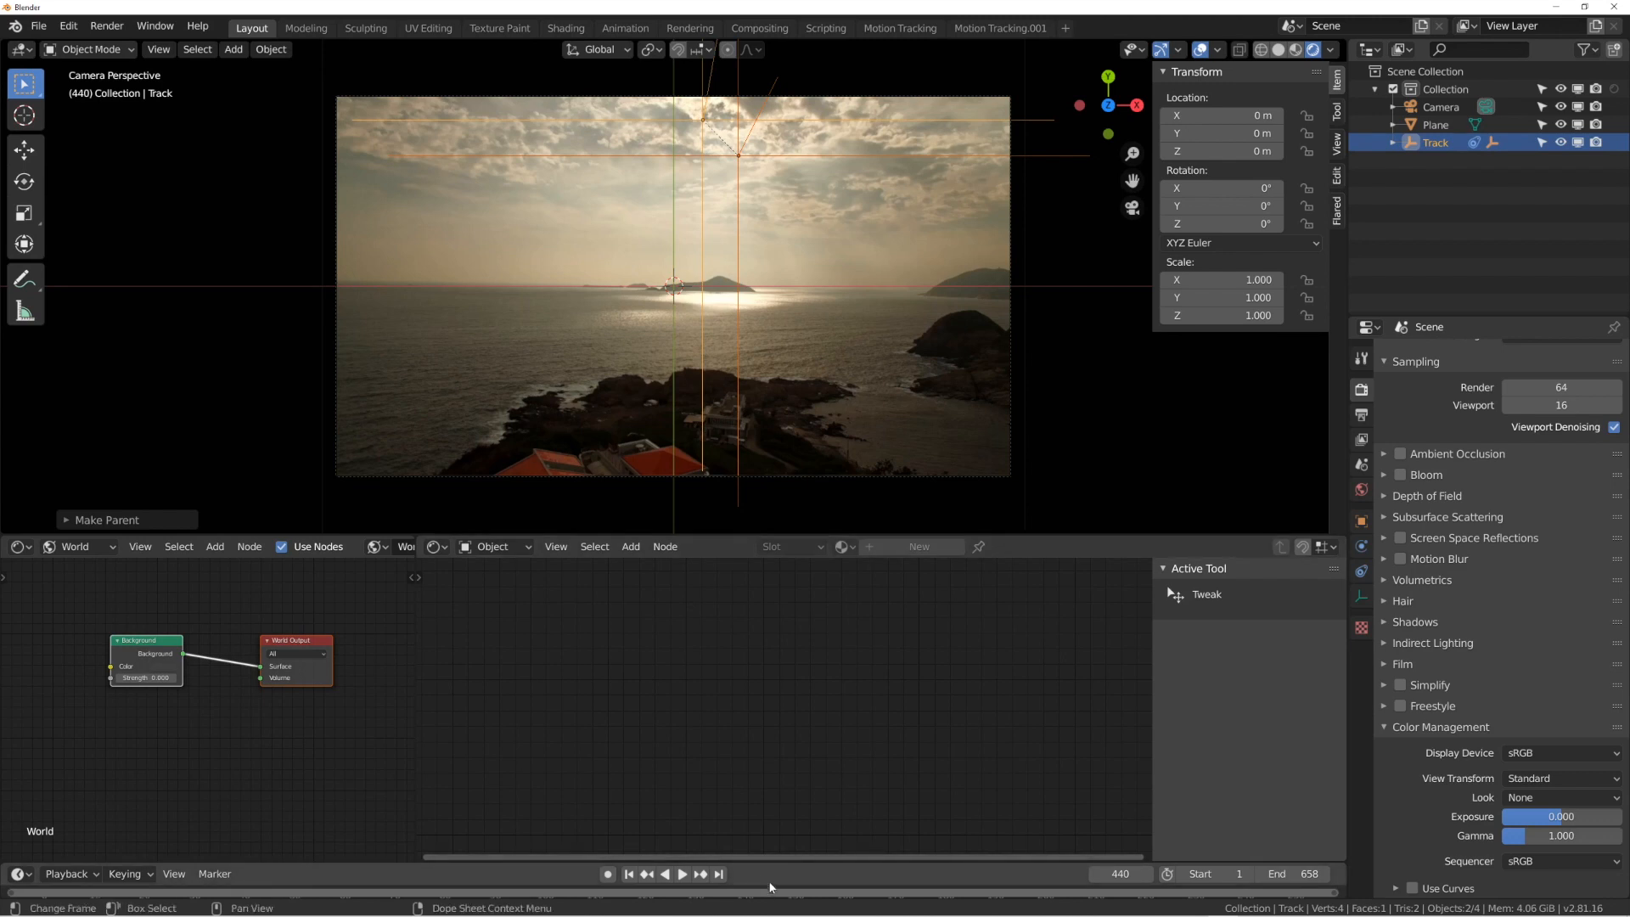
Enlarge the timeline area and fit the clip's whole frame range of 1 to 658 into it.
{"action": "left_click_drag", "start_coordinate": [767, 862], "coordinate": [586, 820]}
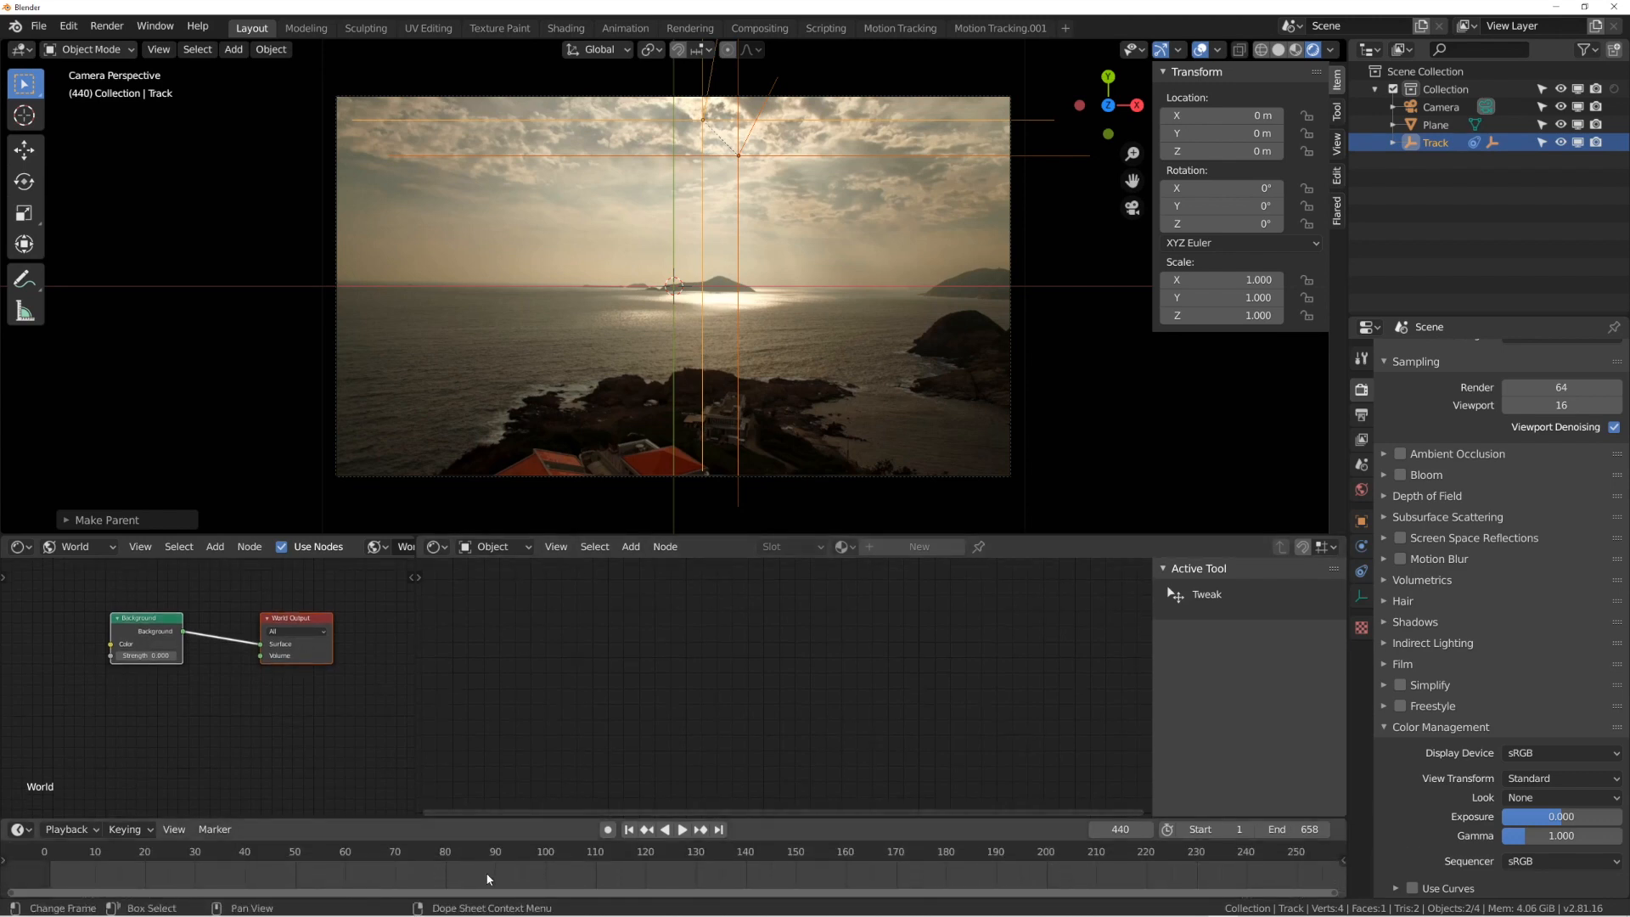
{"action": "scroll", "coordinate": [492, 870], "scroll_direction": "down", "scroll_amount": 5}
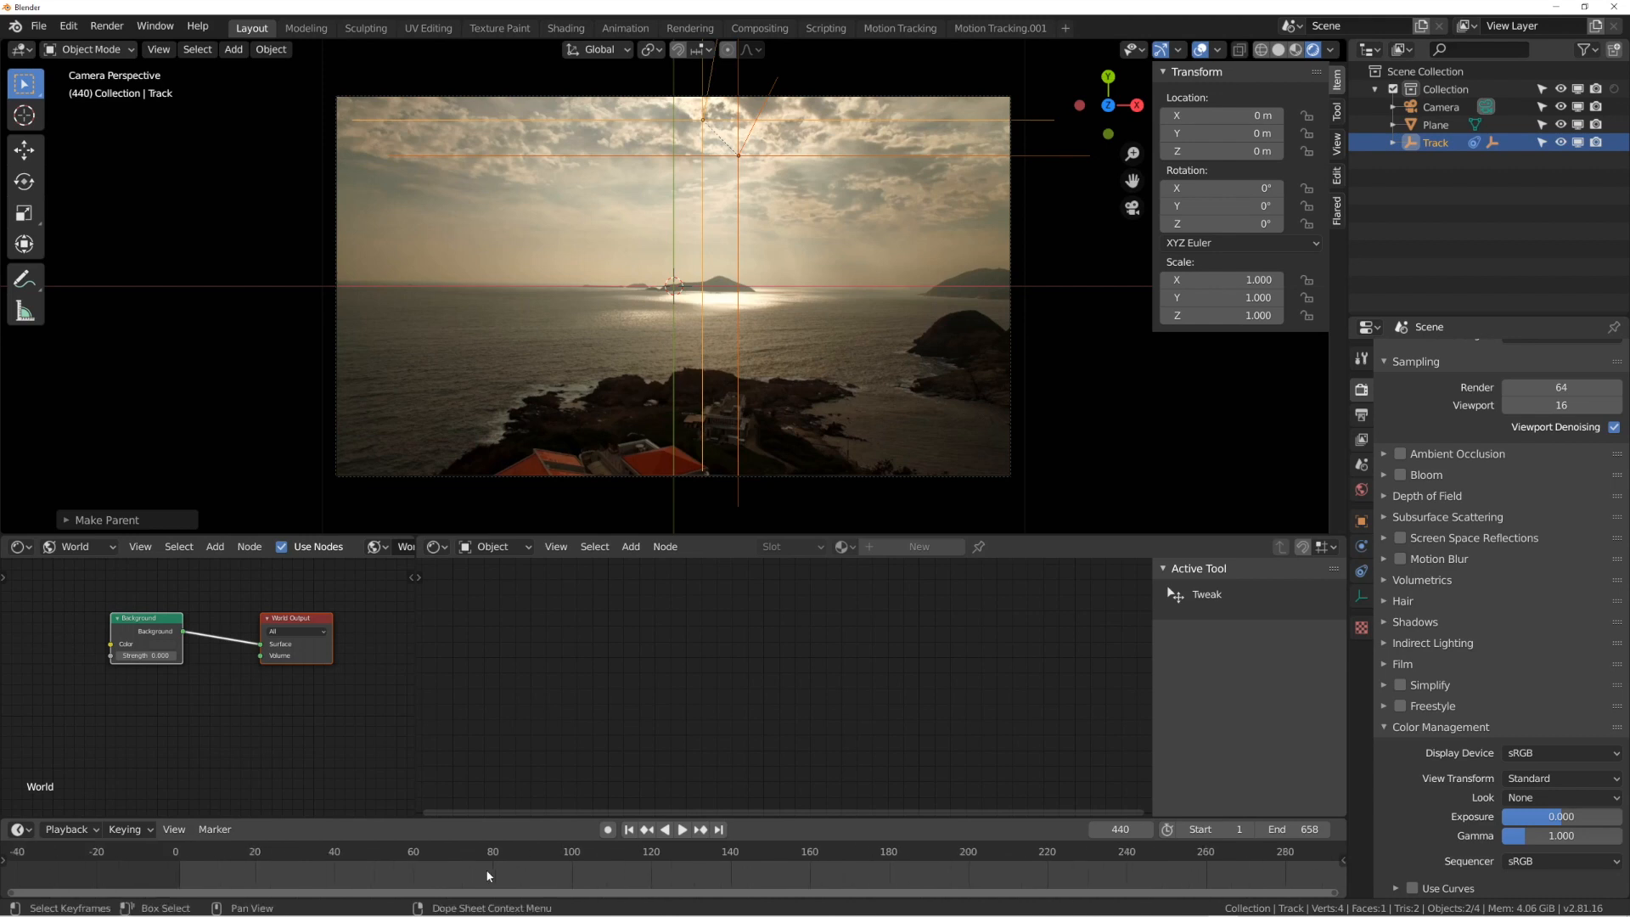
{"action": "middle_click_drag", "start_coordinate": [724, 871], "coordinate": [609, 871]}
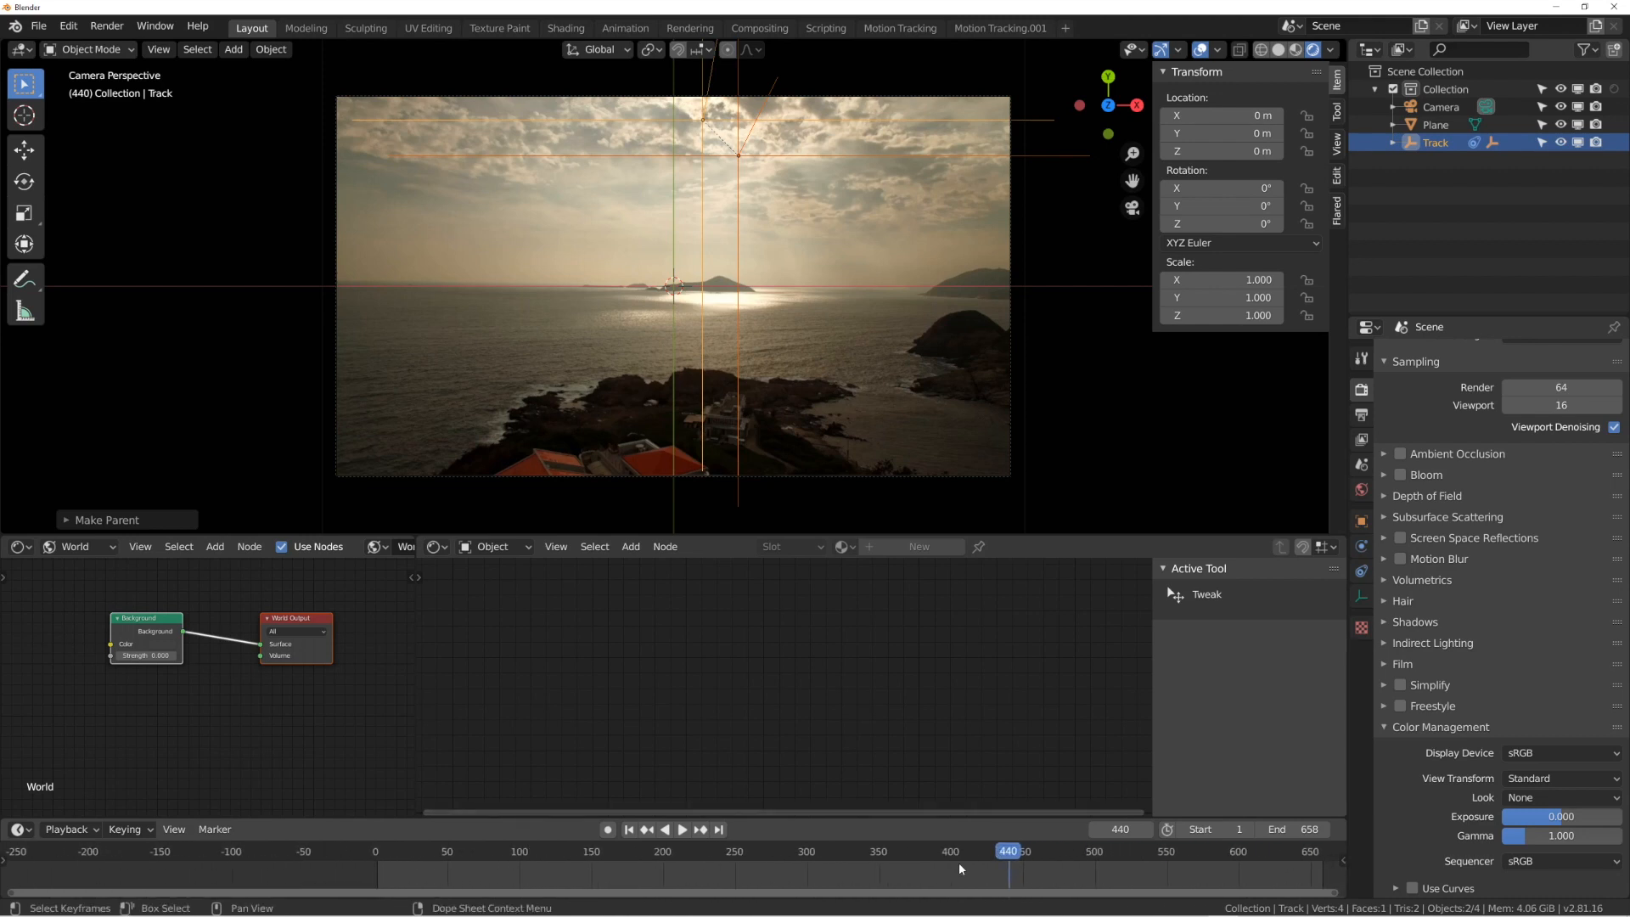
{"action": "middle_click_drag", "start_coordinate": [960, 868], "coordinate": [866, 871]}
{"action": "scroll", "coordinate": [822, 872], "scroll_direction": "down", "scroll_amount": 1}
Play and scrub through the clip to examine how the parented empty follows the track, and return to frame 1.
{"action": "key", "text": "space"}
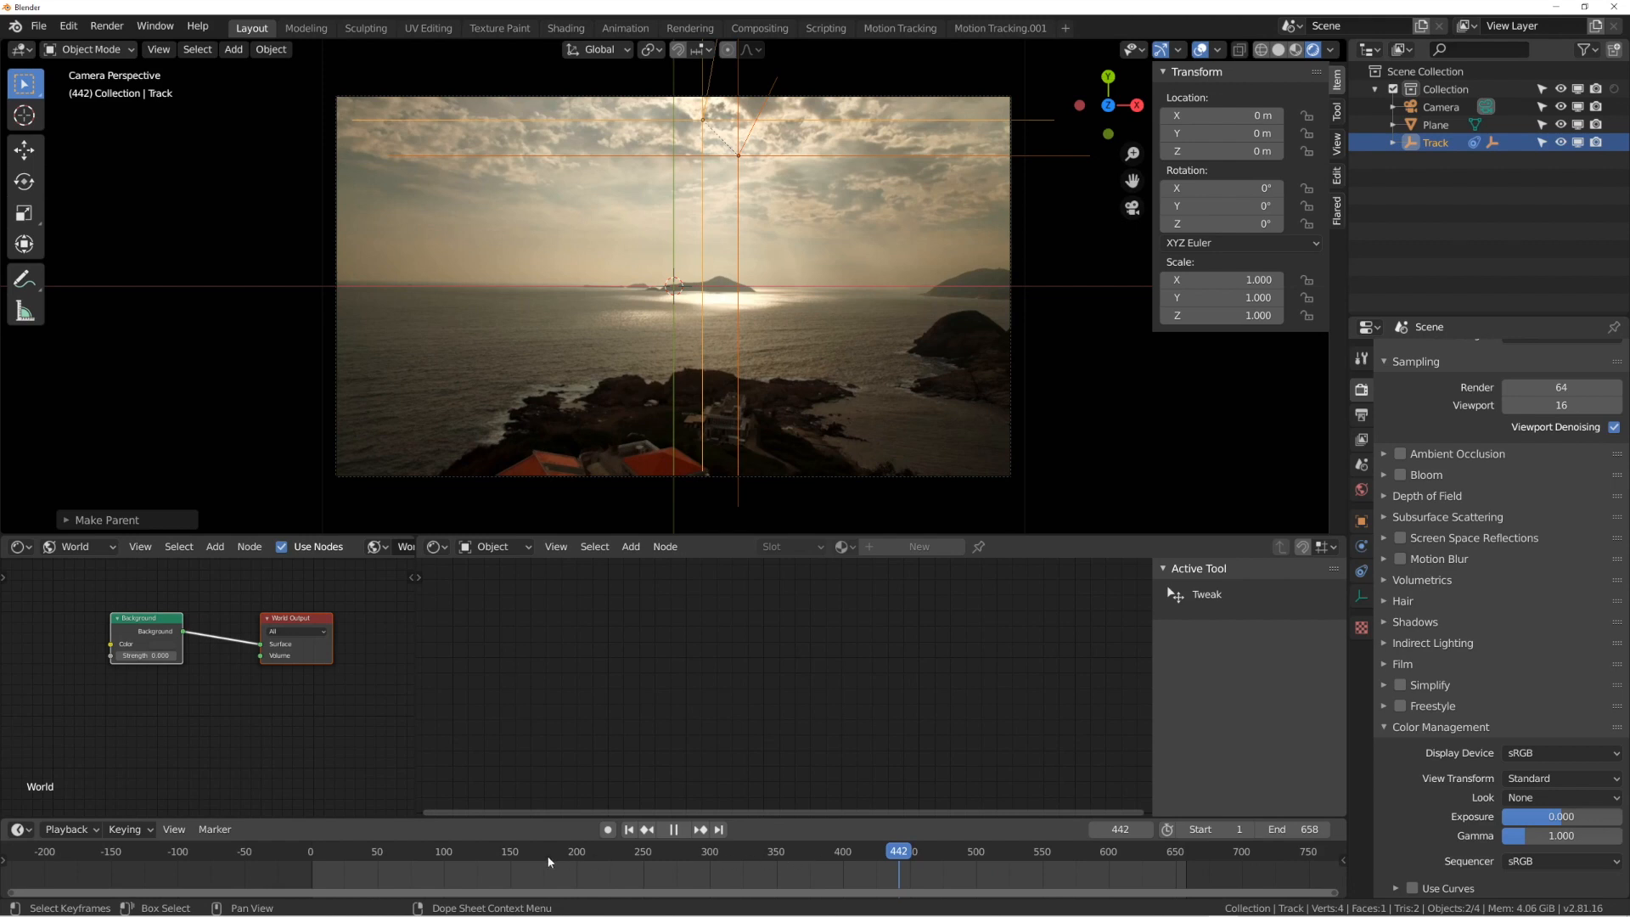
{"action": "left_click", "coordinate": [251, 853]}
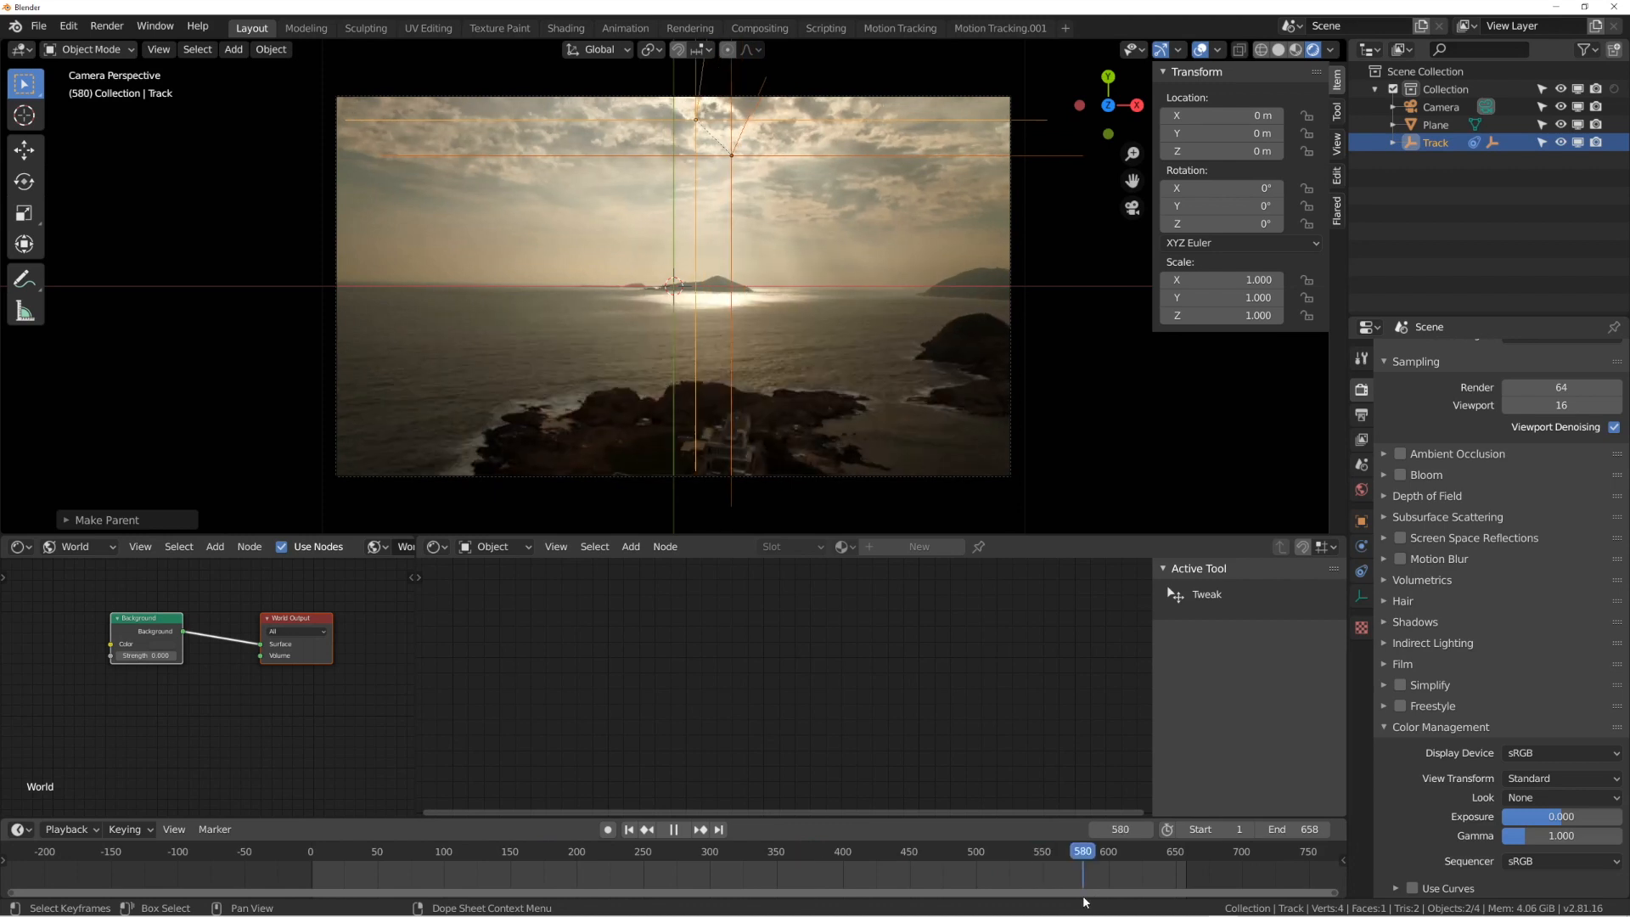
{"action": "key", "text": "space"}
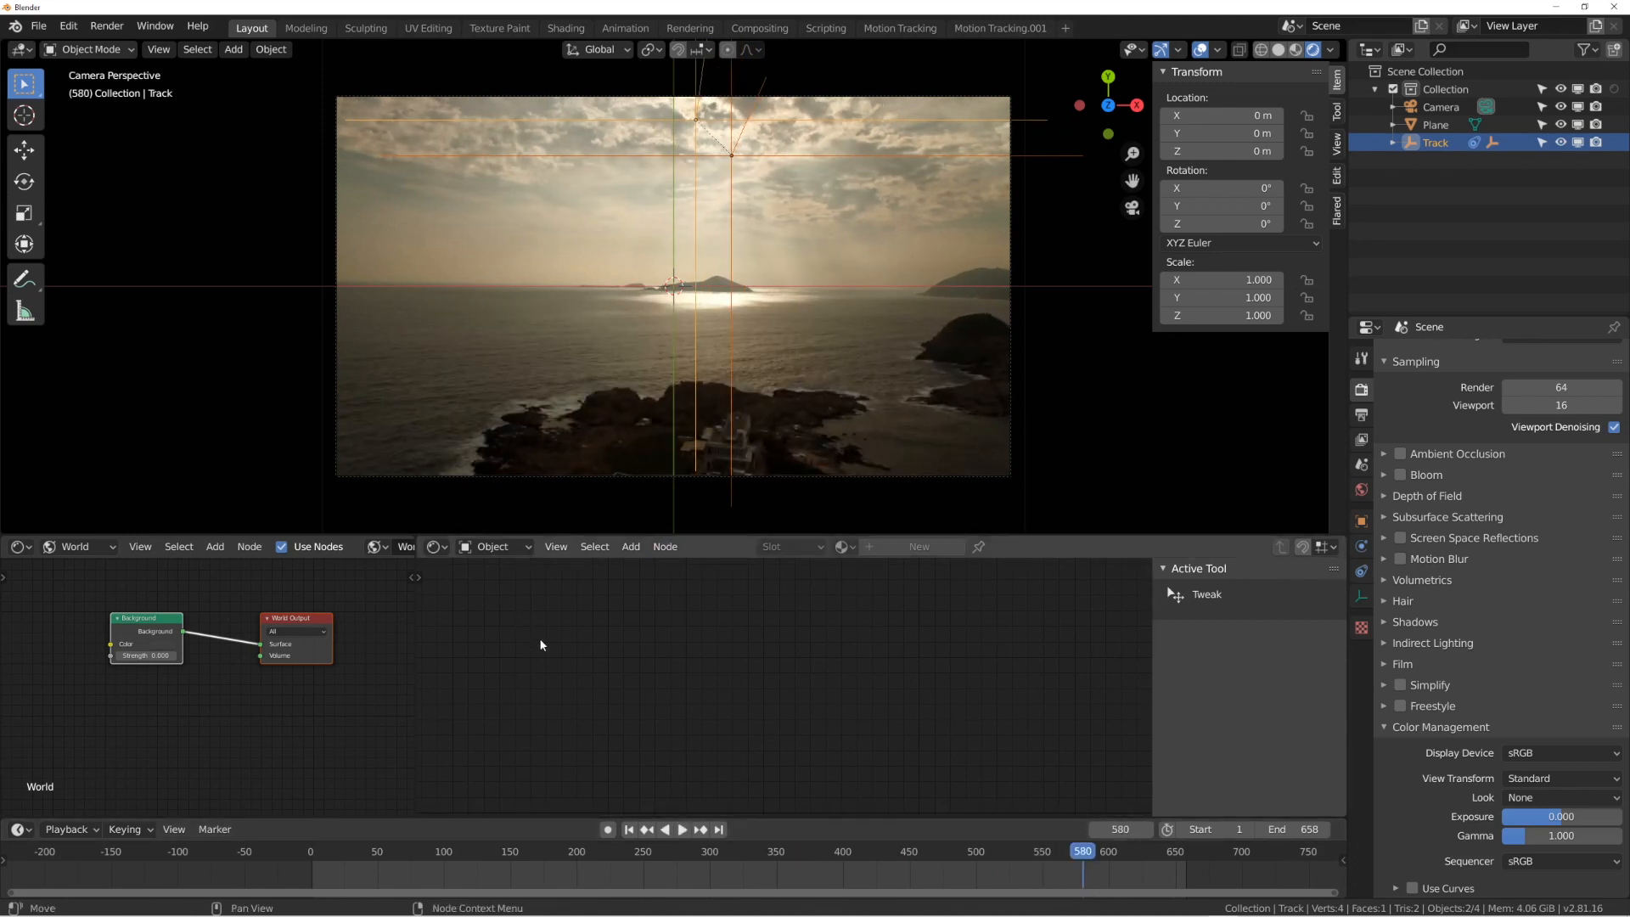
{"action": "left_click_drag", "start_coordinate": [734, 869], "coordinate": [622, 859]}
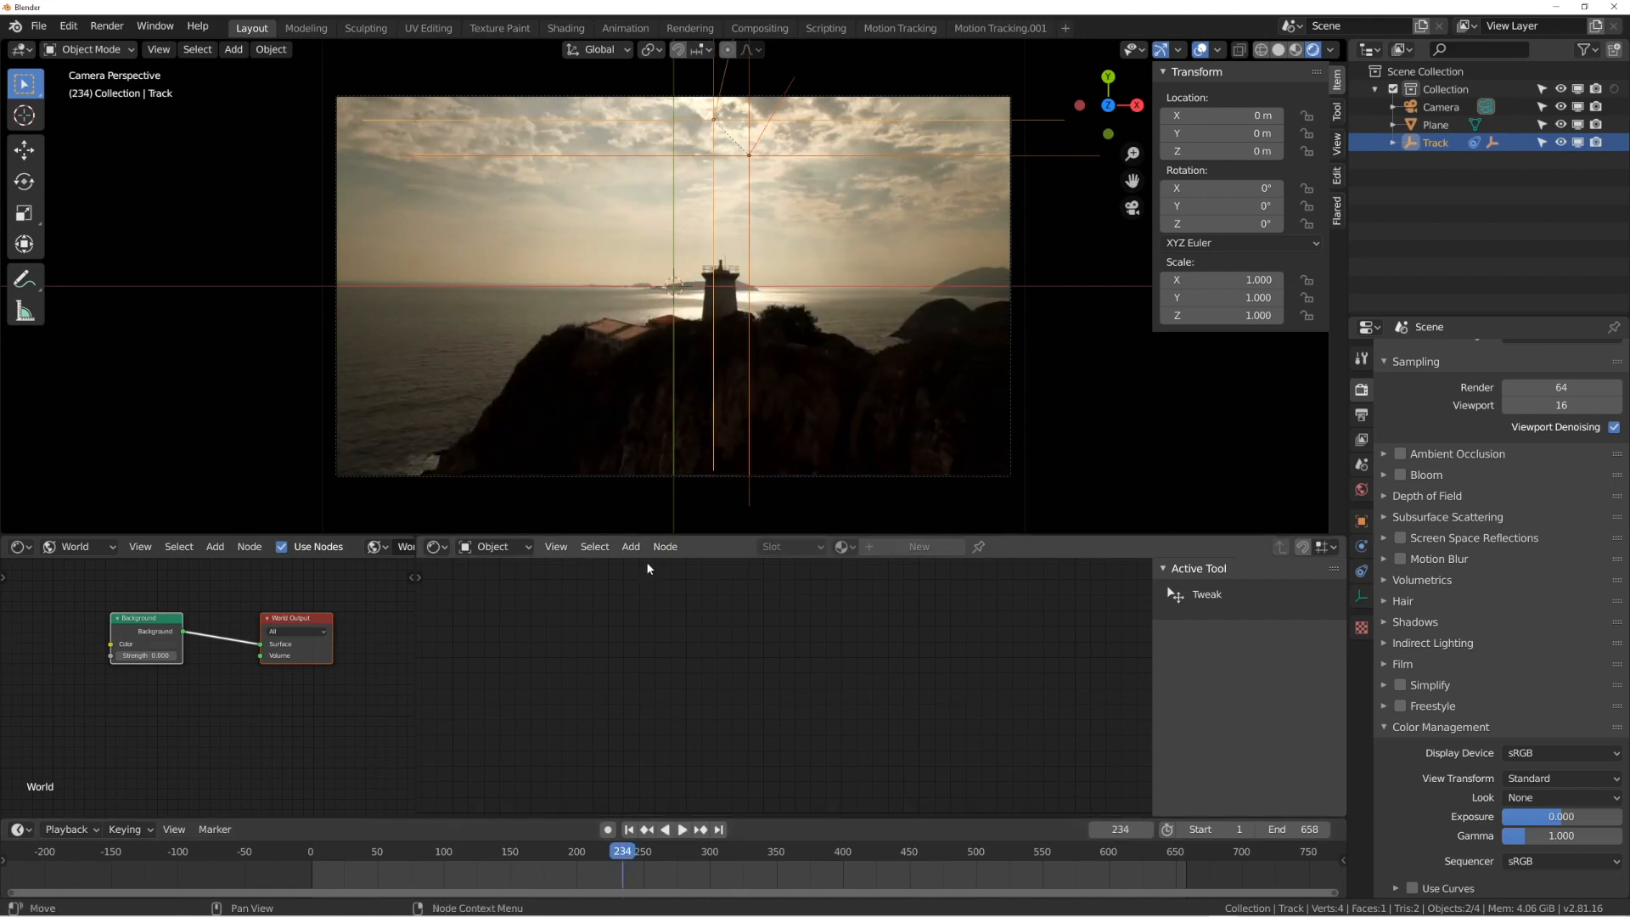
{"action": "left_click", "coordinate": [629, 830]}
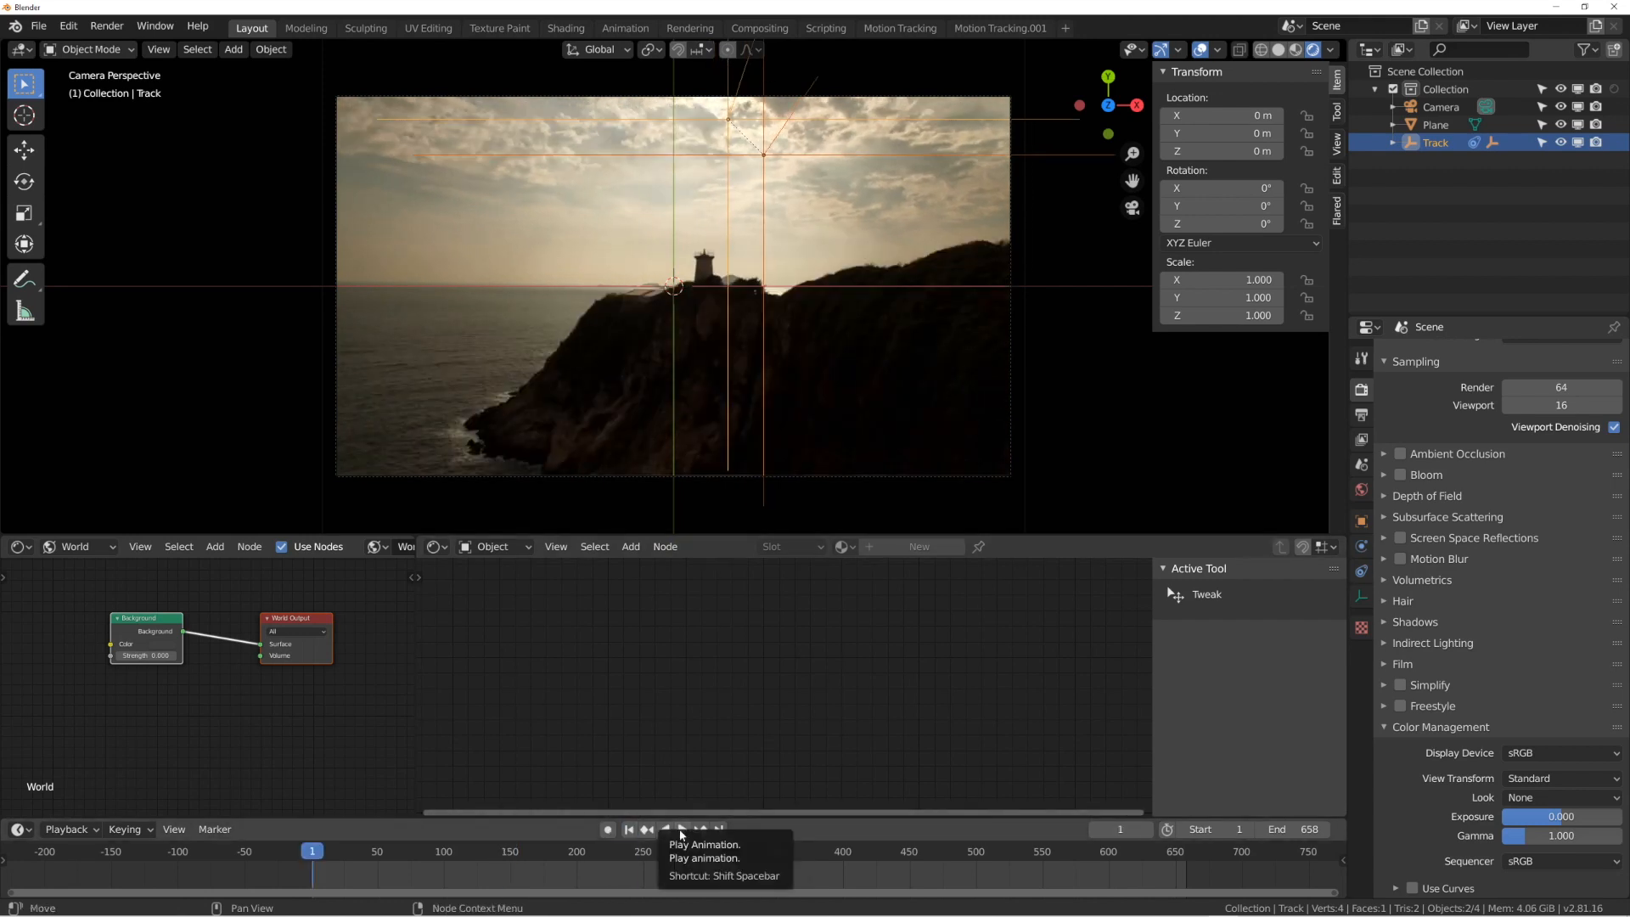
Set the Sequencer Cache Limit to 16000 in the System preferences.
{"action": "left_click", "coordinate": [39, 26]}
{"action": "left_click", "coordinate": [40, 26]}
{"action": "left_click", "coordinate": [69, 30]}
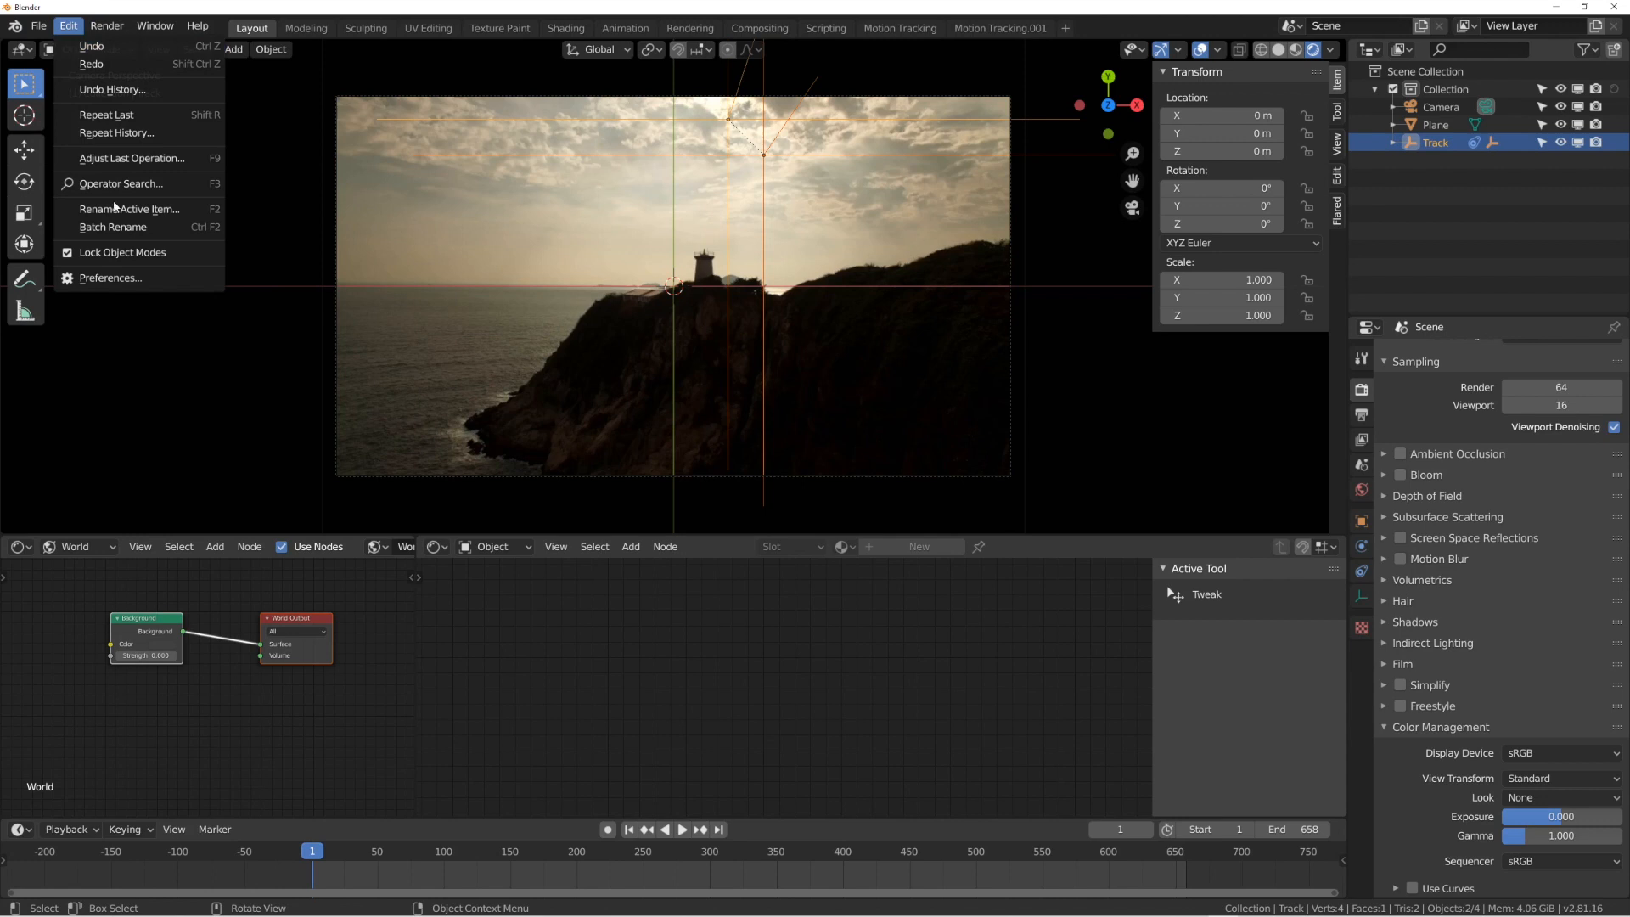
{"action": "left_click", "coordinate": [122, 279]}
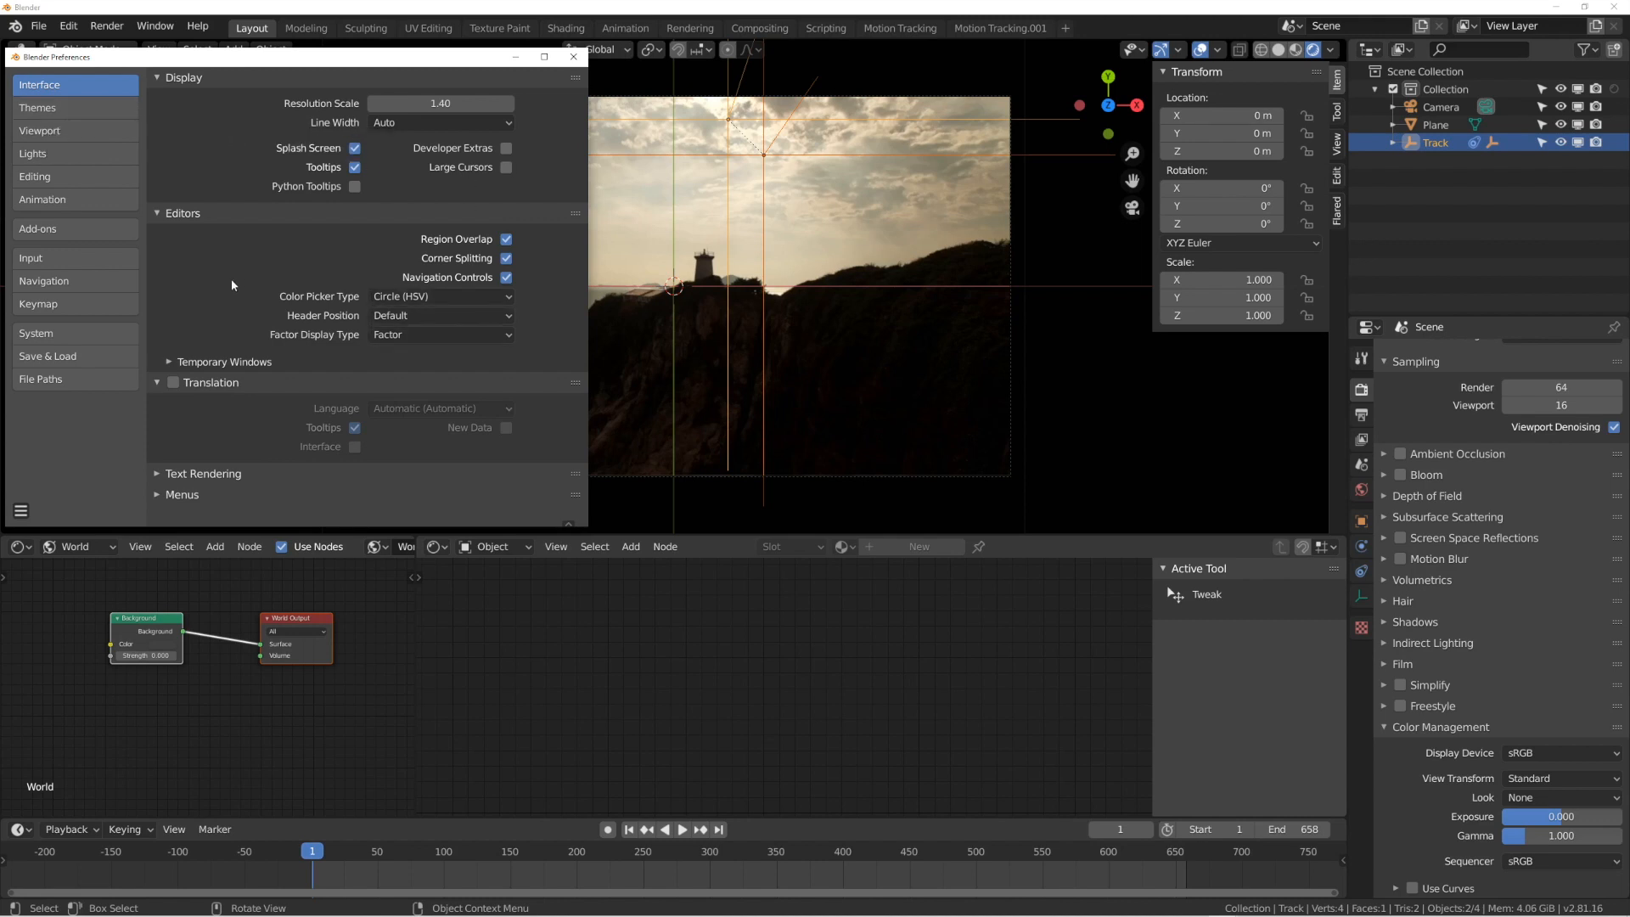
{"action": "left_click", "coordinate": [56, 380]}
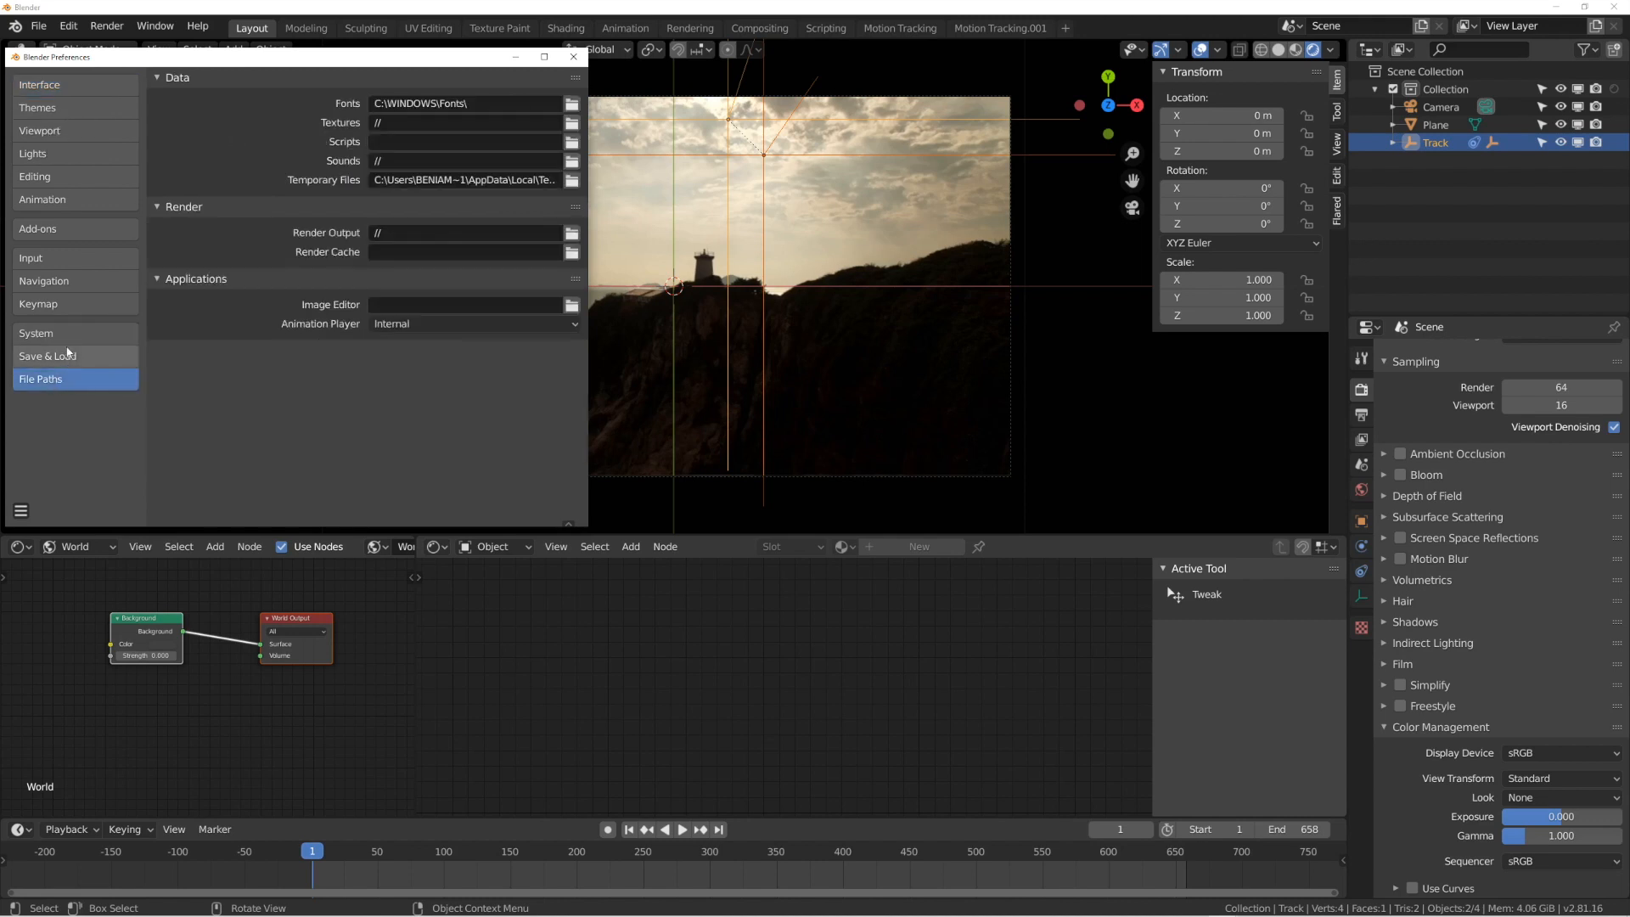
{"action": "left_click", "coordinate": [67, 331]}
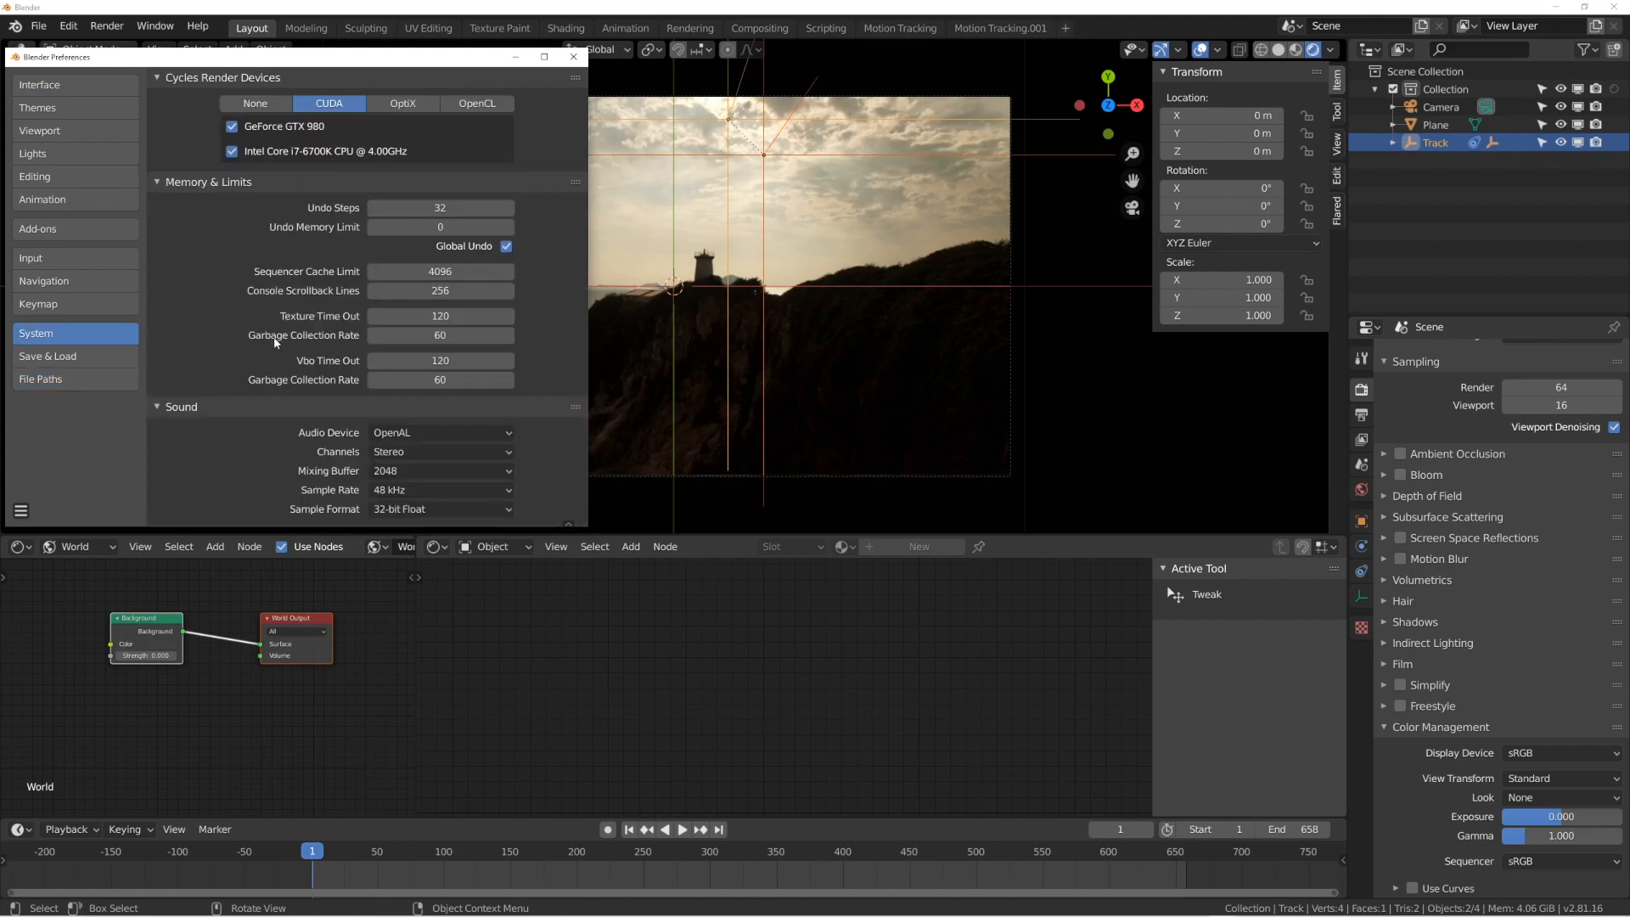
{"action": "left_click", "coordinate": [436, 271]}
{"action": "type", "text": "16000"}
{"action": "key", "text": "Return"}
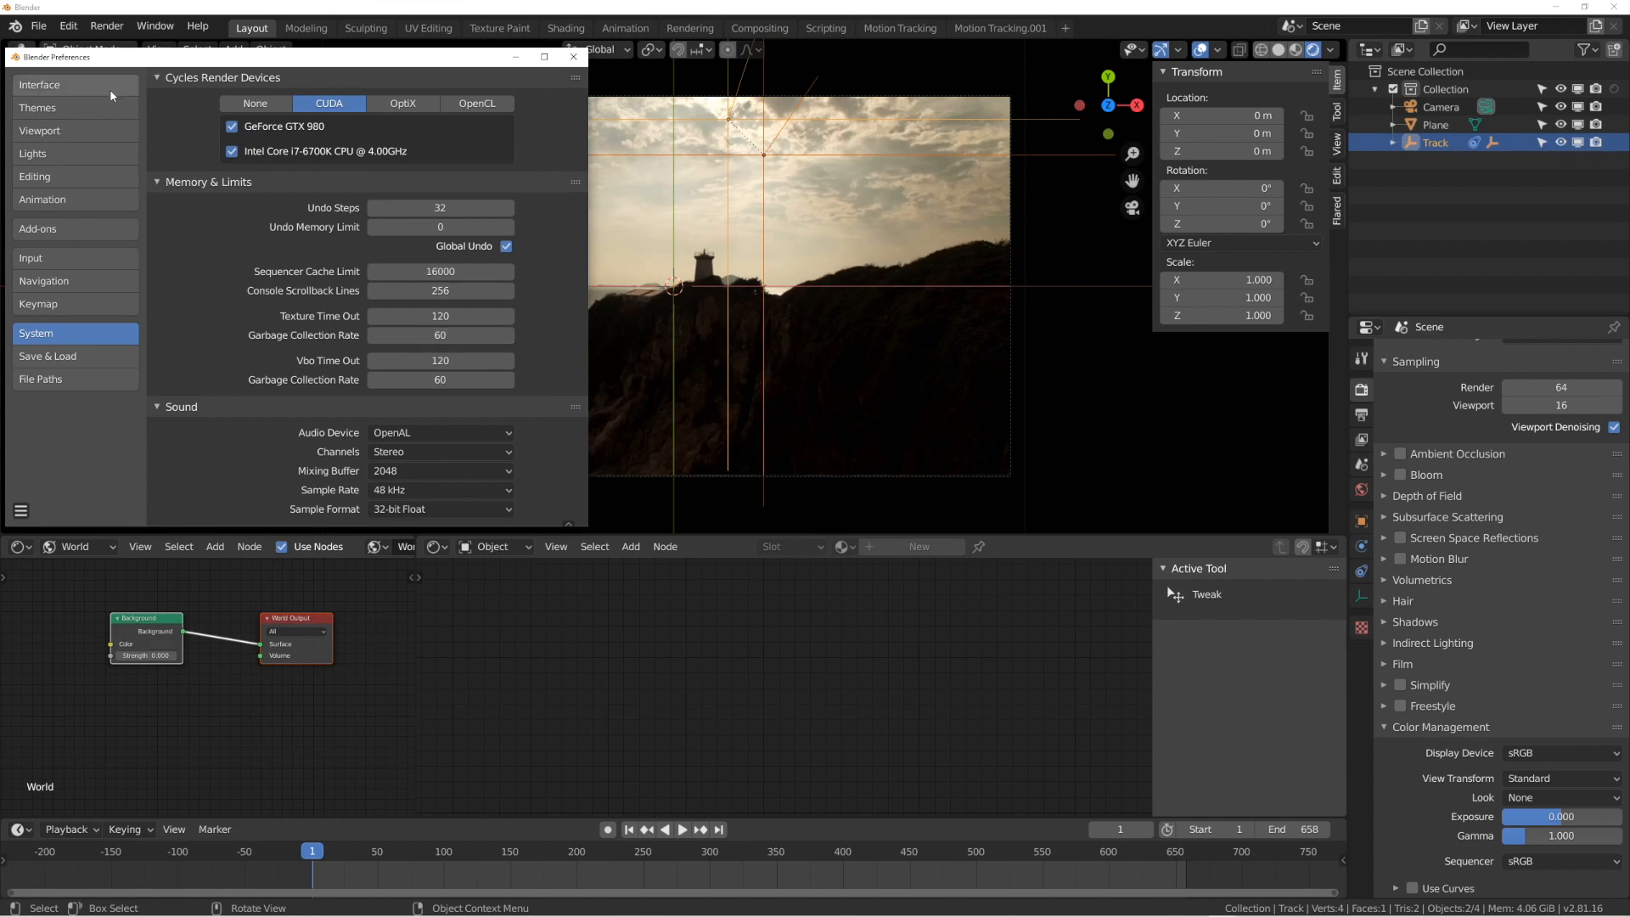
Save the preferences and close the preferences window.
{"action": "left_click", "coordinate": [21, 510]}
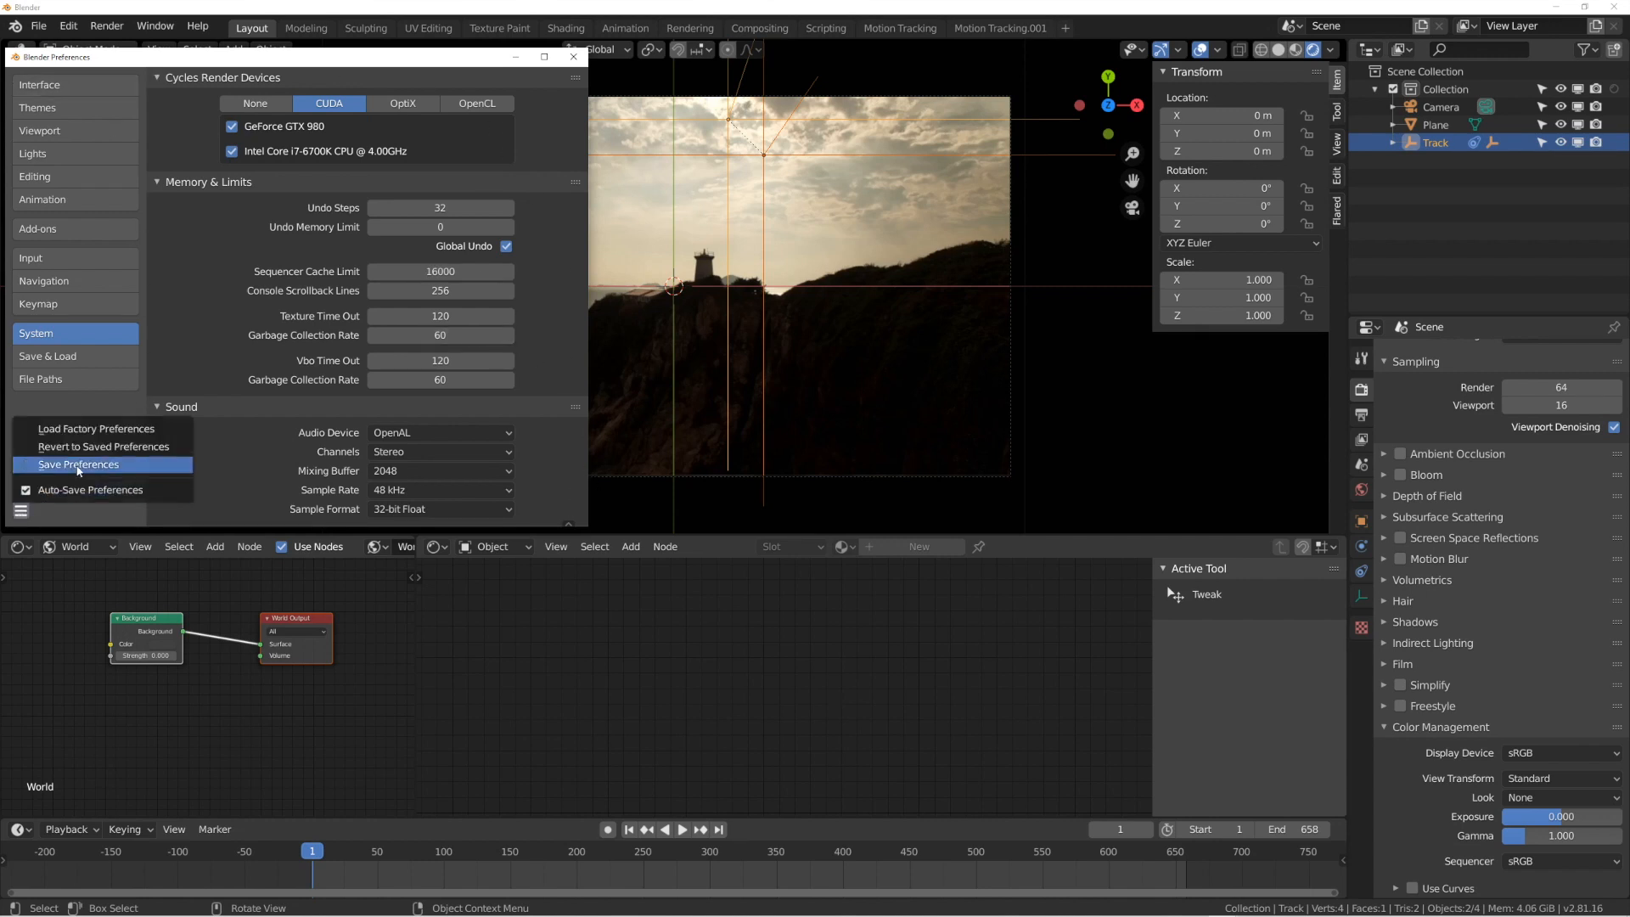
{"action": "left_click", "coordinate": [78, 466]}
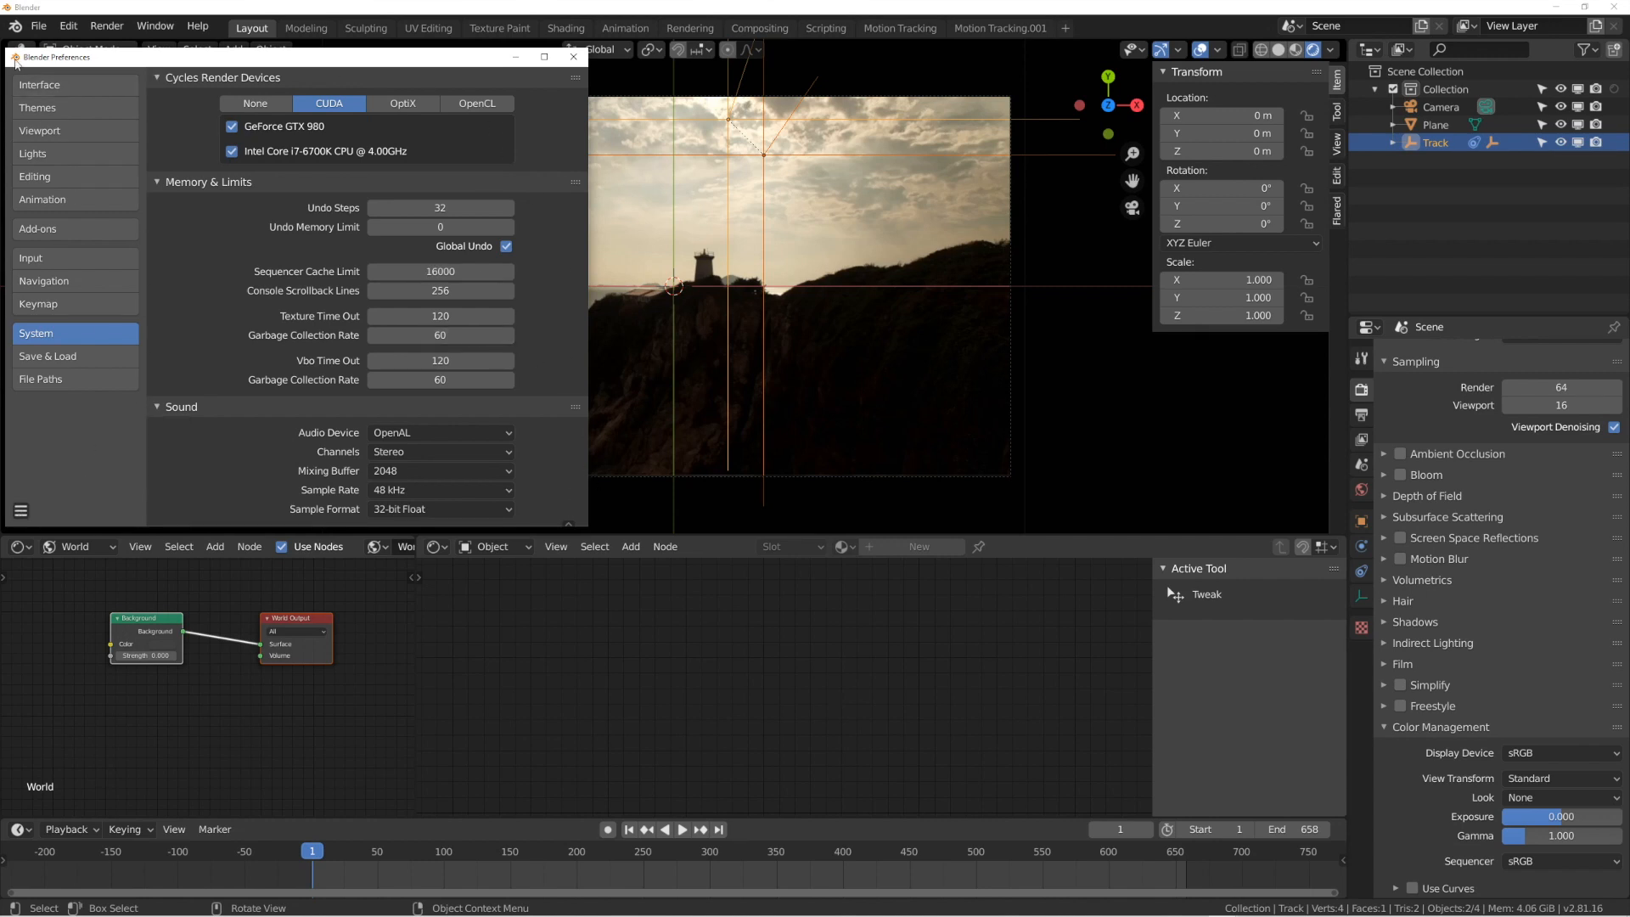
{"action": "left_click", "coordinate": [572, 58]}
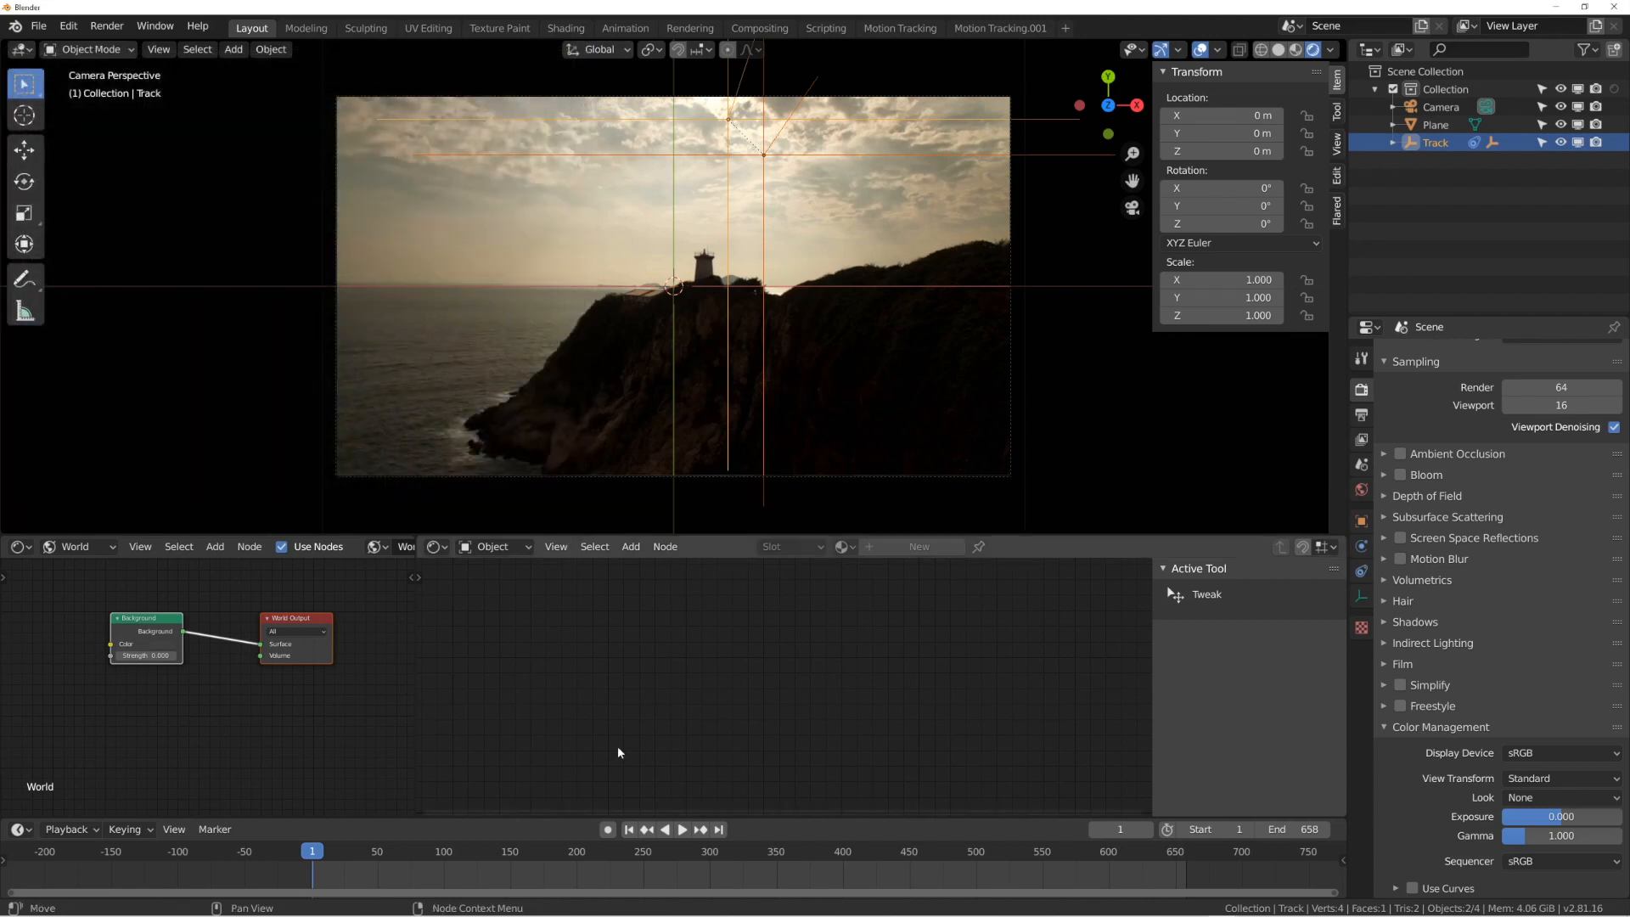
Play the animation from frame 1 to check playback and the empties' motion, and stop at frame 405.
{"action": "left_click", "coordinate": [682, 829]}
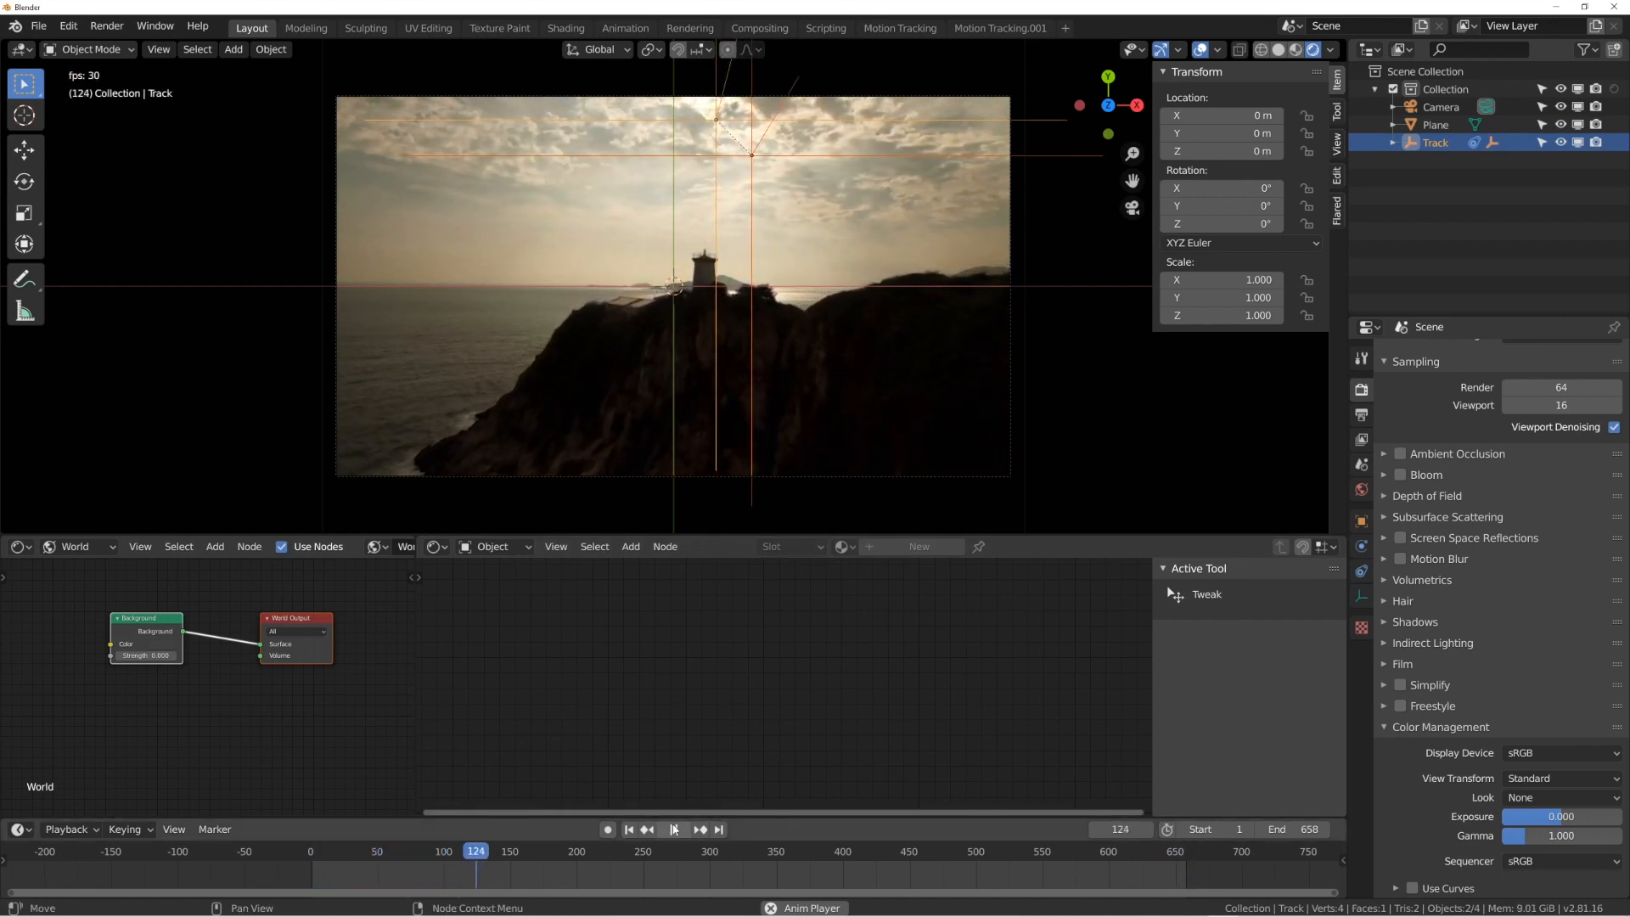
{"action": "left_click", "coordinate": [674, 829]}
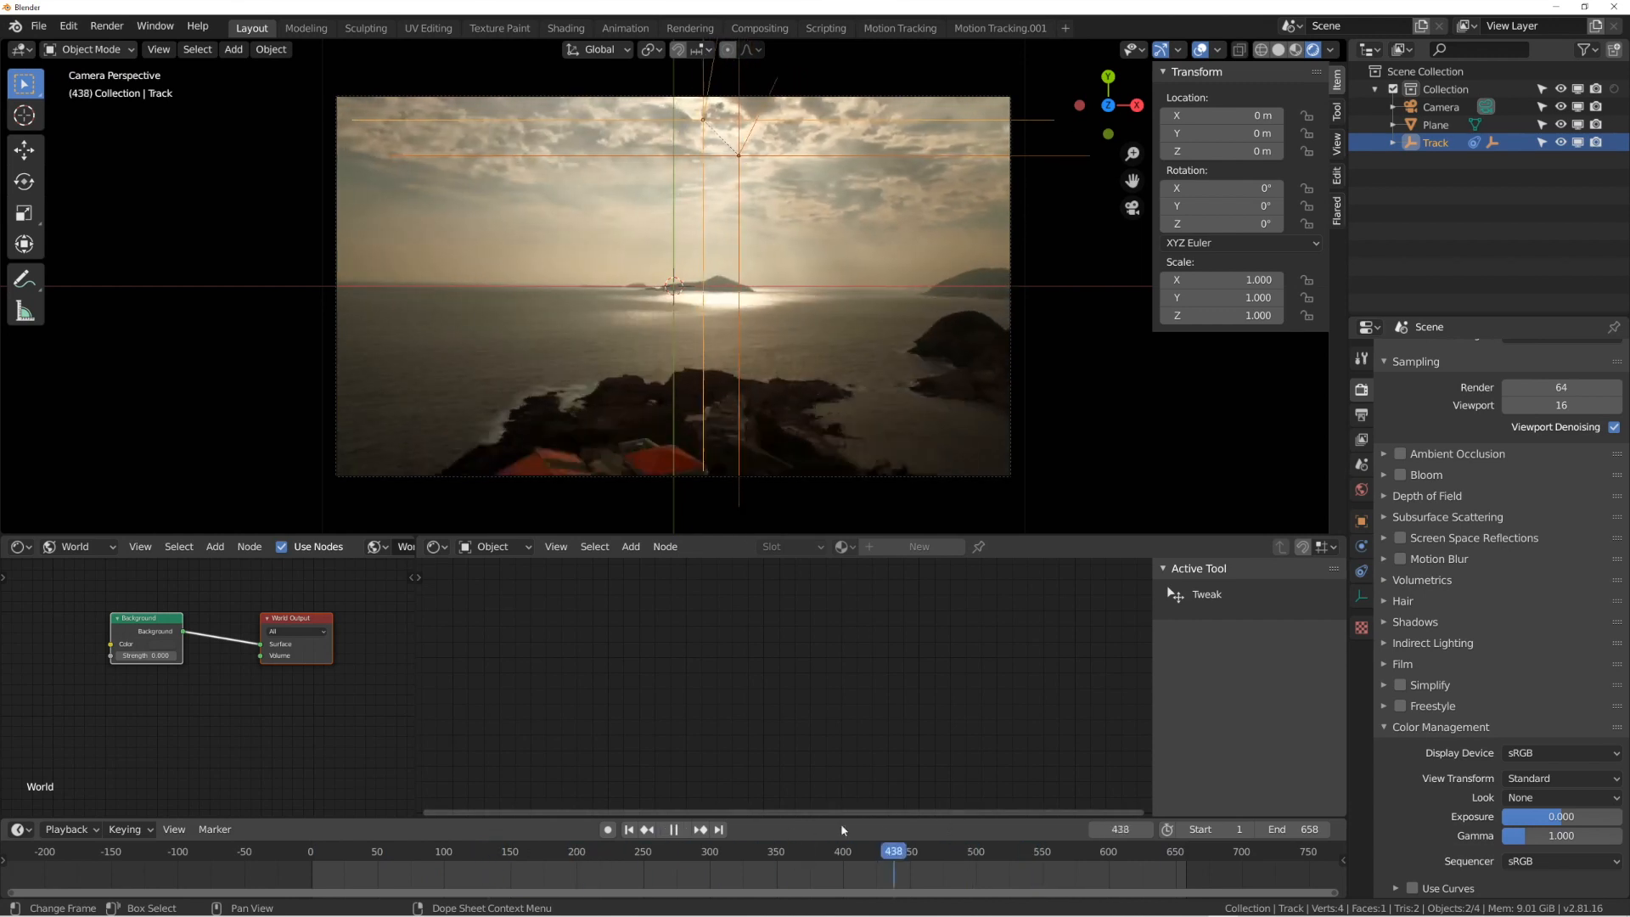
{"action": "left_click_drag", "start_coordinate": [1008, 802], "coordinate": [849, 813]}
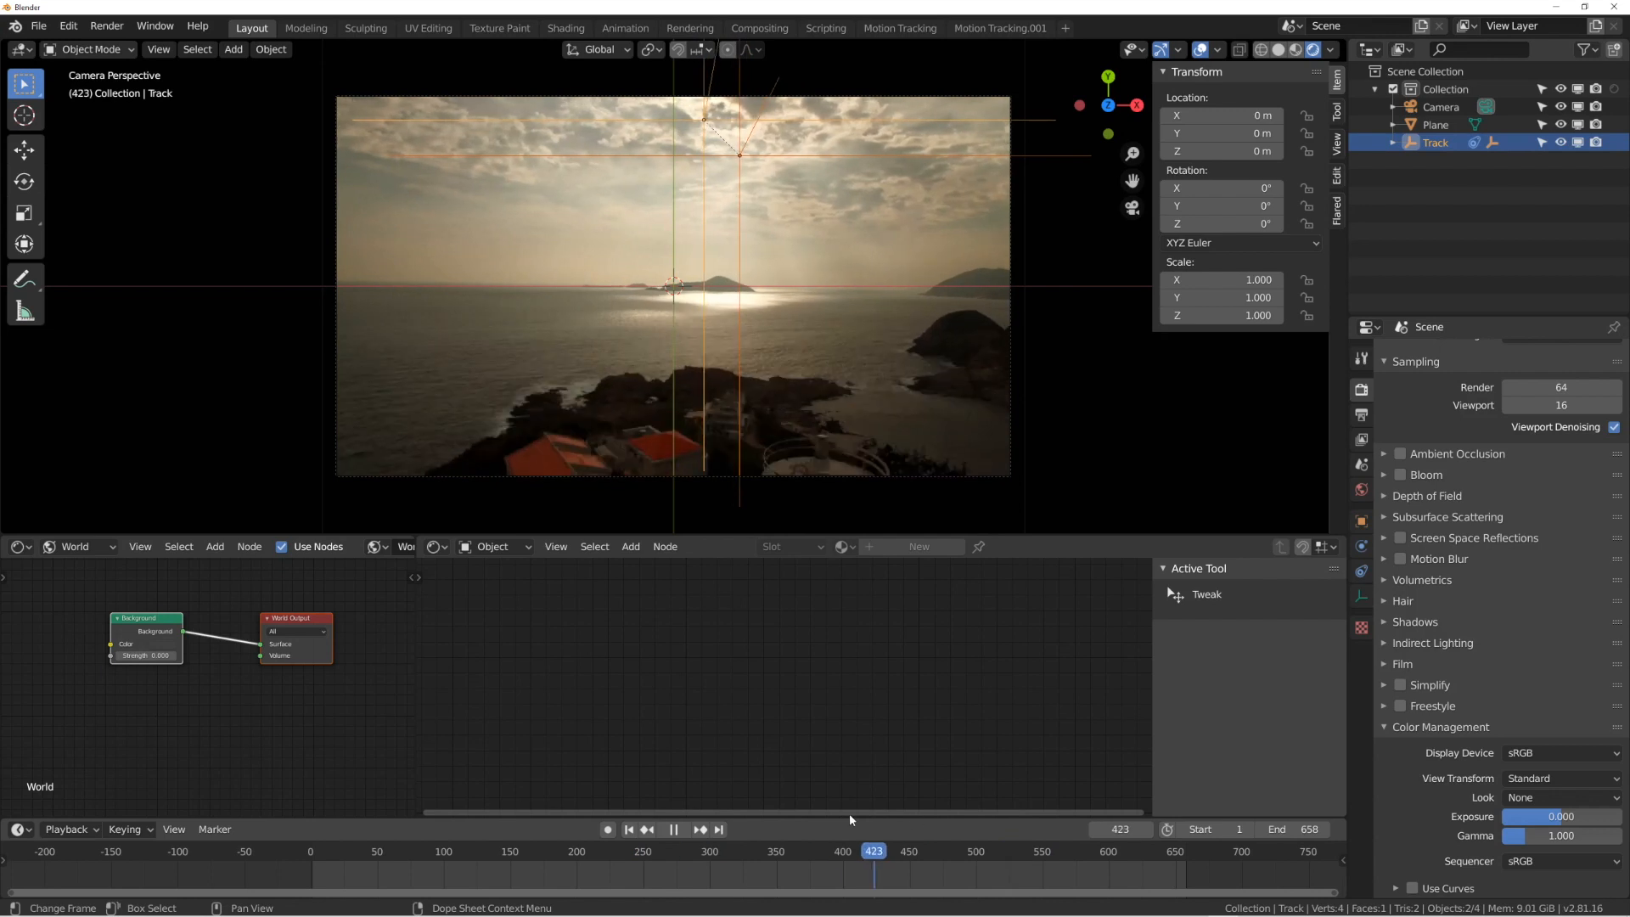
Select the child empty in the sky and add a Green Flared lens flare to it, using Camera as the camera.
{"action": "left_click", "coordinate": [1029, 155]}
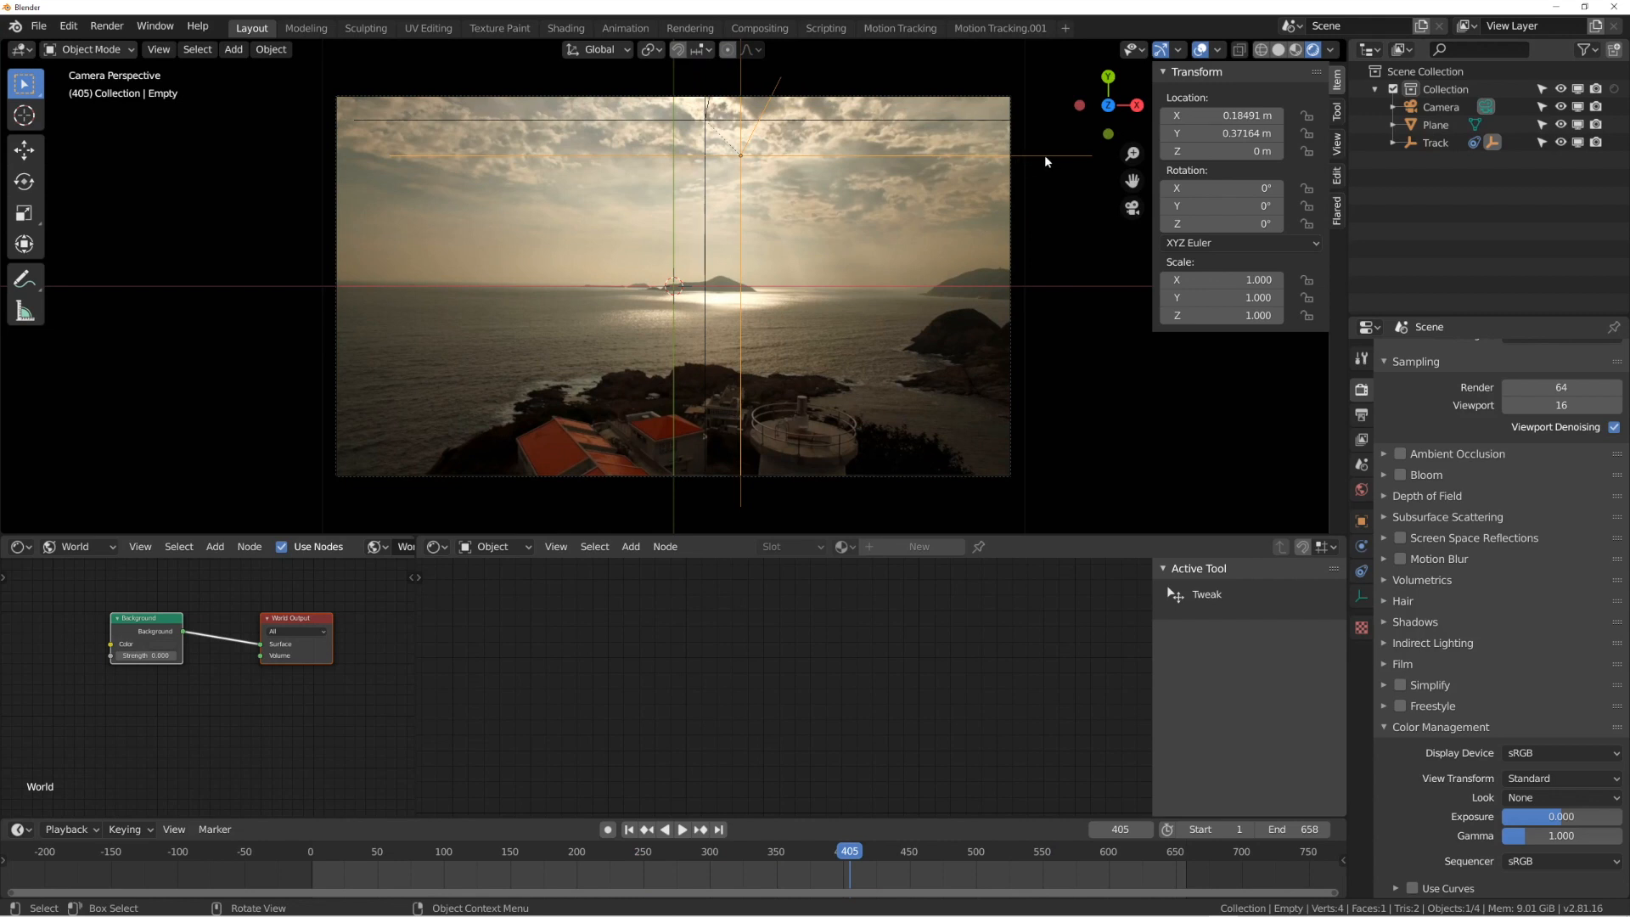
{"action": "left_click", "coordinate": [1337, 219]}
{"action": "left_click", "coordinate": [1209, 214]}
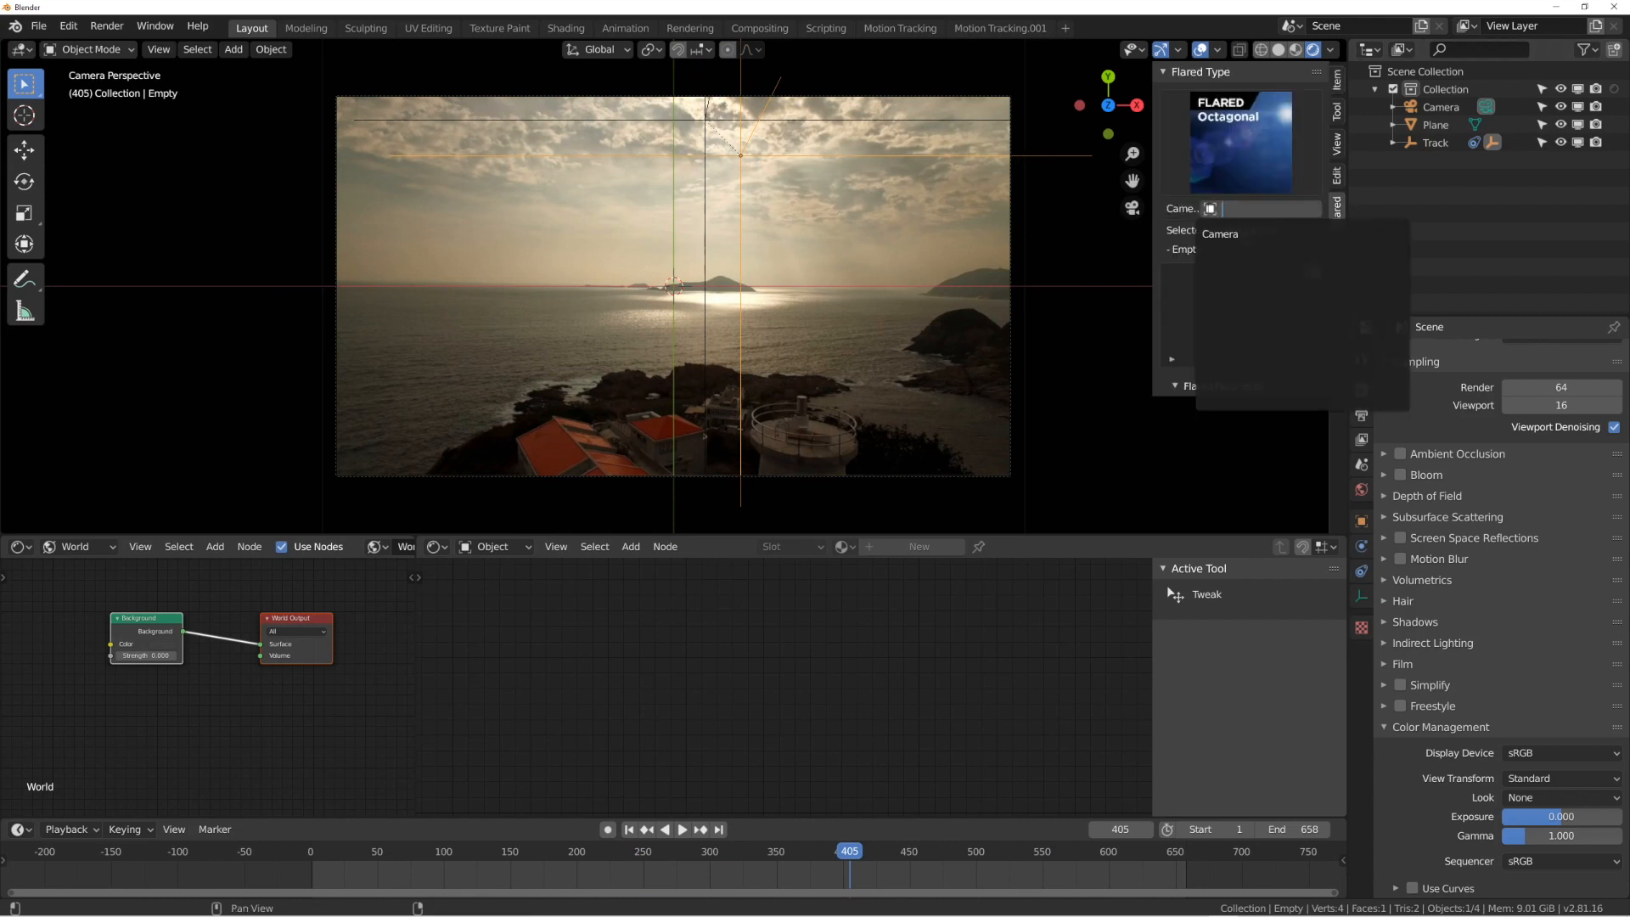
{"action": "left_click", "coordinate": [1222, 235]}
{"action": "left_click", "coordinate": [1205, 150]}
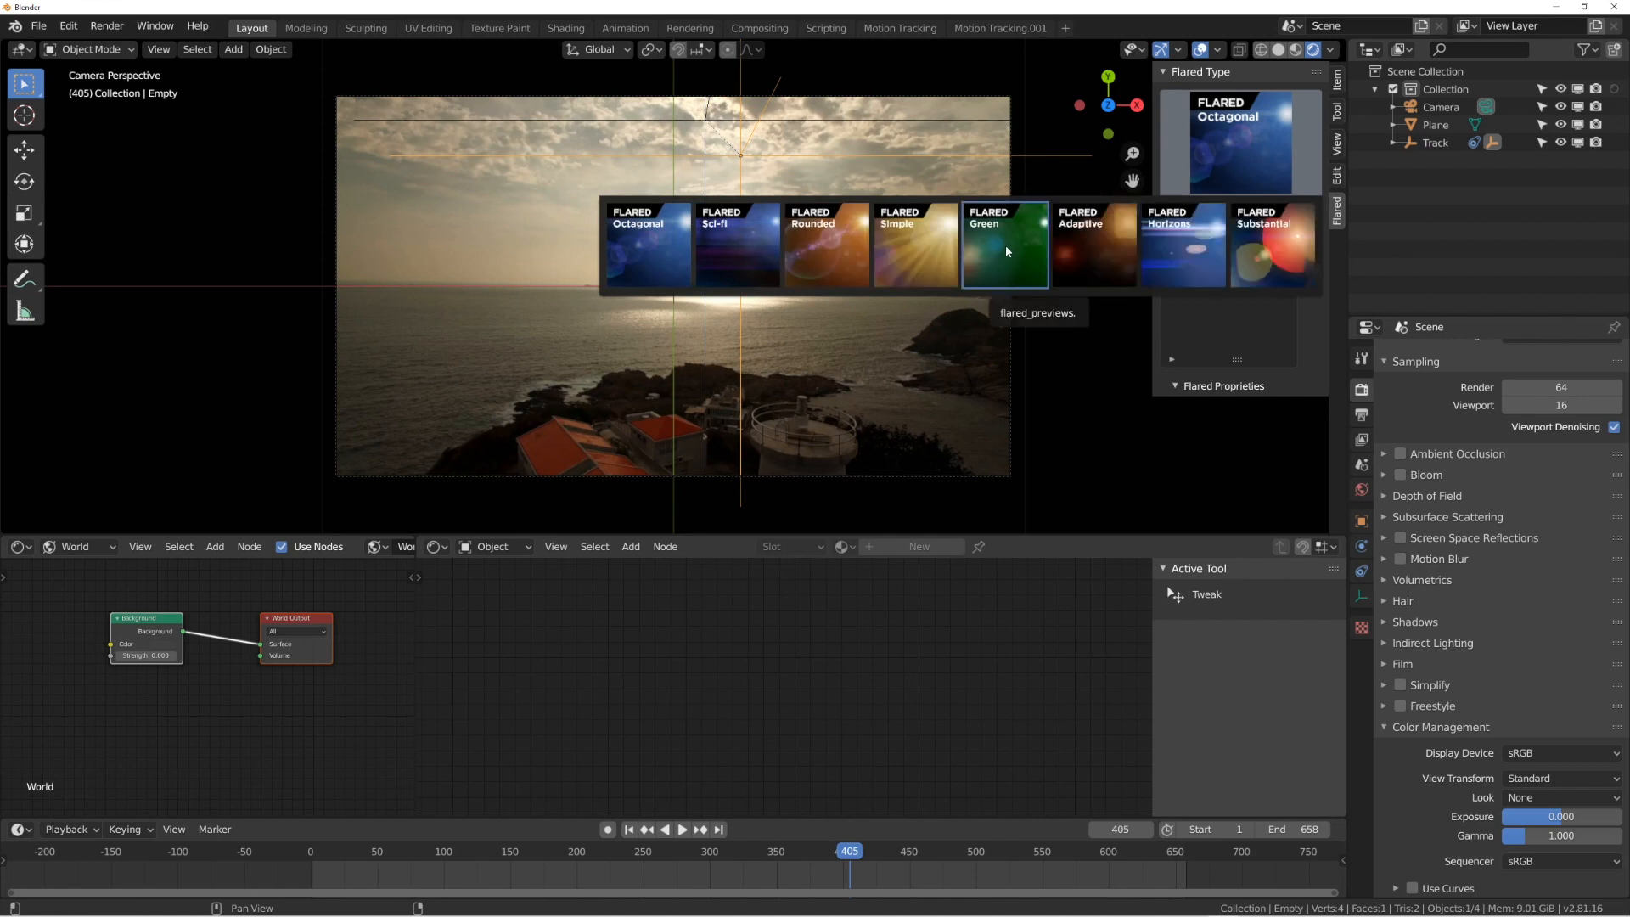
{"action": "left_click", "coordinate": [1004, 253]}
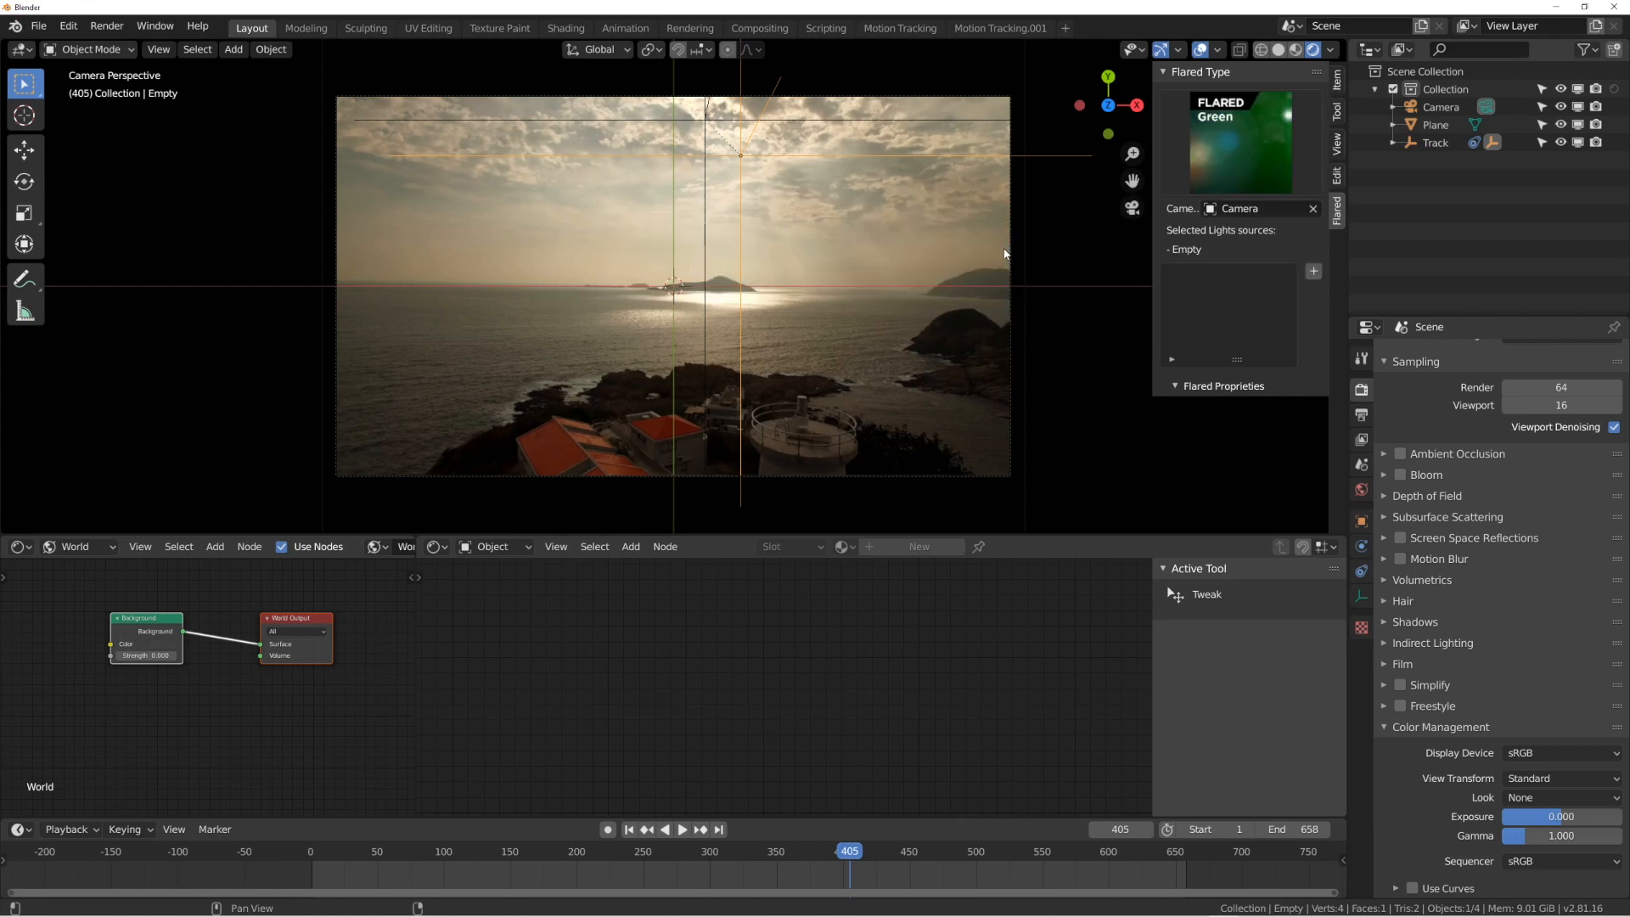
{"action": "left_click", "coordinate": [1313, 274]}
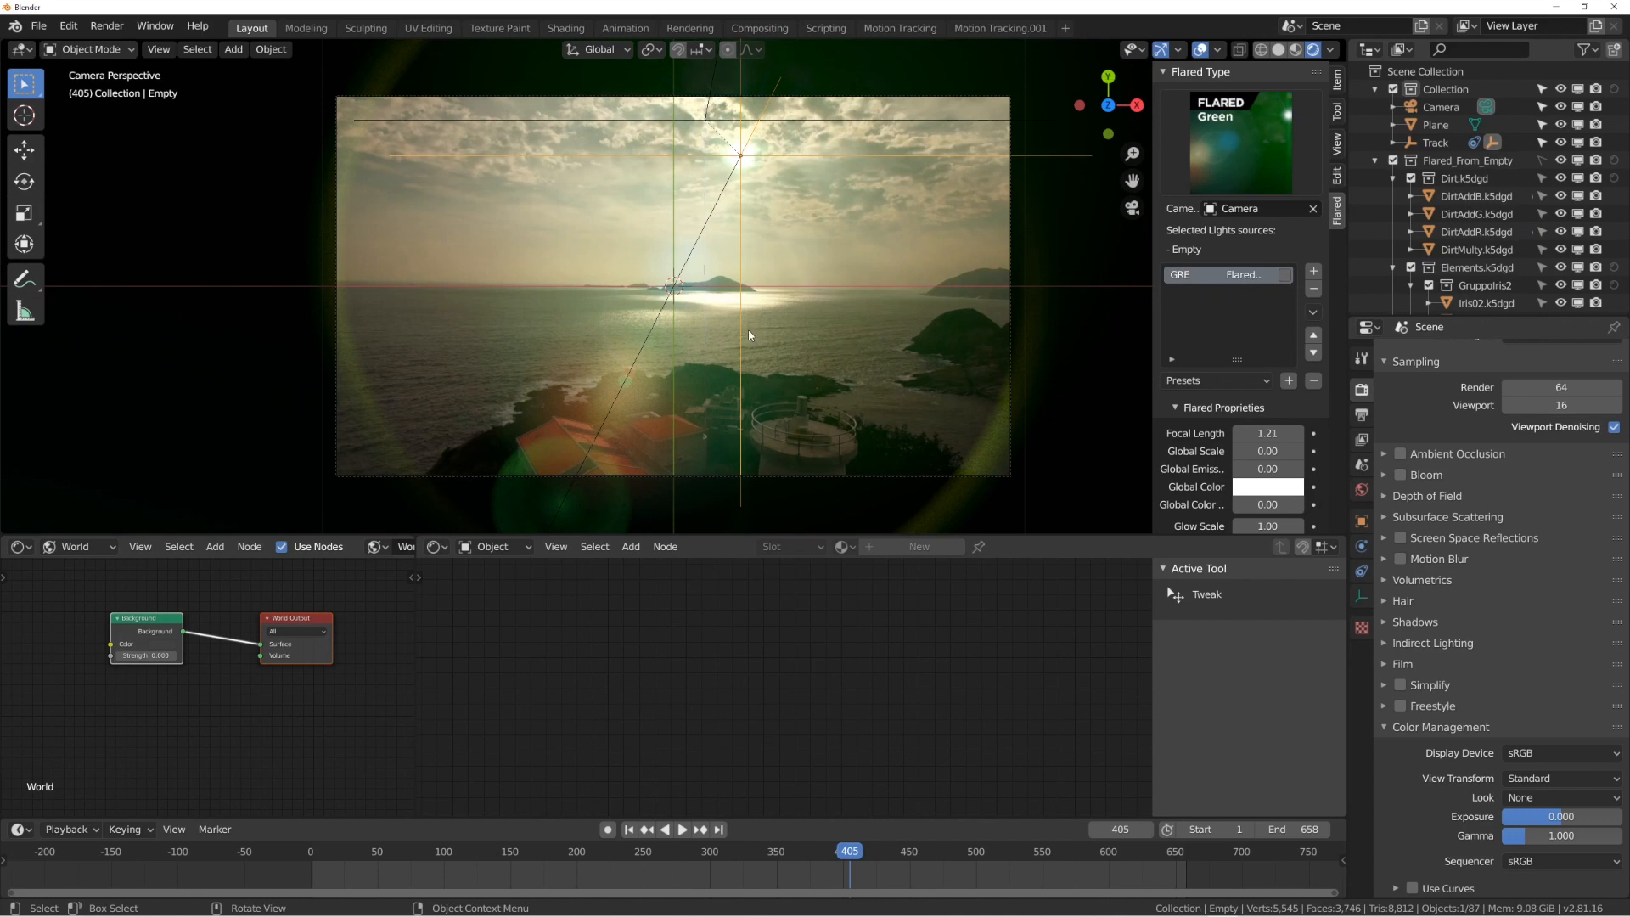
Hide the viewport's gizmos and overlays, and tint the flare with an orange Global Color at an amount of 0.27.
{"action": "left_click_drag", "start_coordinate": [1263, 536], "coordinate": [1166, 717]}
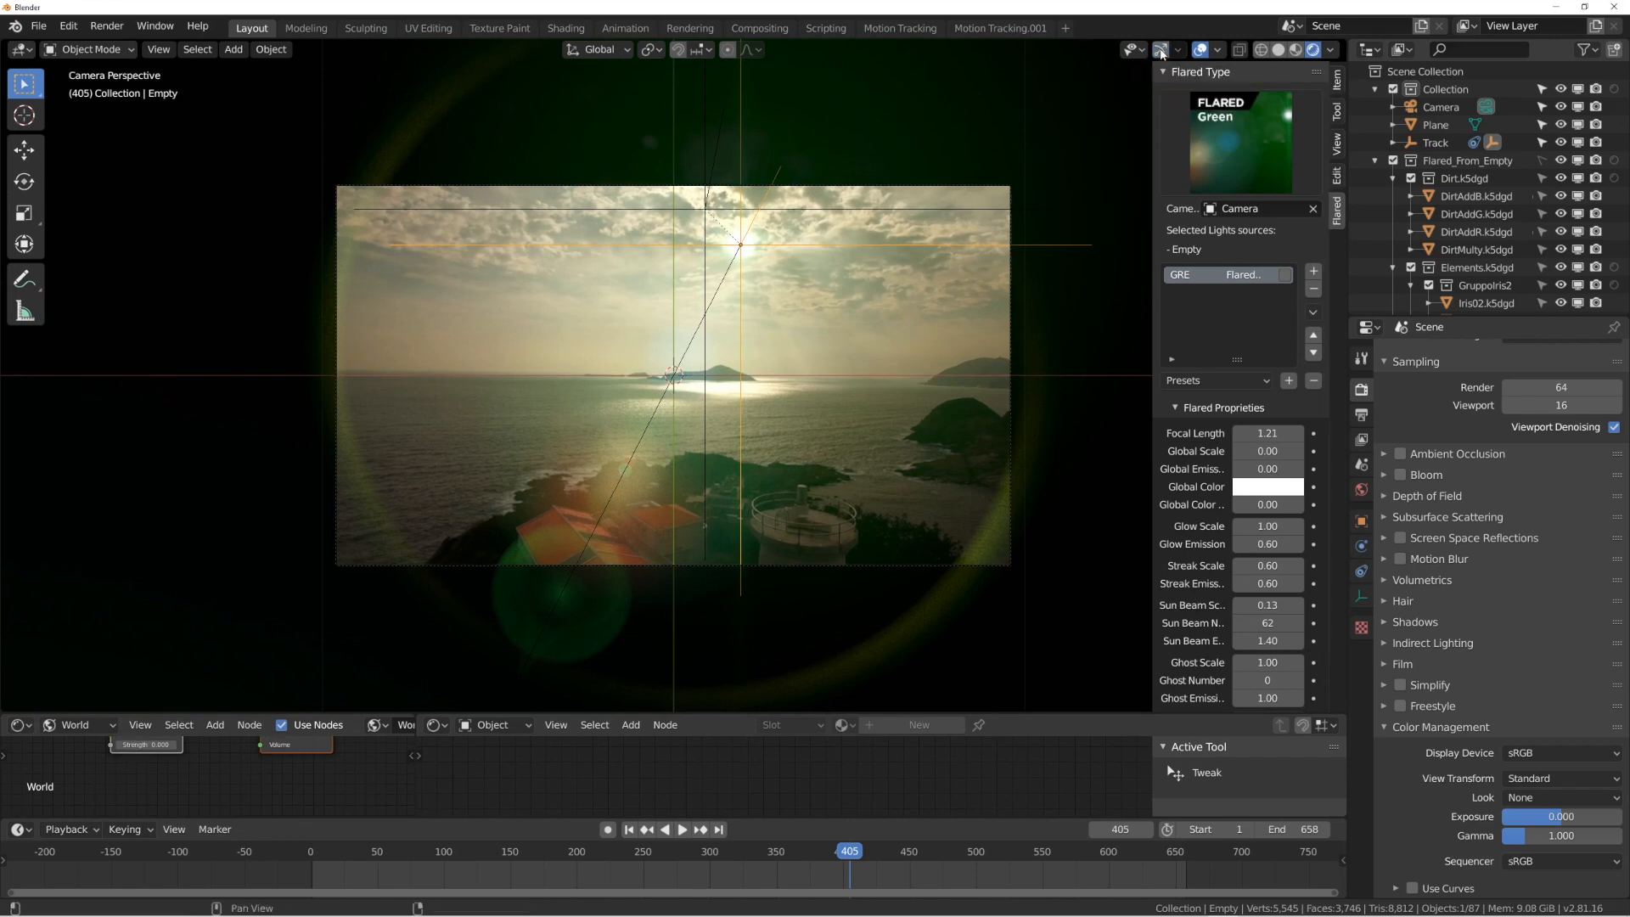
{"action": "left_click", "coordinate": [1203, 53]}
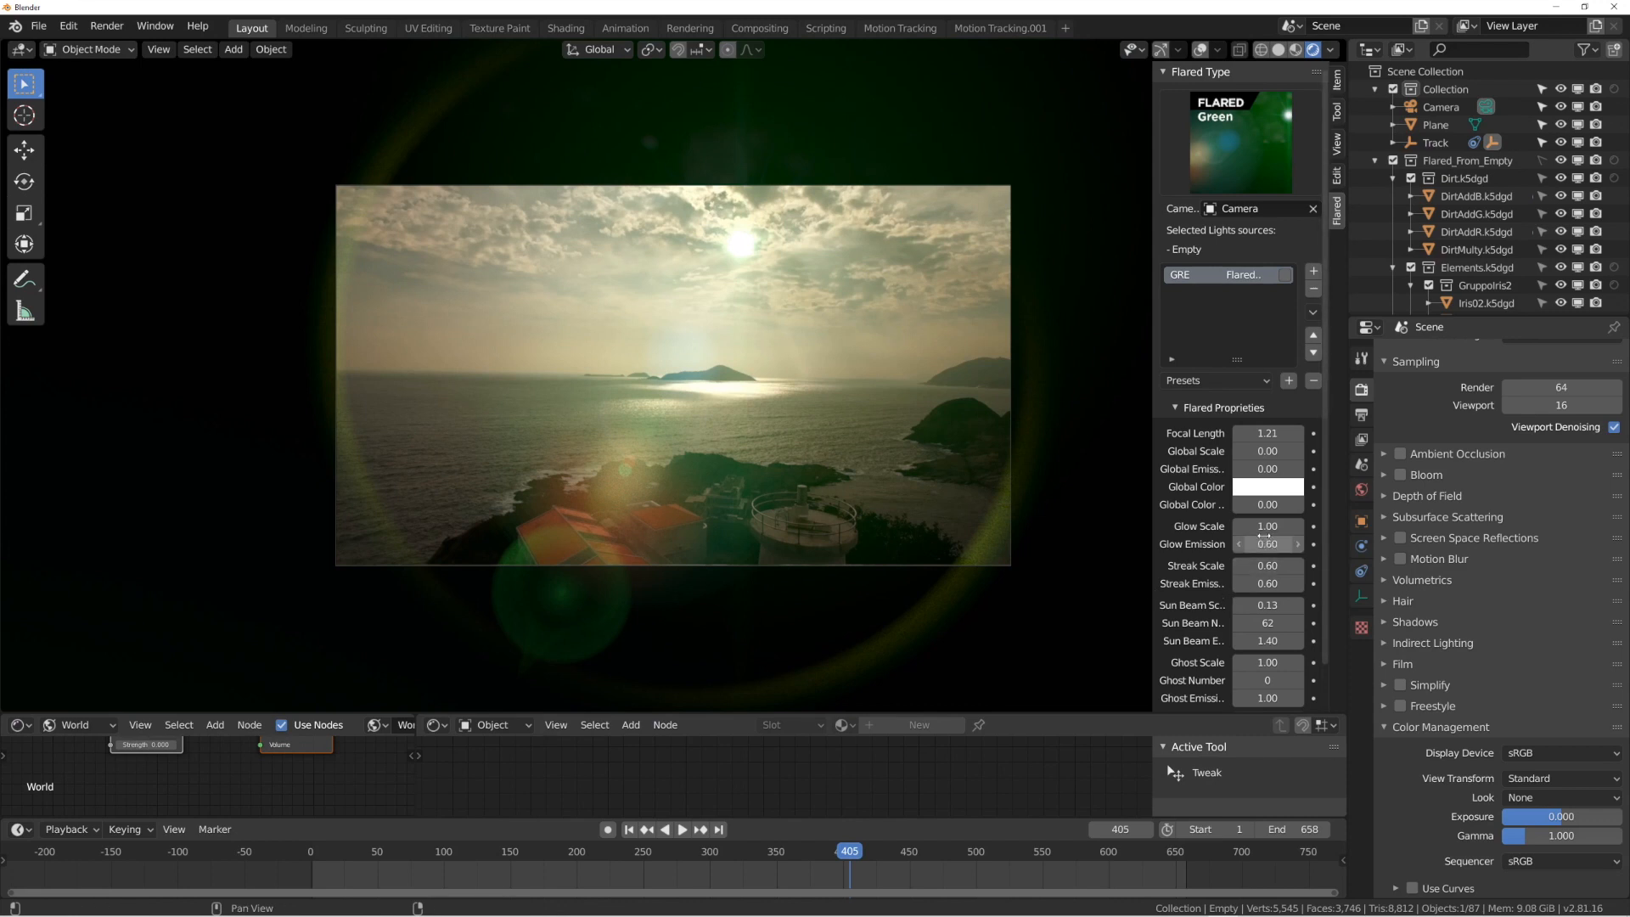
{"action": "left_click", "coordinate": [1269, 486]}
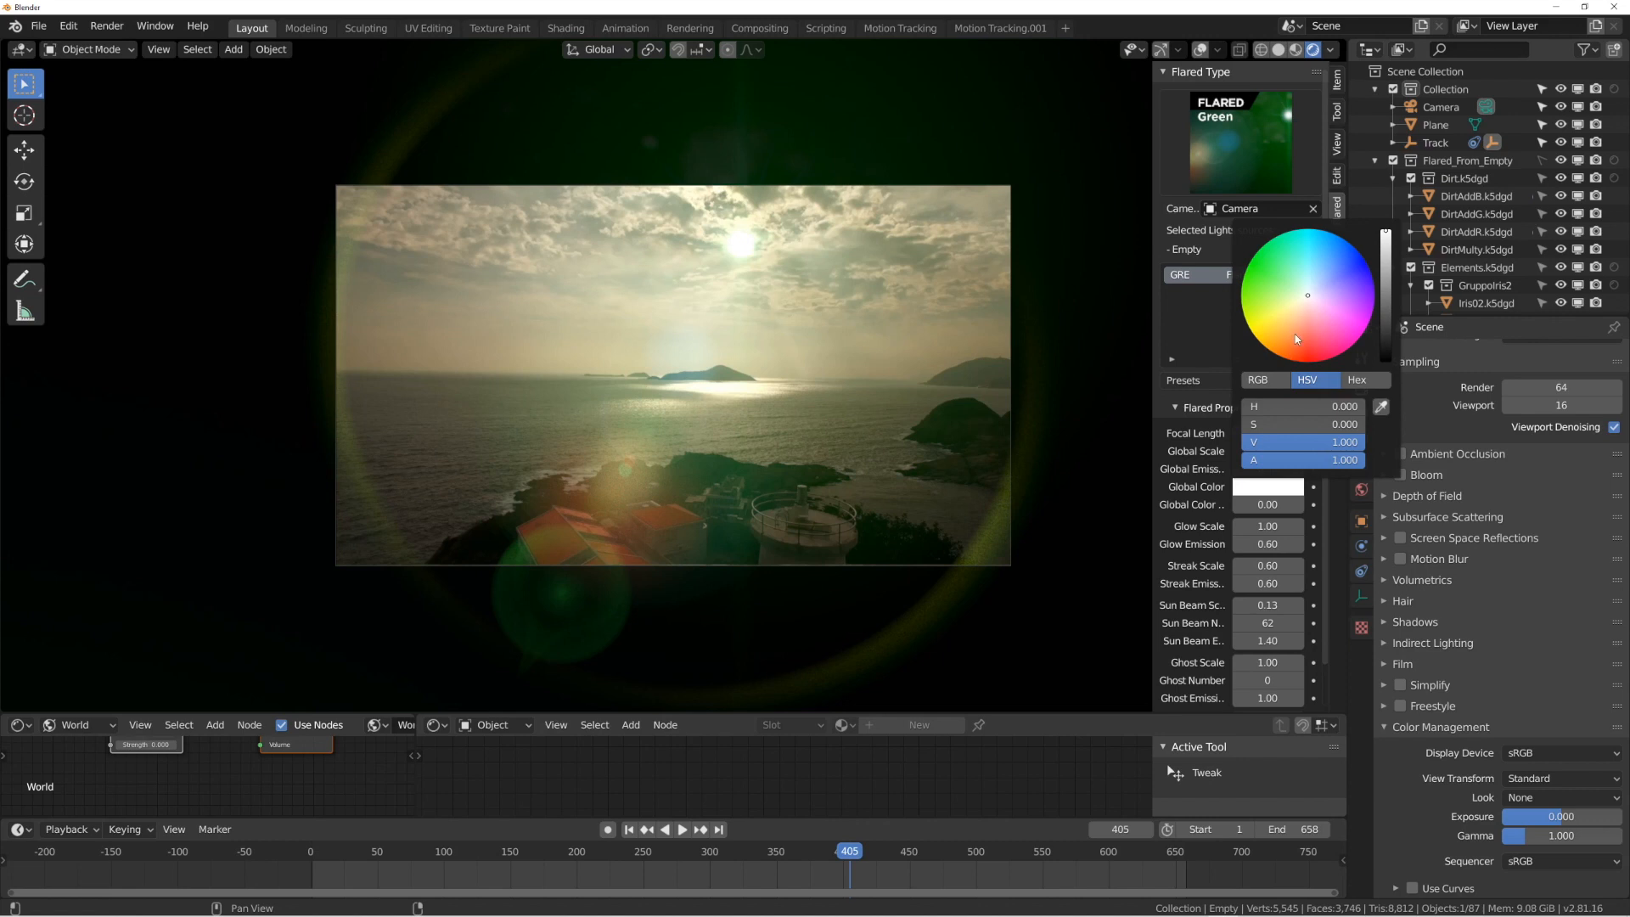
{"action": "left_click", "coordinate": [1296, 338]}
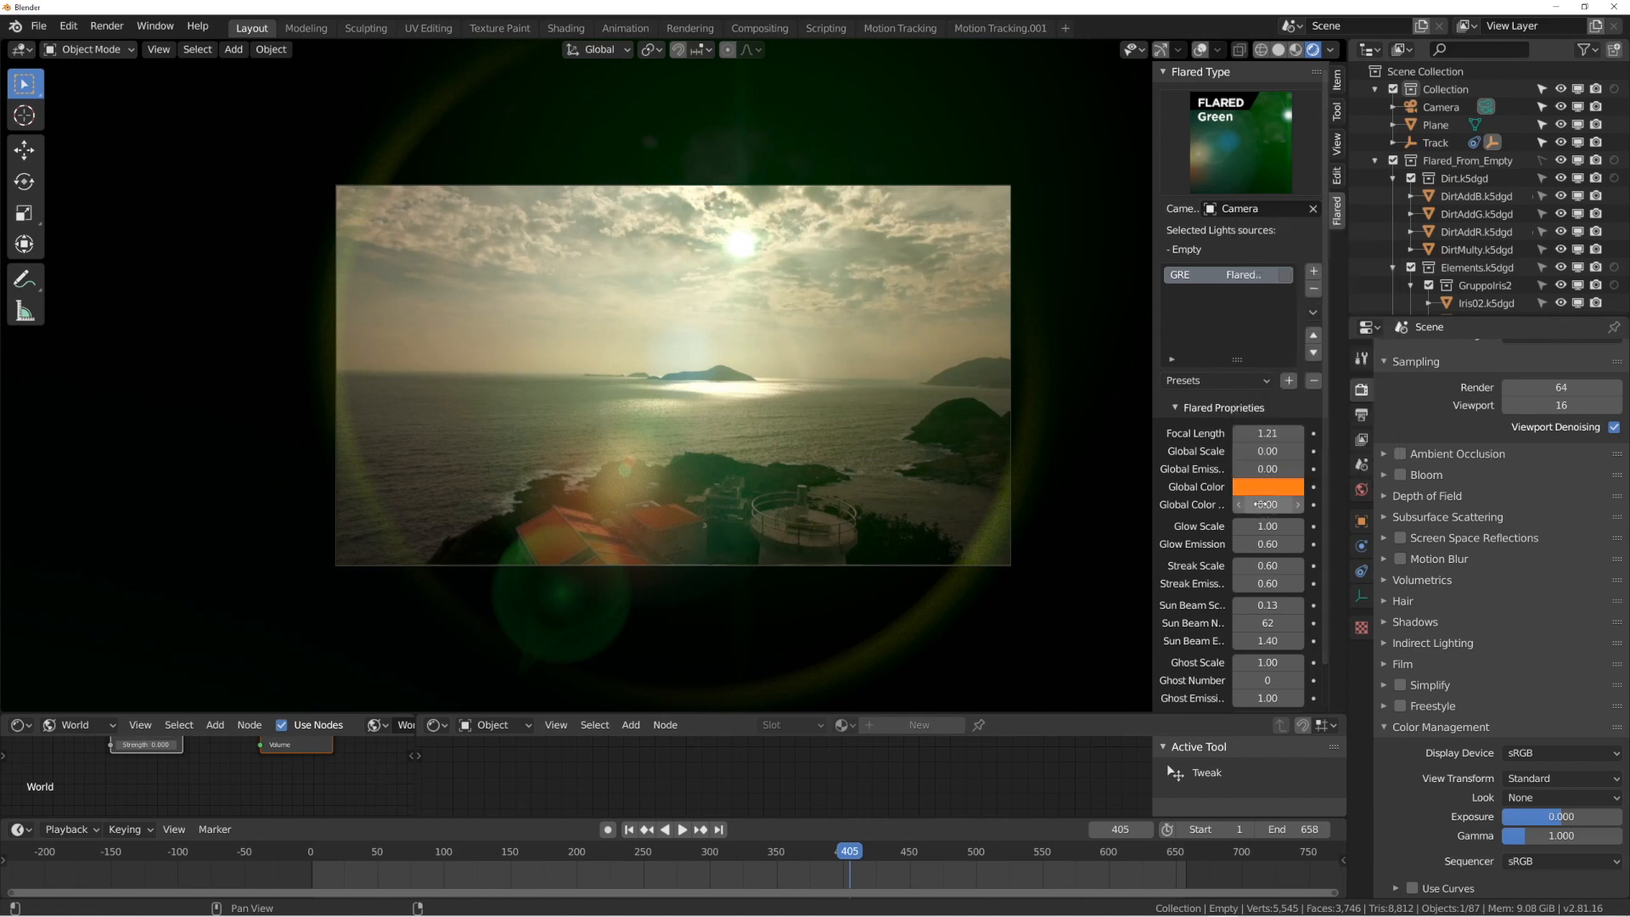
{"action": "left_click_drag", "start_coordinate": [1267, 504], "coordinate": [1282, 504]}
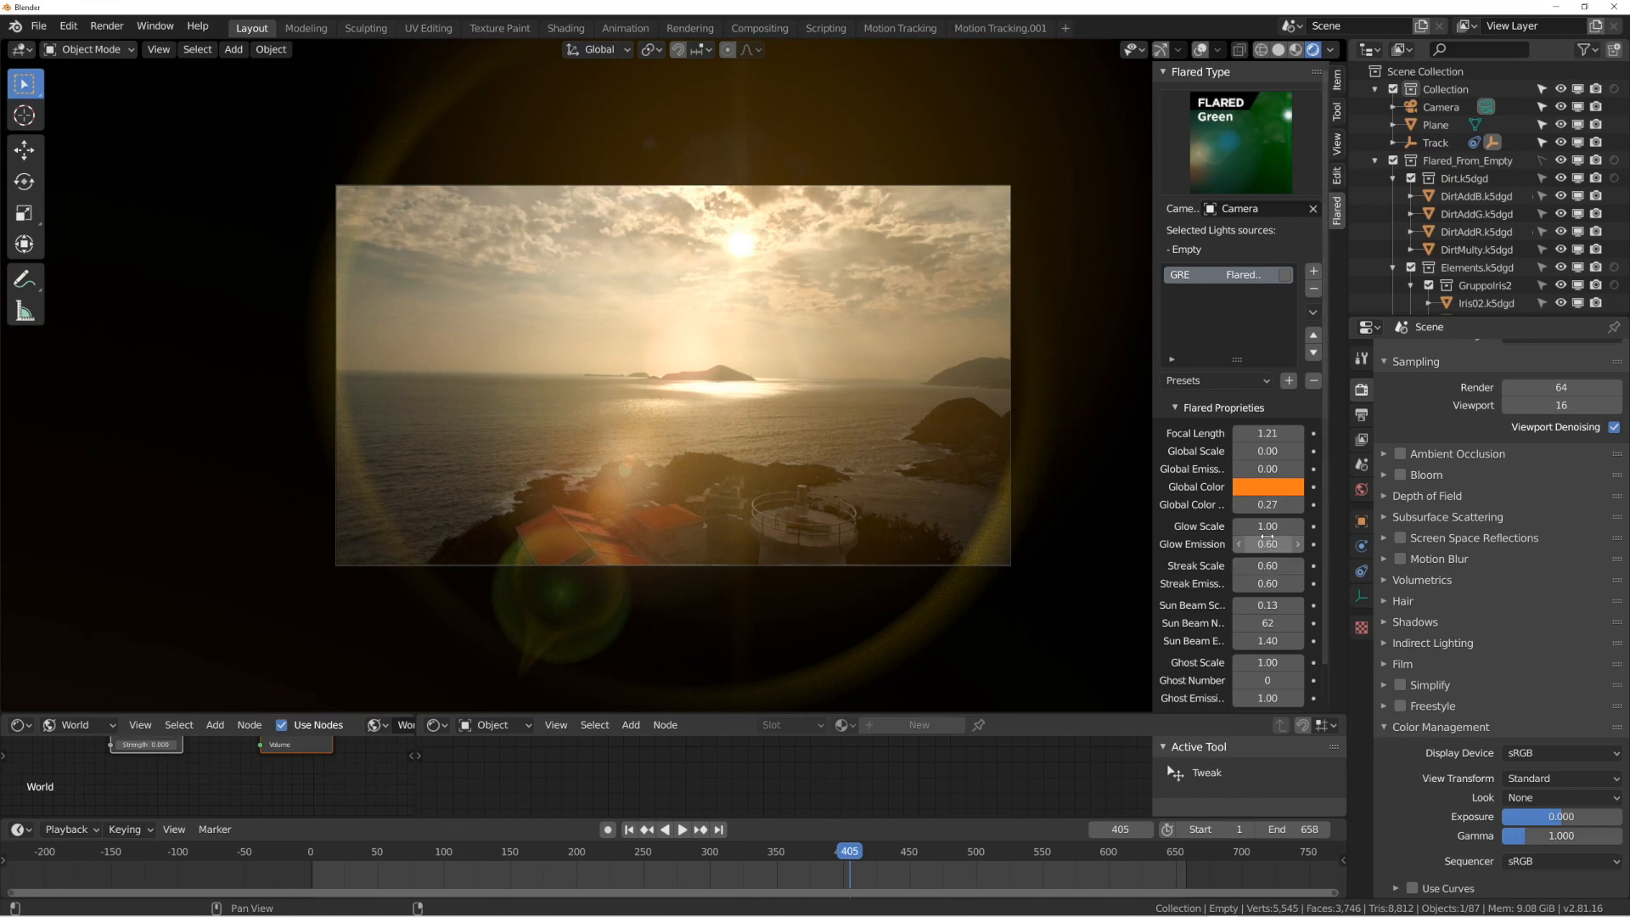
Set the flare's Glow Scale to 0.73, Glow Emission to 1.59, Streak Scale to 0.45 and Streak Emission to 2.00.
{"action": "mouse_move", "coordinate": [1267, 544]}
{"action": "left_mouse_down"}
{"action": "mouse_move", "coordinate": [1299, 543]}
{"action": "mouse_move", "coordinate": [1273, 543]}
{"action": "left_mouse_up"}
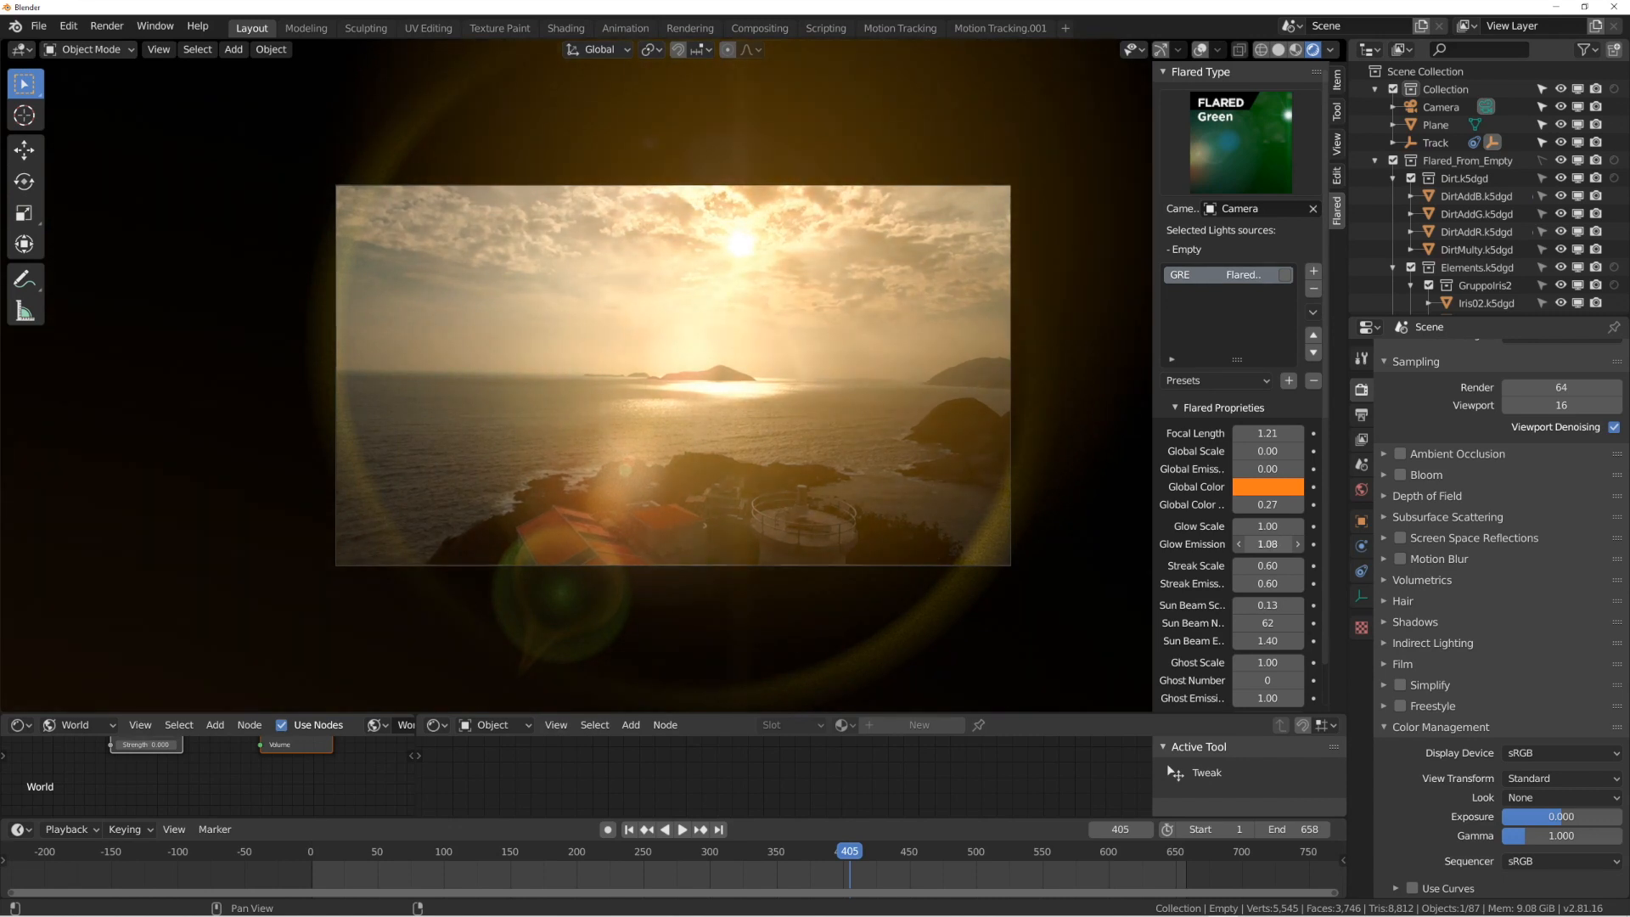
{"action": "mouse_move", "coordinate": [1267, 565]}
{"action": "left_mouse_down"}
{"action": "mouse_move", "coordinate": [1243, 565]}
{"action": "mouse_move", "coordinate": [1298, 565]}
{"action": "mouse_move", "coordinate": [1258, 565]}
{"action": "mouse_move", "coordinate": [1264, 584]}
{"action": "mouse_move", "coordinate": [1232, 565]}
{"action": "mouse_move", "coordinate": [1303, 583]}
{"action": "mouse_move", "coordinate": [1273, 565]}
{"action": "left_mouse_up"}
{"action": "left_click_drag", "start_coordinate": [1262, 543], "coordinate": [1290, 525]}
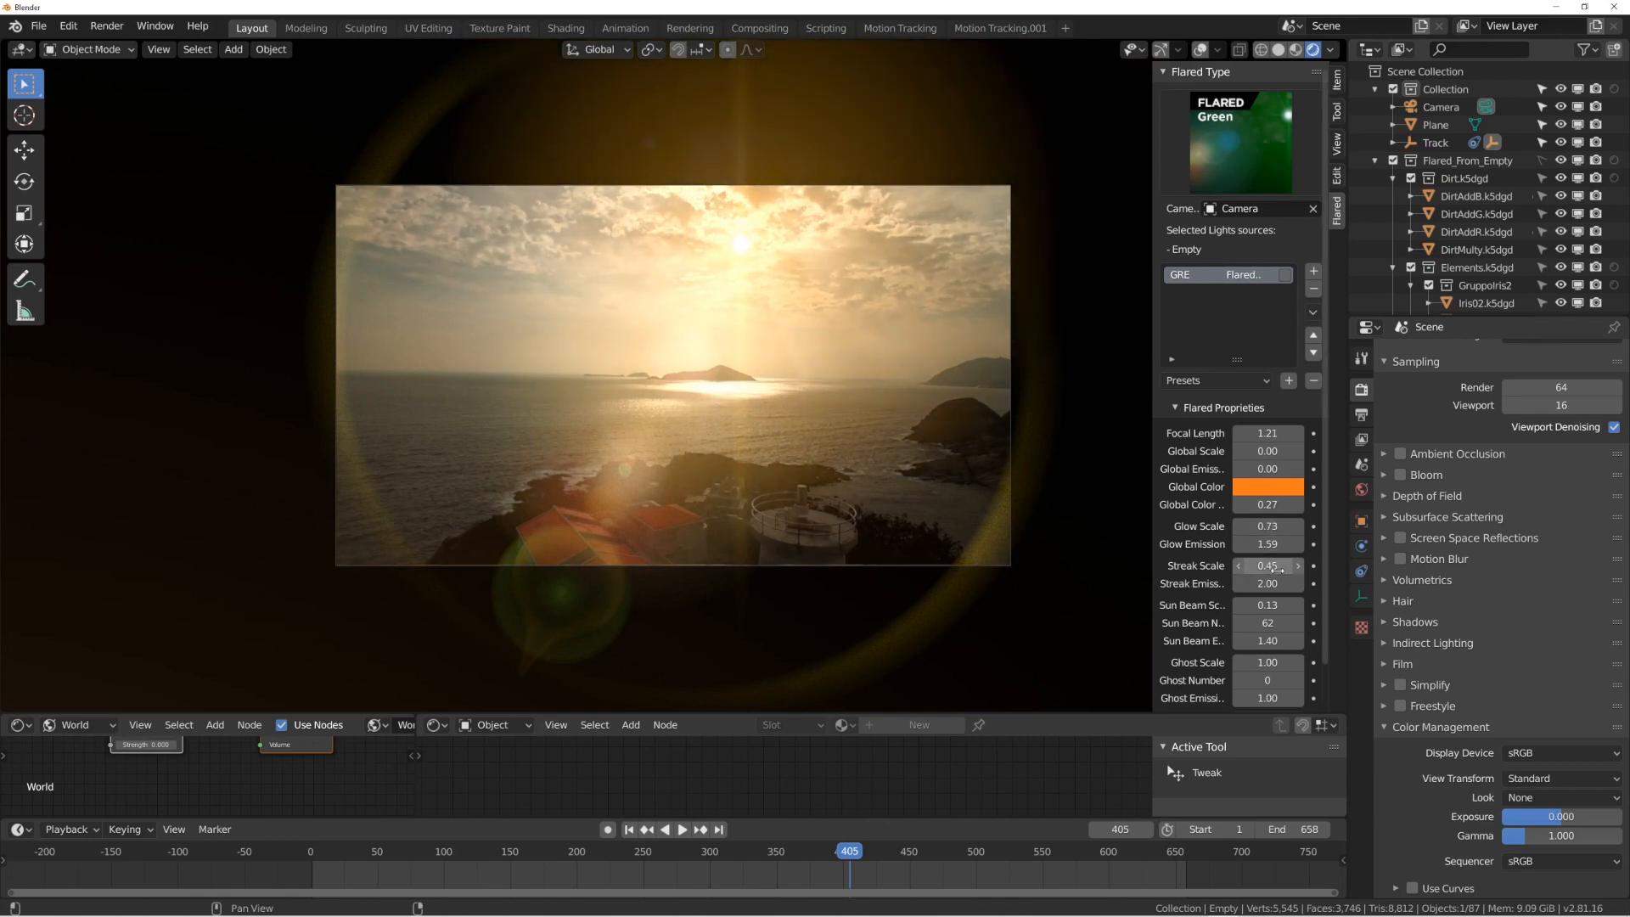
Set the flare's Sun Beam Scale to 0.49 and its Sun Beam Number to 95.
{"action": "scroll", "coordinate": [1267, 622], "scroll_direction": "down", "scroll_amount": 1}
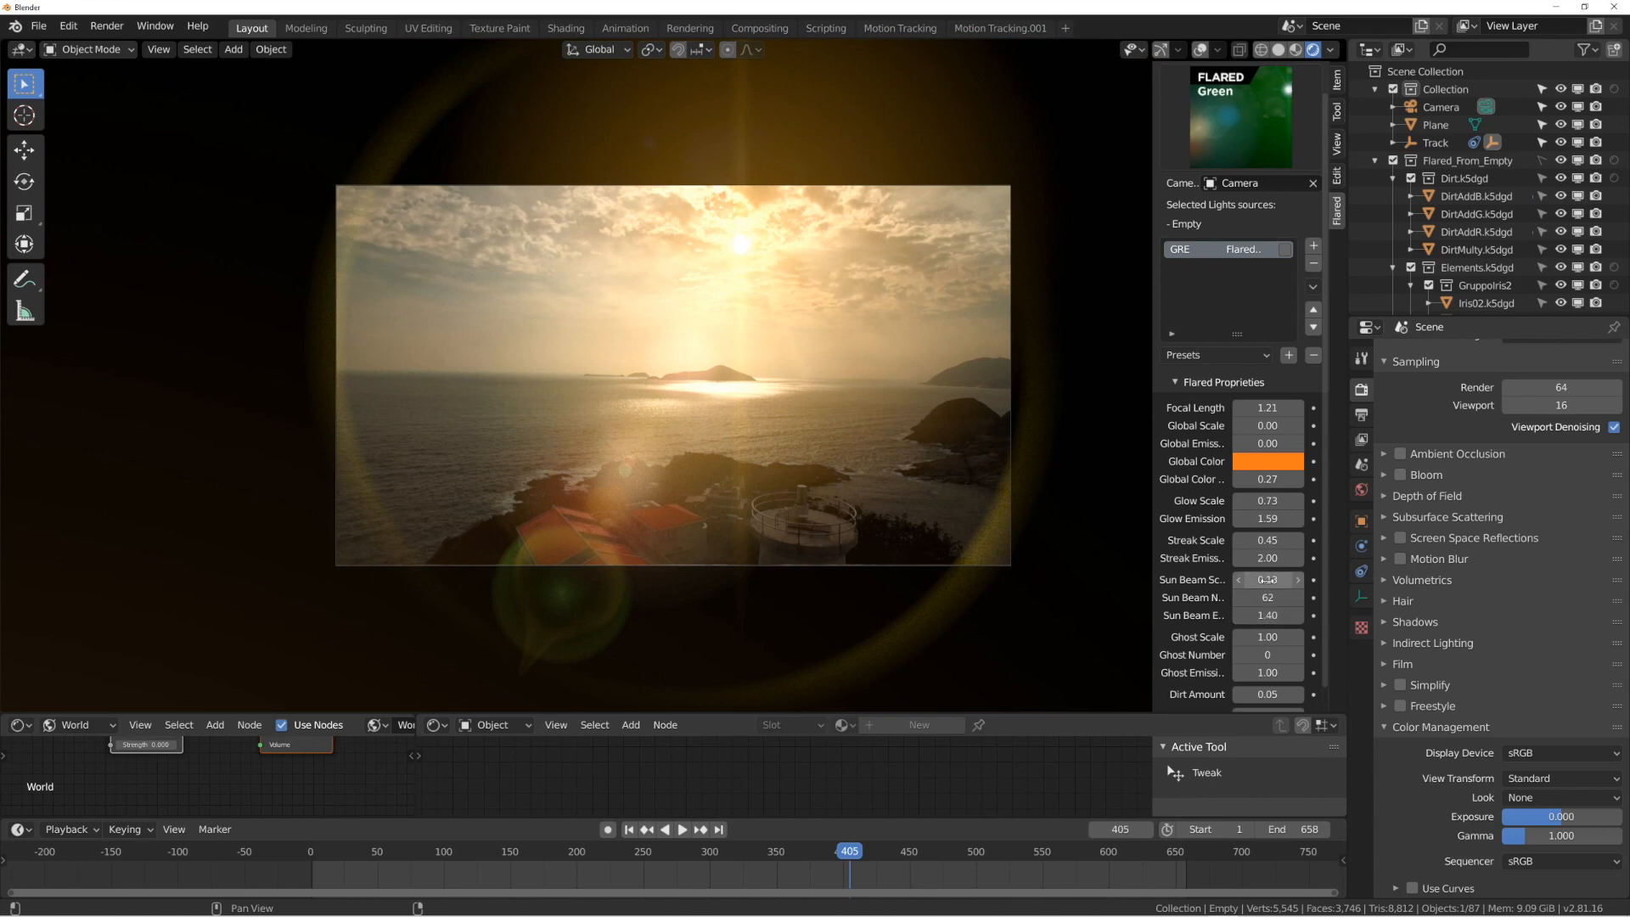
{"action": "mouse_move", "coordinate": [1265, 581]}
{"action": "left_mouse_down"}
{"action": "mouse_move", "coordinate": [1311, 581]}
{"action": "mouse_move", "coordinate": [1248, 581]}
{"action": "left_mouse_up"}
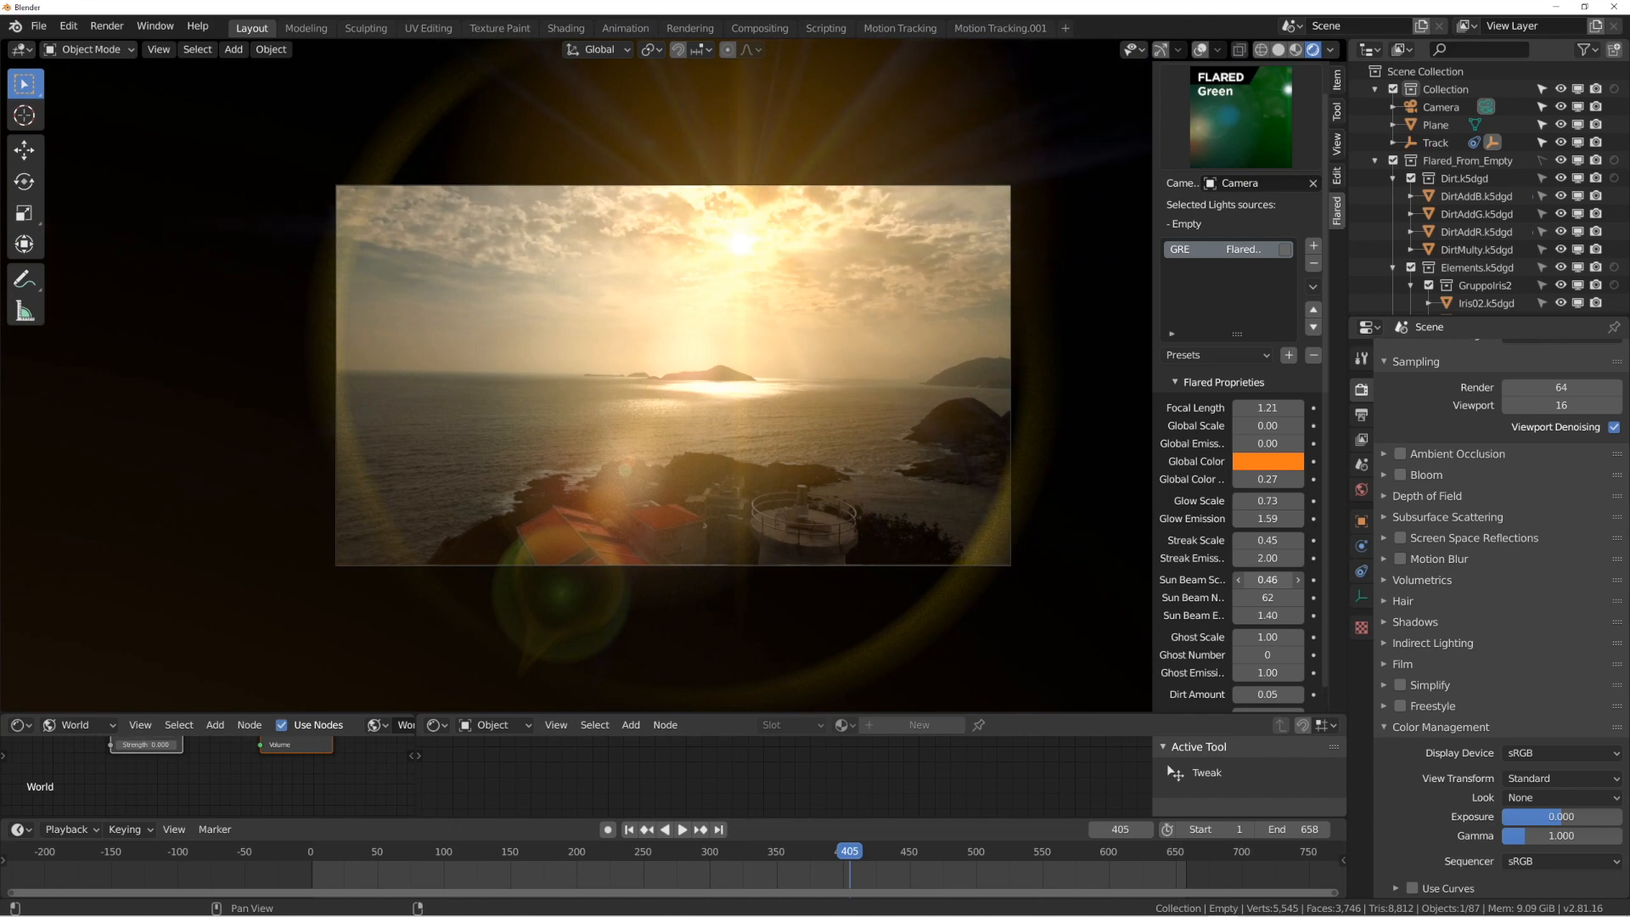
{"action": "left_click_drag", "start_coordinate": [1267, 579], "coordinate": [1271, 579]}
{"action": "left_click_drag", "start_coordinate": [1267, 597], "coordinate": [1223, 597]}
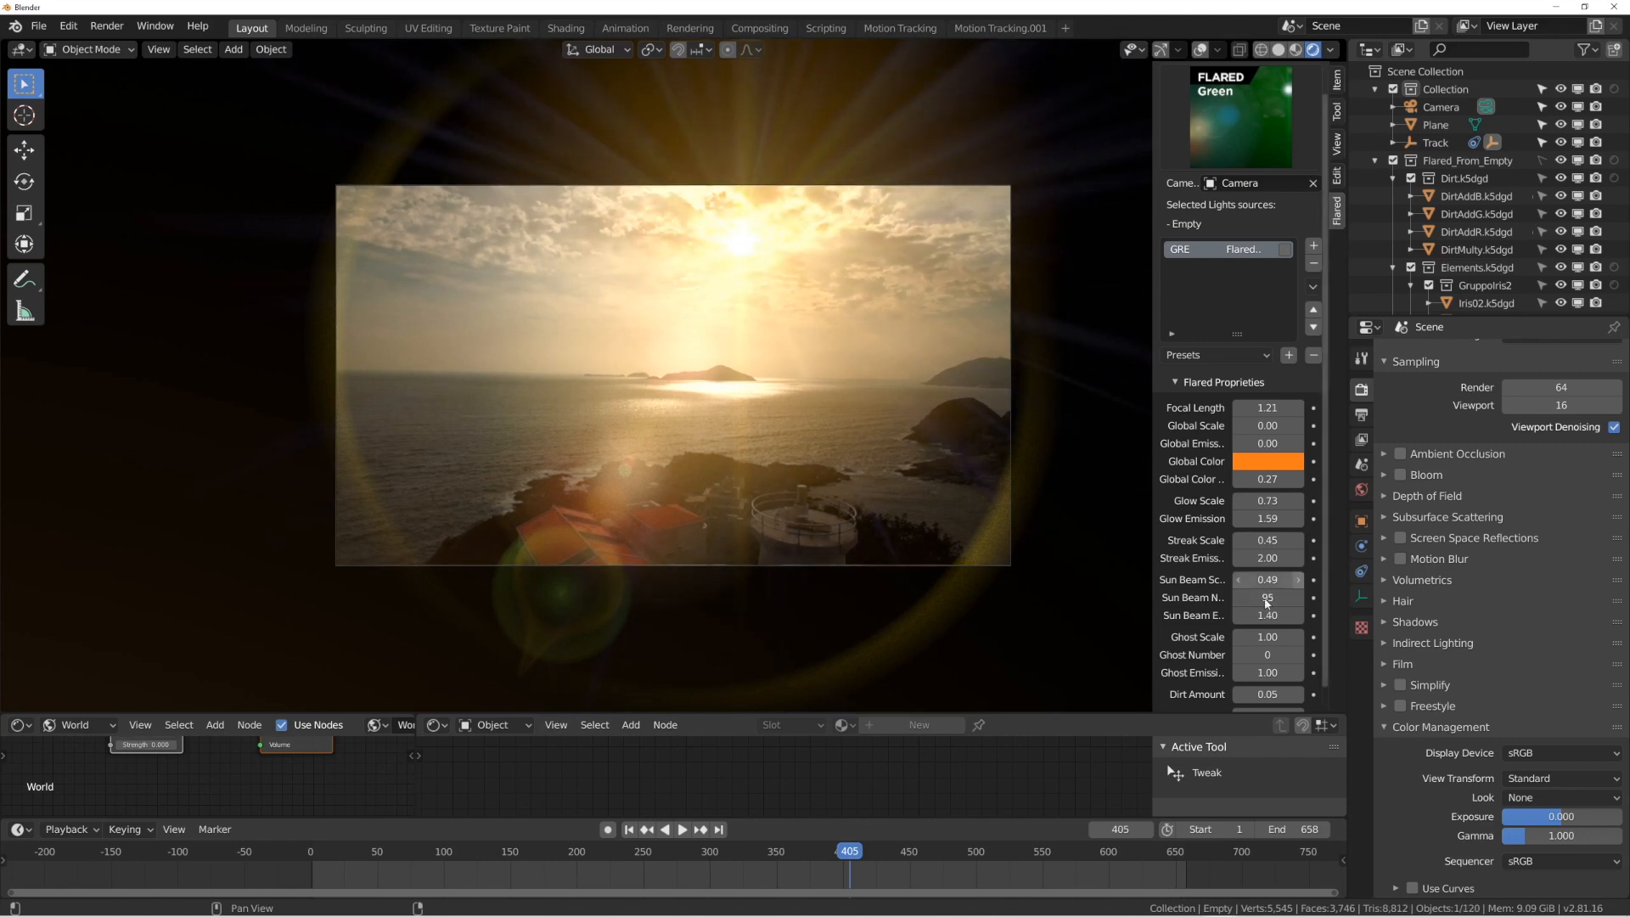
{"action": "scroll", "coordinate": [1267, 635], "scroll_direction": "down", "scroll_amount": 1}
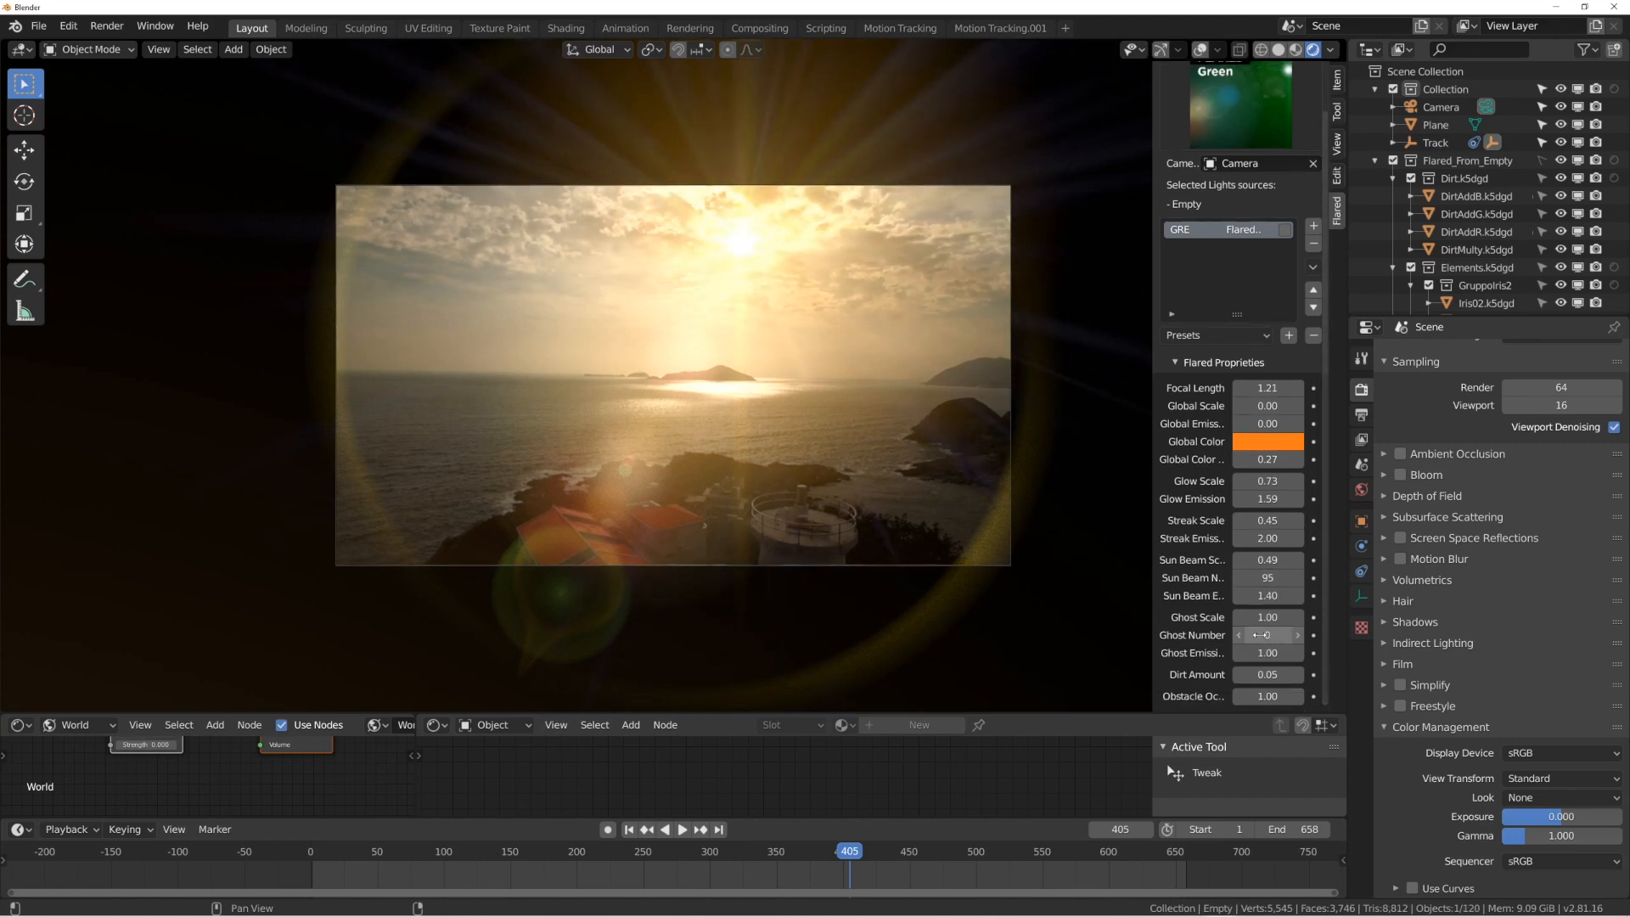
Set the flare's Ghost Scale to 0.55, Ghost Number to 60, Ghost Emission to 0.82 and Dirt Amount to 0.14.
{"action": "mouse_move", "coordinate": [1264, 635]}
{"action": "left_mouse_down"}
{"action": "mouse_move", "coordinate": [1282, 635]}
{"action": "mouse_move", "coordinate": [1251, 653]}
{"action": "mouse_move", "coordinate": [1247, 617]}
{"action": "left_mouse_up"}
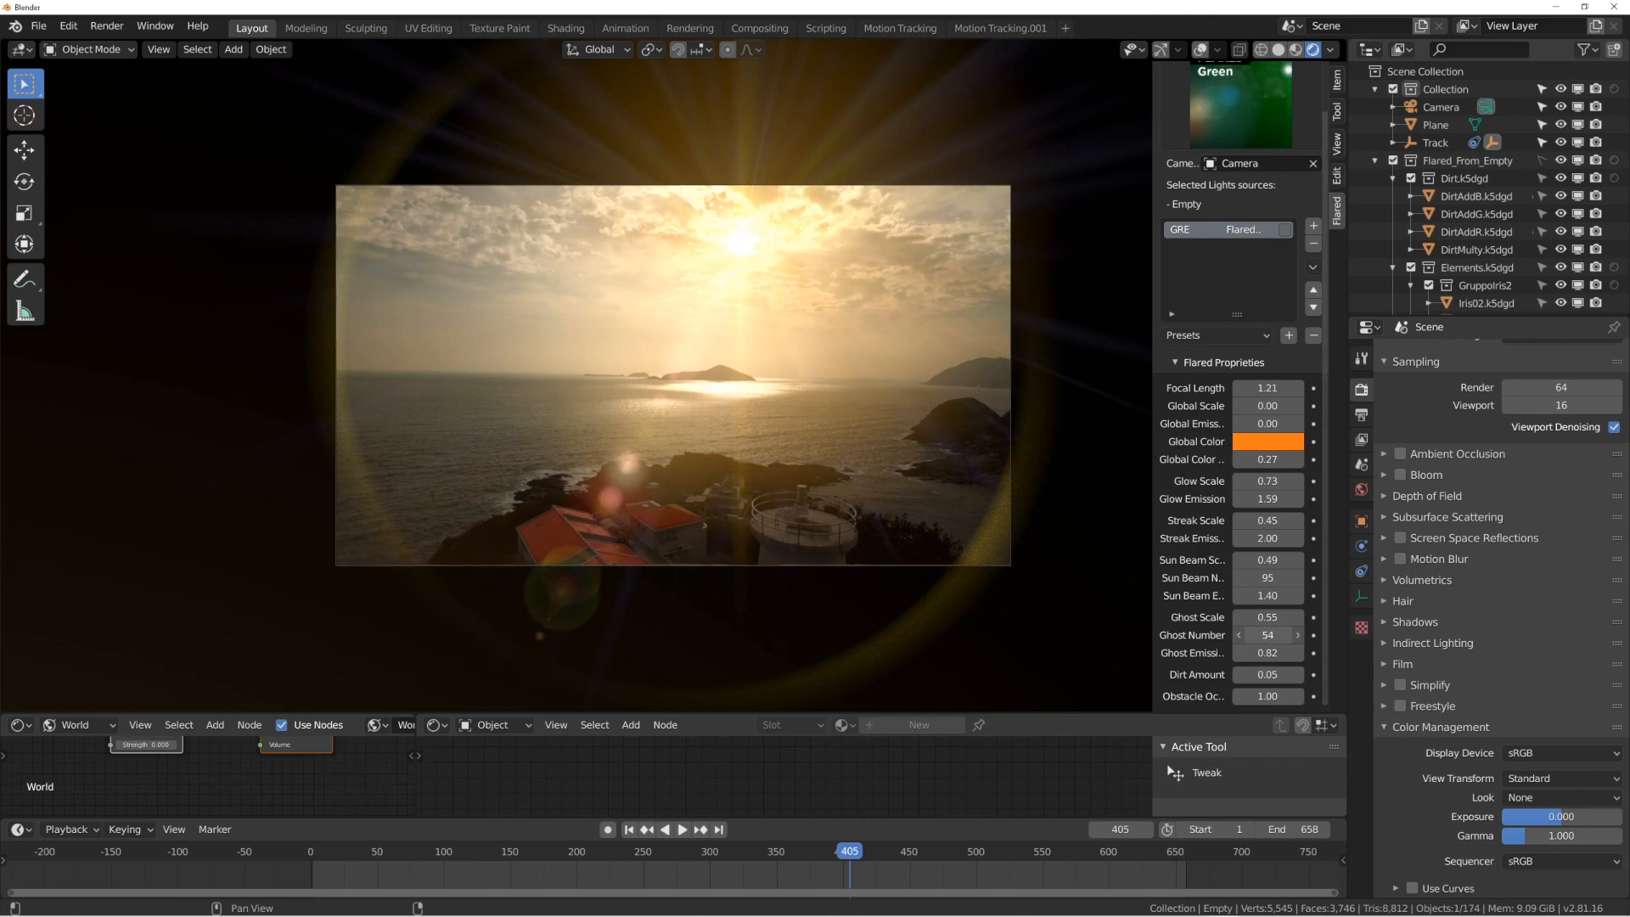
{"action": "left_click_drag", "start_coordinate": [1267, 635], "coordinate": [1278, 635]}
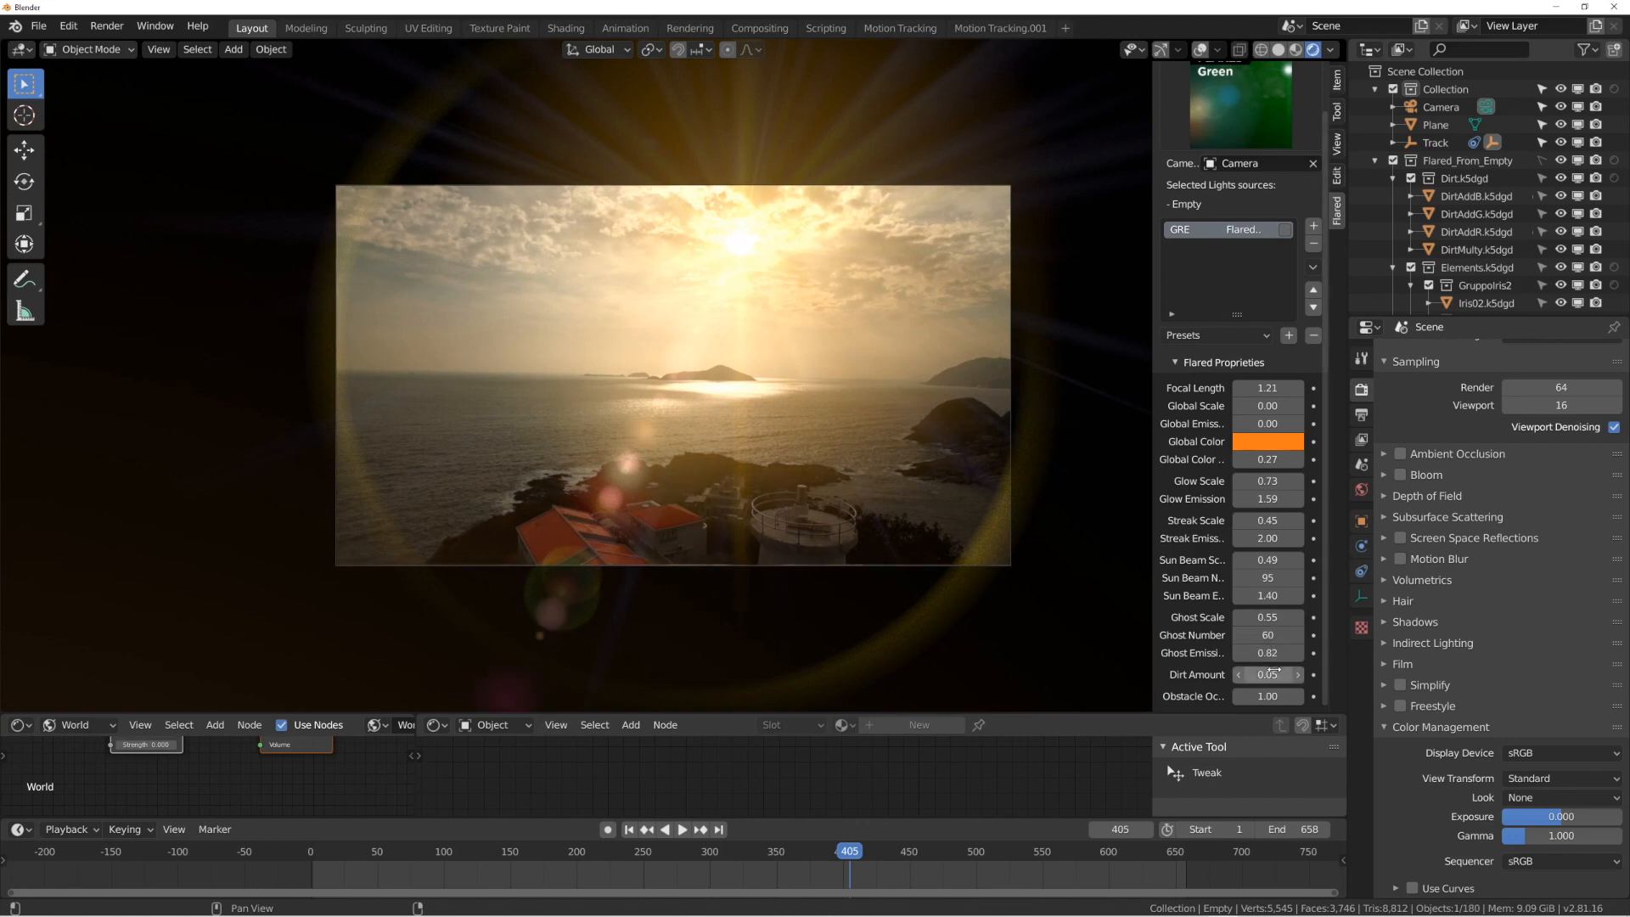
{"action": "left_click_drag", "start_coordinate": [1257, 673], "coordinate": [1214, 674]}
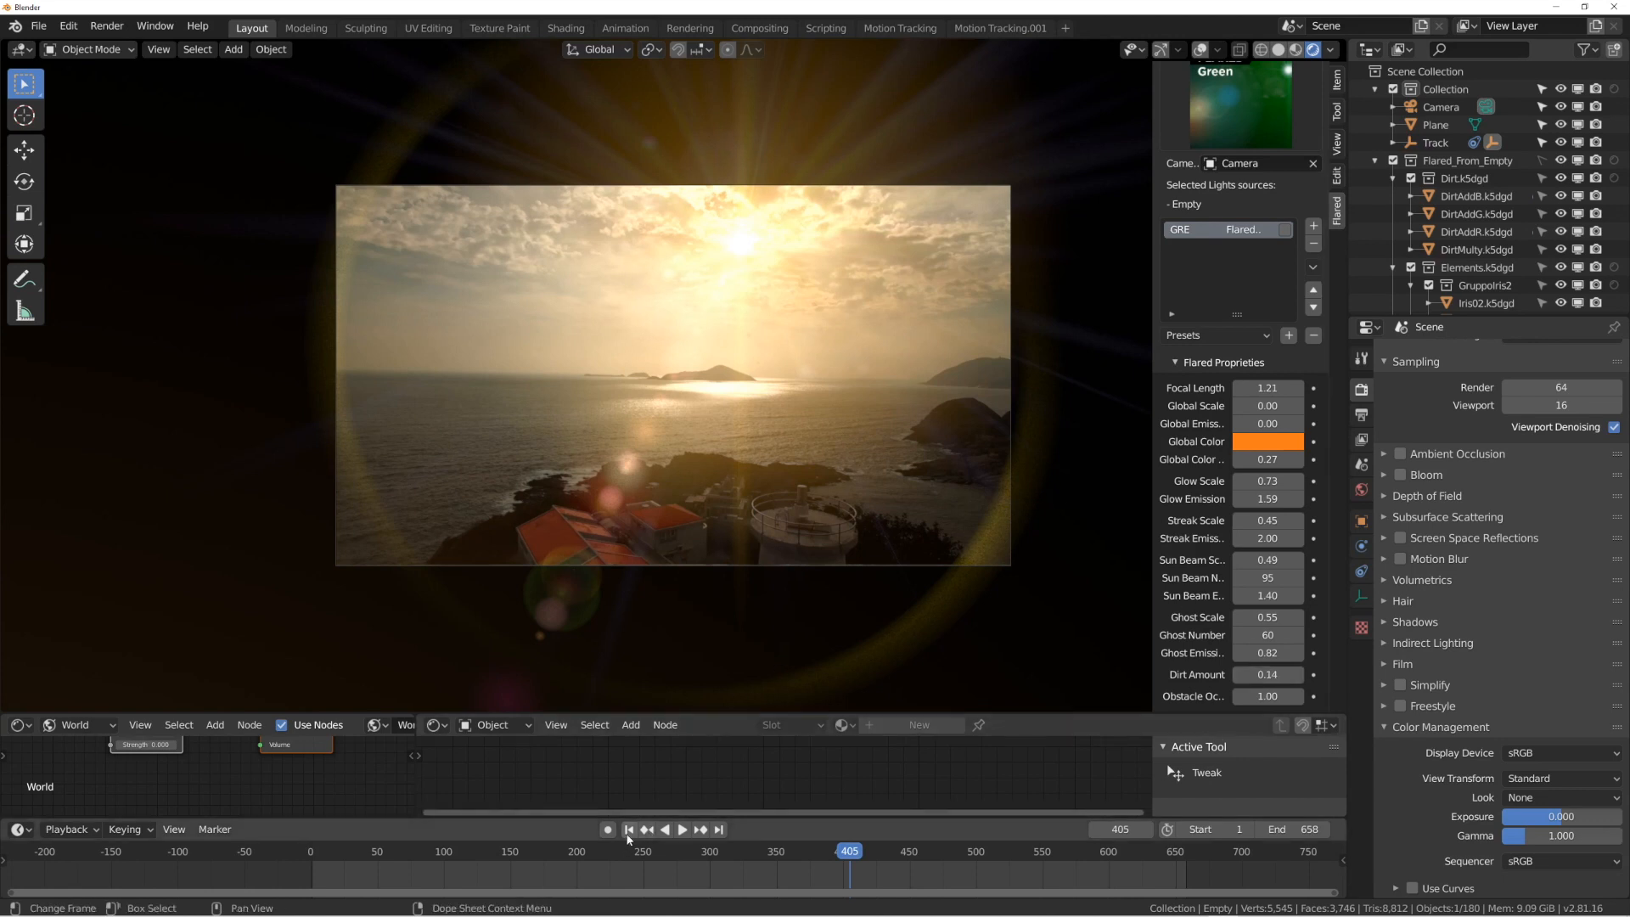
Play the animation from the first frame to preview the flare over the clip, and stop it.
{"action": "left_click", "coordinate": [629, 829]}
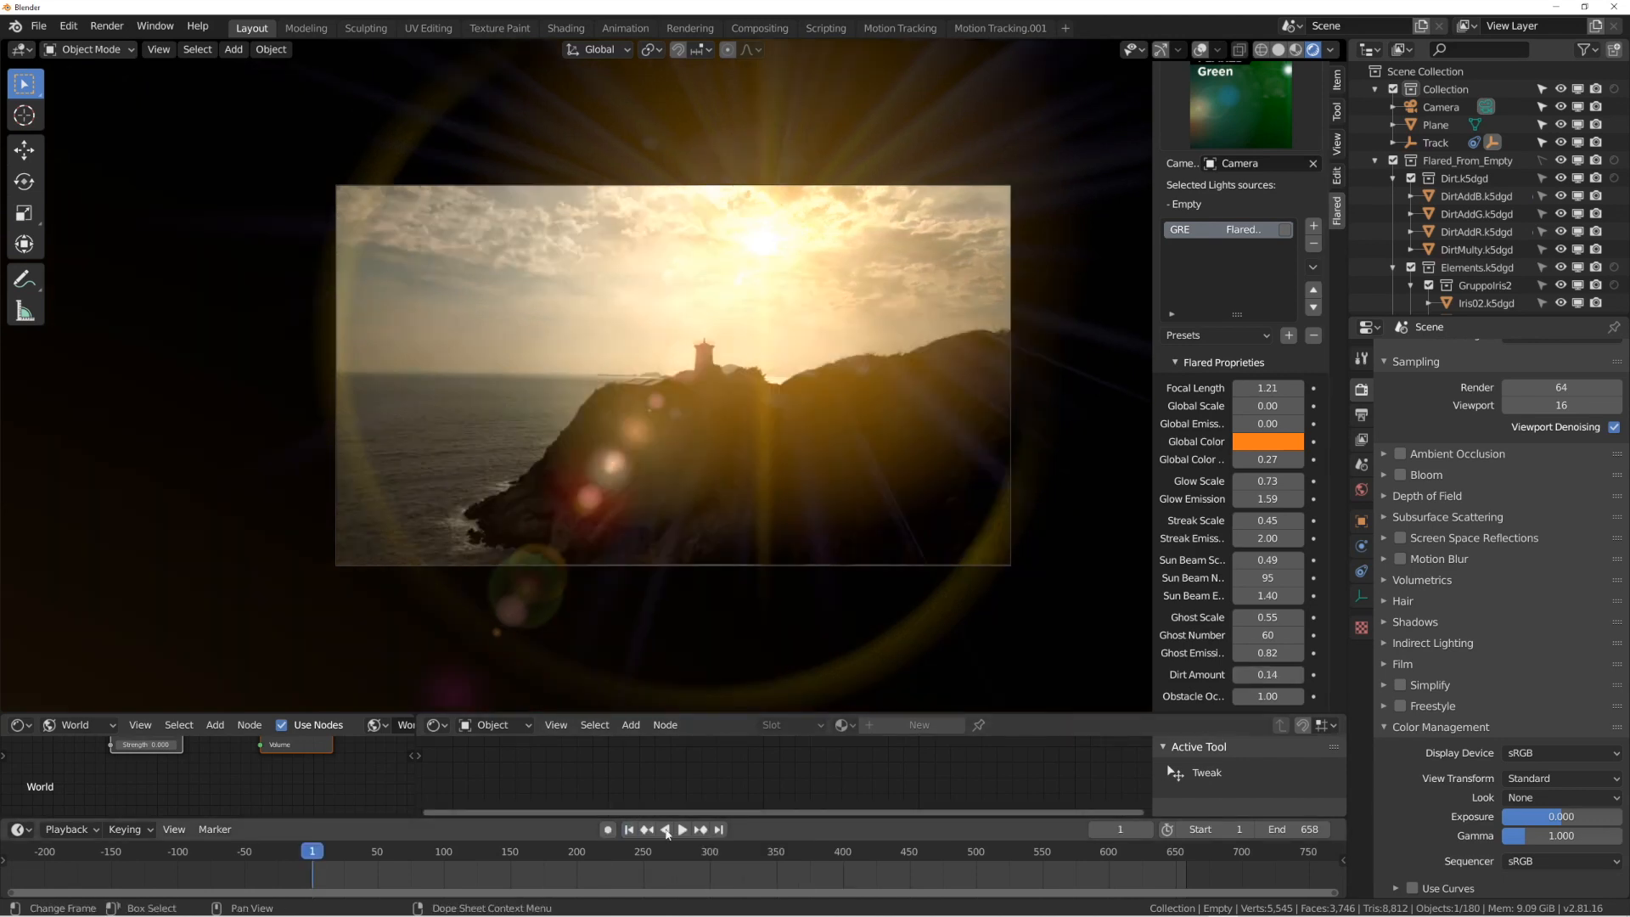
{"action": "left_click", "coordinate": [681, 832]}
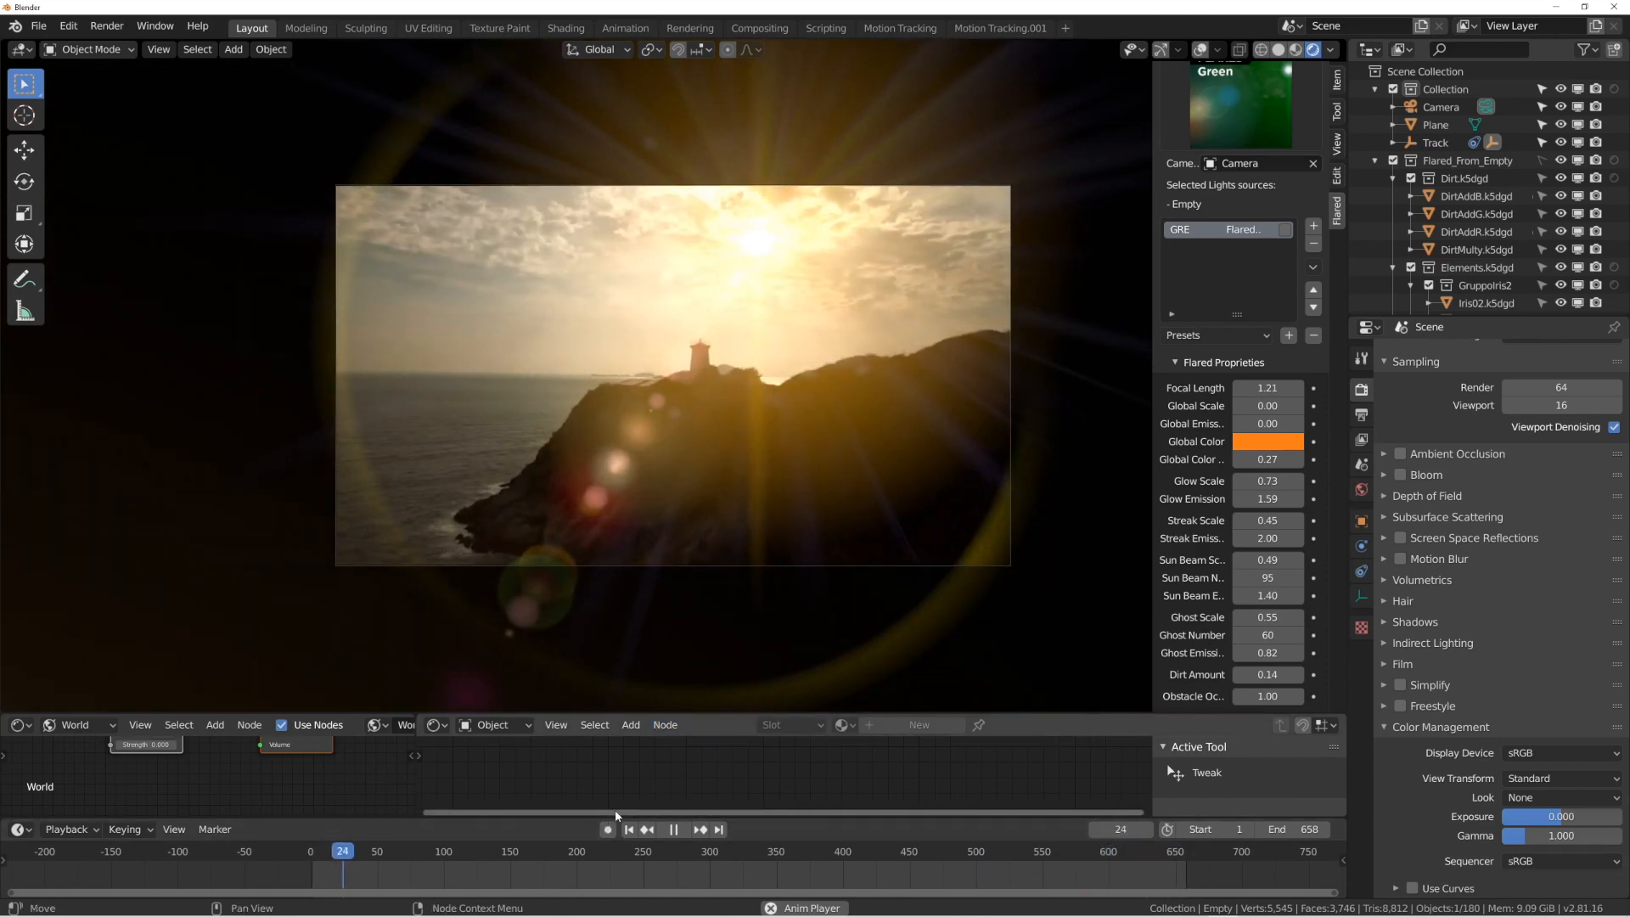
{"action": "left_click", "coordinate": [674, 831]}
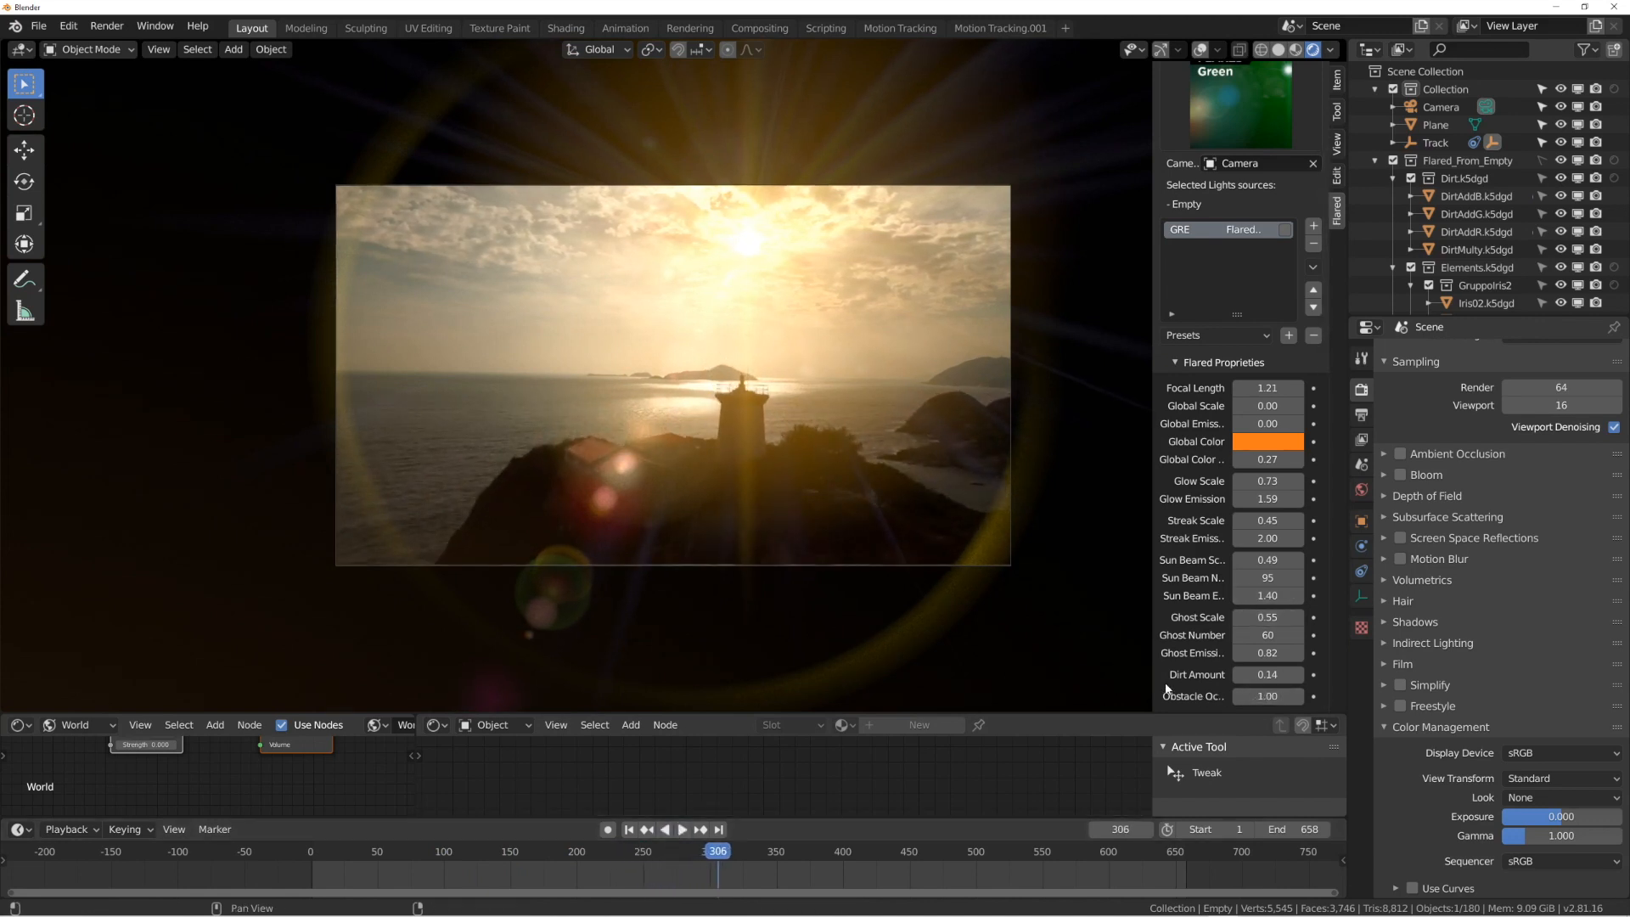
Widen the flare settings and insert a keyframe on Obstacle Occlusion with value 1.00 at frame 1.
{"action": "left_click_drag", "start_coordinate": [1153, 674], "coordinate": [1094, 675]}
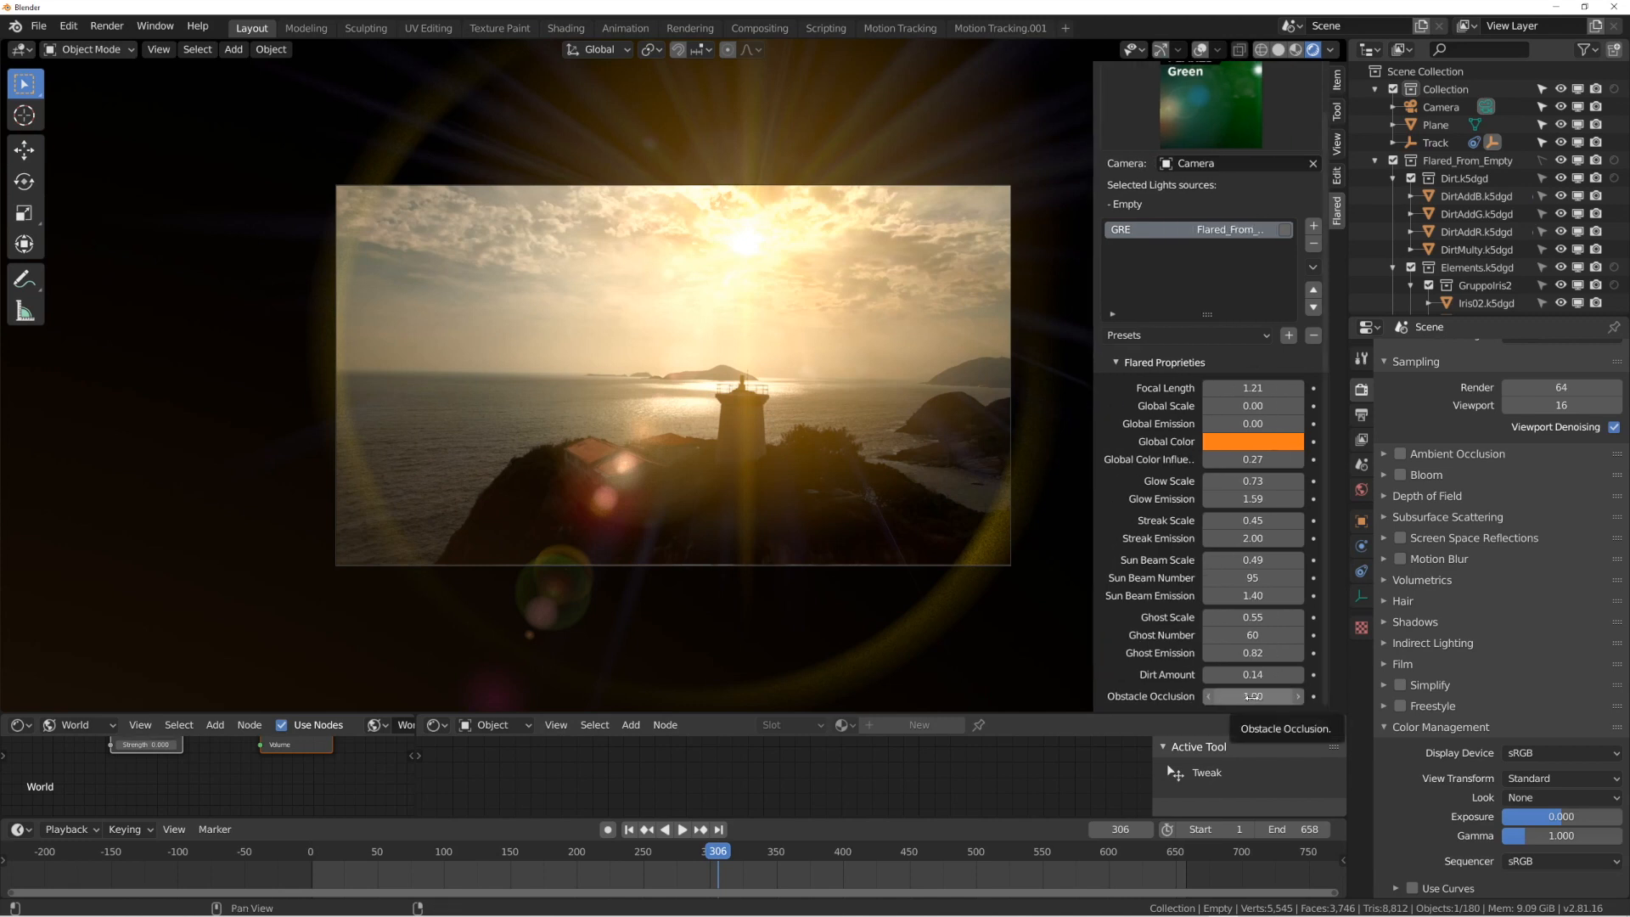
{"action": "mouse_move", "coordinate": [1251, 696]}
{"action": "left_mouse_down"}
{"action": "mouse_move", "coordinate": [1219, 696]}
{"action": "mouse_move", "coordinate": [1241, 696]}
{"action": "left_mouse_up"}
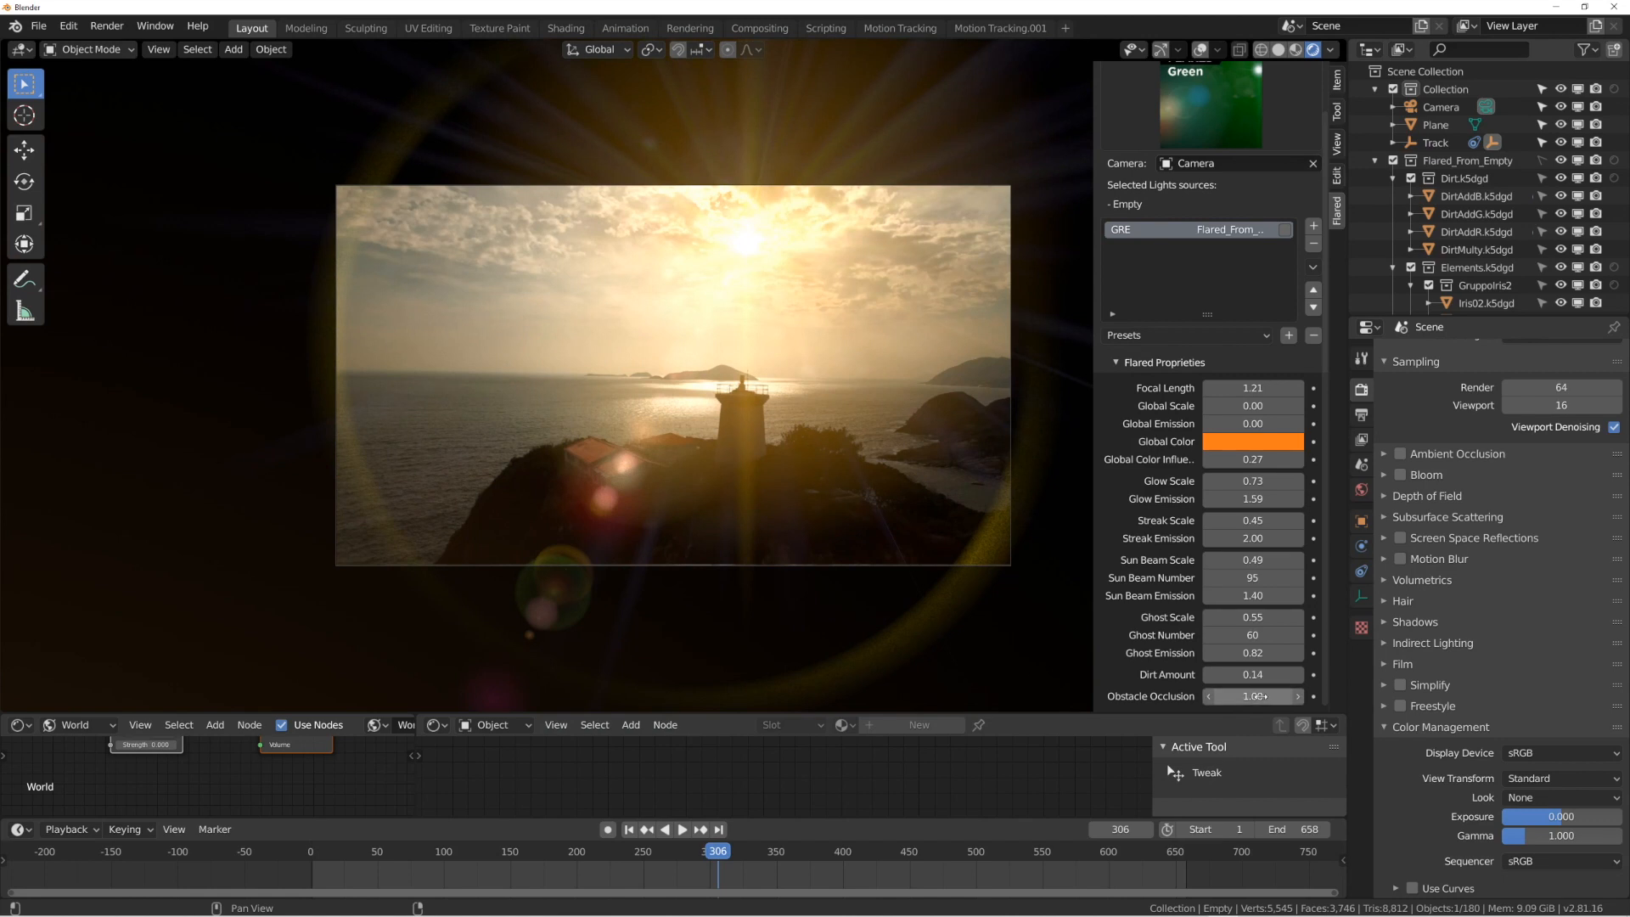
{"action": "left_click", "coordinate": [629, 829]}
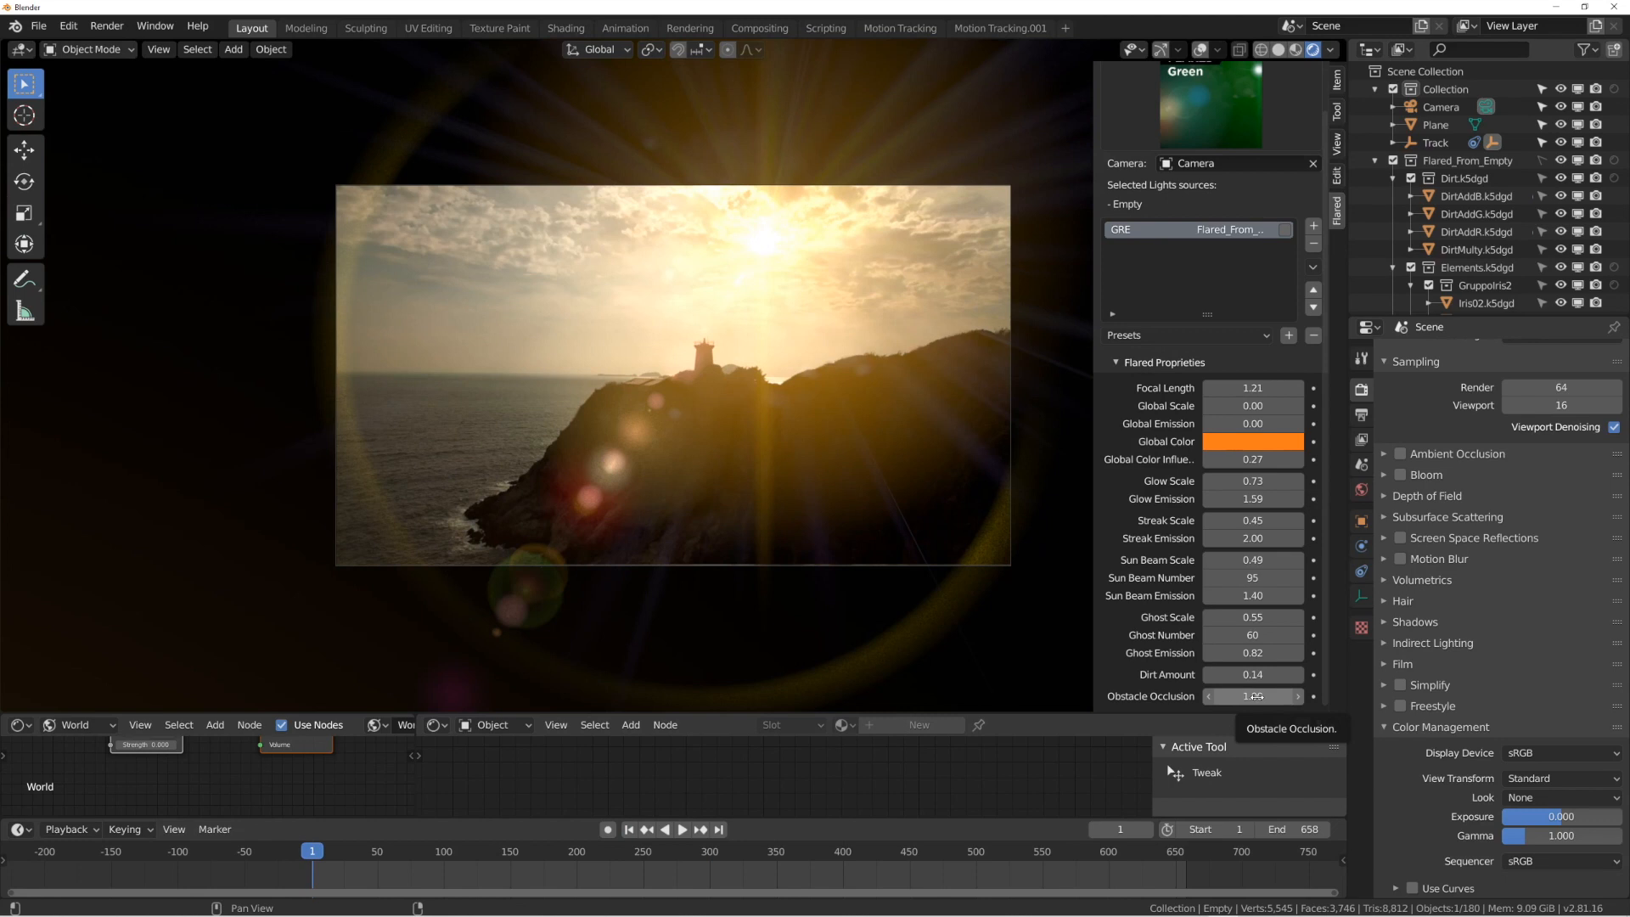
{"action": "key", "text": "i"}
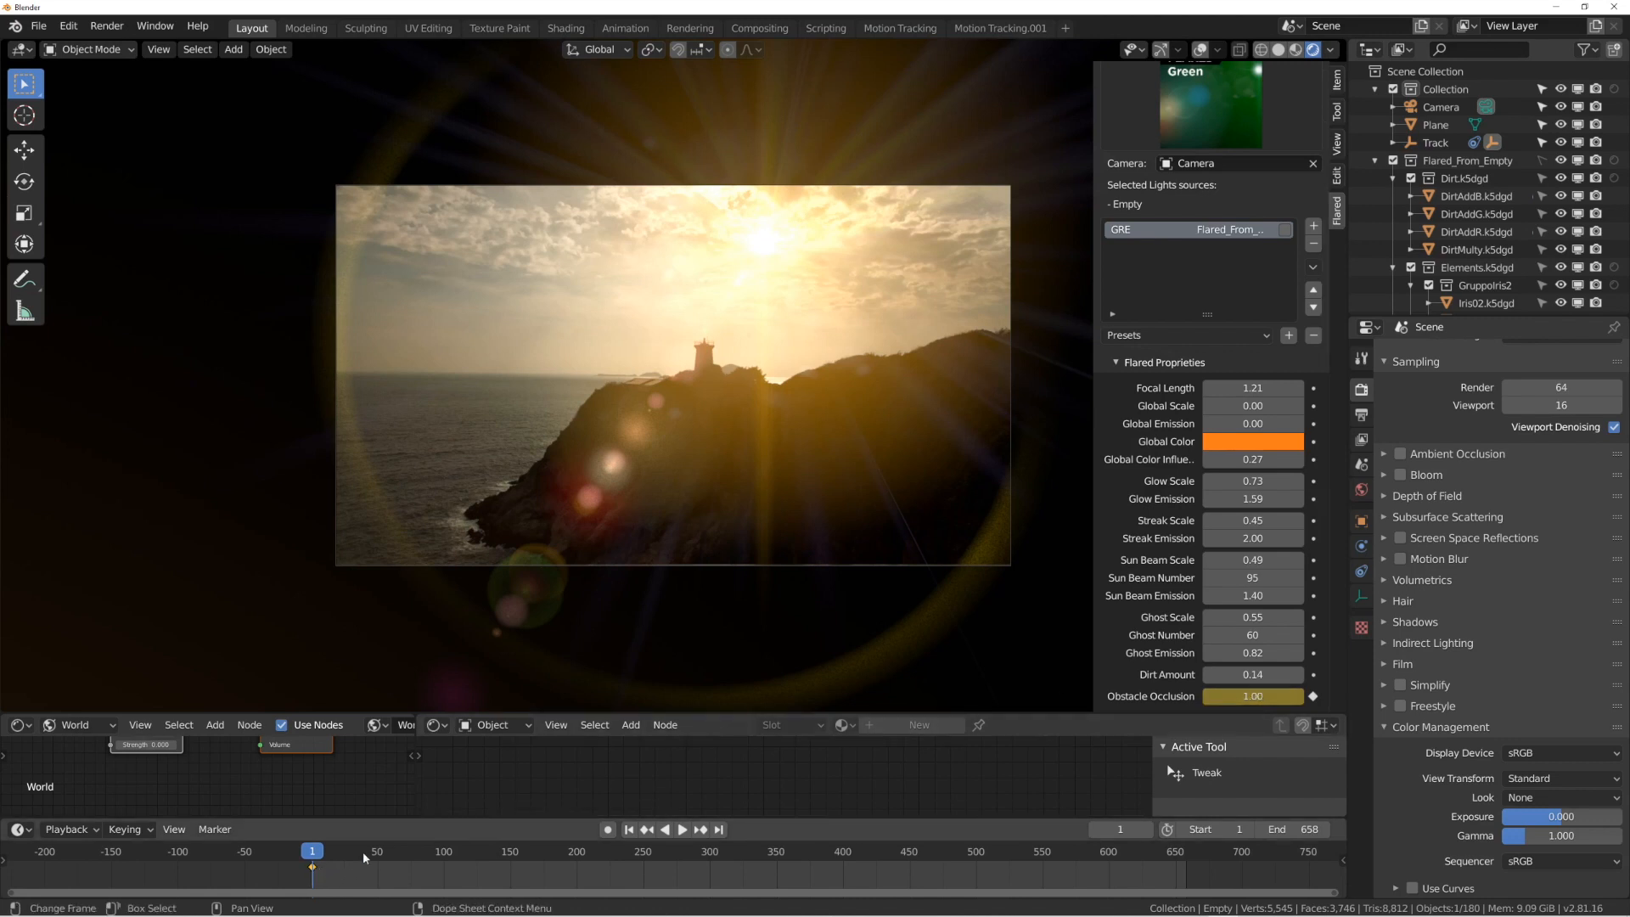
Merge and enlarge the node editor area below the viewport, and switch it to the Graph Editor.
{"action": "left_click_drag", "start_coordinate": [531, 713], "coordinate": [273, 611]}
{"action": "left_click", "coordinate": [28, 615]}
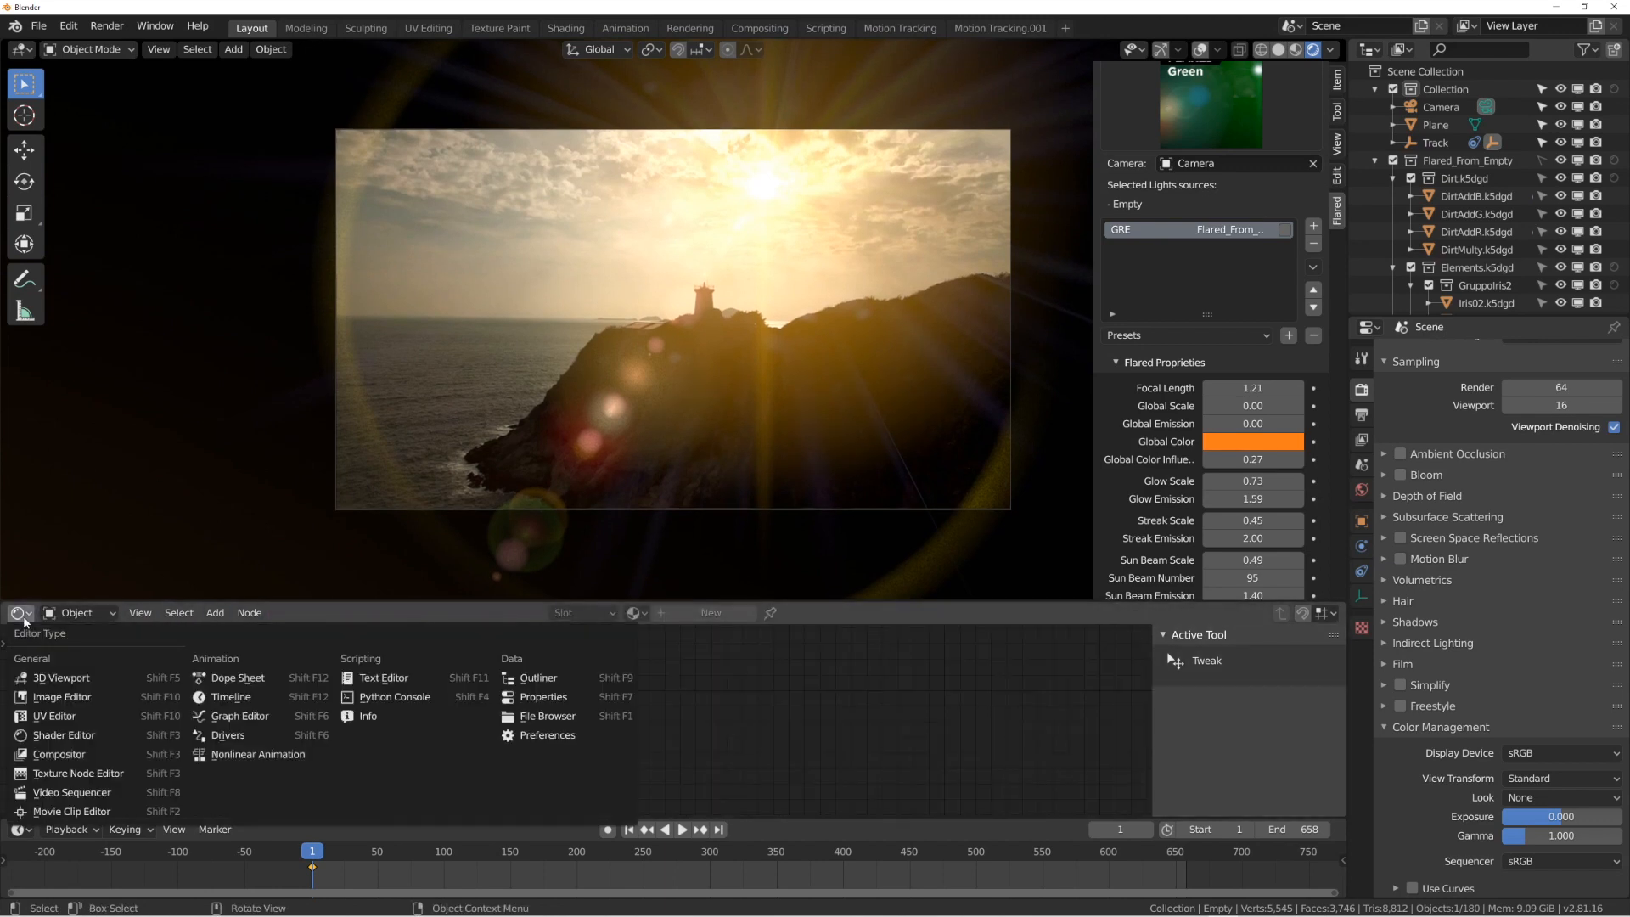
{"action": "left_click", "coordinate": [77, 612]}
{"action": "left_click", "coordinate": [21, 613]}
{"action": "left_click", "coordinate": [245, 717]}
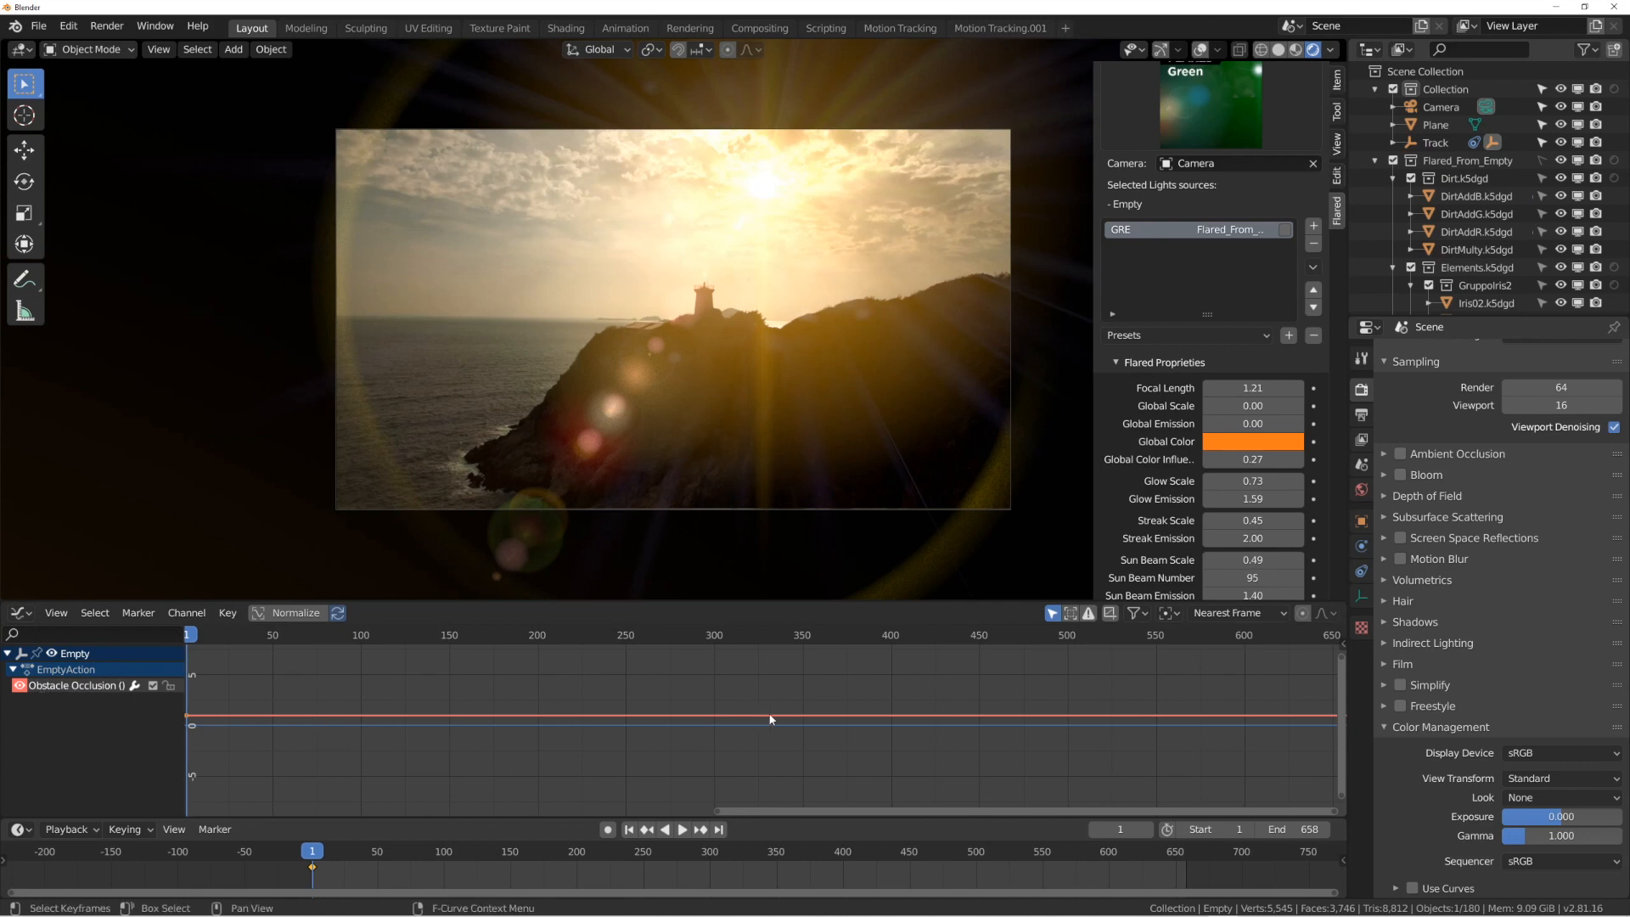
Add a Noise modifier to the Obstacle Occlusion curve and play the animation to preview the flicker.
{"action": "left_click", "coordinate": [1343, 645]}
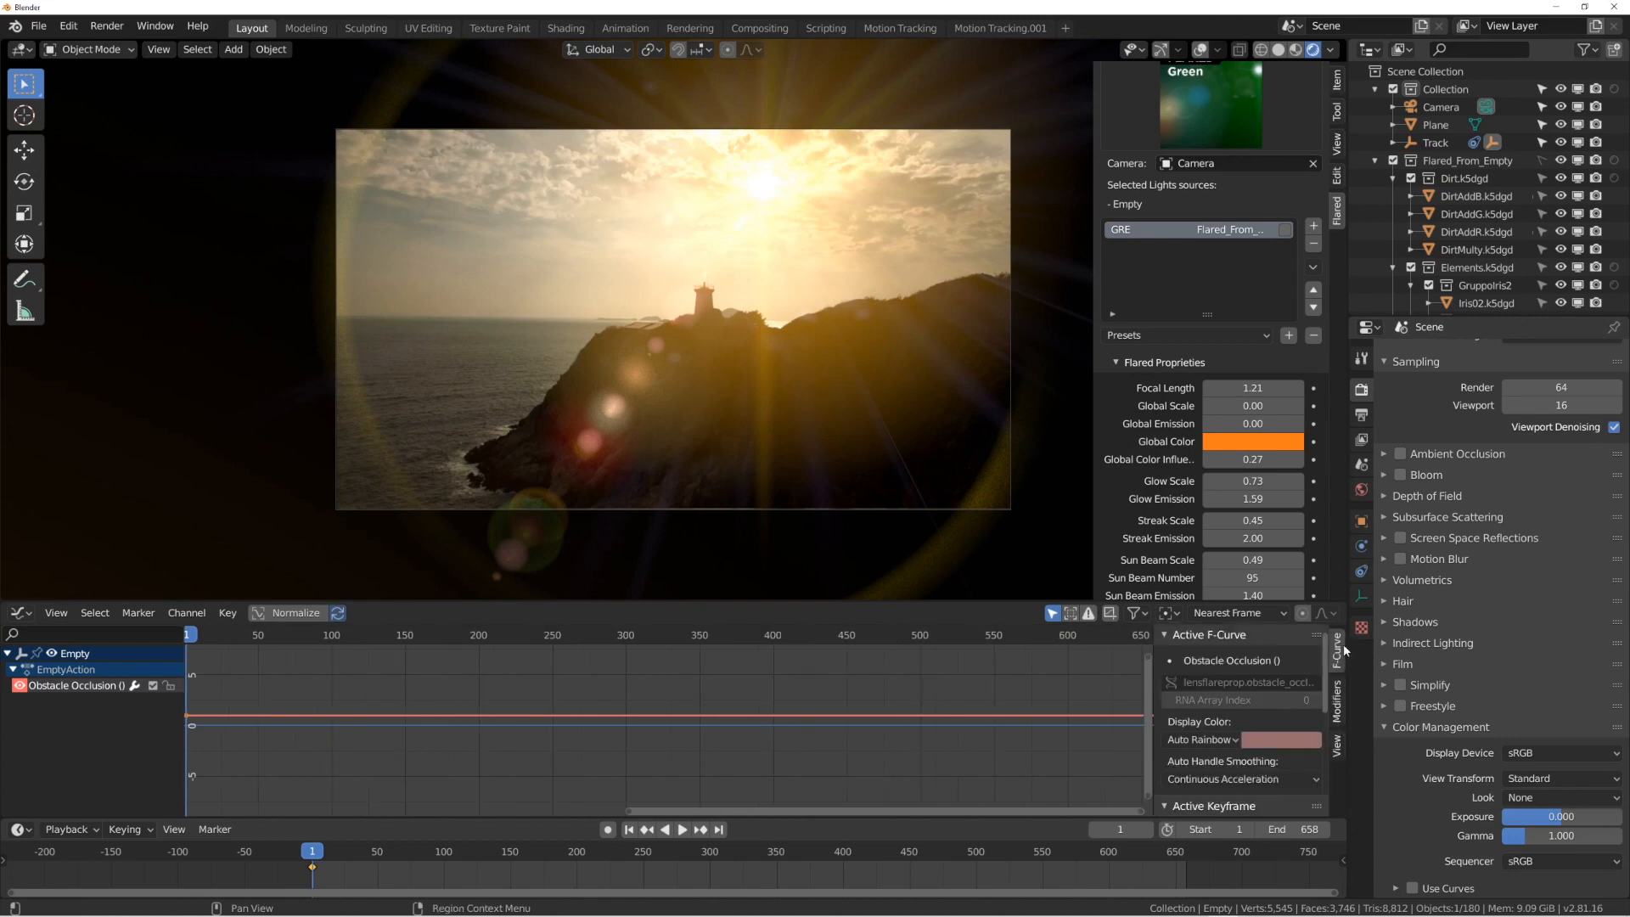
{"action": "left_click", "coordinate": [1338, 701]}
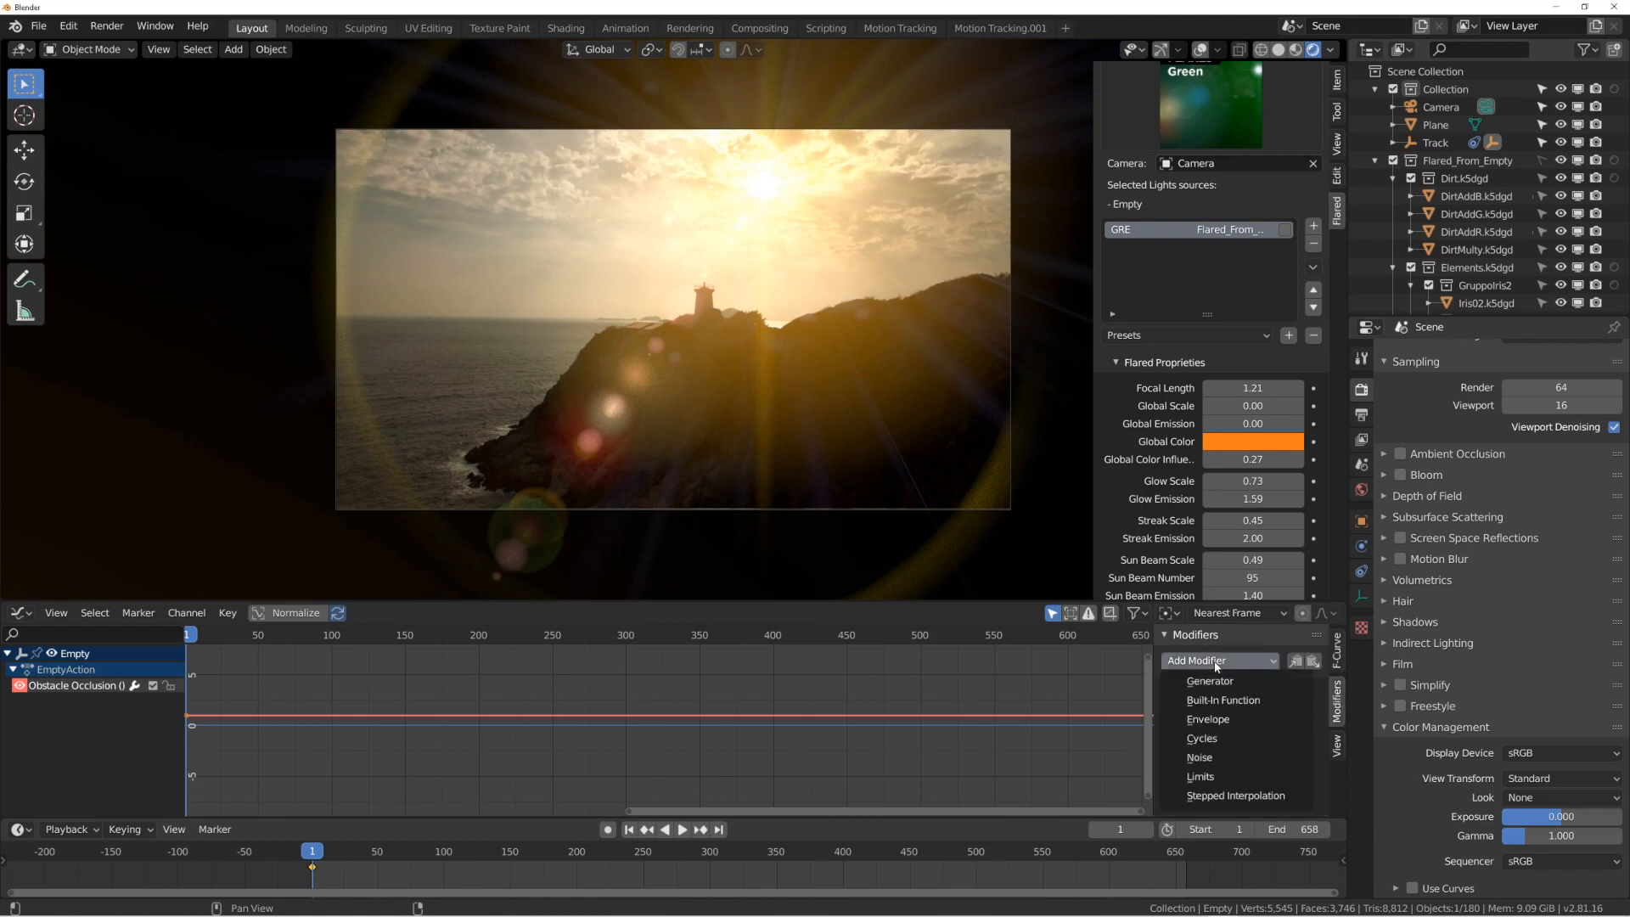
{"action": "left_click", "coordinate": [1221, 761]}
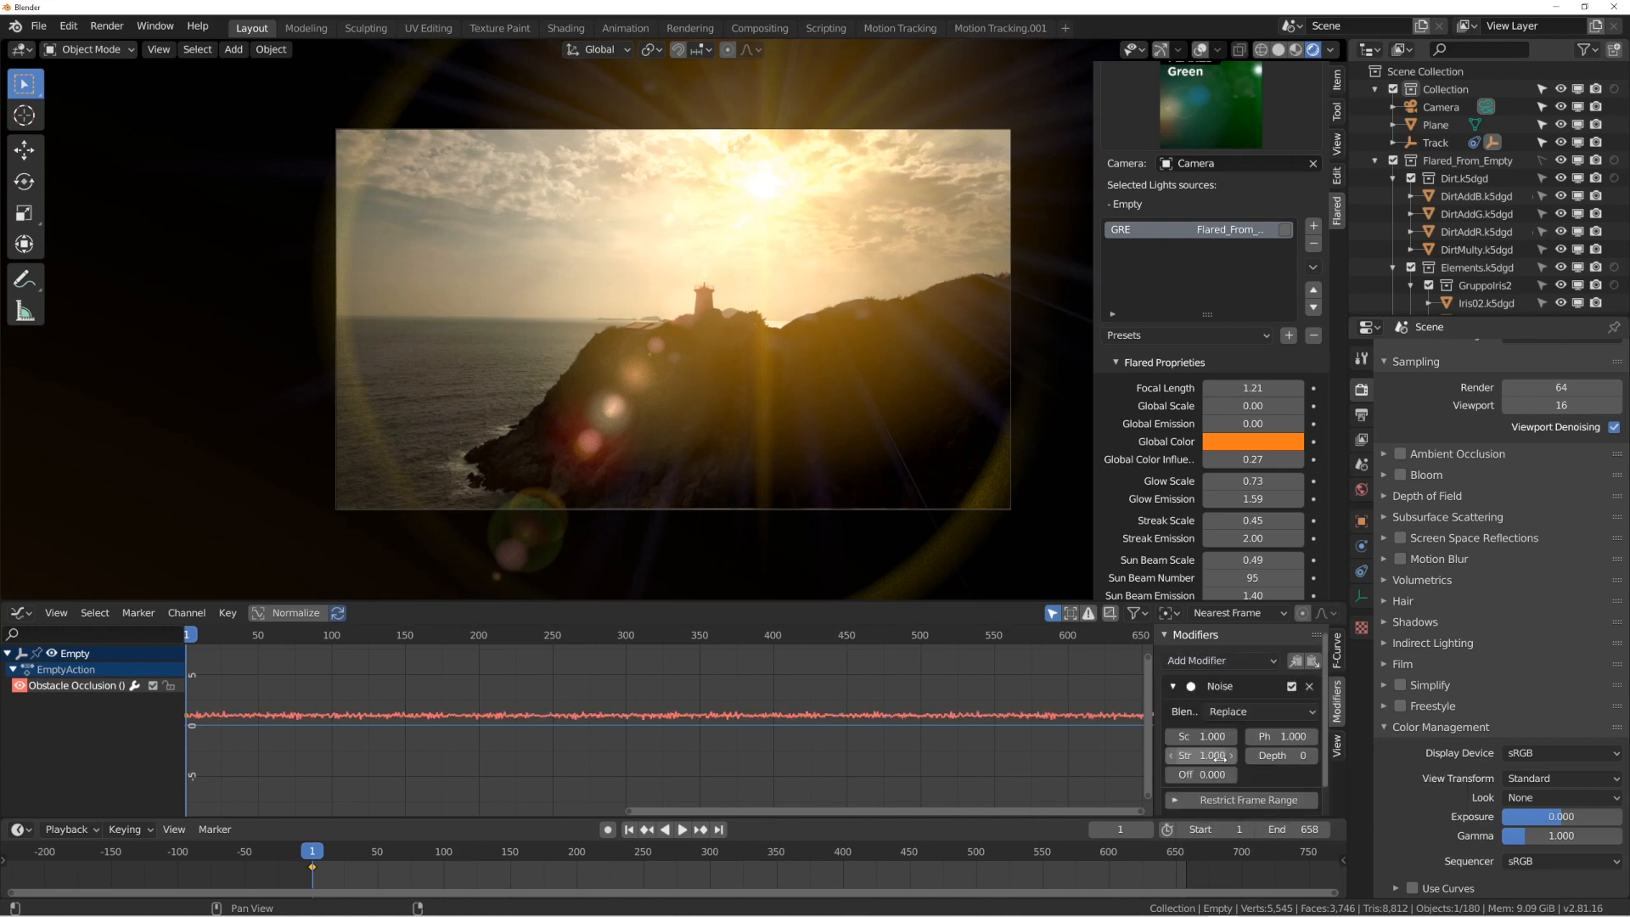
{"action": "scroll", "coordinate": [478, 714], "scroll_direction": "up", "scroll_amount": 8}
{"action": "scroll", "coordinate": [488, 719], "scroll_direction": "down", "scroll_amount": 4}
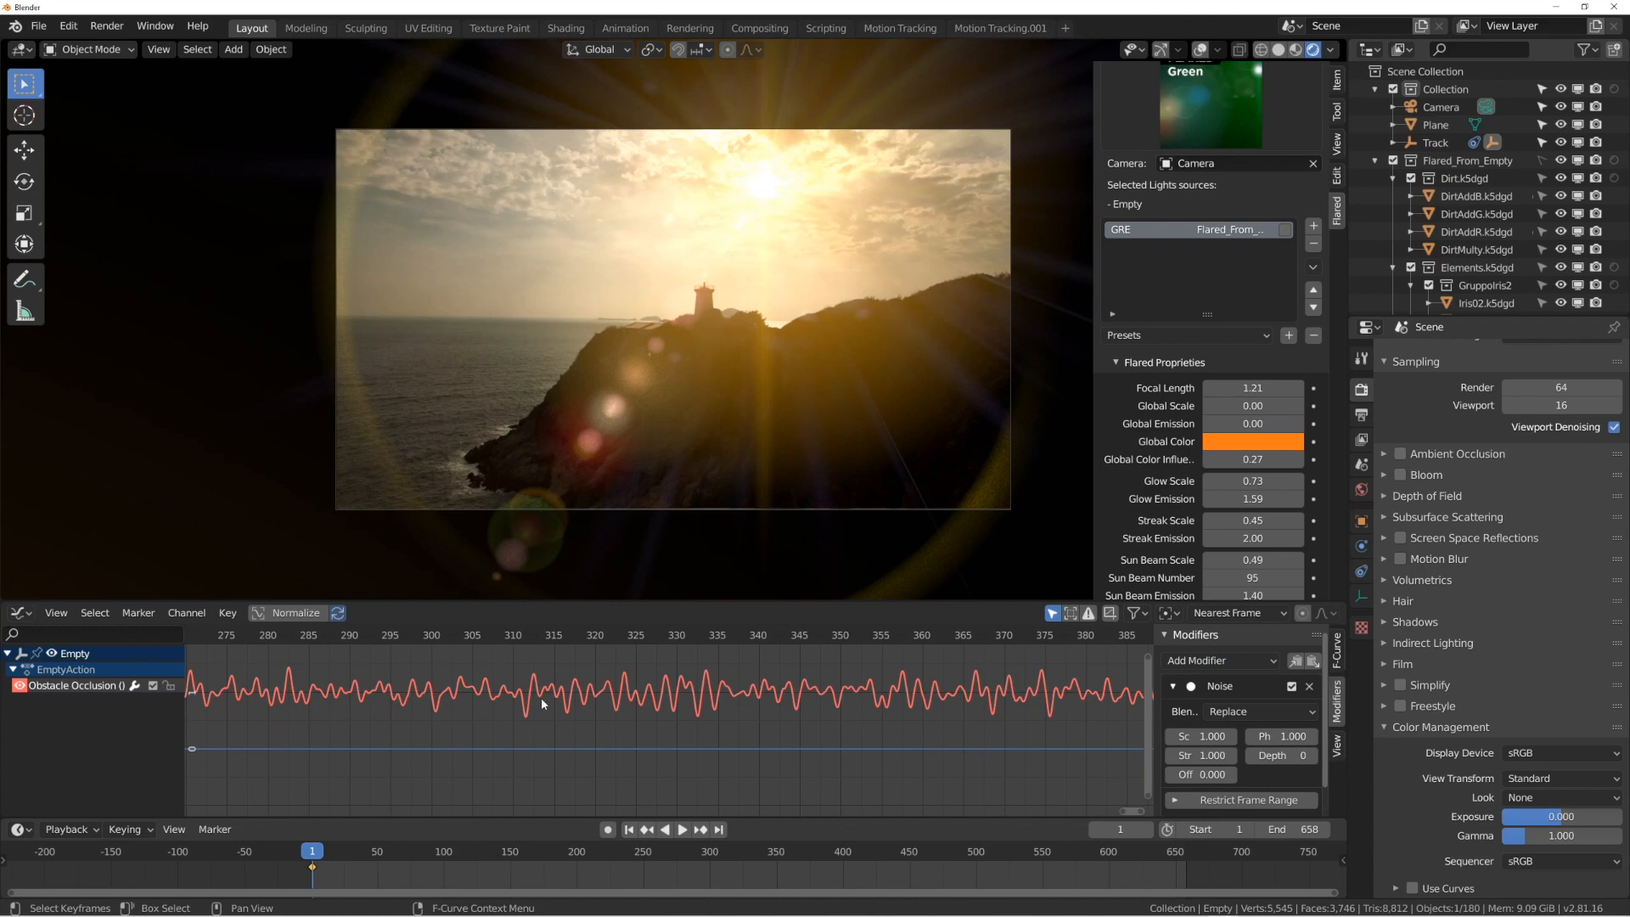
{"action": "scroll", "coordinate": [638, 703], "scroll_direction": "down", "scroll_amount": 5}
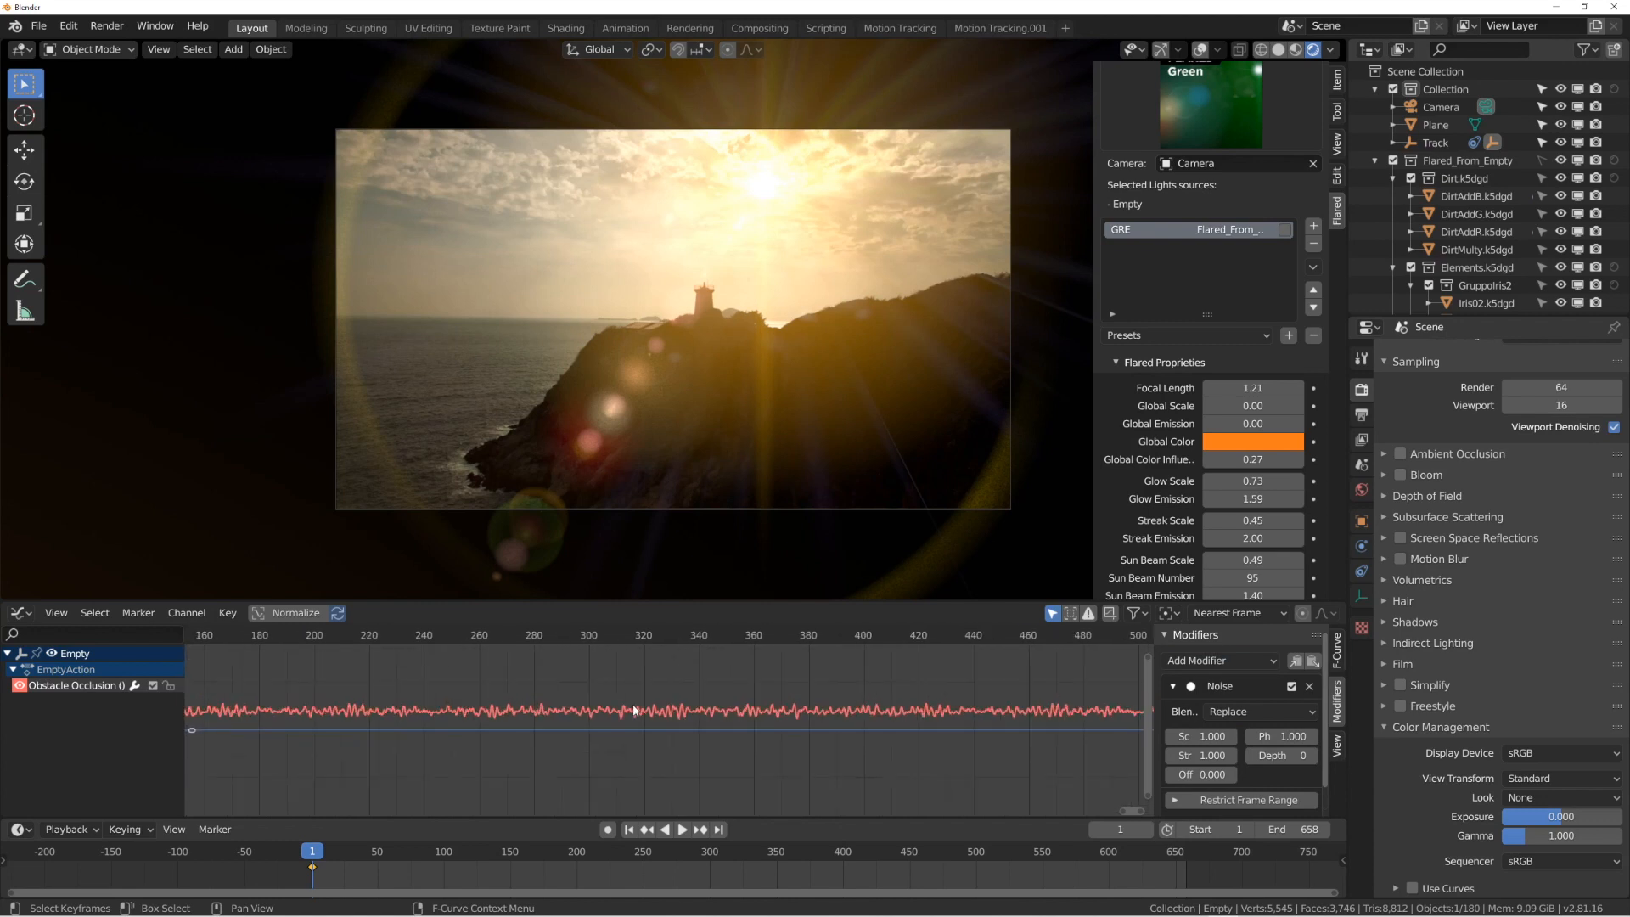
{"action": "left_click", "coordinate": [683, 829]}
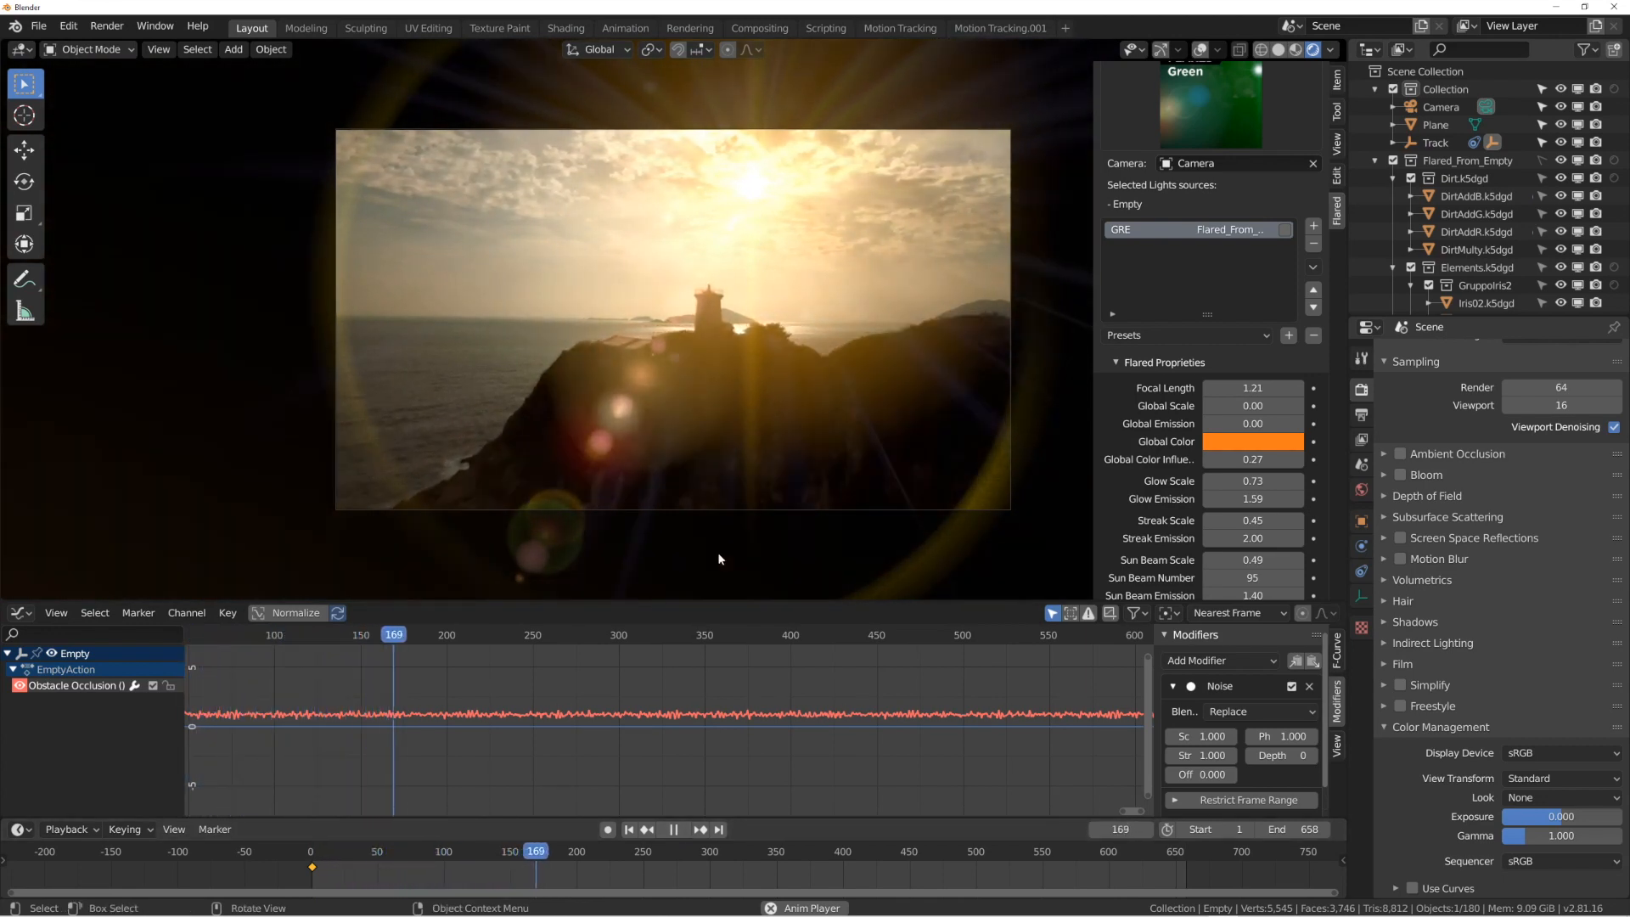
{"action": "left_click", "coordinate": [674, 830]}
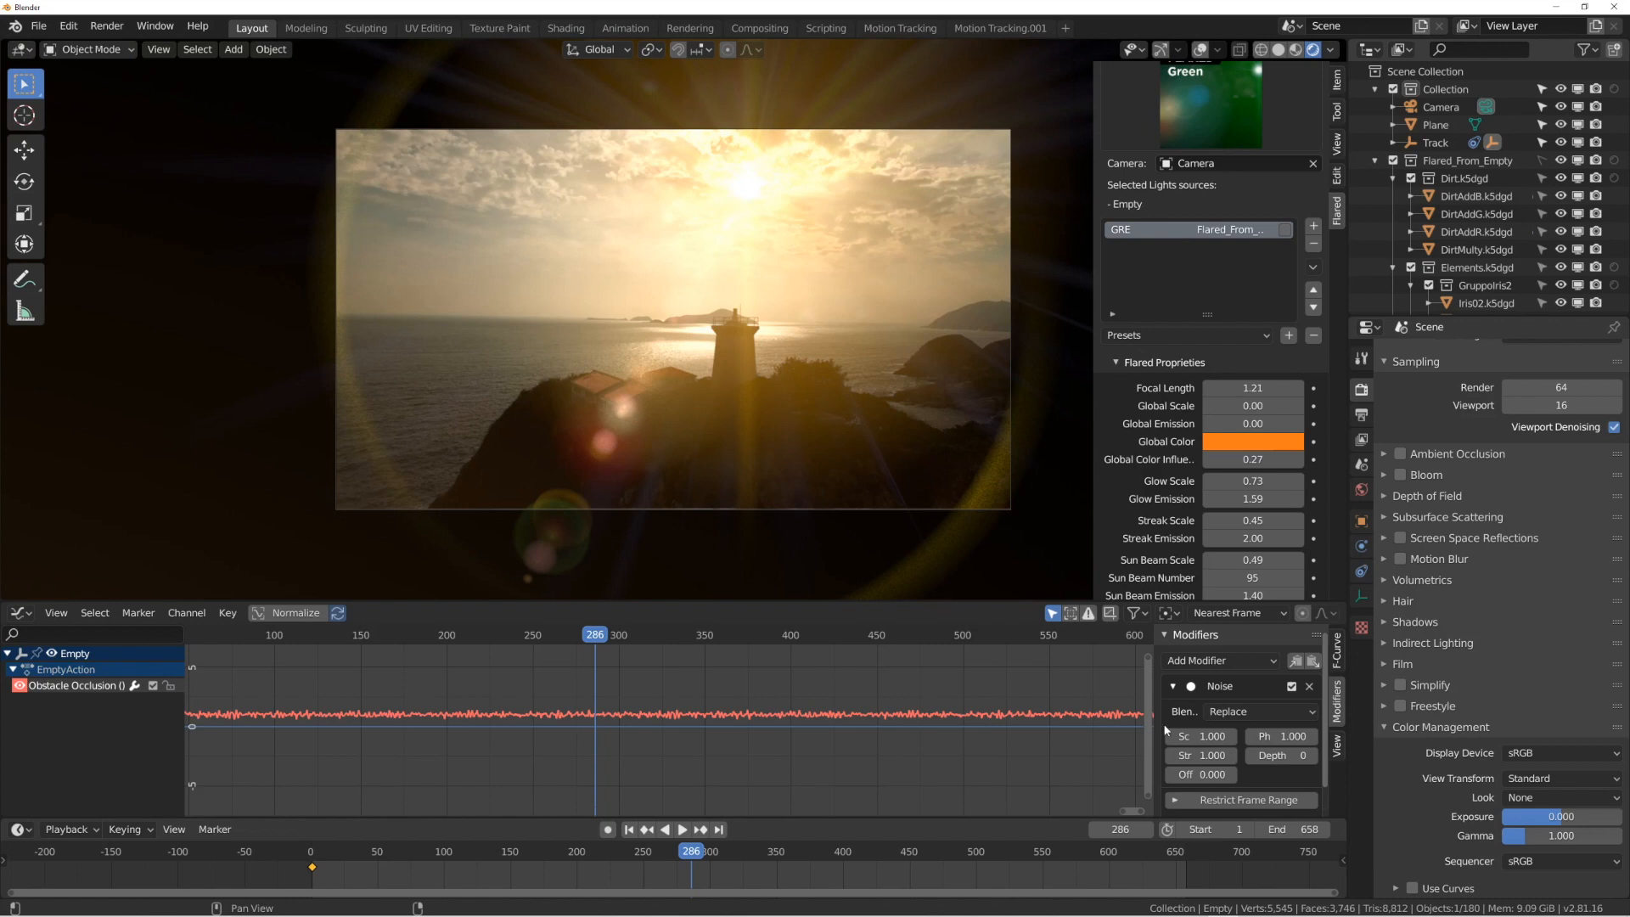
Widen the modifier settings and set the Noise modifier's Scale to 4.000.
{"action": "left_click_drag", "start_coordinate": [1155, 737], "coordinate": [1037, 764]}
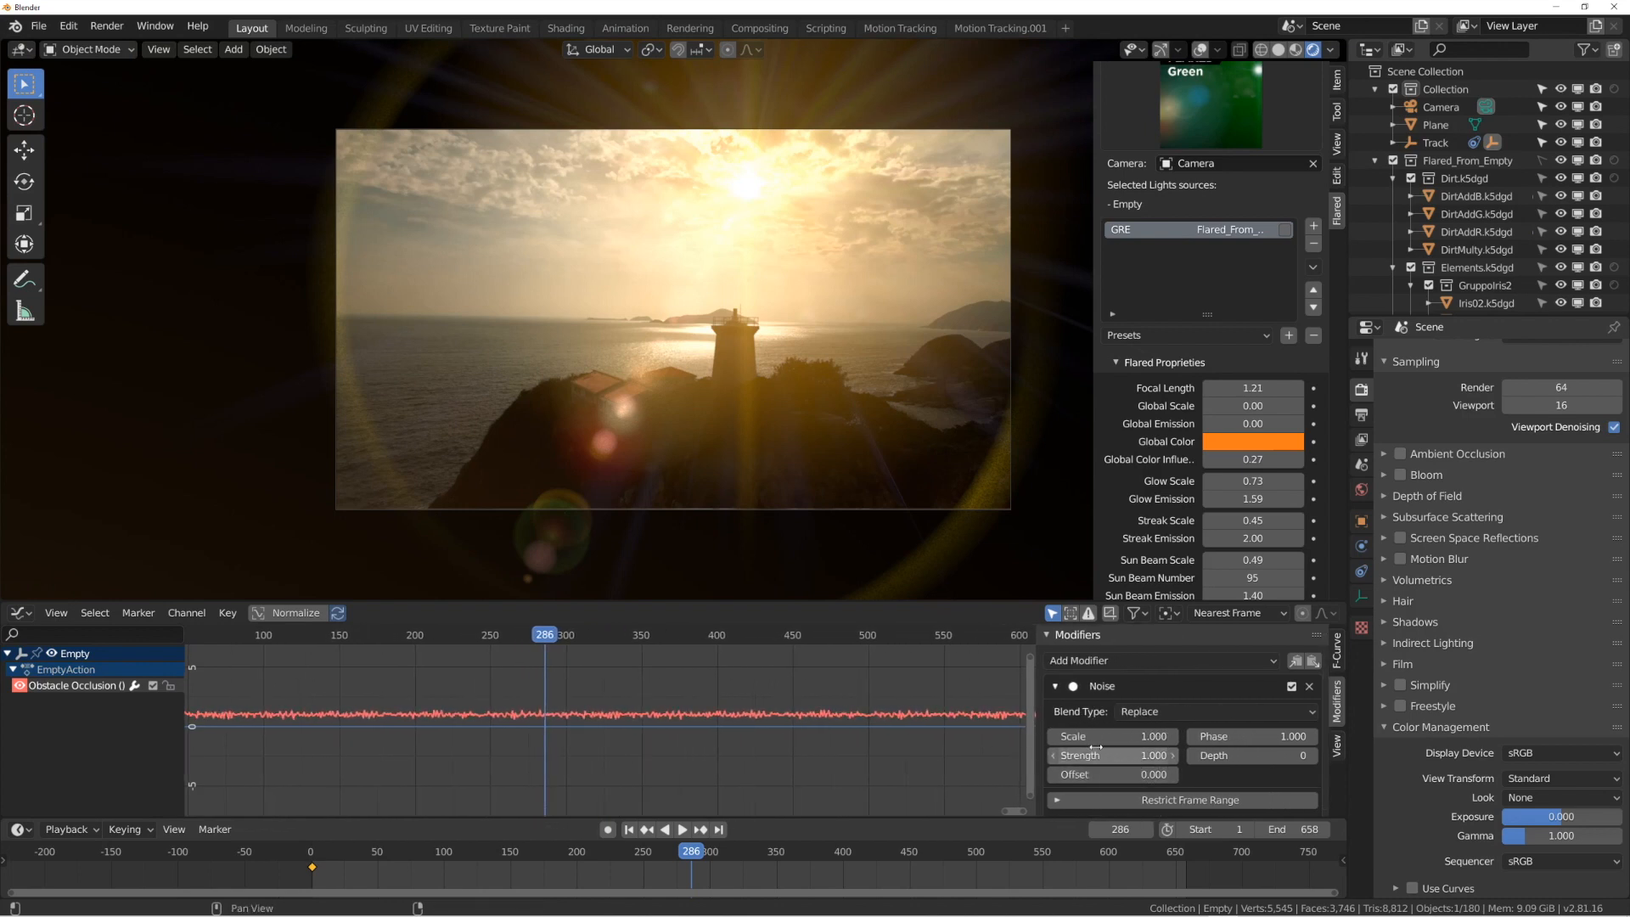
{"action": "left_click_drag", "start_coordinate": [1161, 736], "coordinate": [1311, 735]}
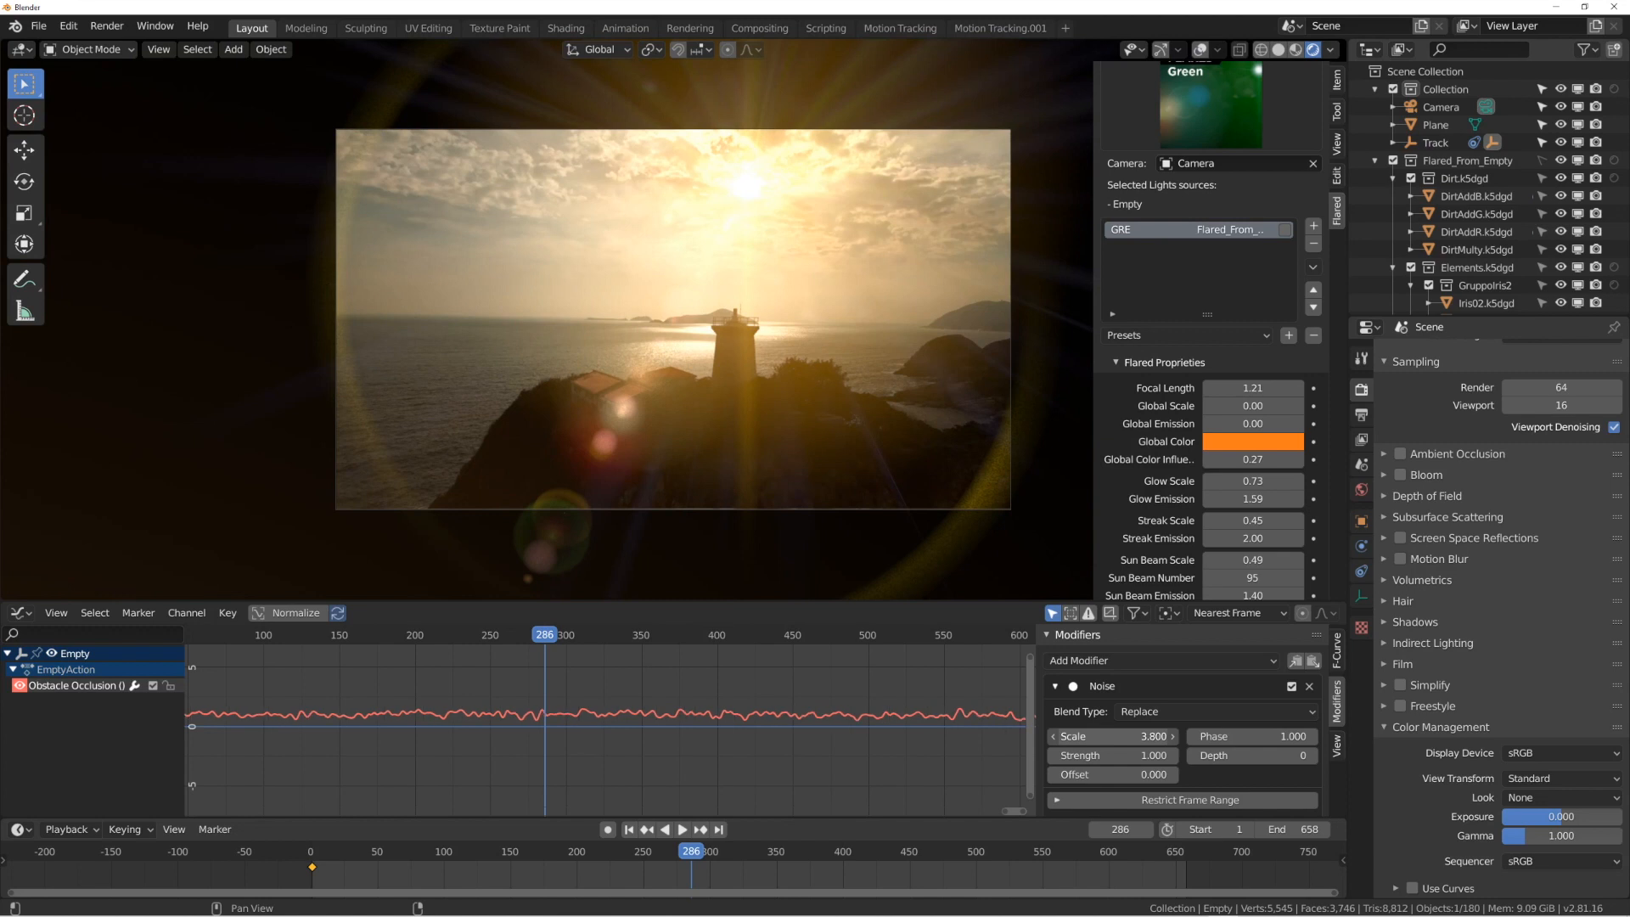
{"action": "left_click_drag", "start_coordinate": [1317, 735], "coordinate": [1330, 736]}
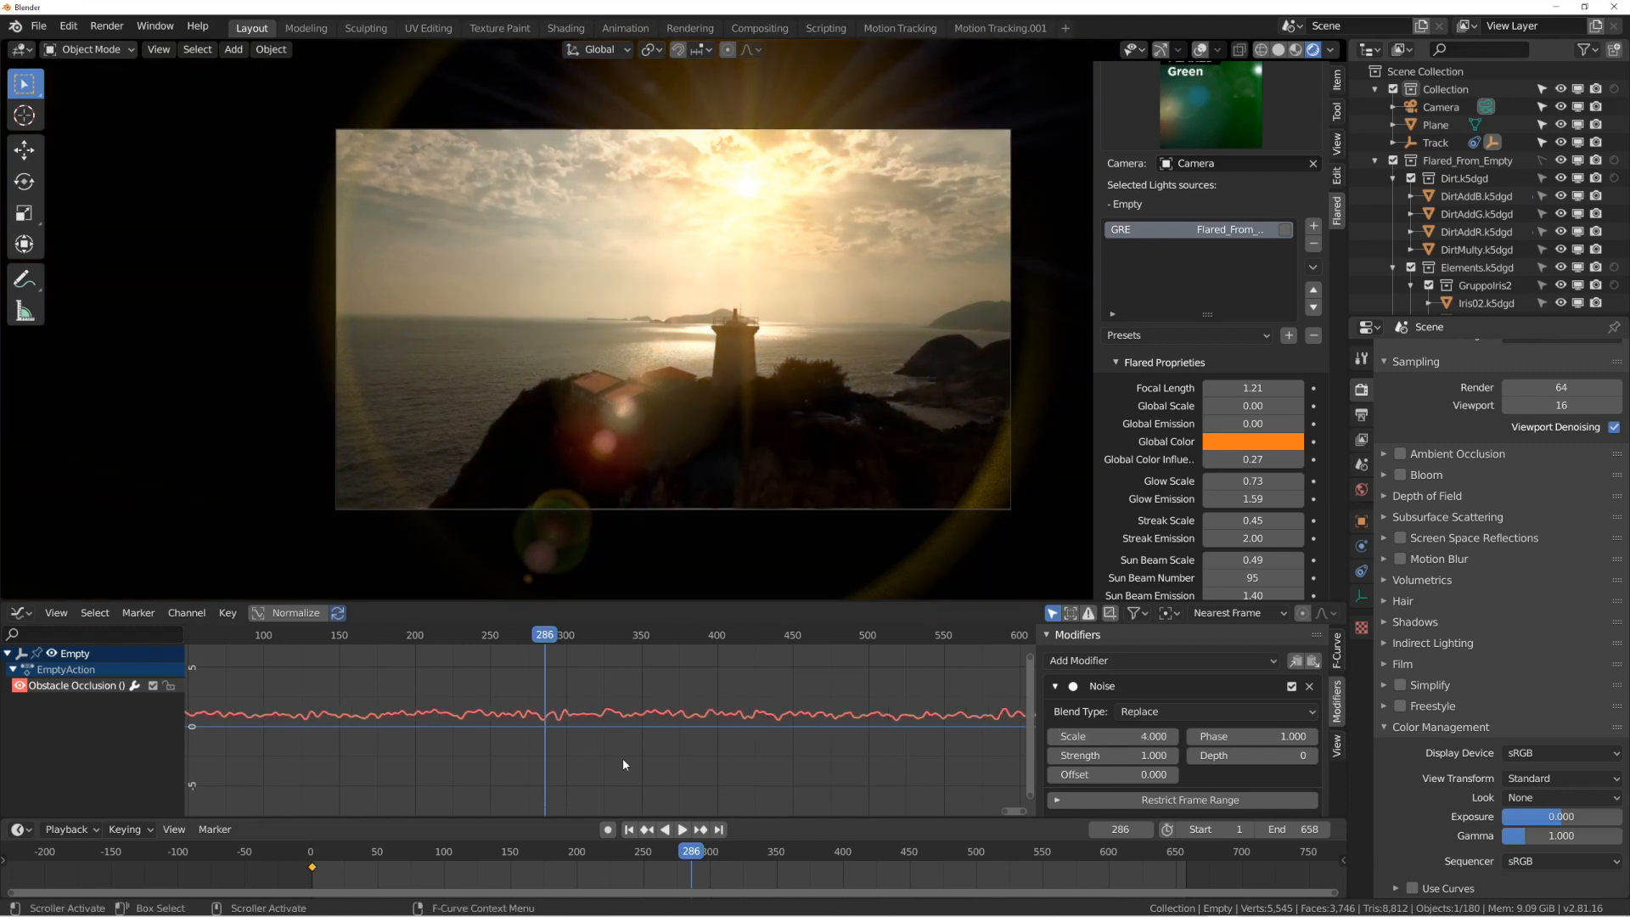
Preview the flicker in playback and set the Noise modifier's Strength to 0.300 and its Scale to 6.500.
{"action": "left_click", "coordinate": [682, 829]}
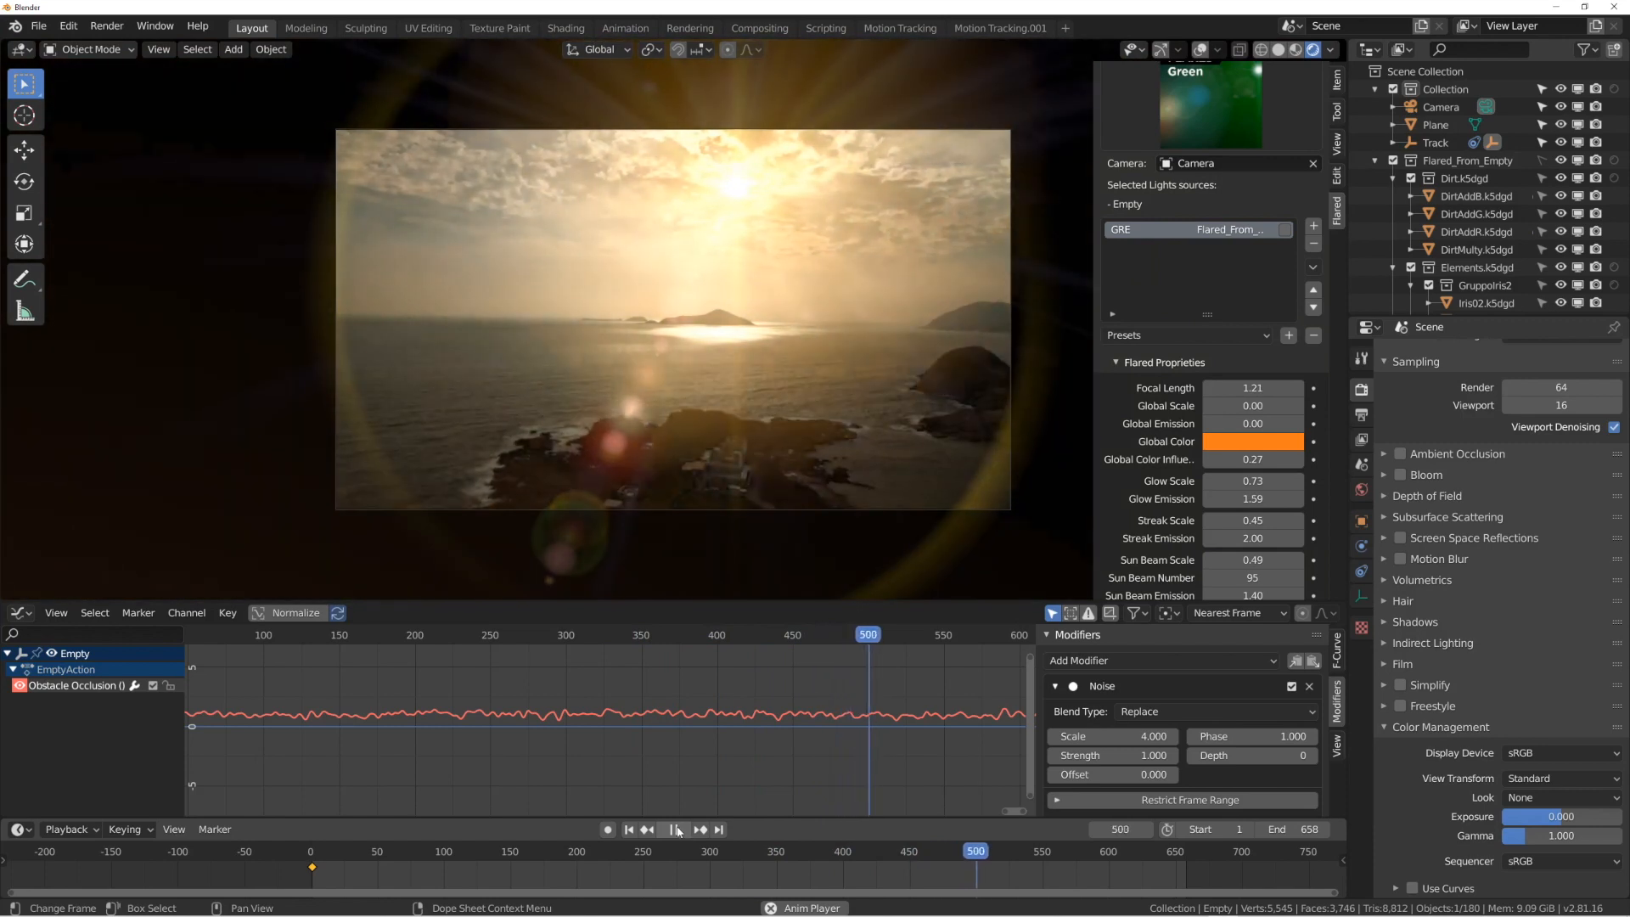
{"action": "left_click", "coordinate": [686, 830]}
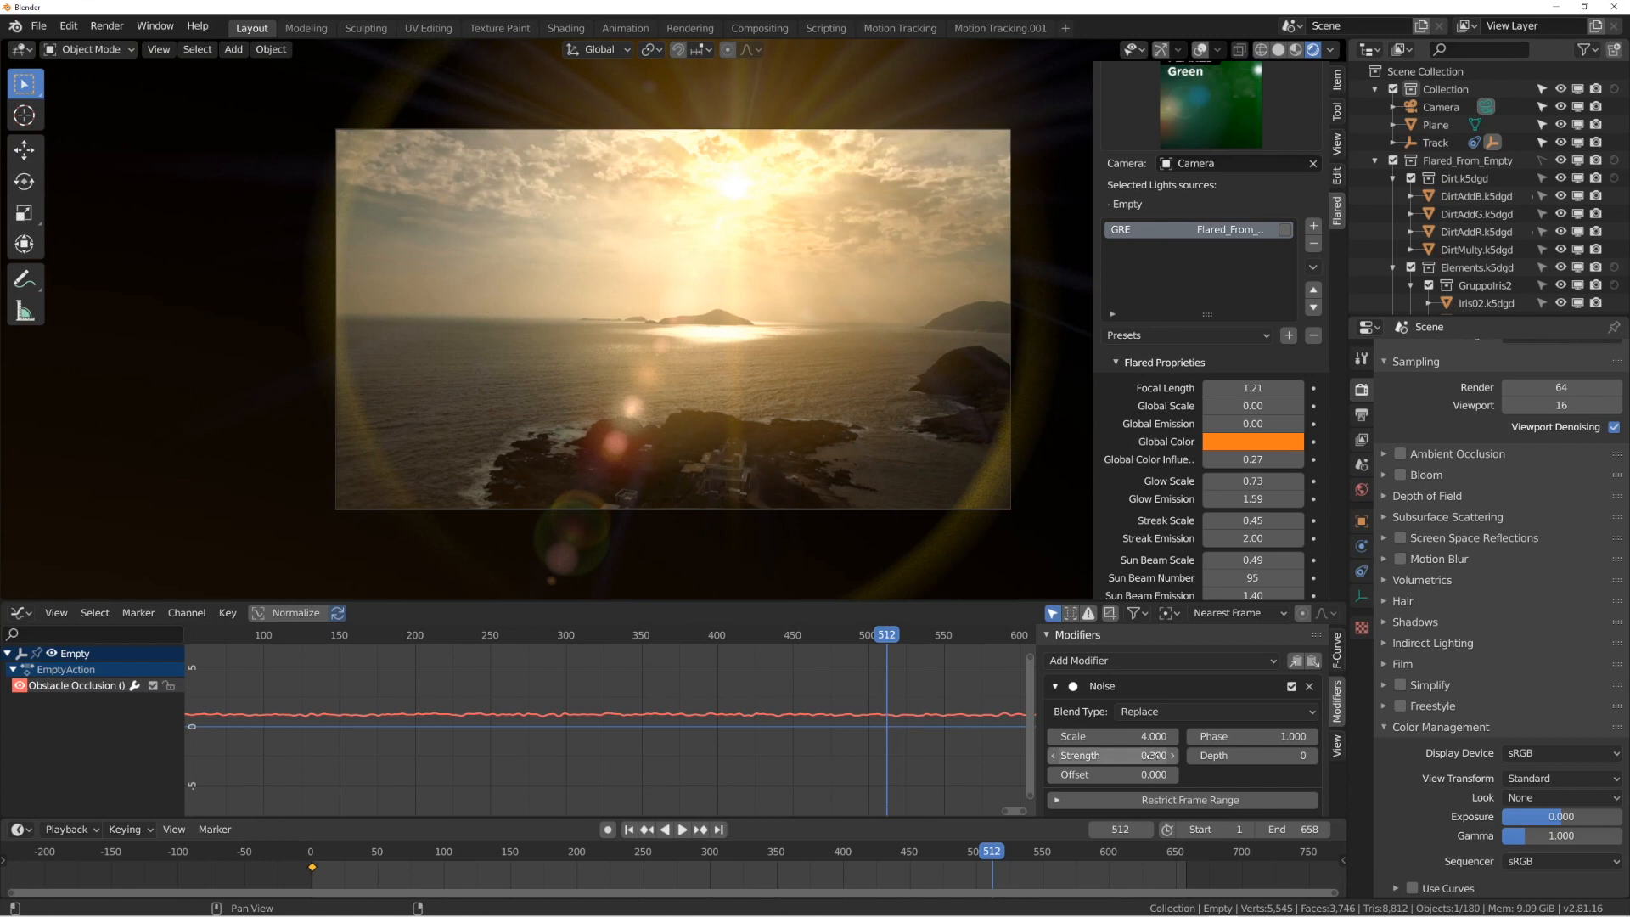
{"action": "left_click", "coordinate": [683, 829]}
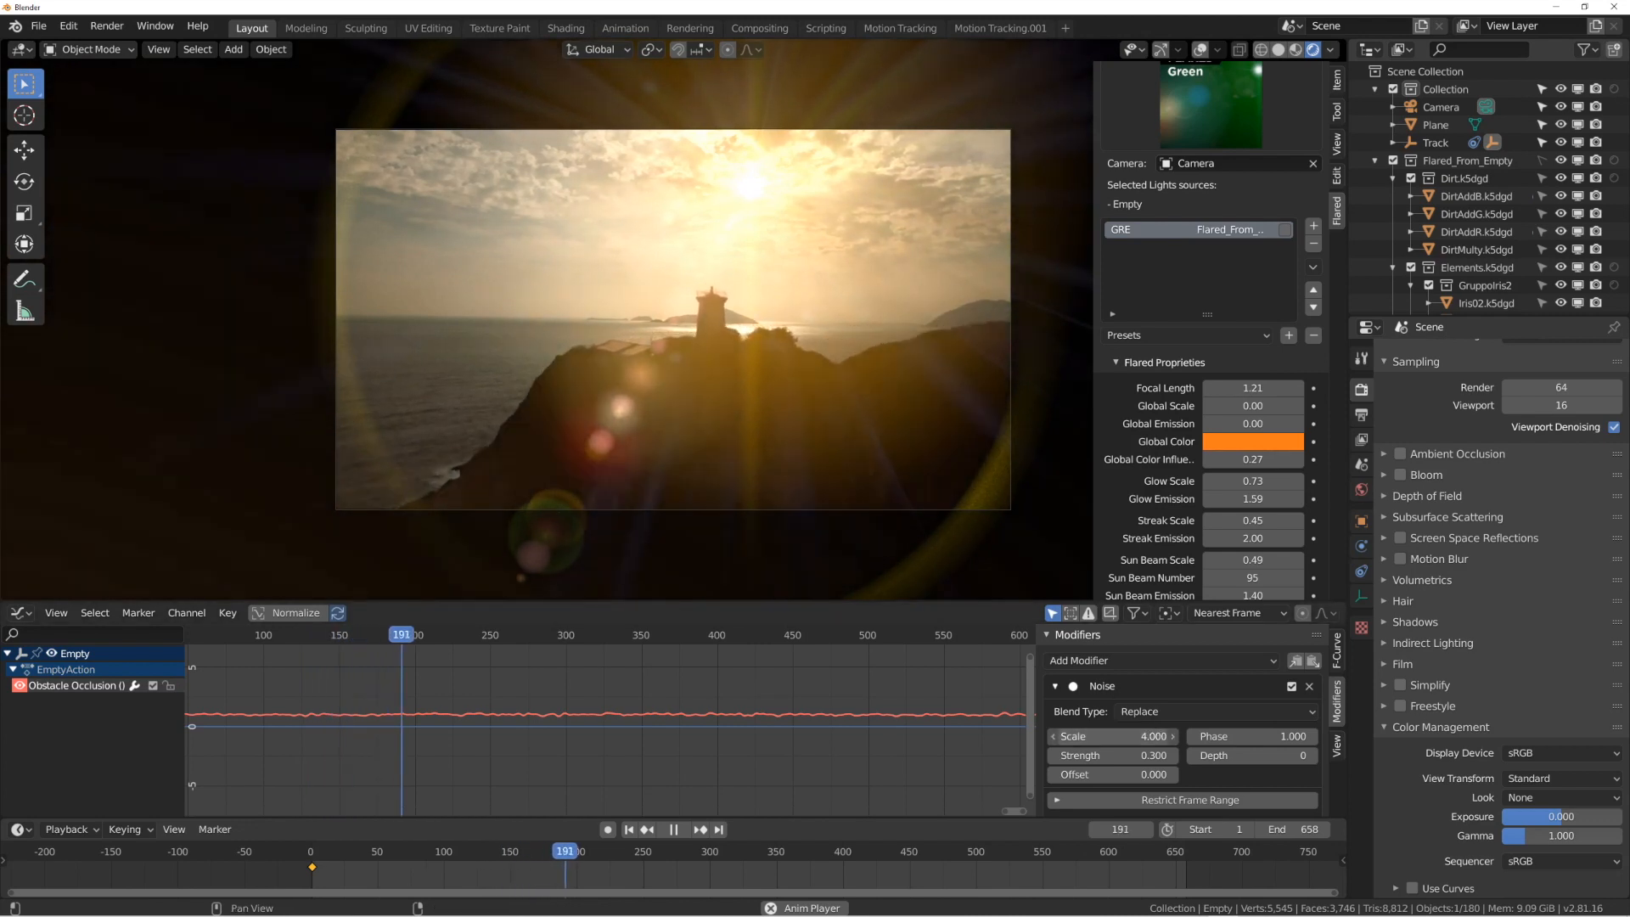
{"action": "left_click_drag", "start_coordinate": [1111, 737], "coordinate": [1132, 736]}
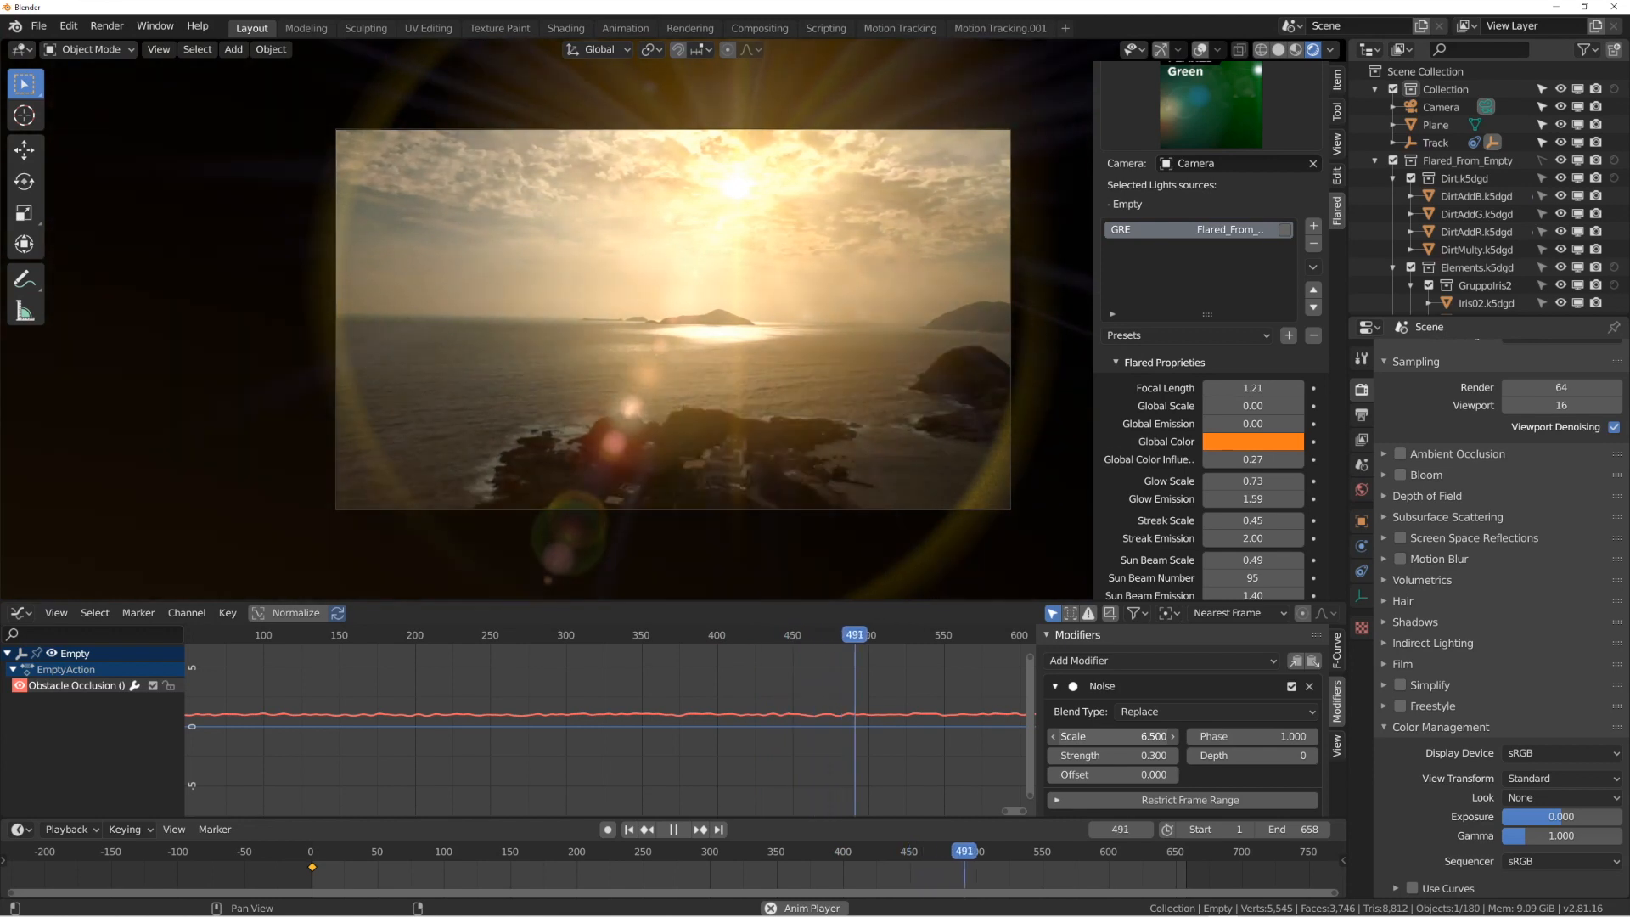